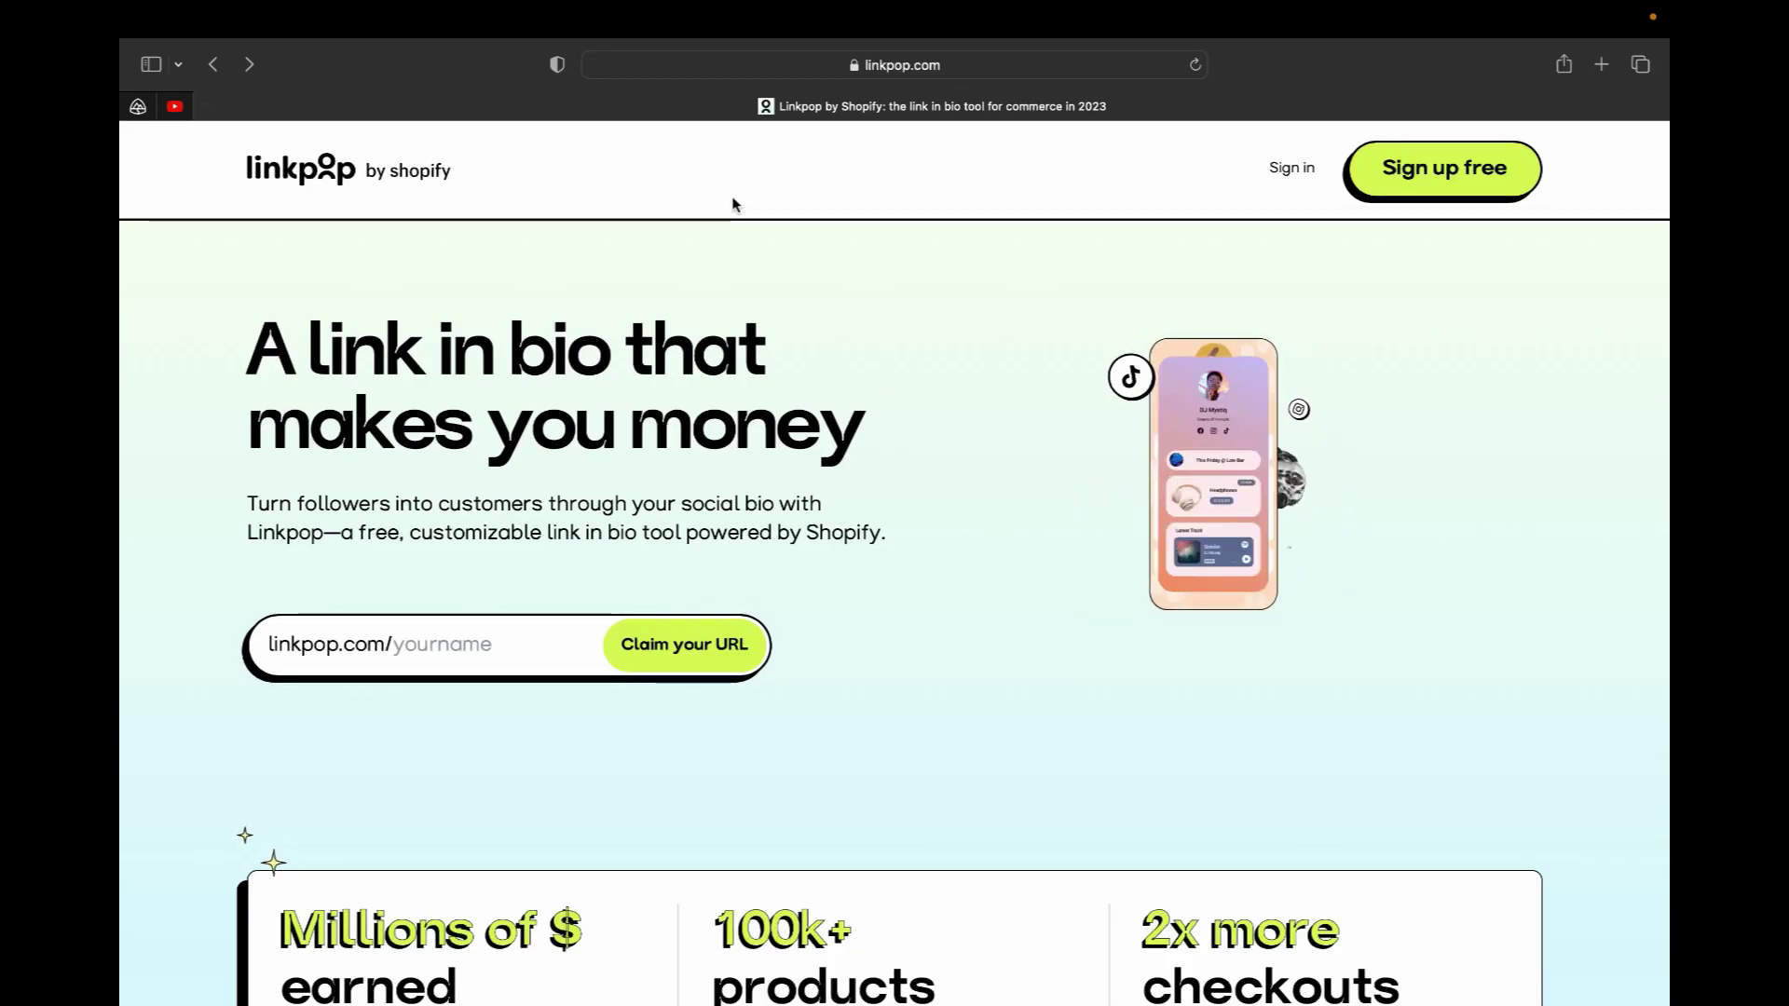
Browse the Linkpop home page, then start the free sign-up from the header
scroll(762, 751, down, 5)
scroll(765, 753, down, 15)
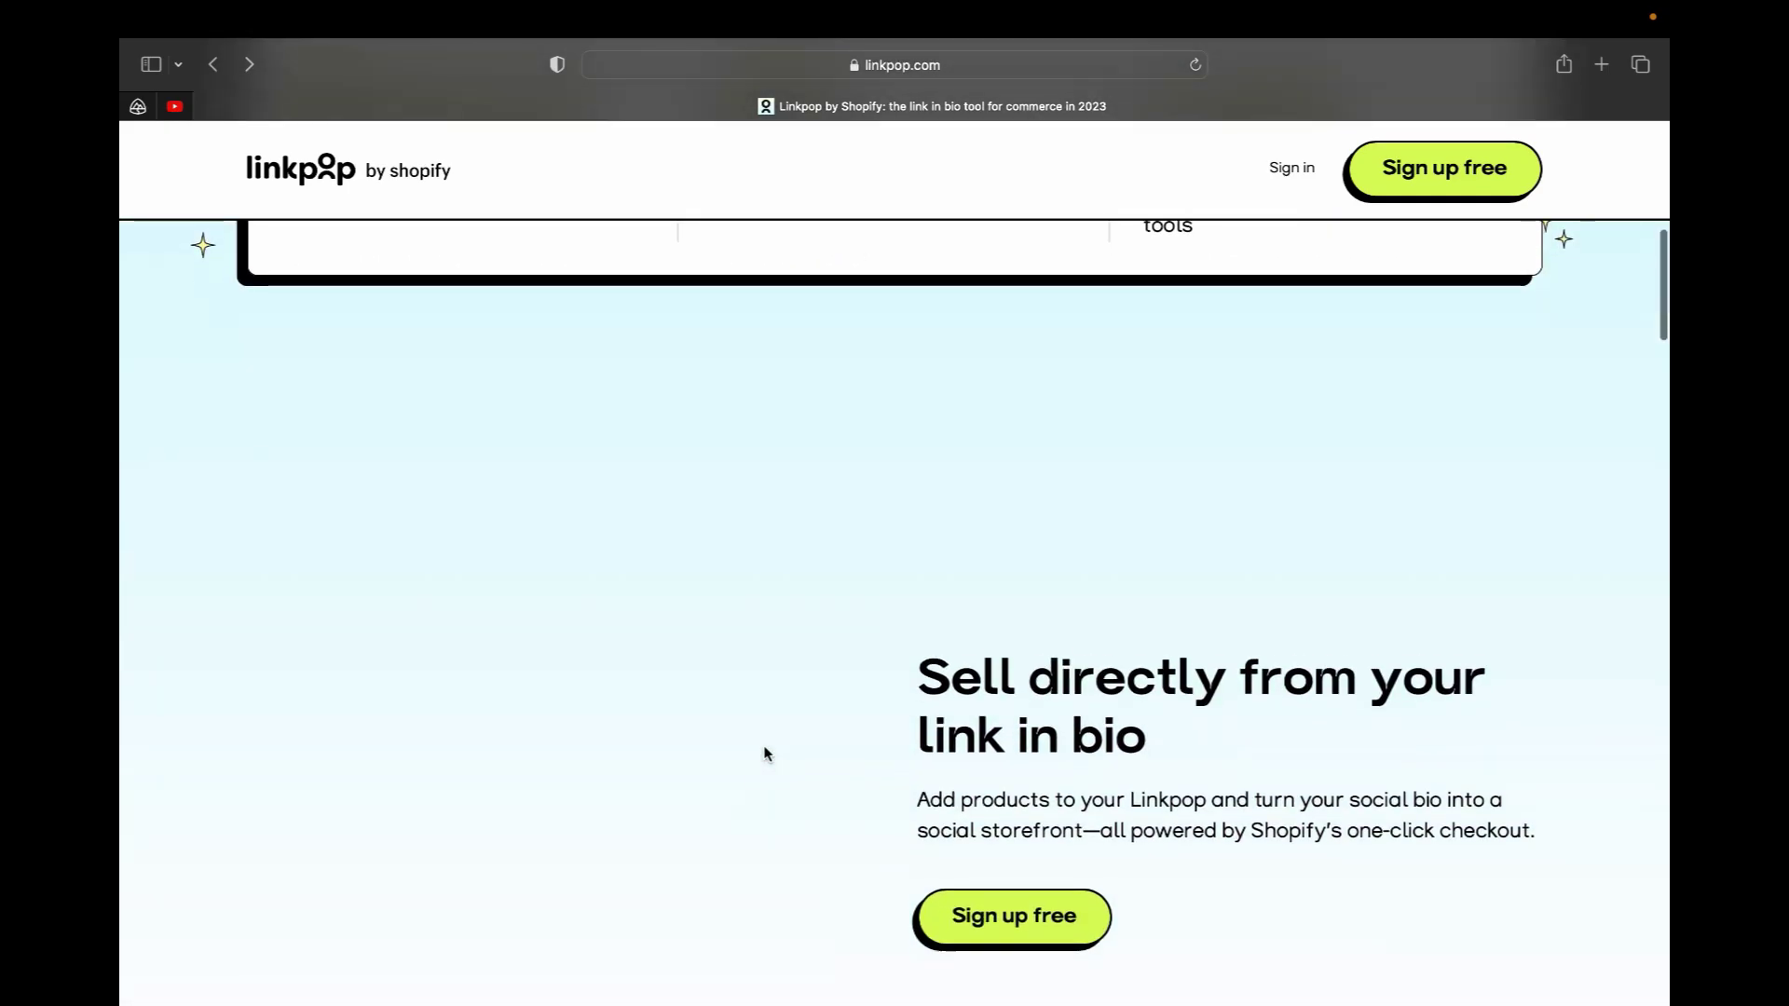
scroll(763, 749, up, 20)
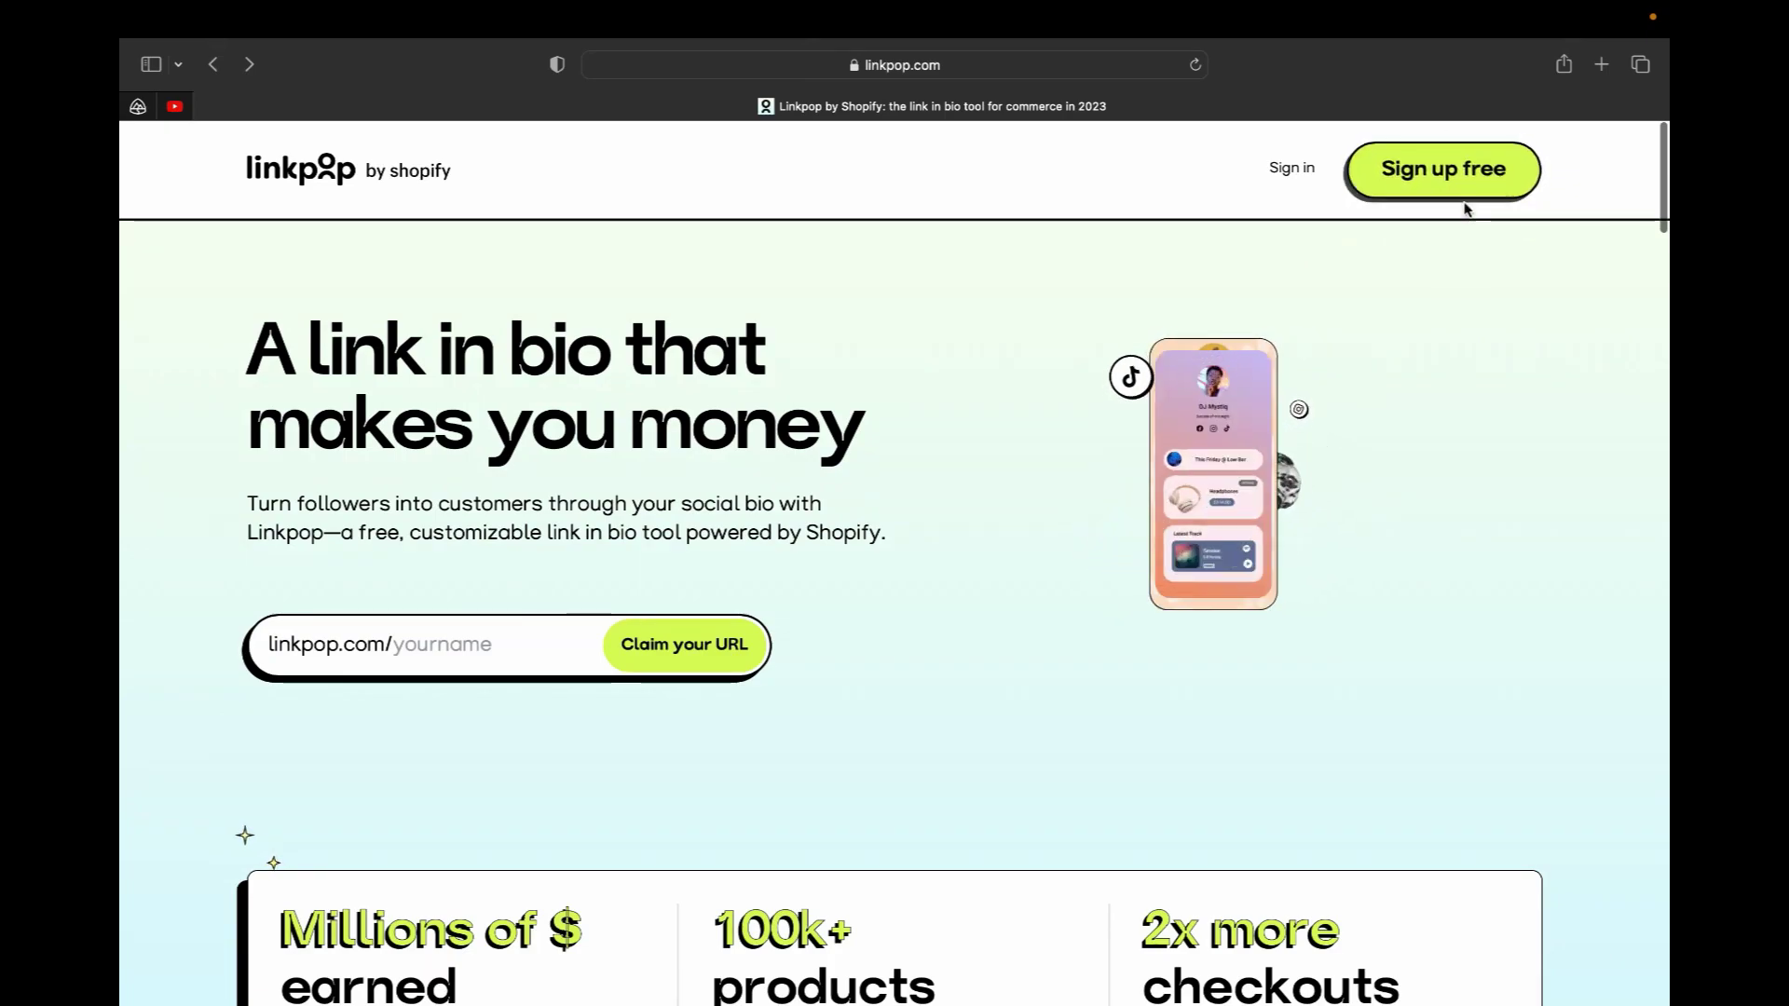
click(1414, 178)
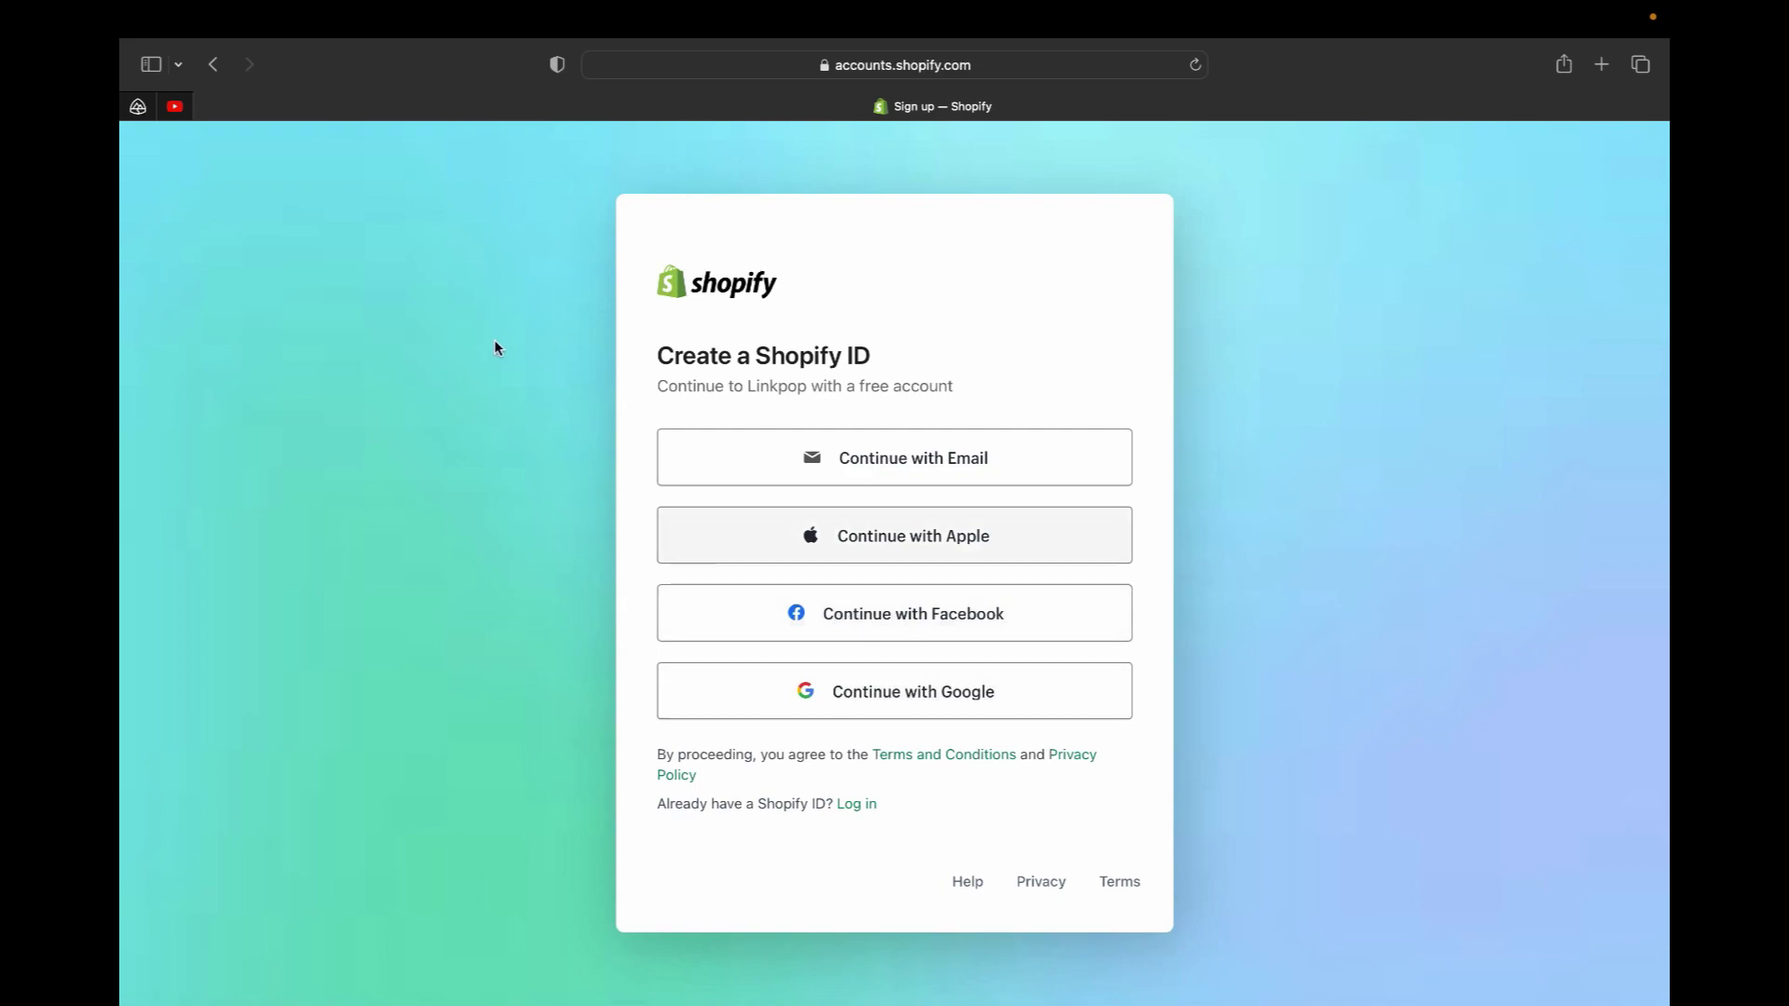
Go back and sign in to the existing Shopify account with its e-mail via Google
click(214, 63)
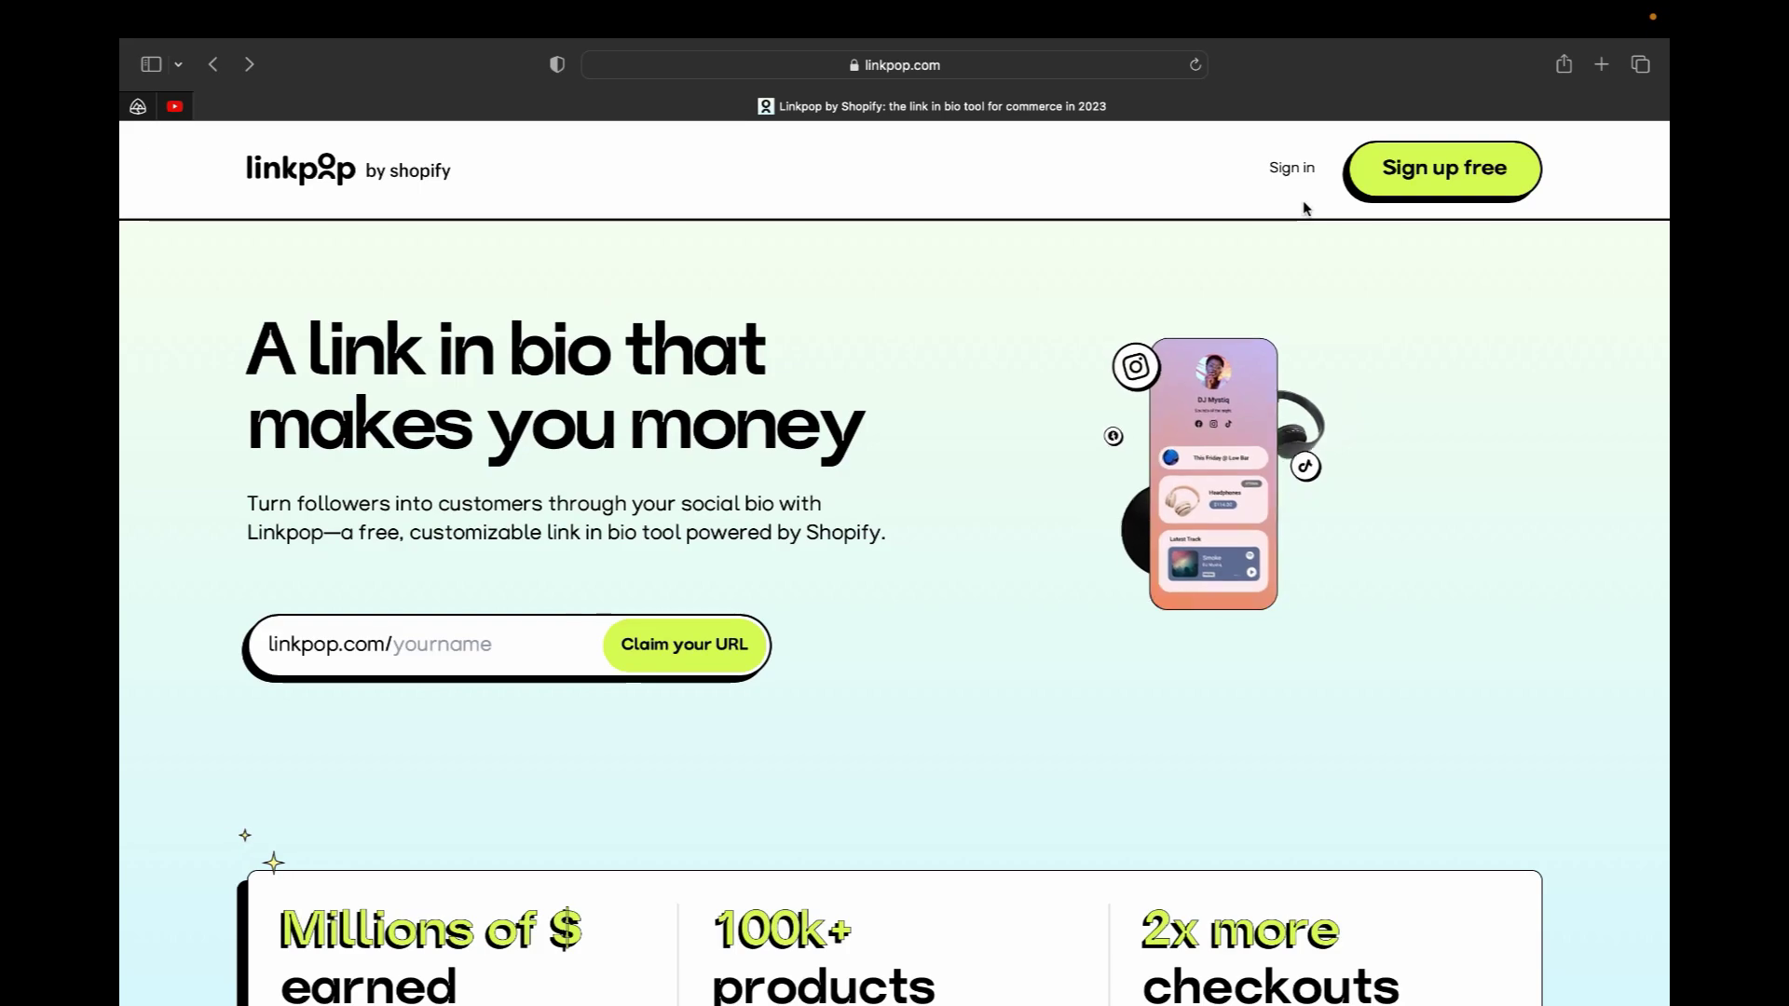
click(1297, 171)
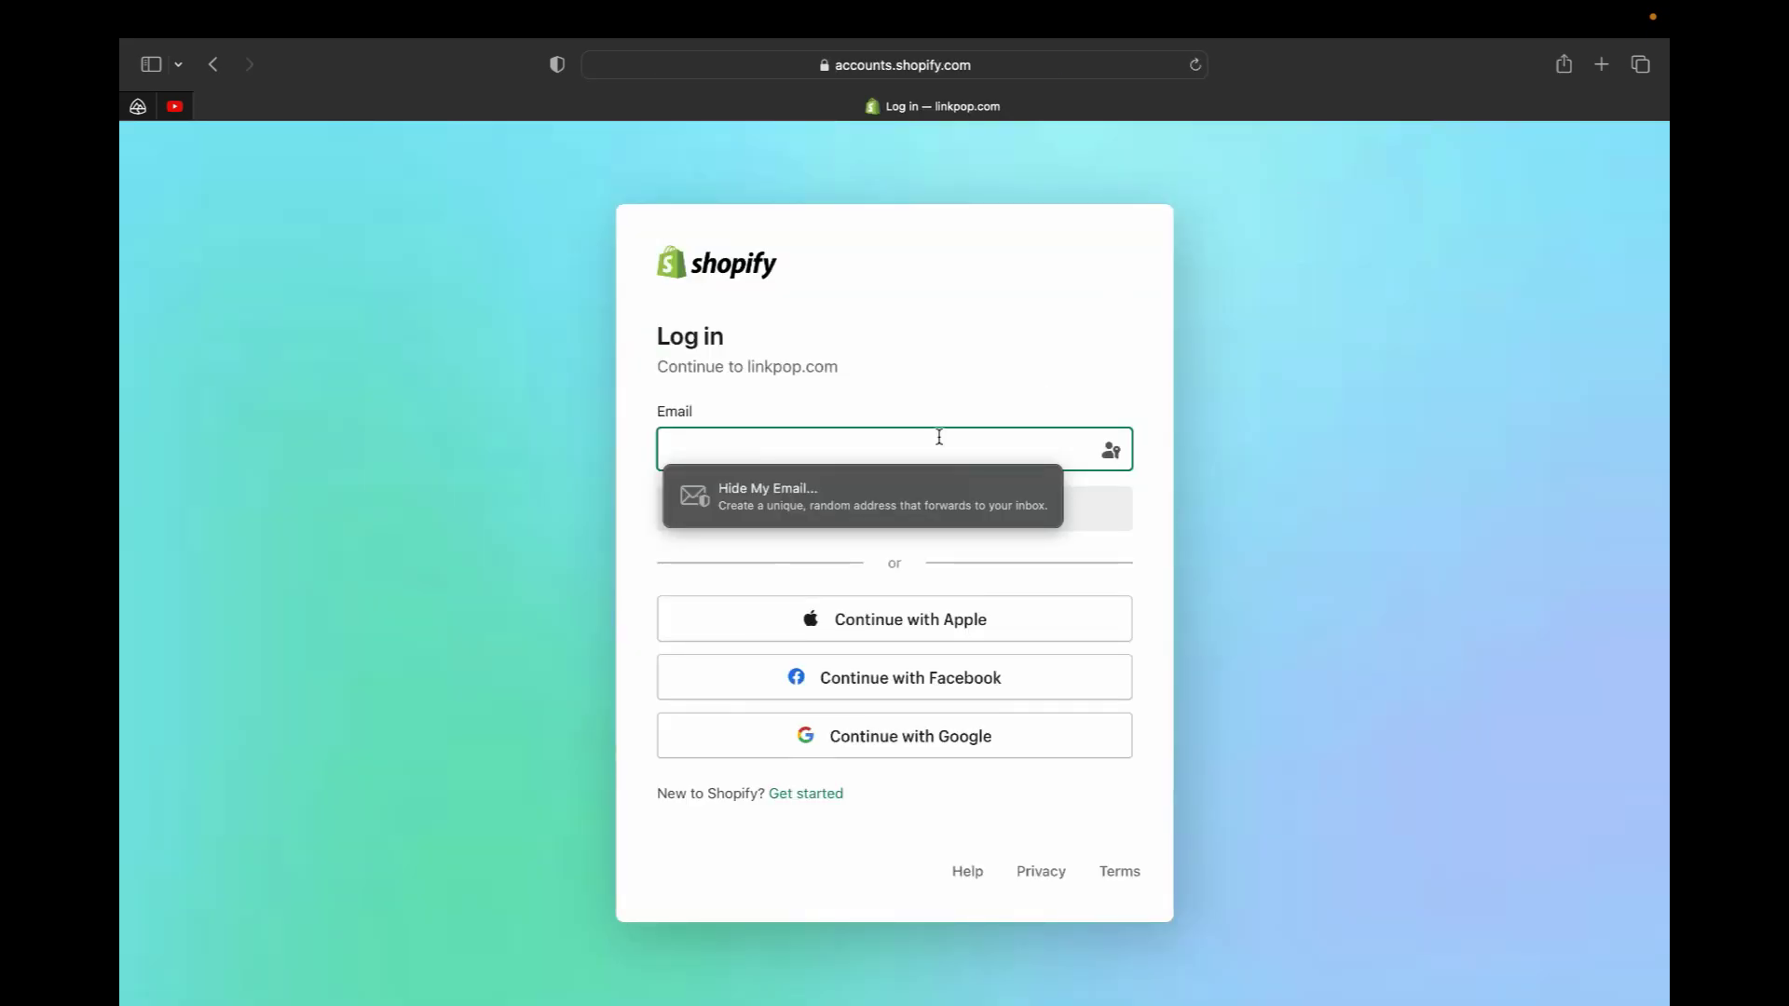
click(867, 433)
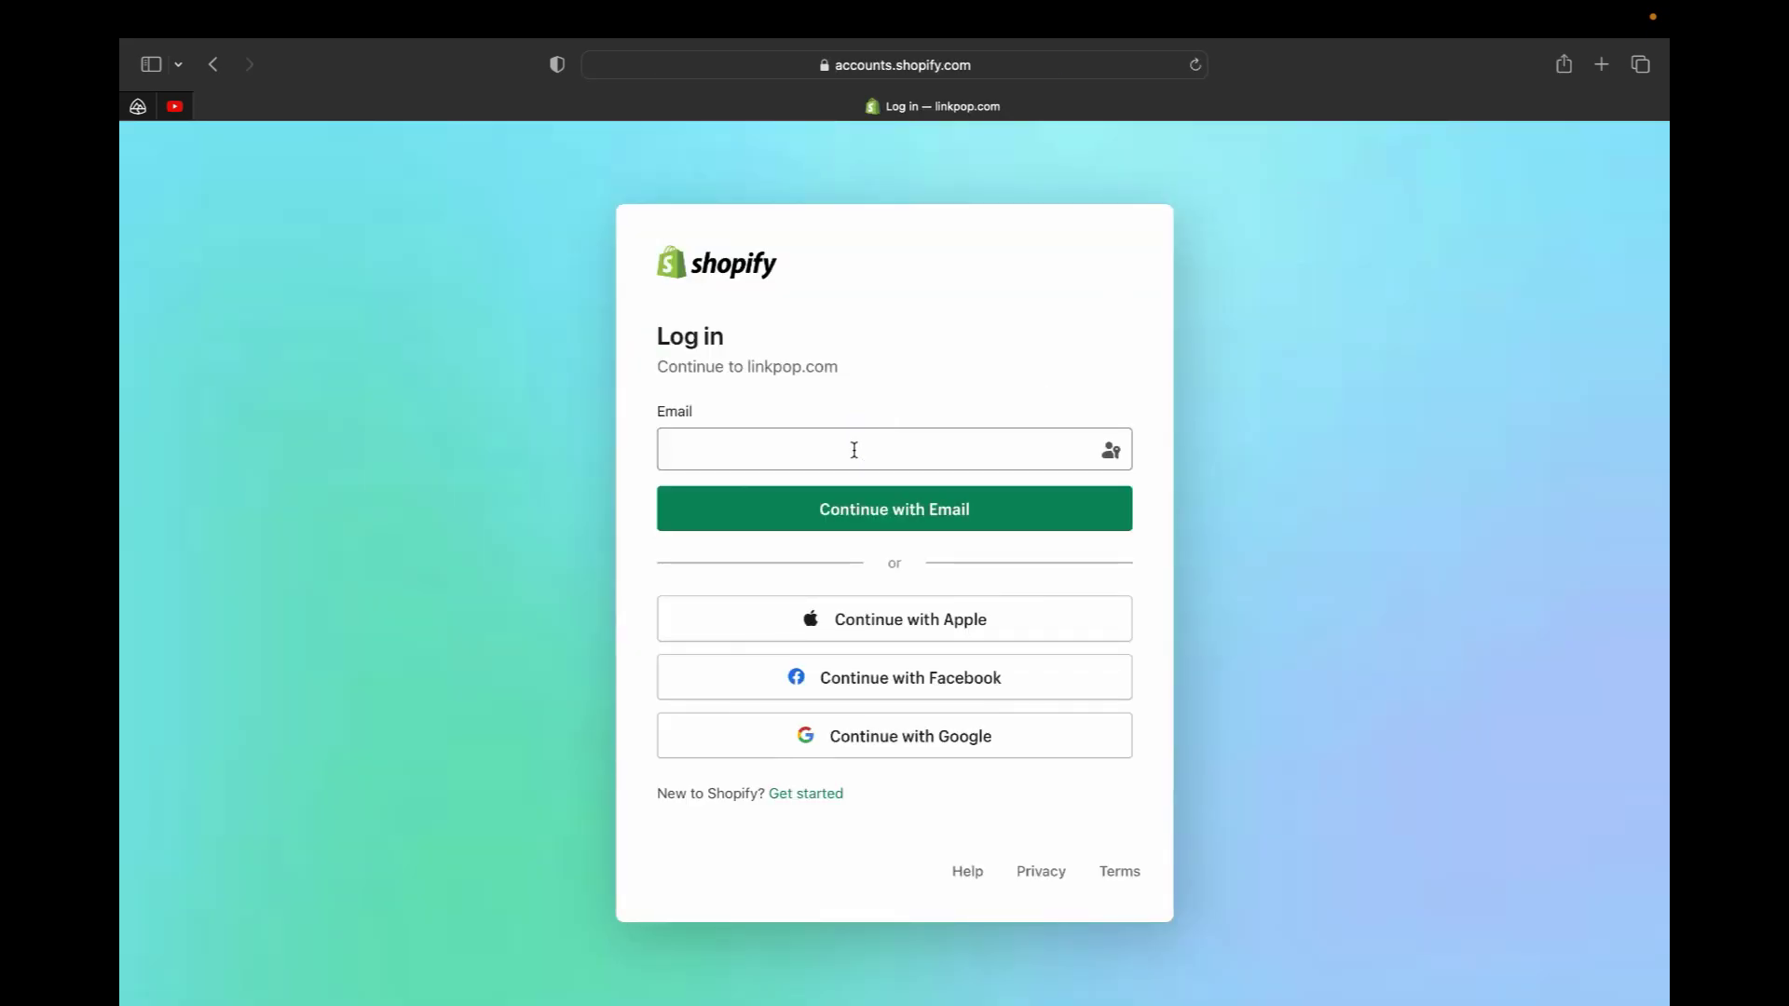
click(855, 450)
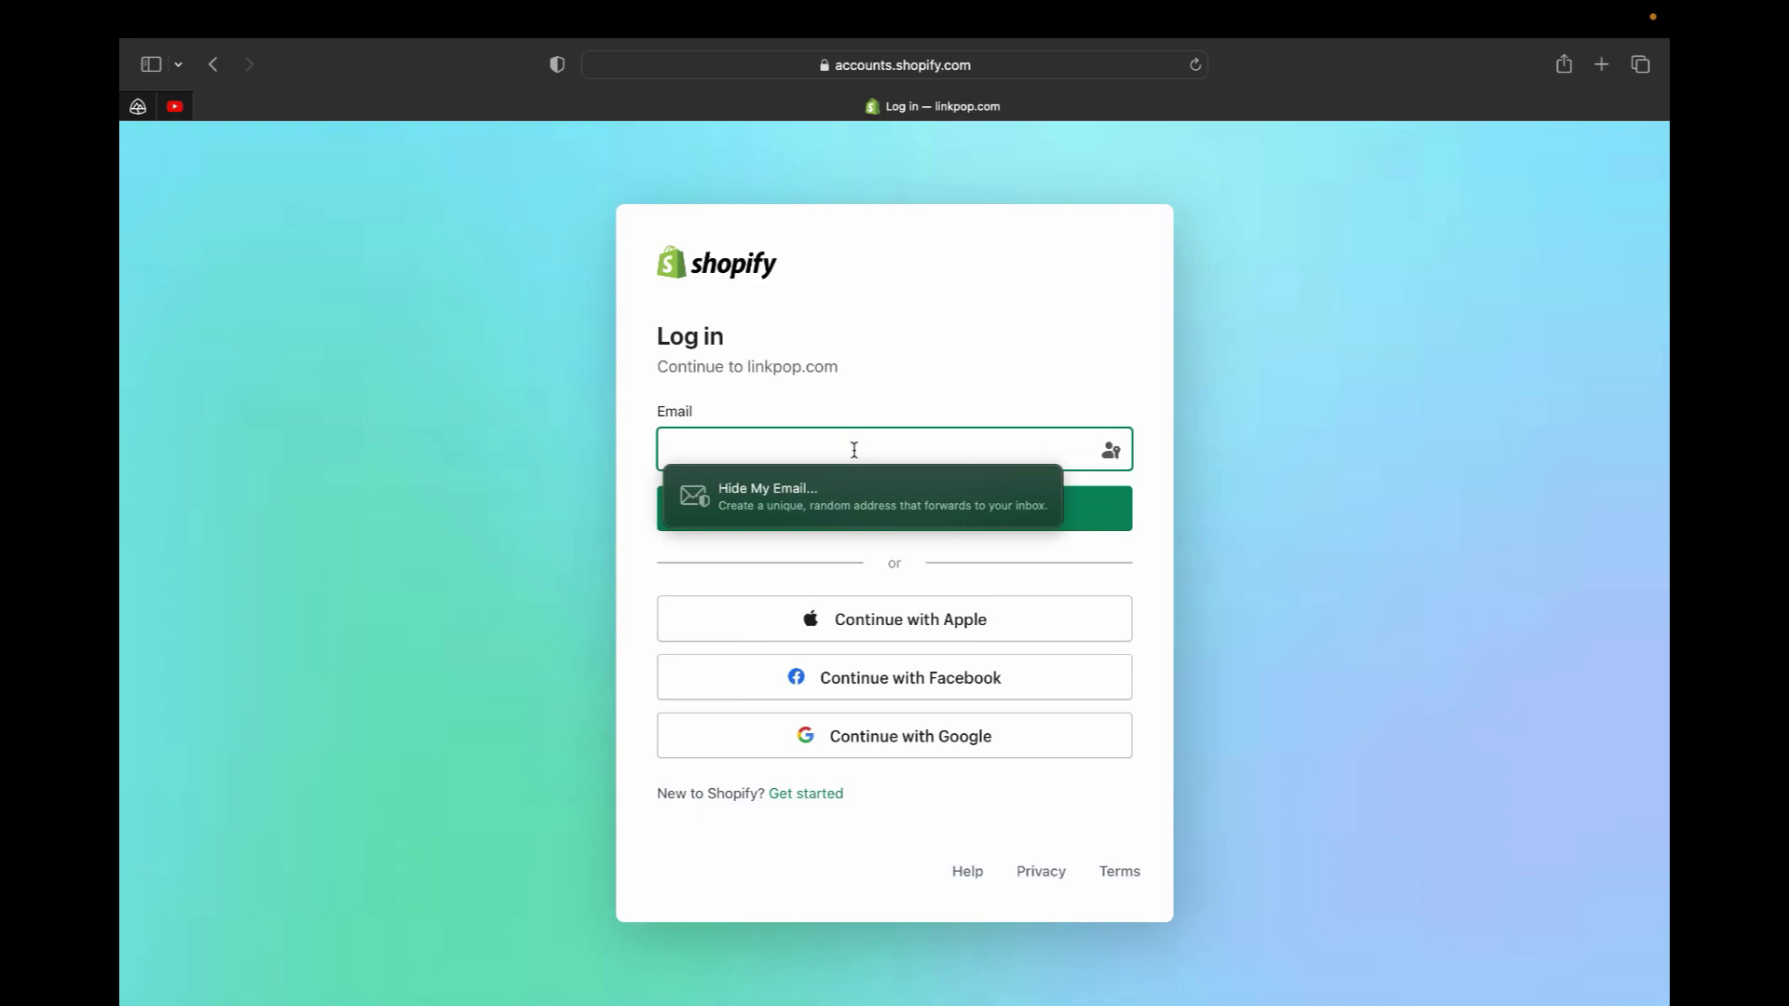
key(super+v)
click(895, 512)
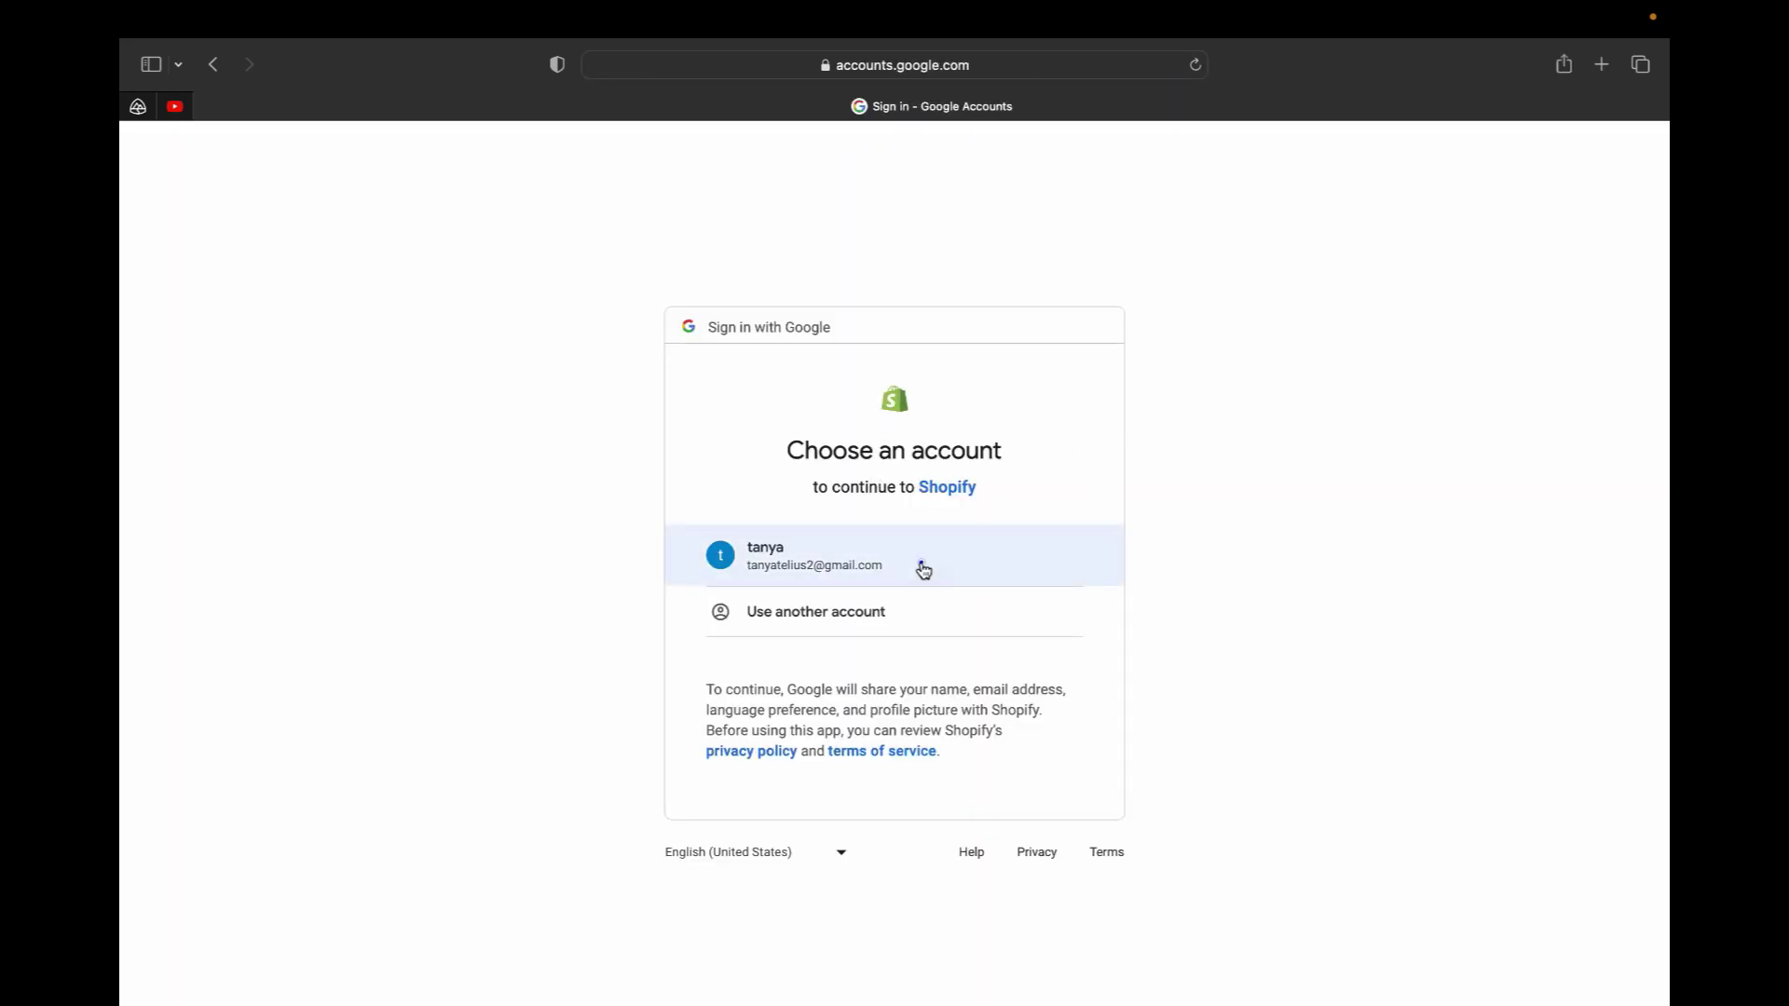
click(923, 571)
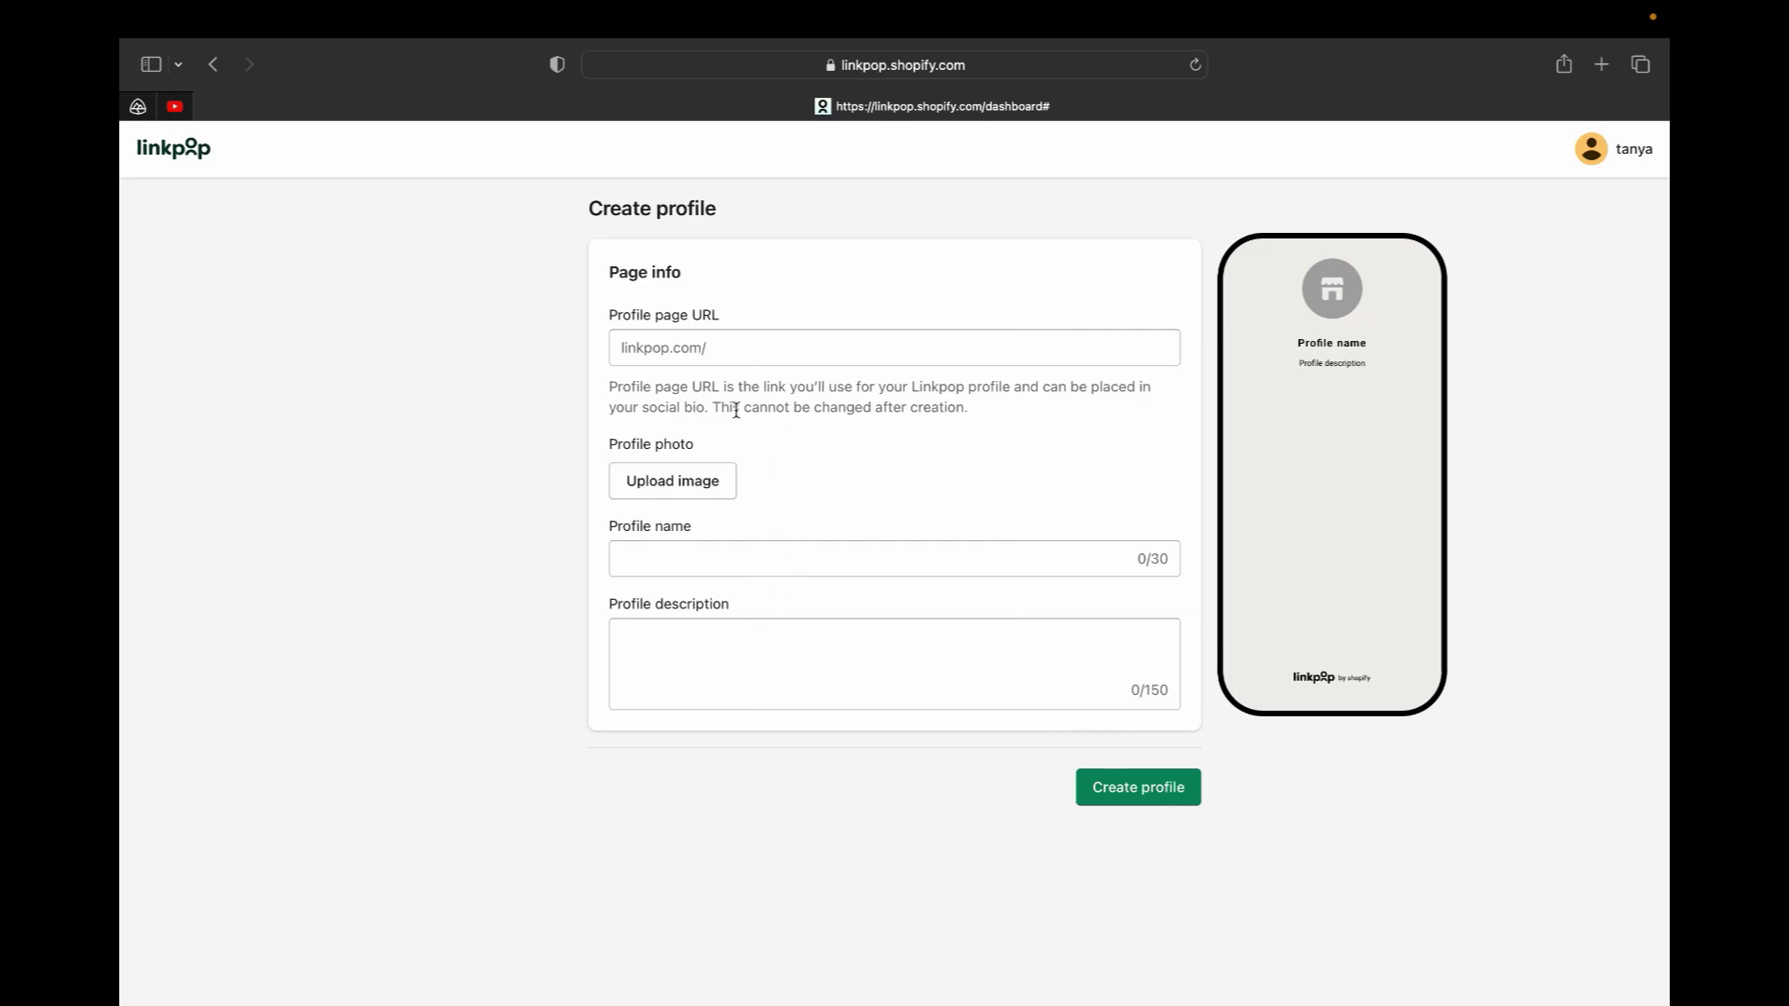
Paste the store's myshopify address into the Profile page URL field
click(739, 344)
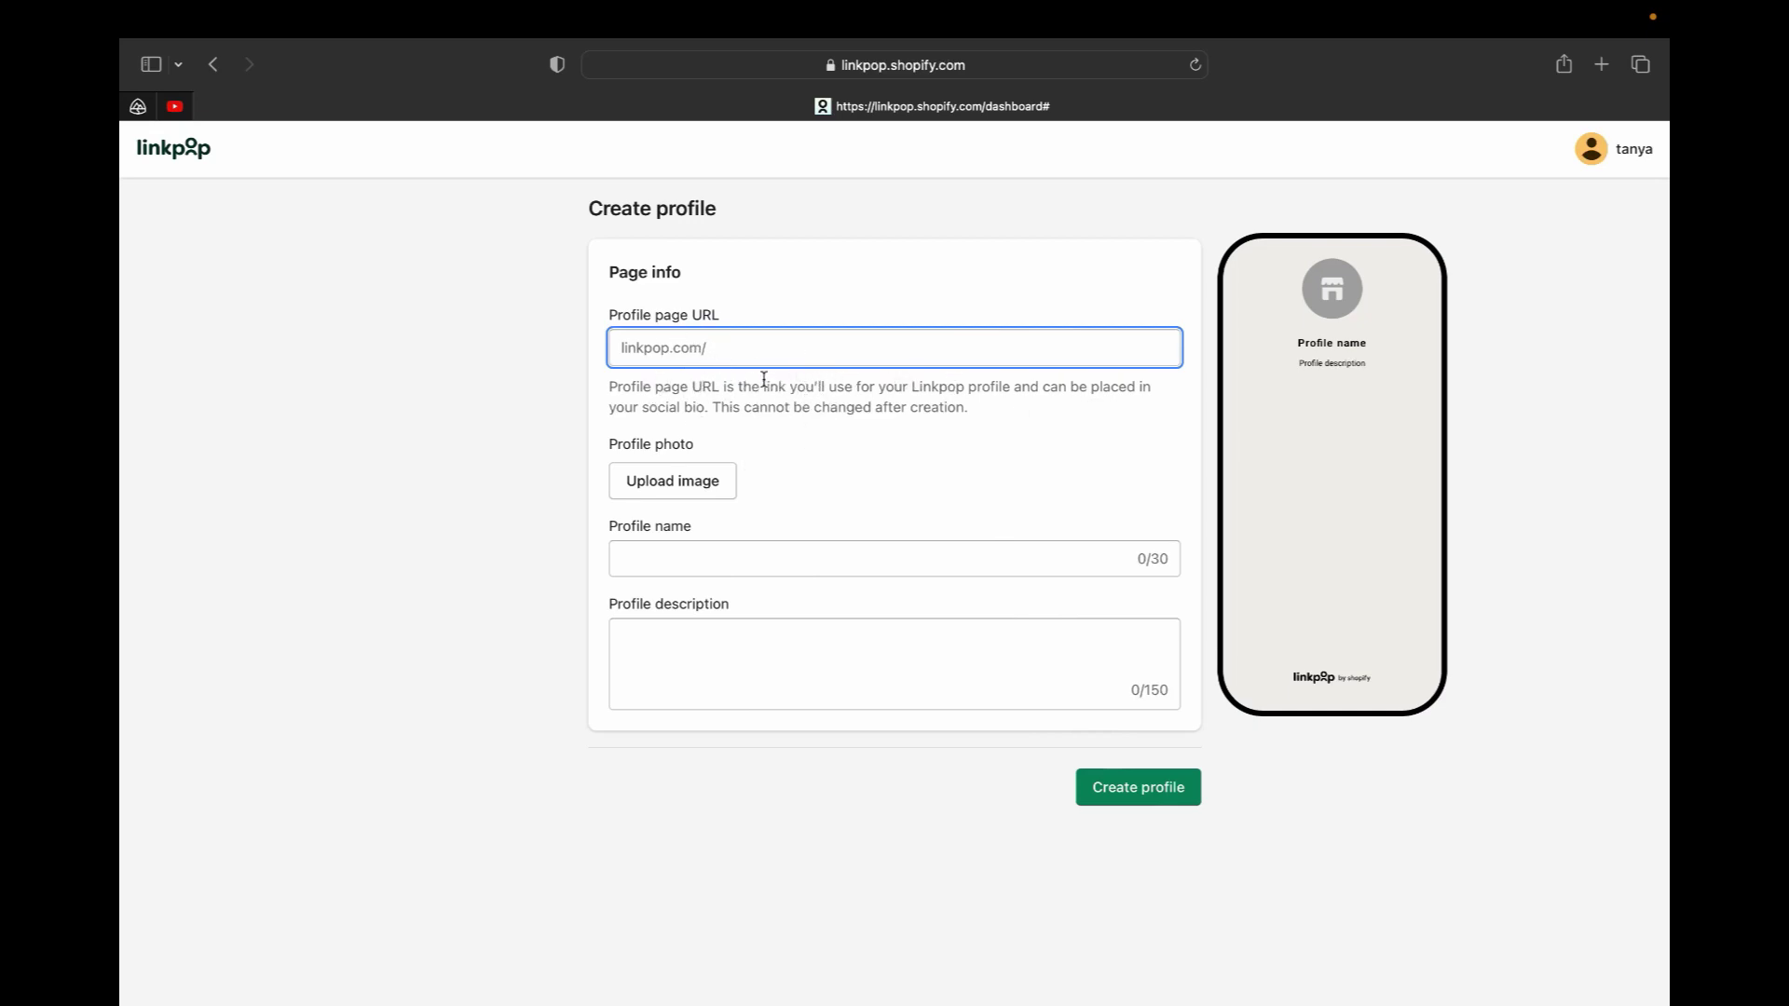
right_click(713, 354)
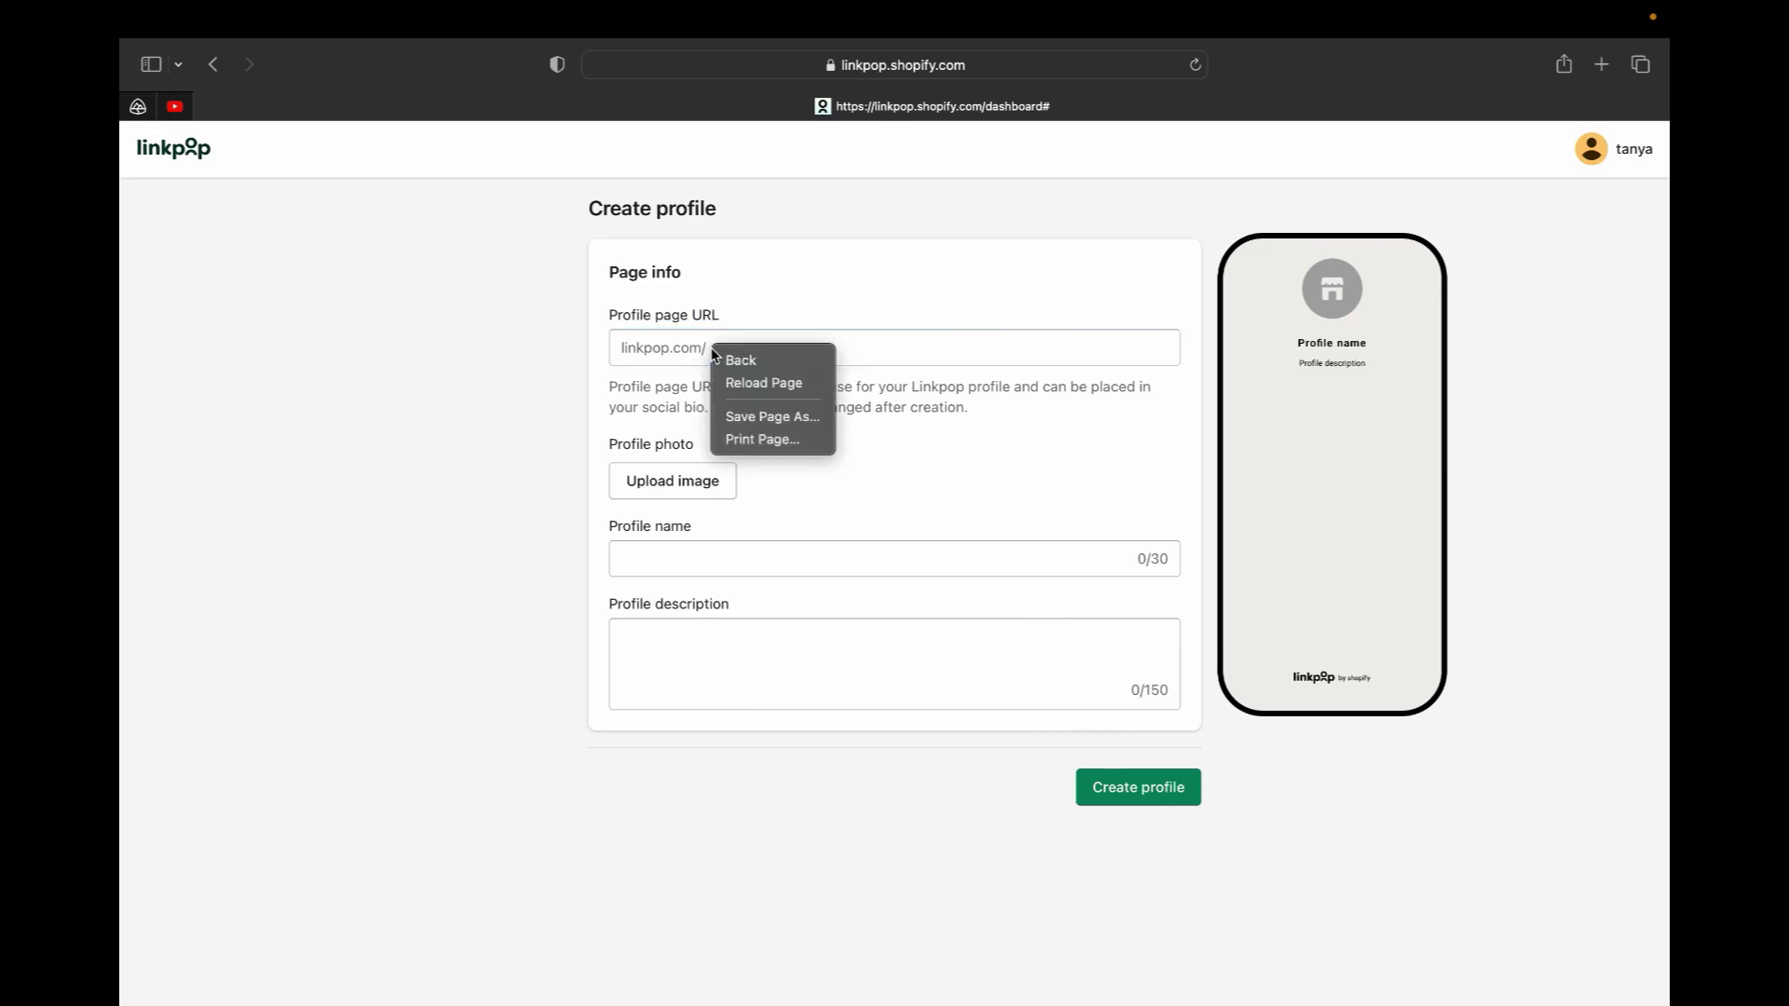
click(678, 351)
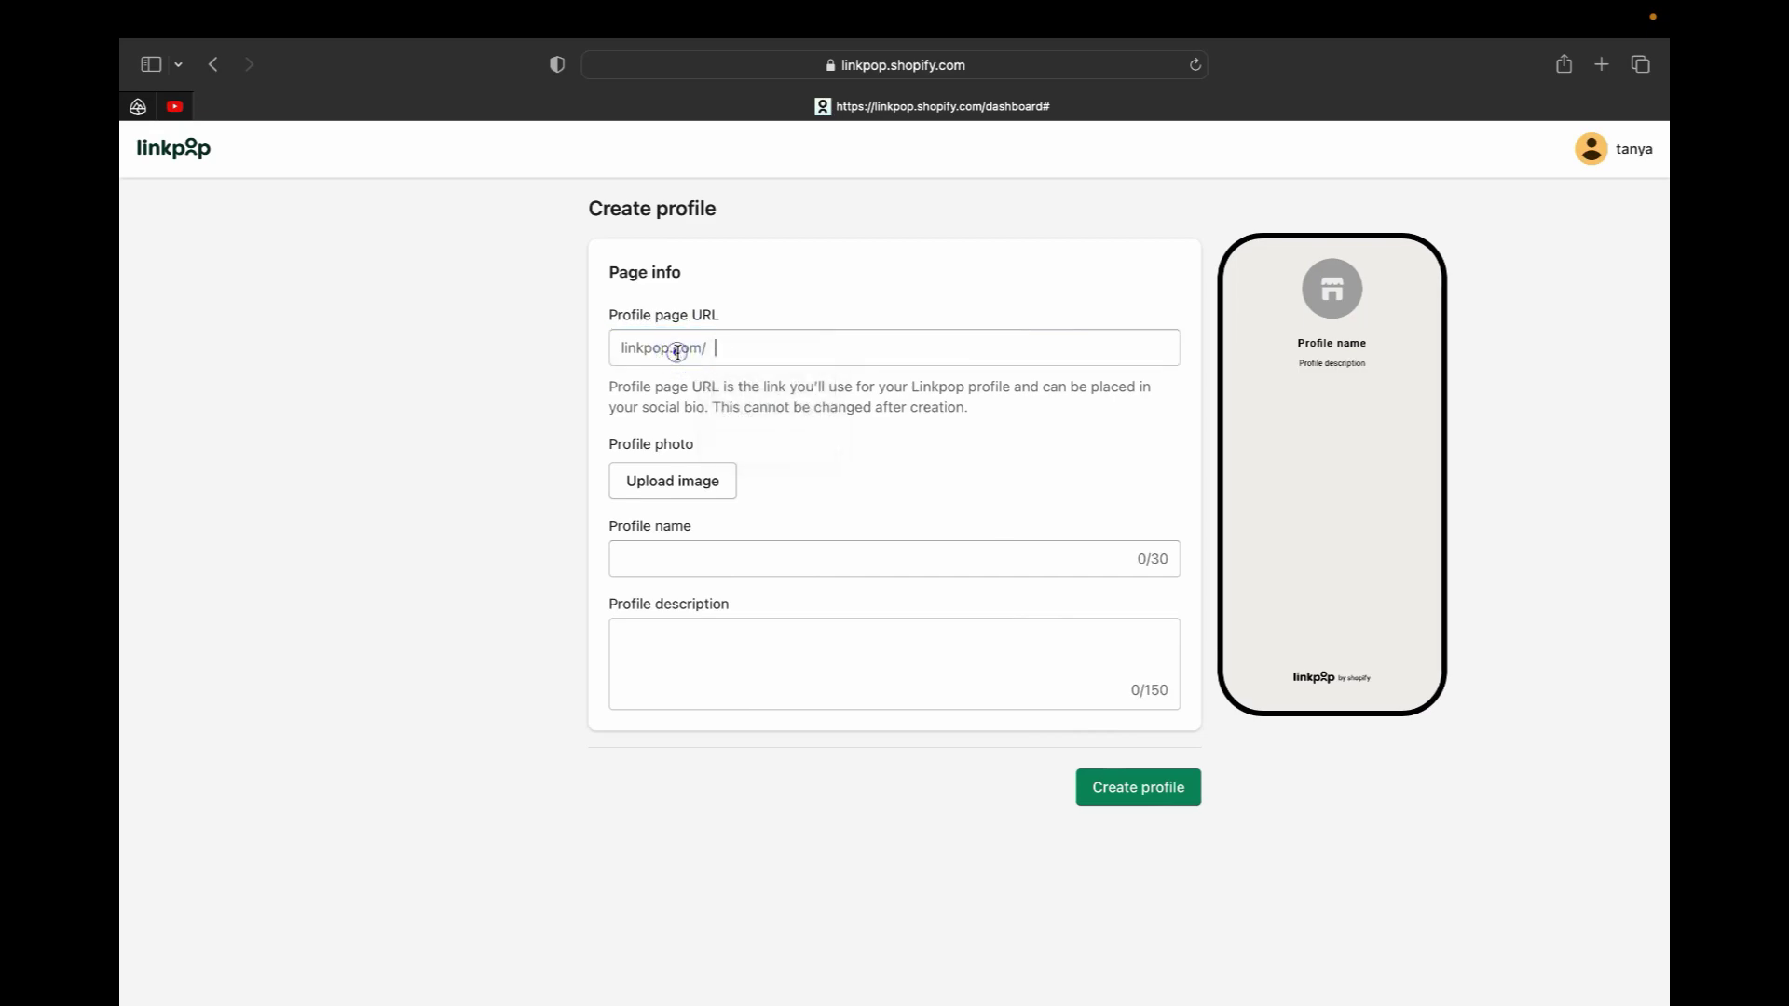
right_click(678, 350)
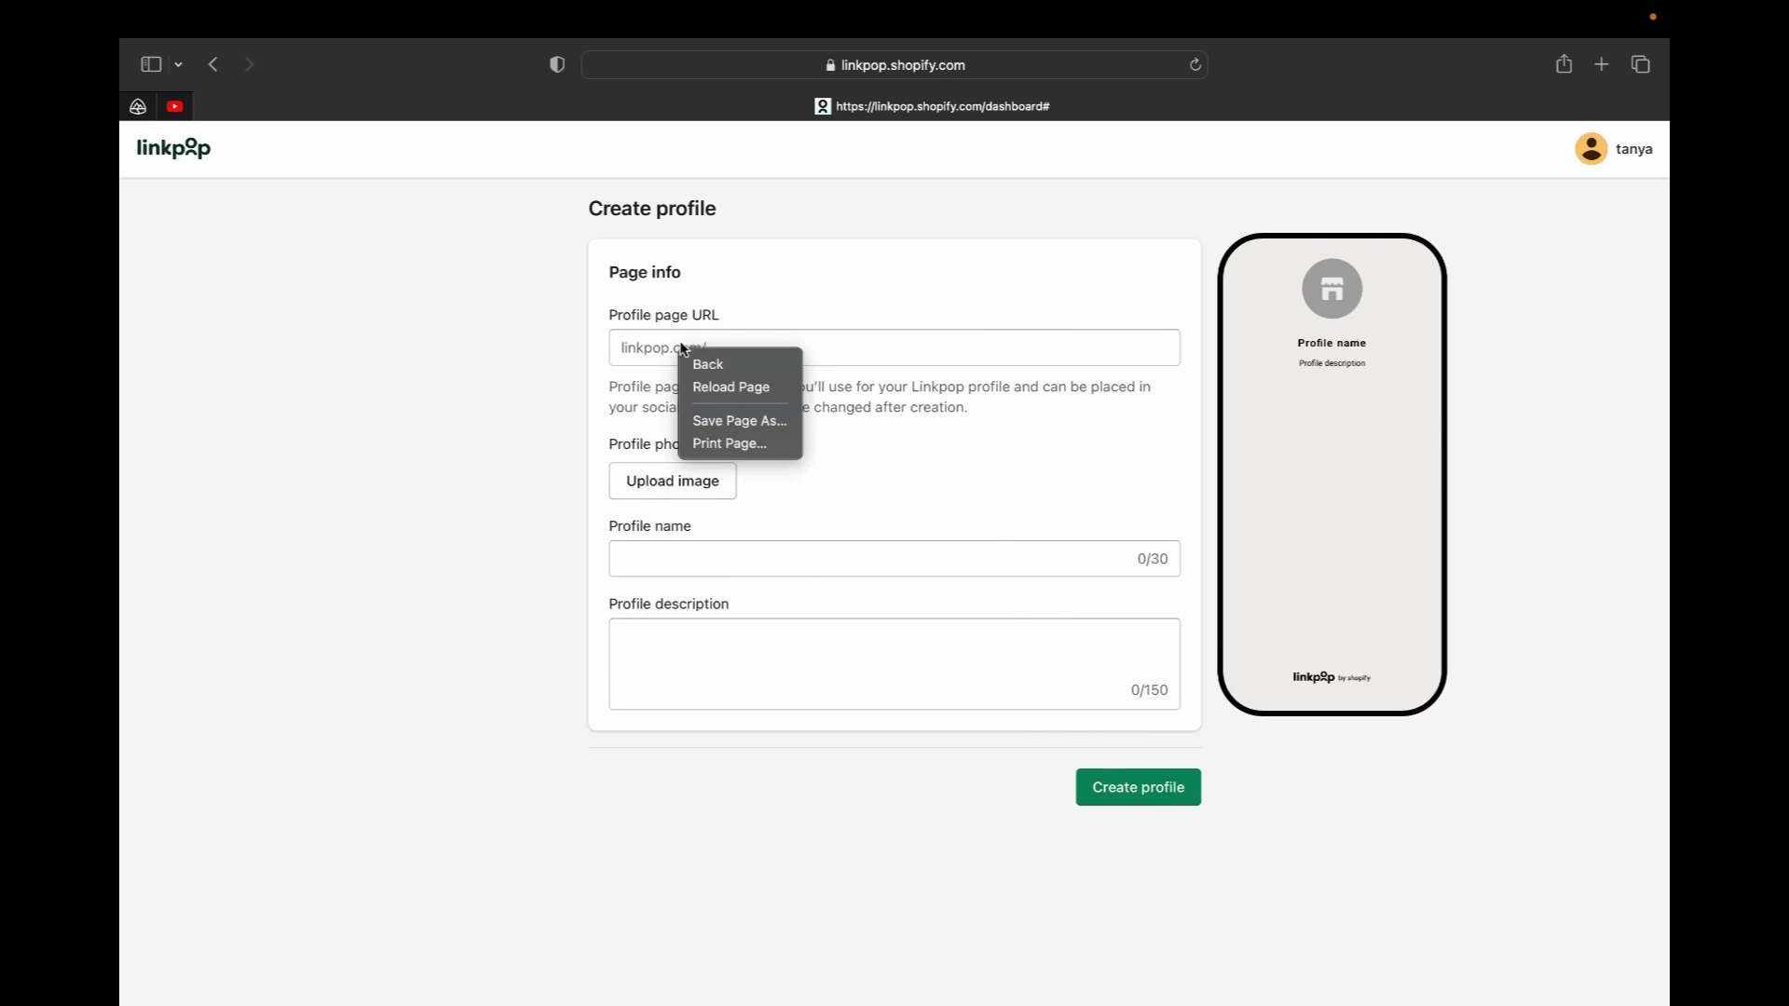
click(647, 347)
click(729, 350)
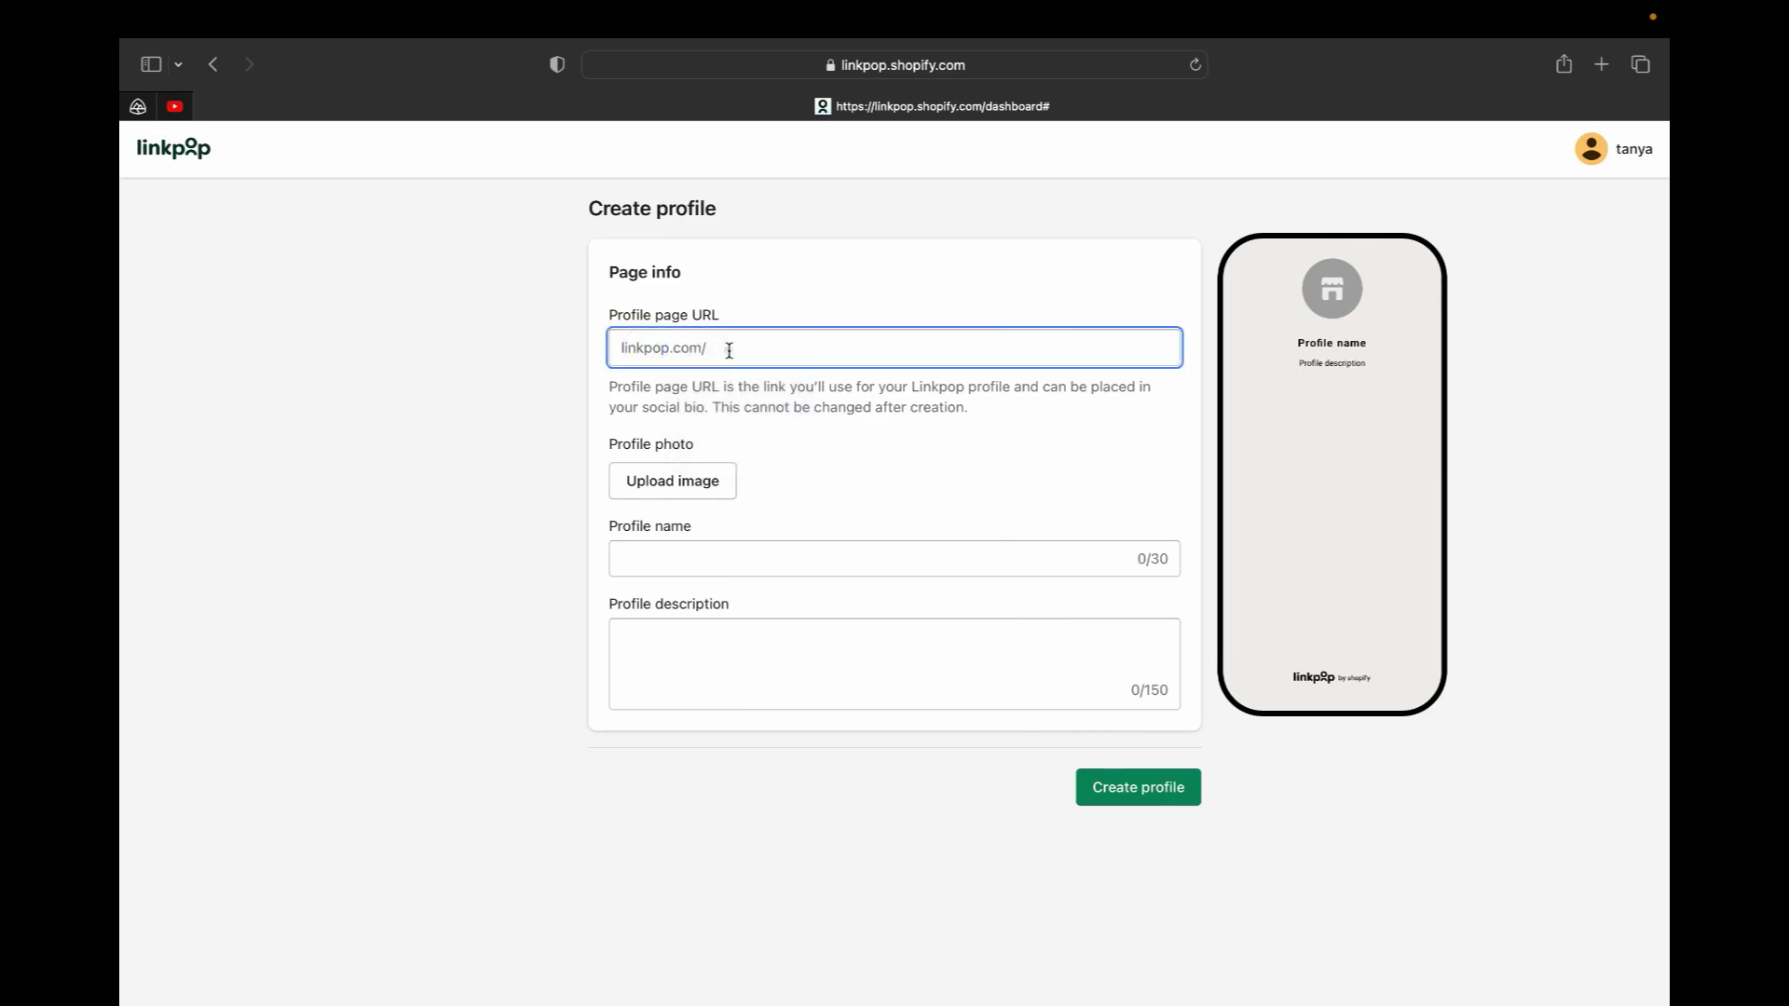
right_click(729, 350)
click(755, 407)
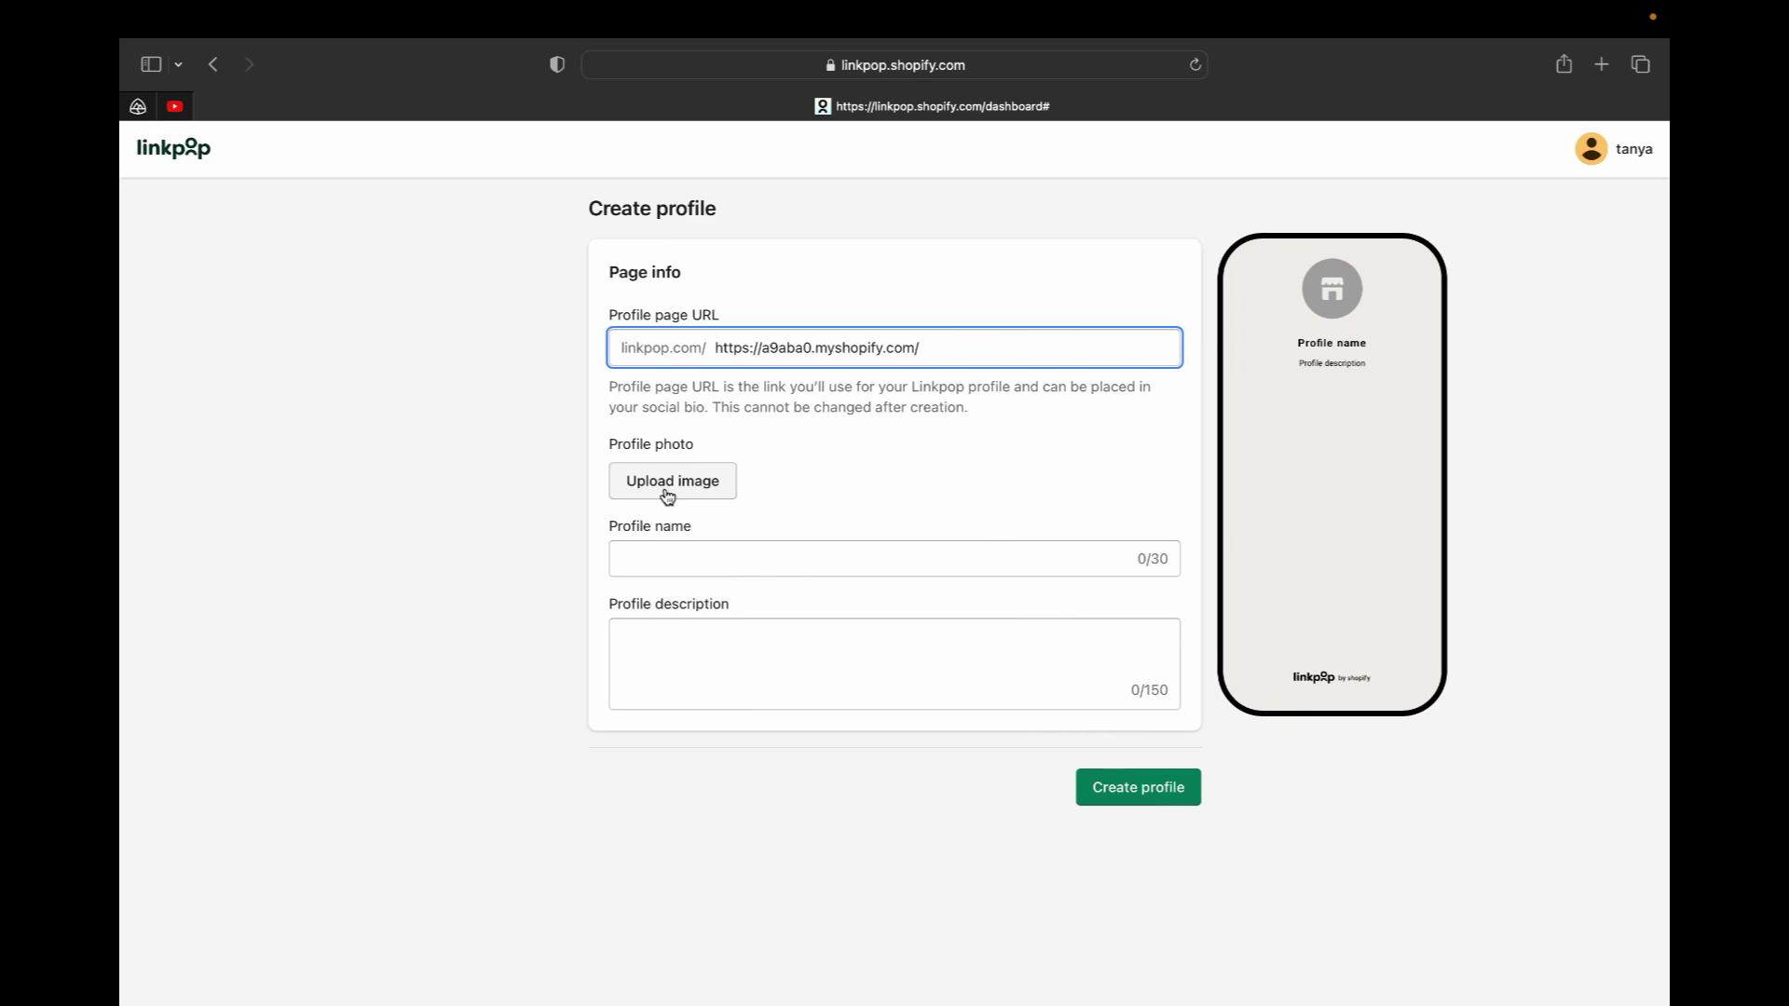
Upload the Tasty Cafe profile photo and name the profile 'Luxurious Coffee Cups'
click(667, 496)
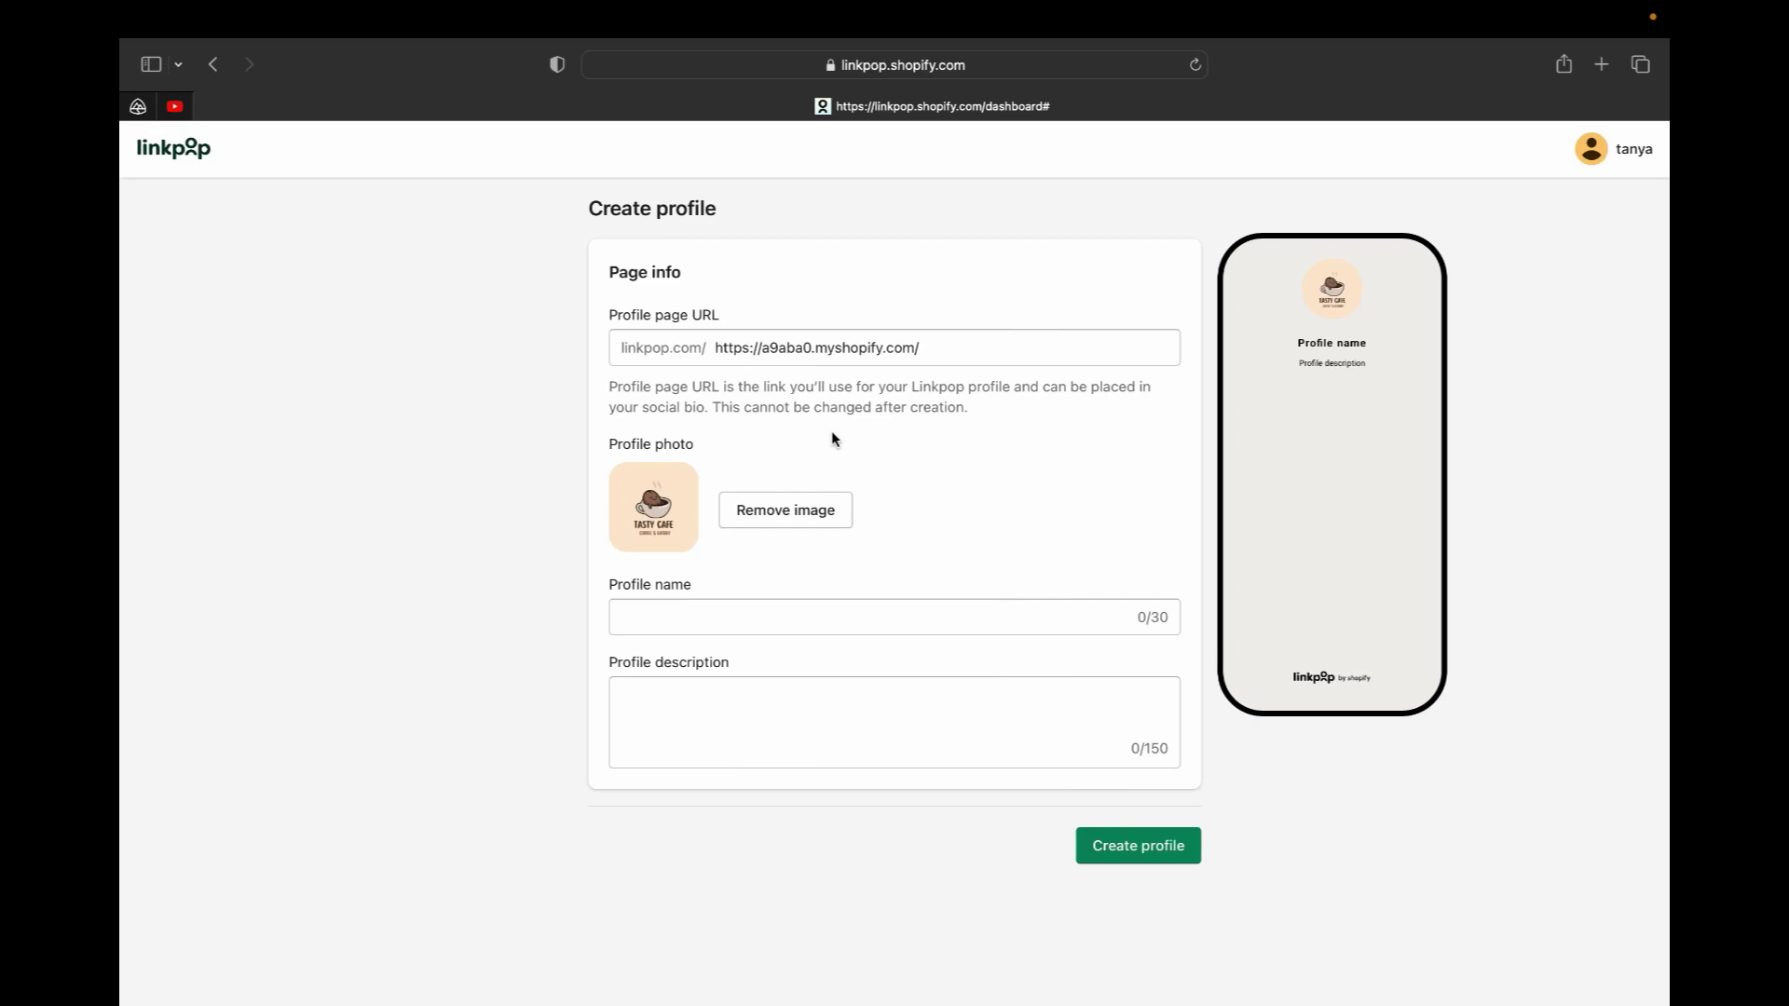
click(729, 619)
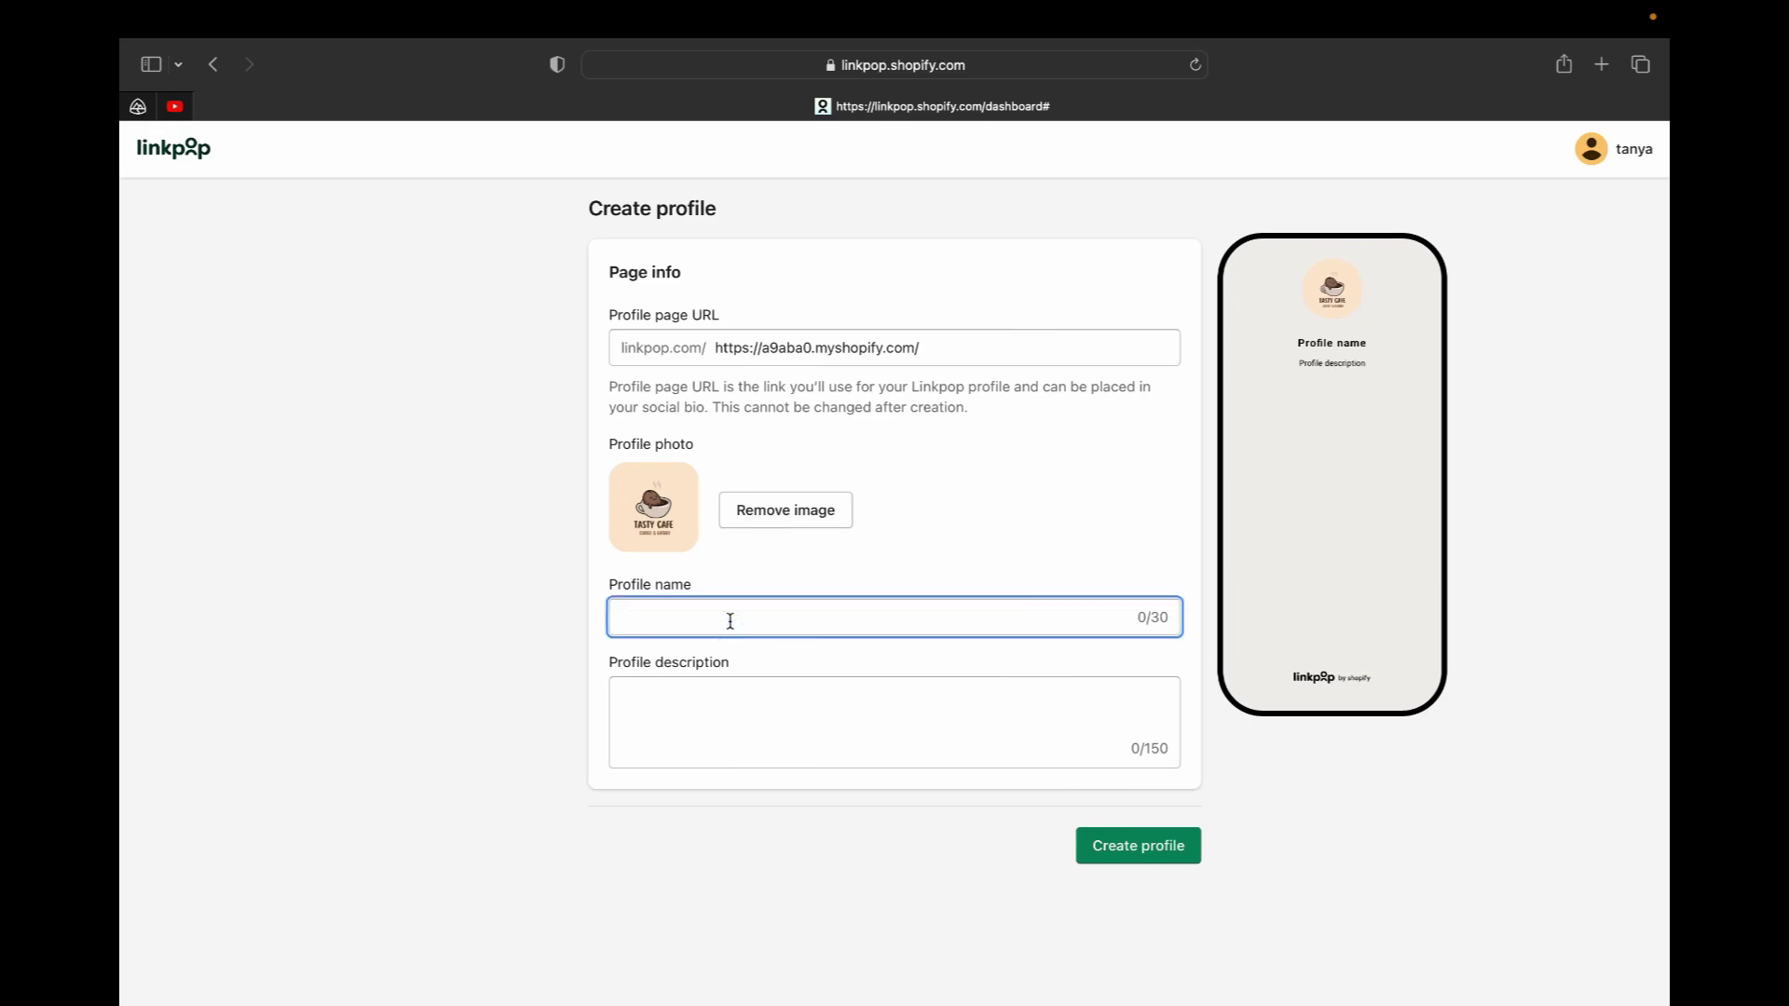
text(Luxurious Coffee Cups)
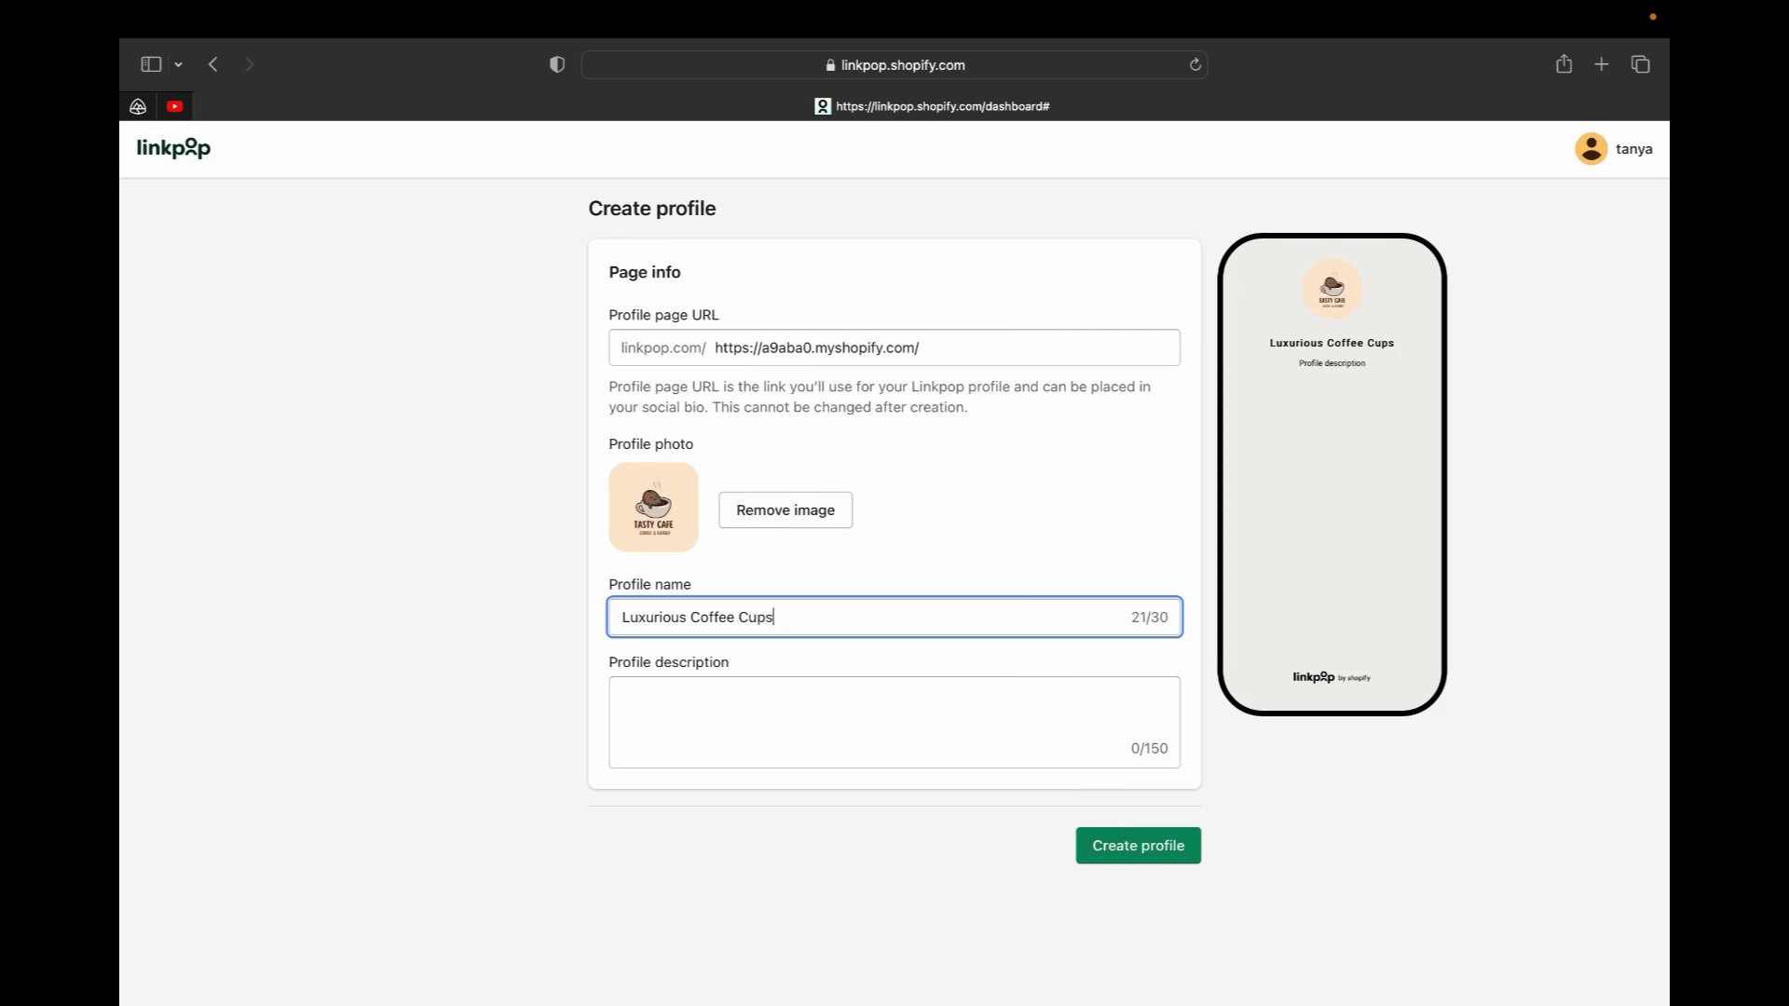
Add the description 'Coffee Cups For Everyone' and create the profile
click(718, 698)
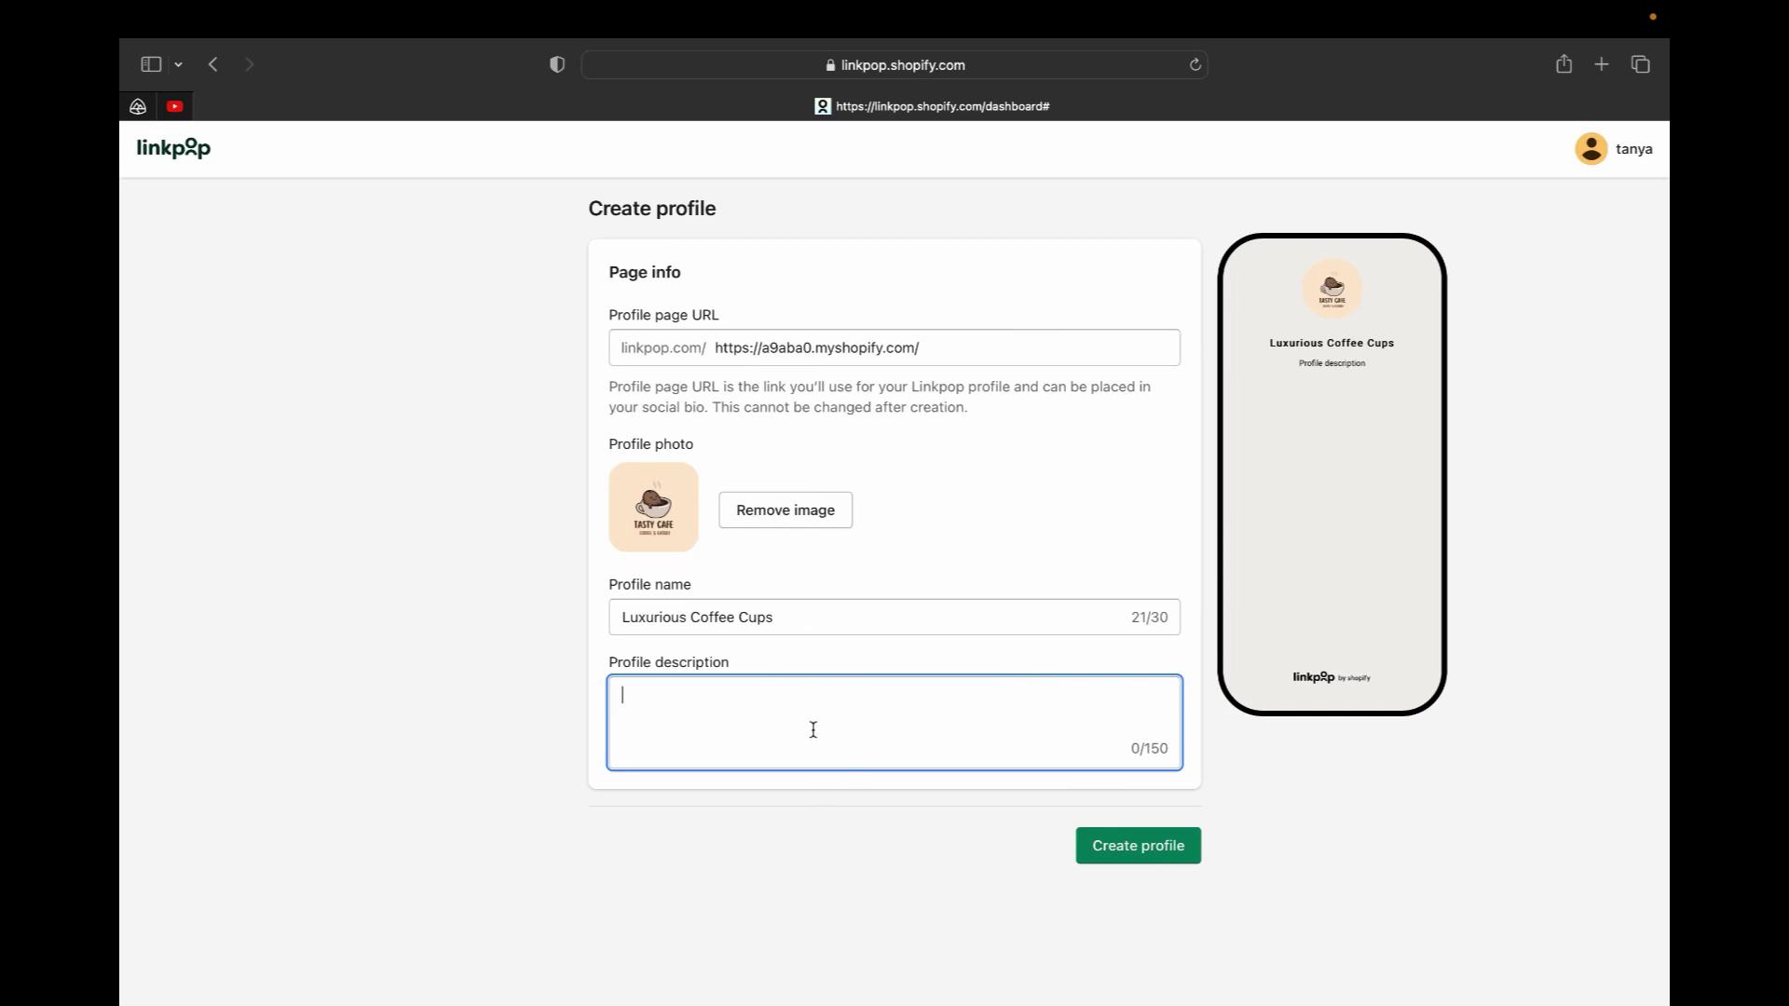
text(Coffee Cups For Everyone)
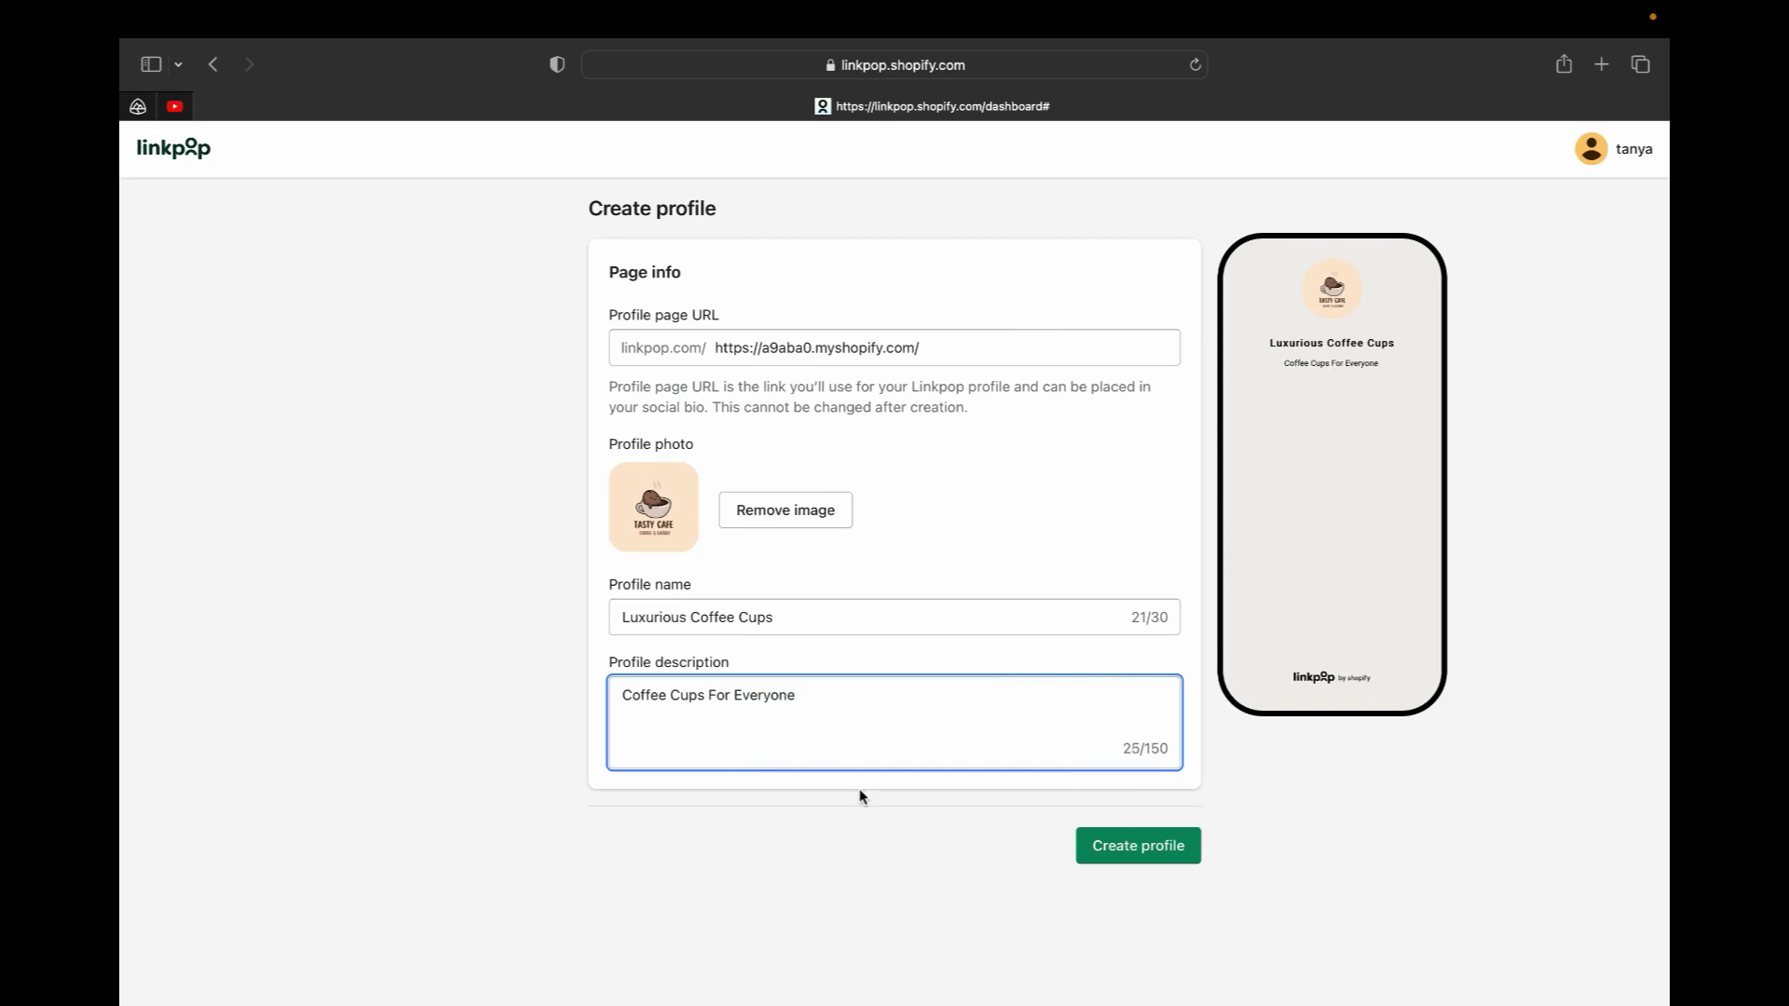
click(1138, 844)
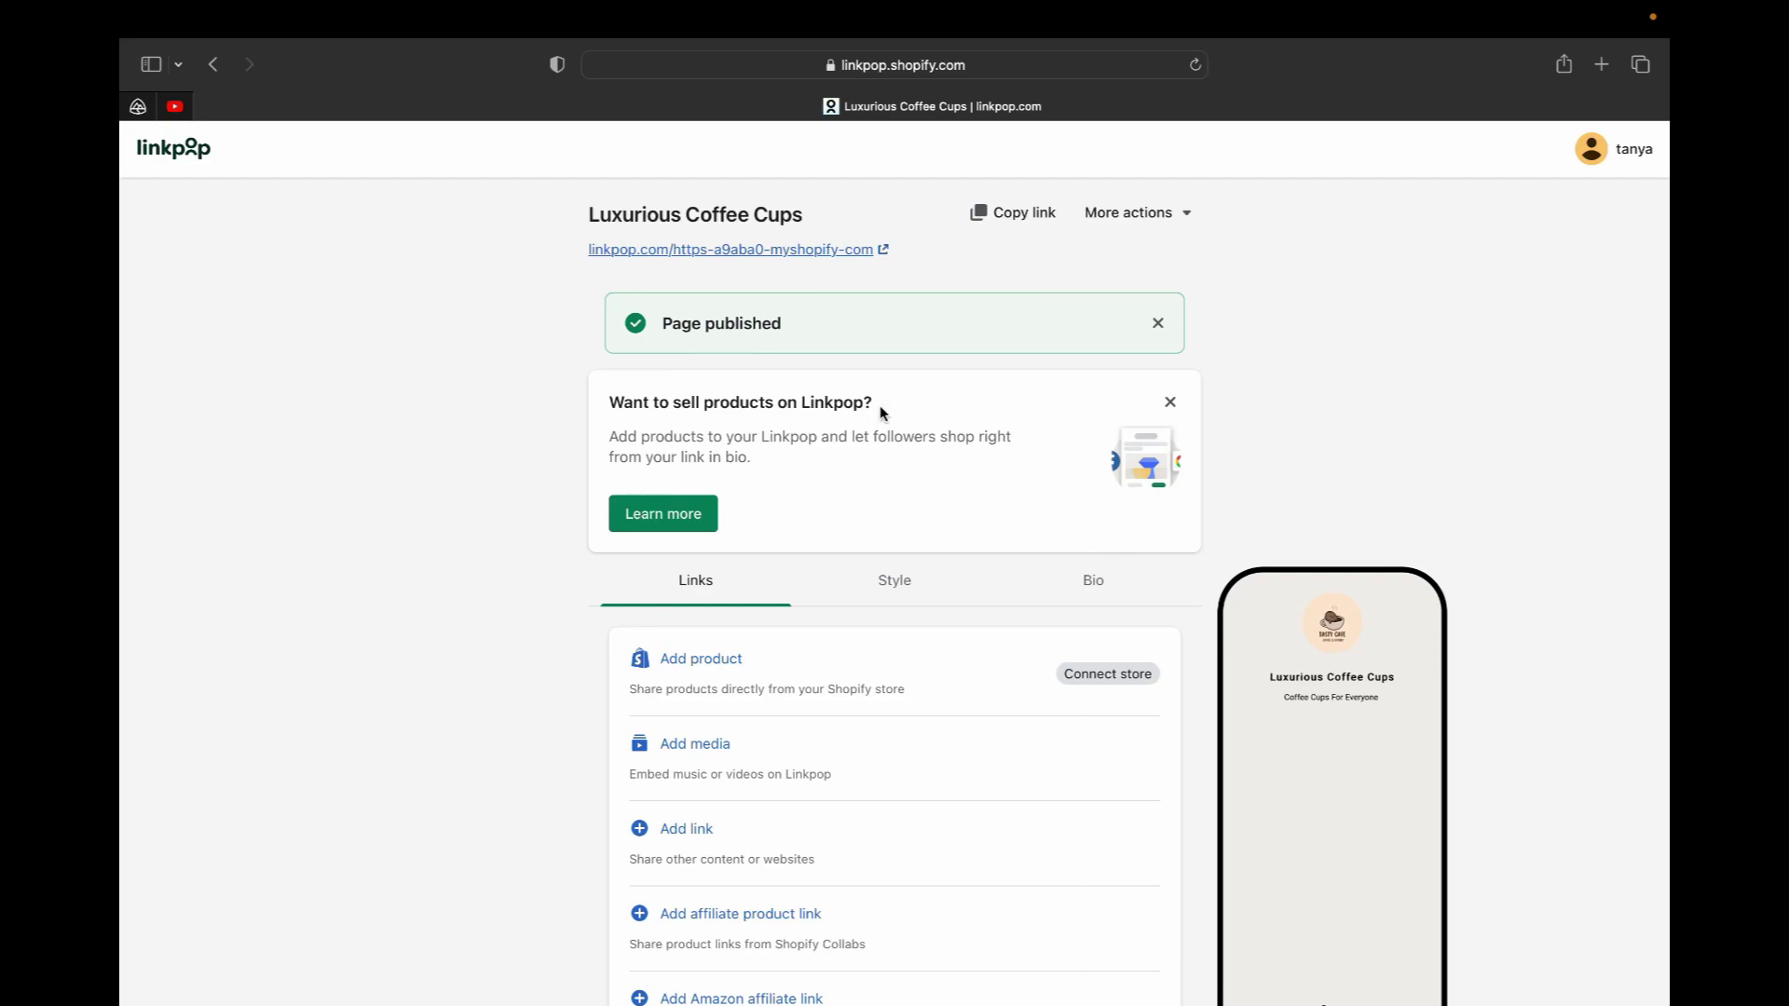
scroll(882, 461, down, 2)
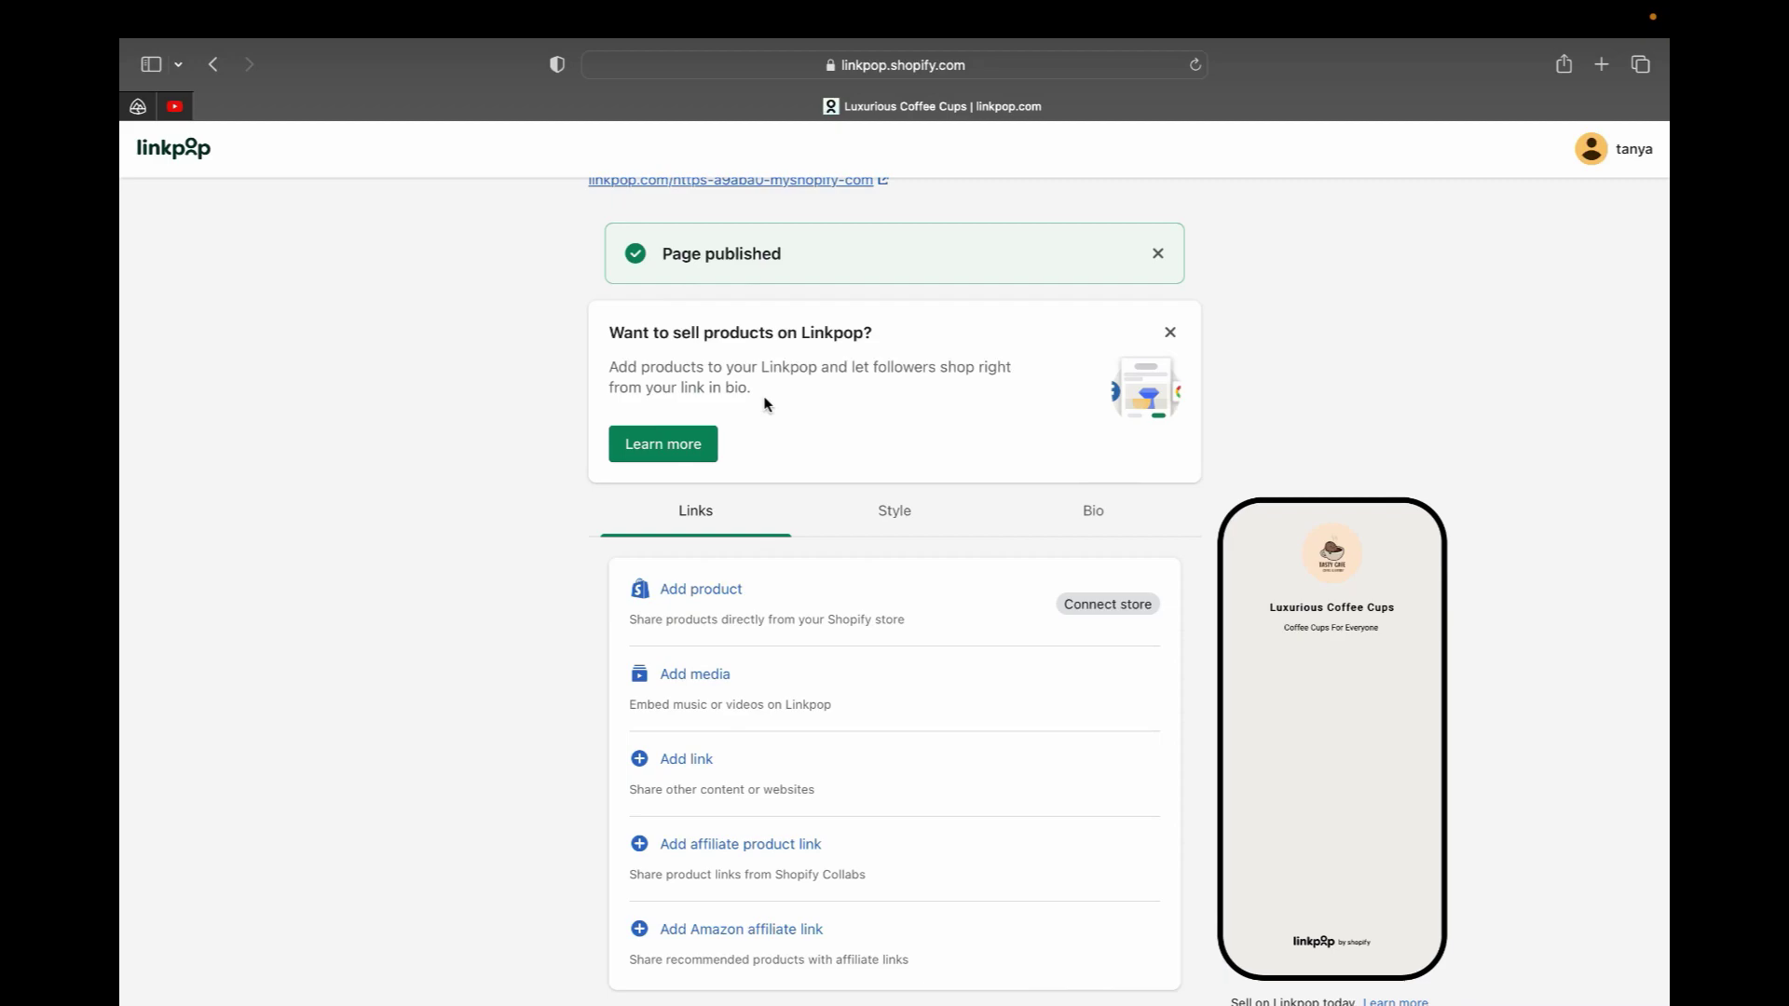
scroll(764, 404, up, 2)
scroll(764, 401, down, 1)
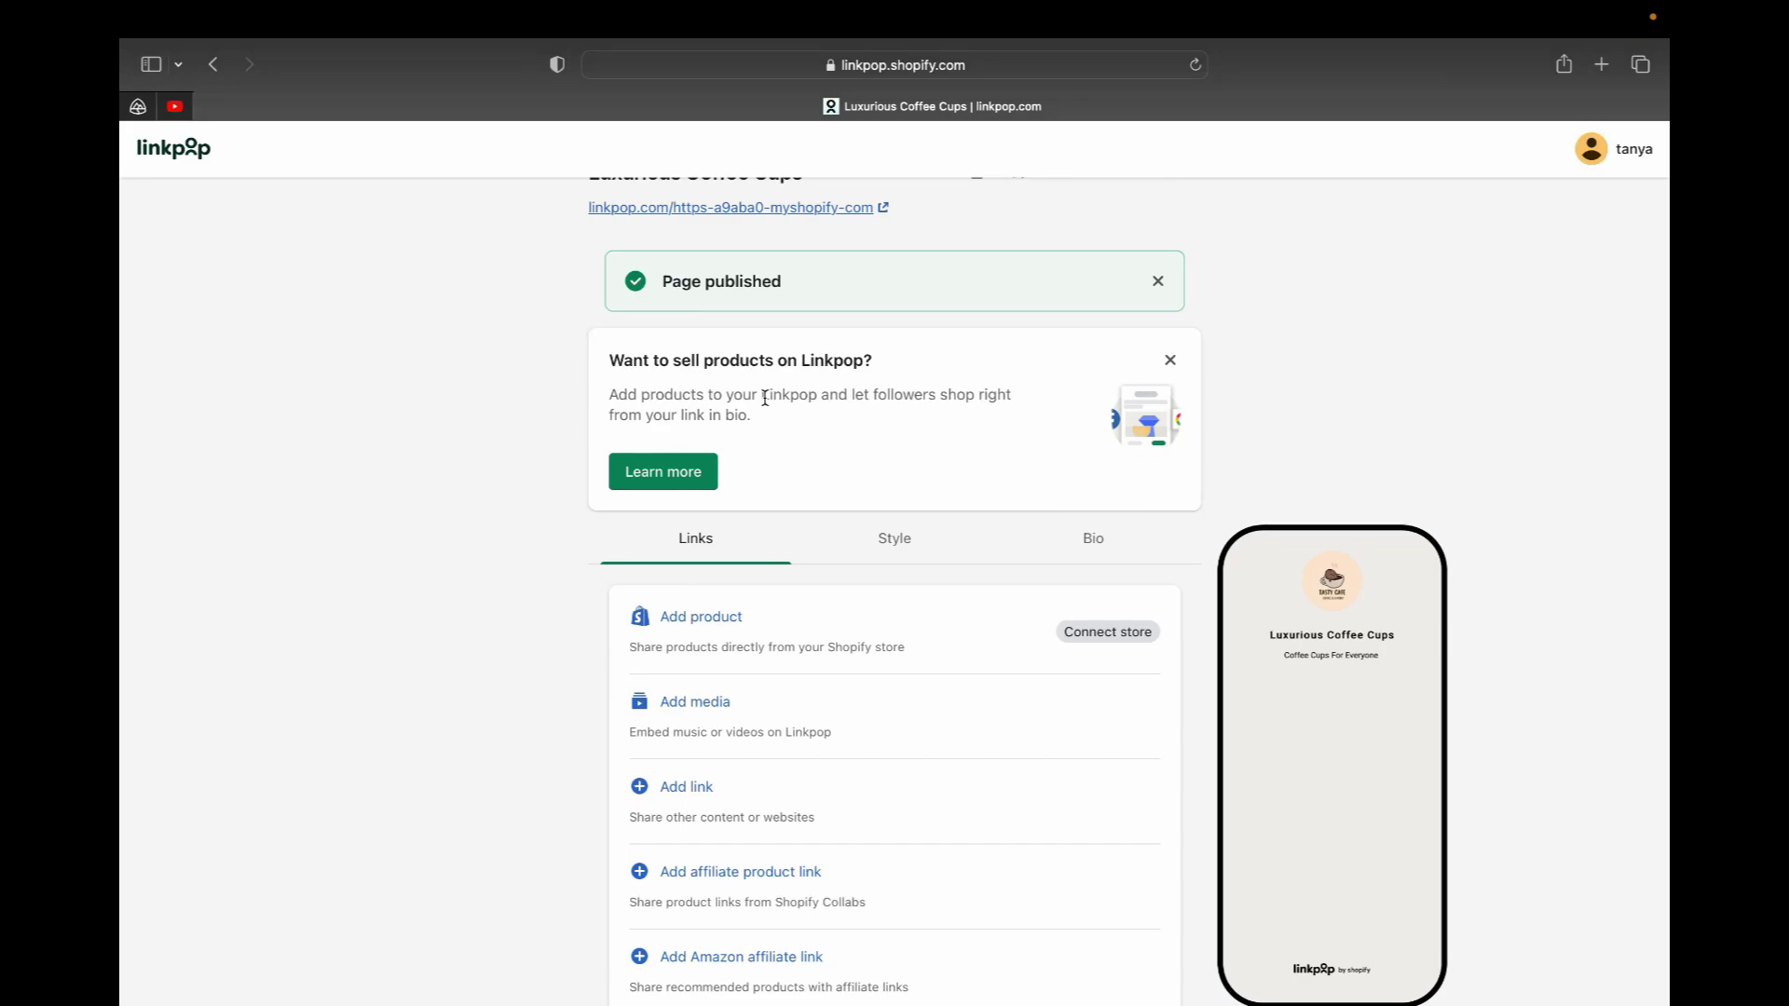
scroll(764, 399, up, 1)
scroll(732, 664, down, 3)
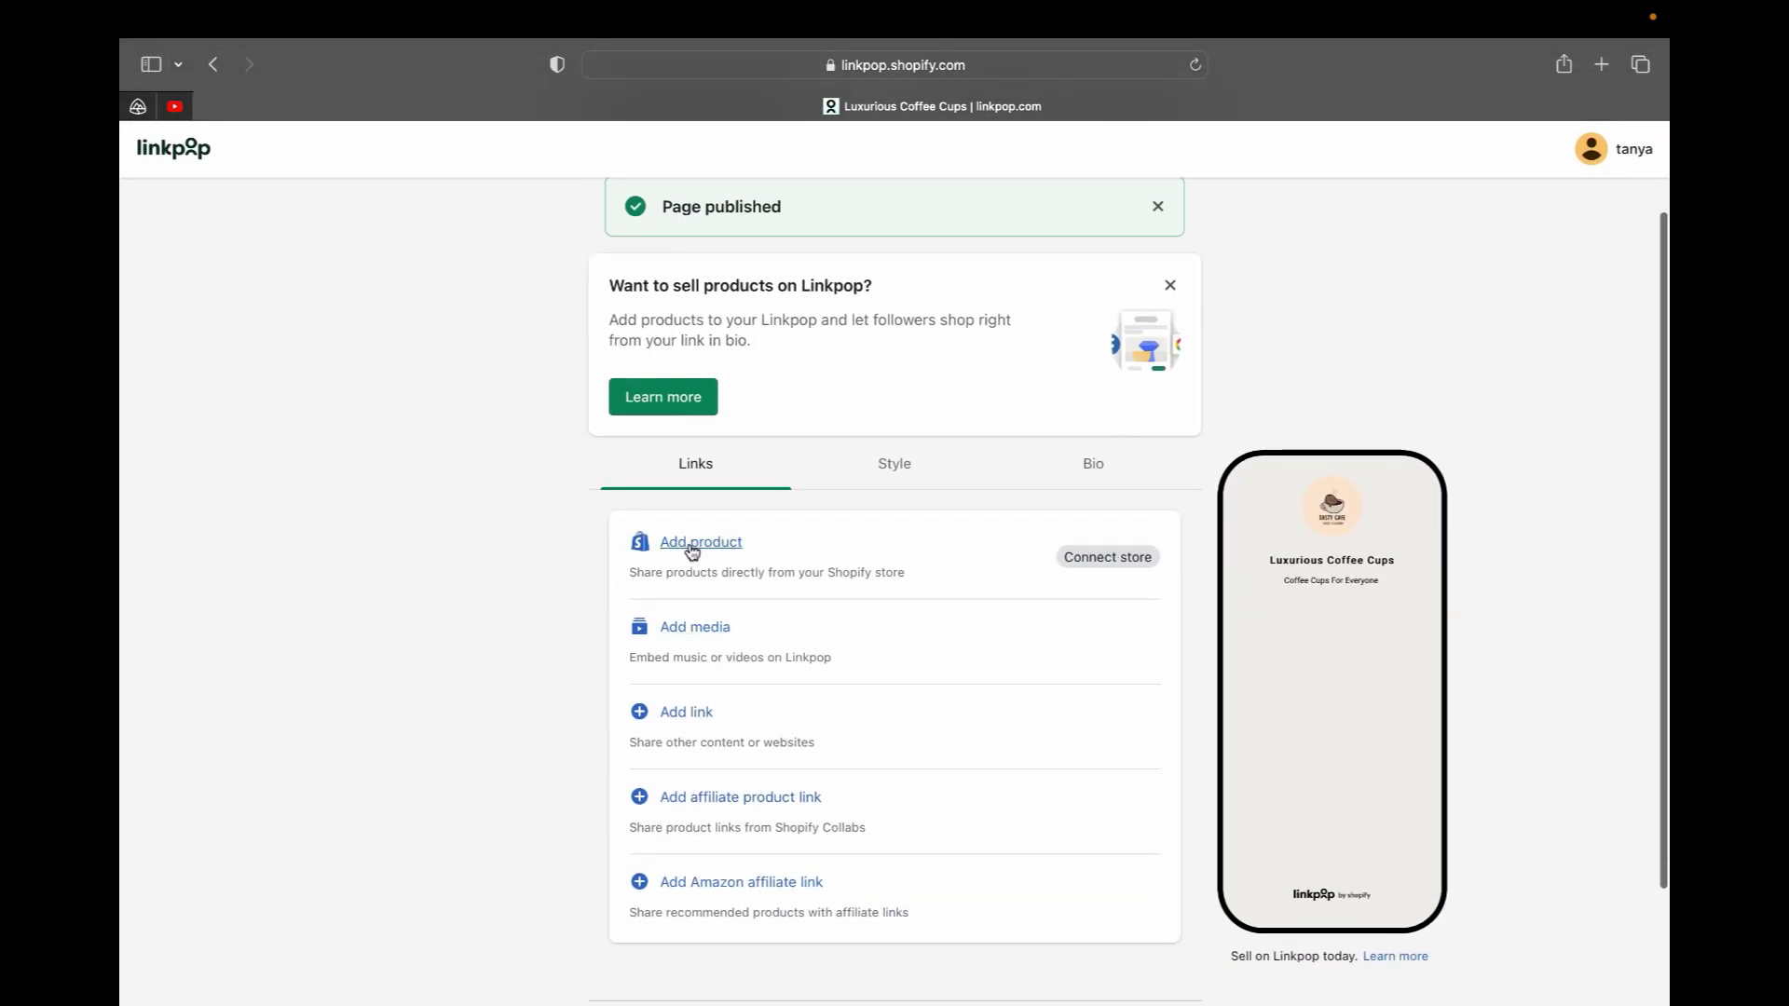
scroll(692, 552, down, 2)
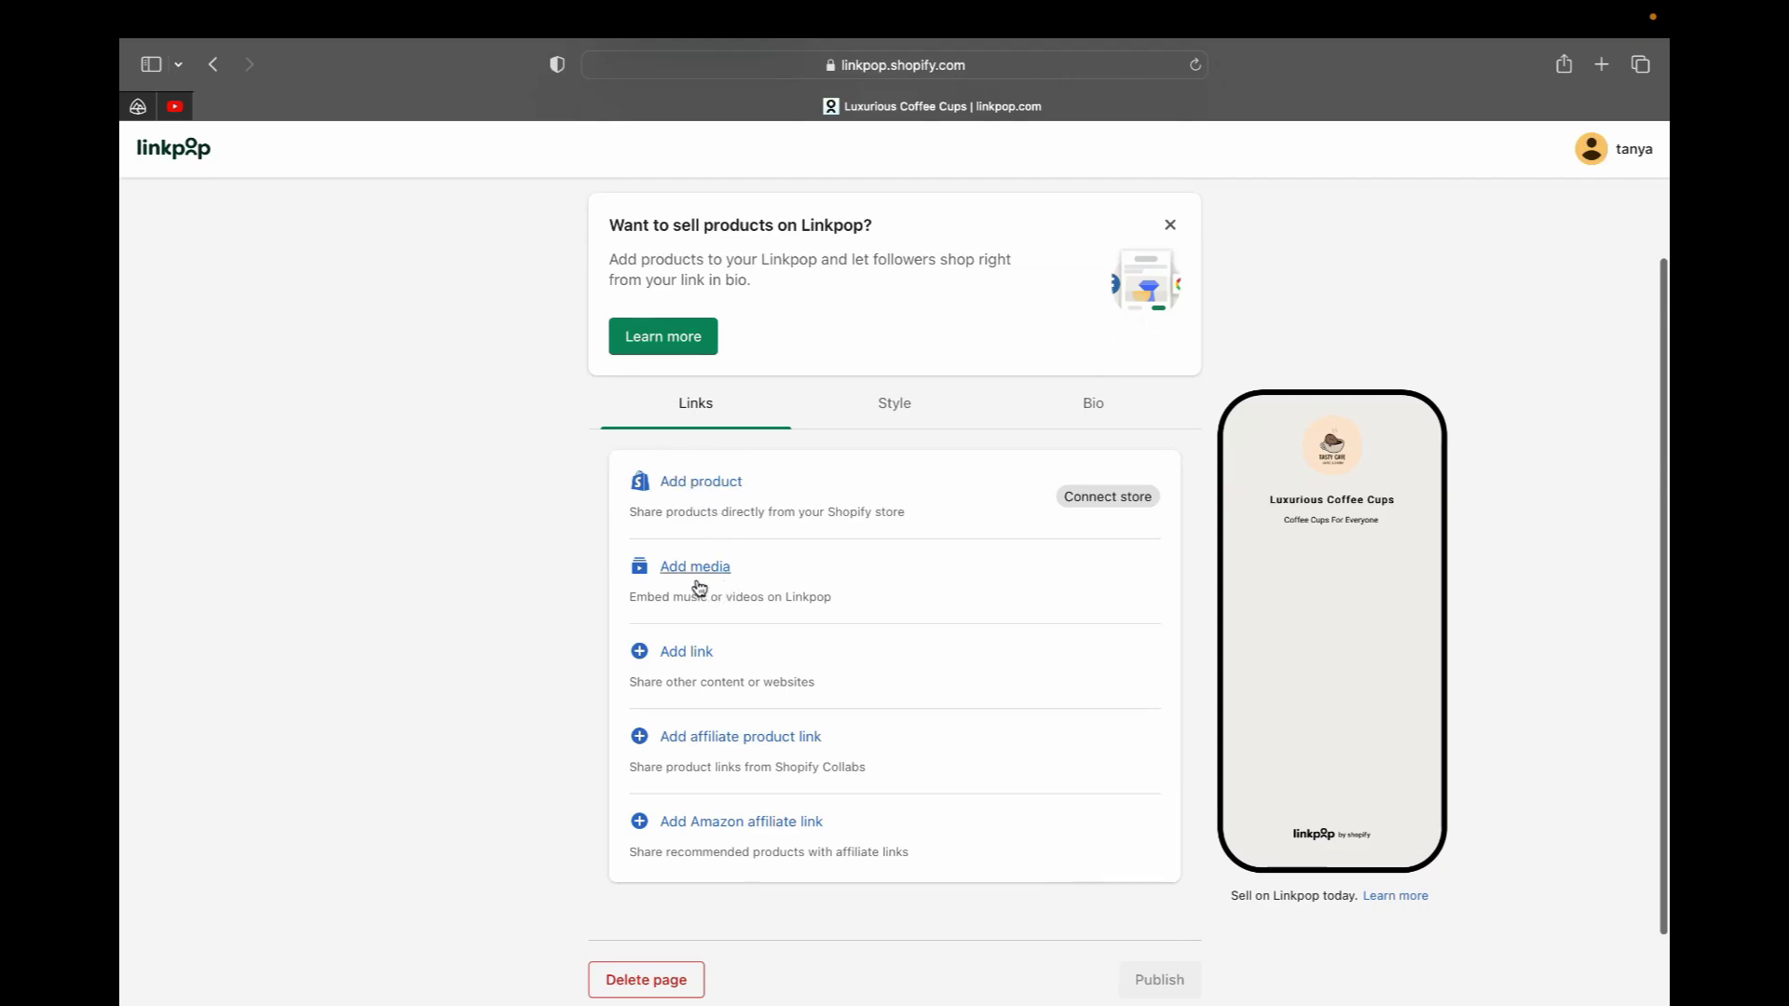
scroll(699, 727, down, 1)
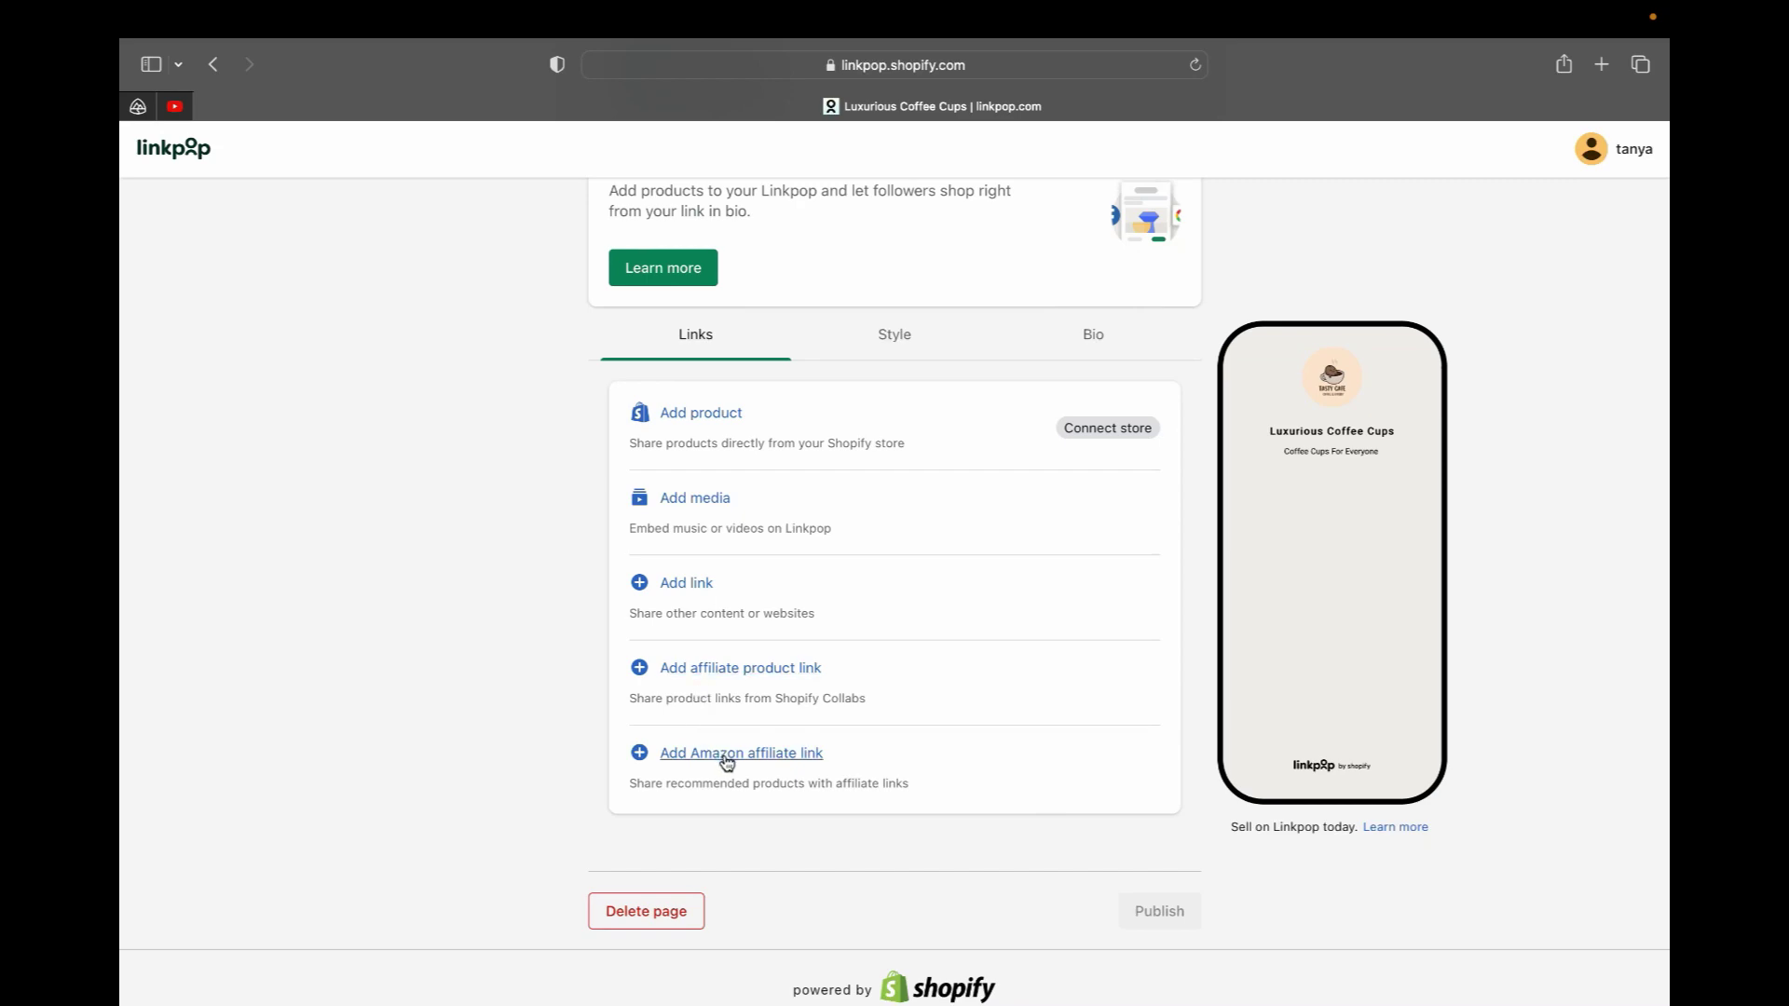
Start adding a product and step through the Shoppable links tutorial to store selection
click(723, 413)
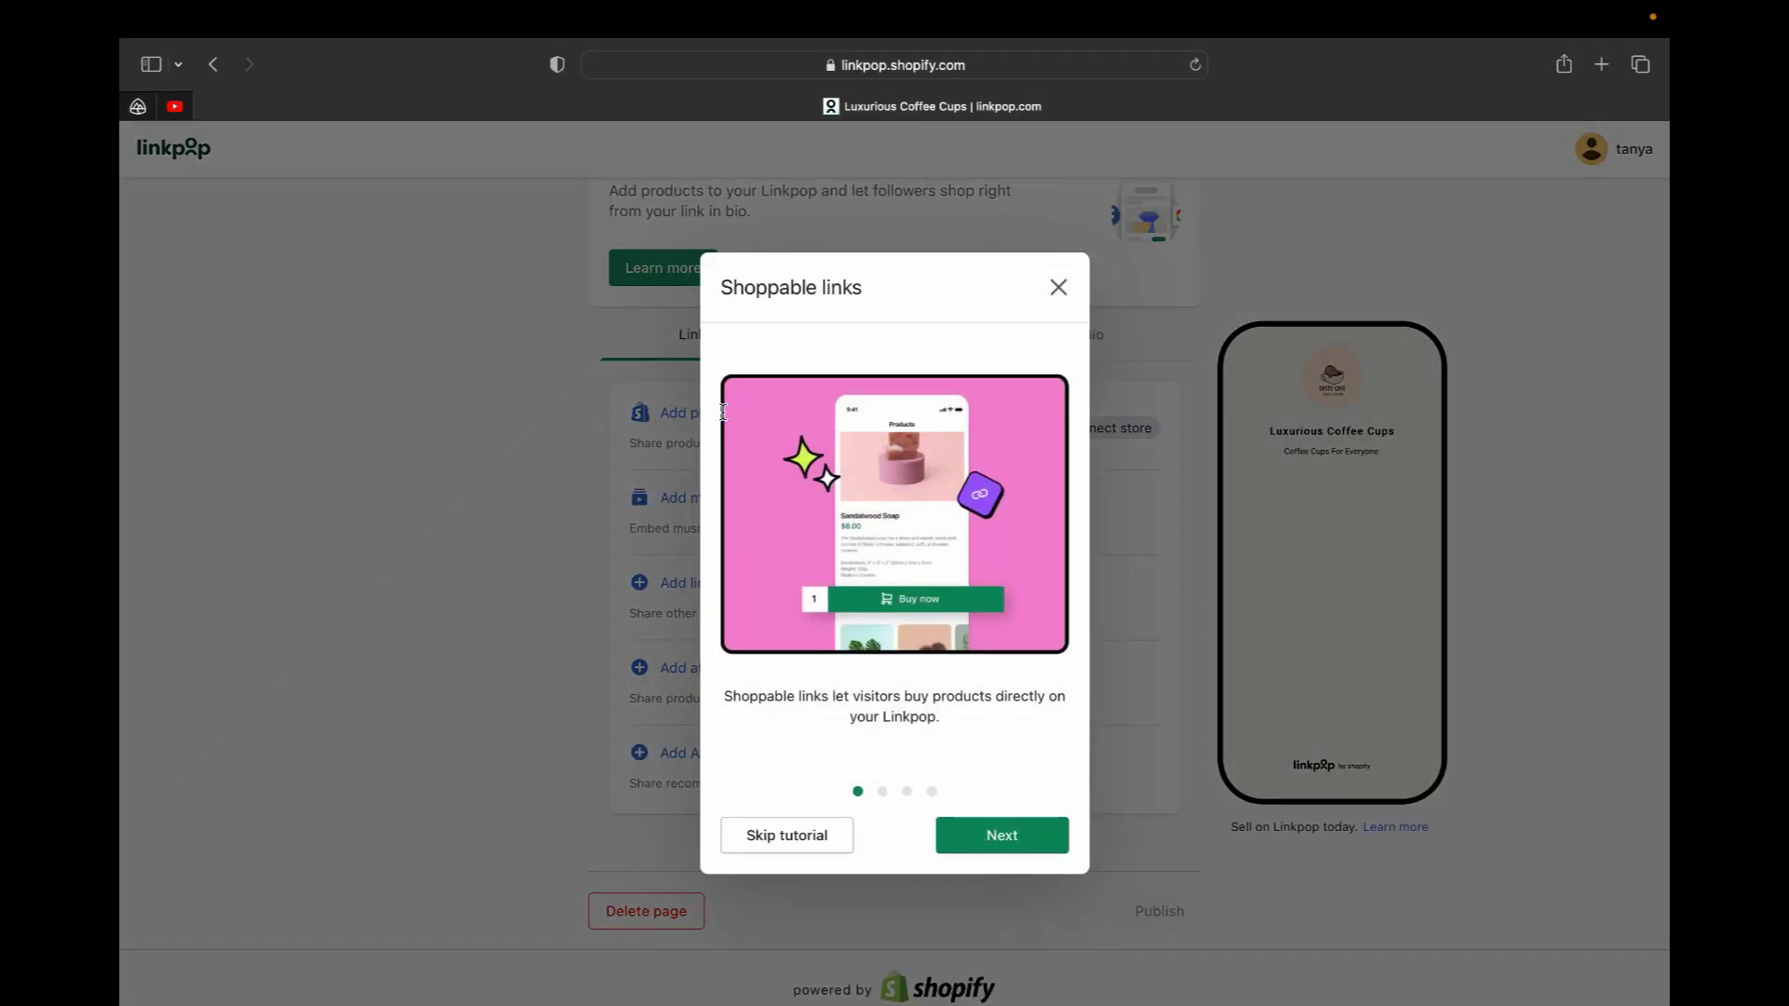
click(1028, 834)
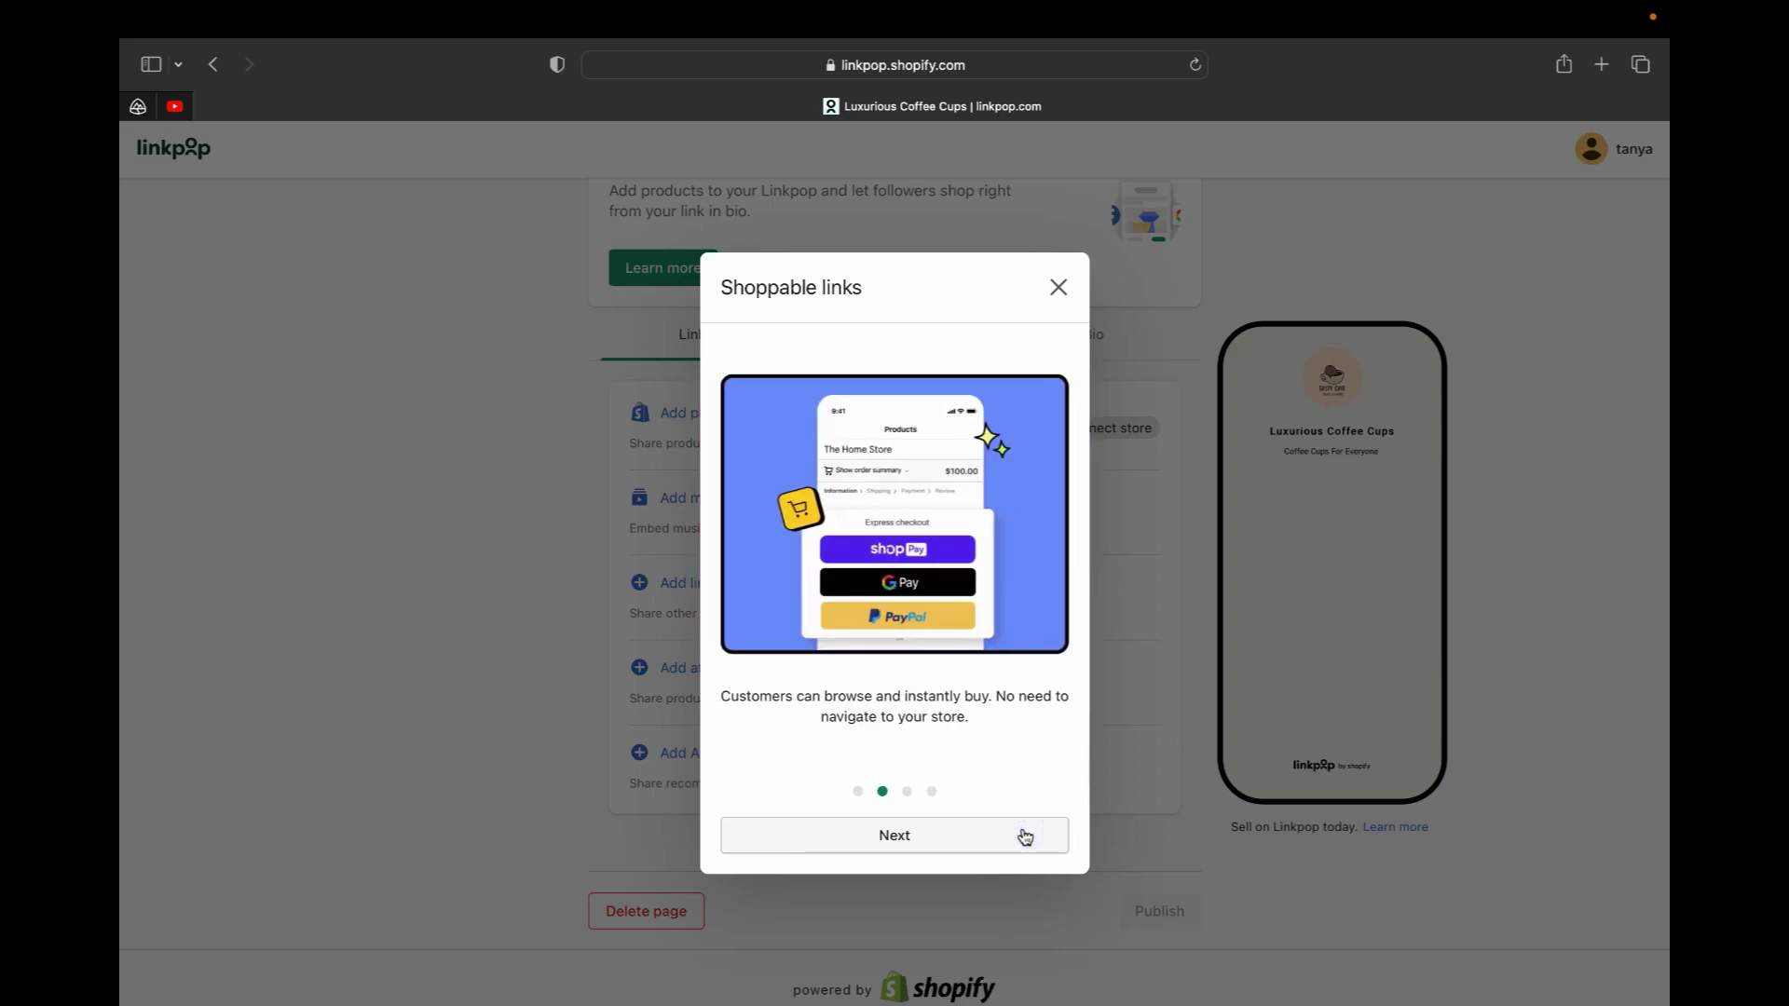
click(1025, 836)
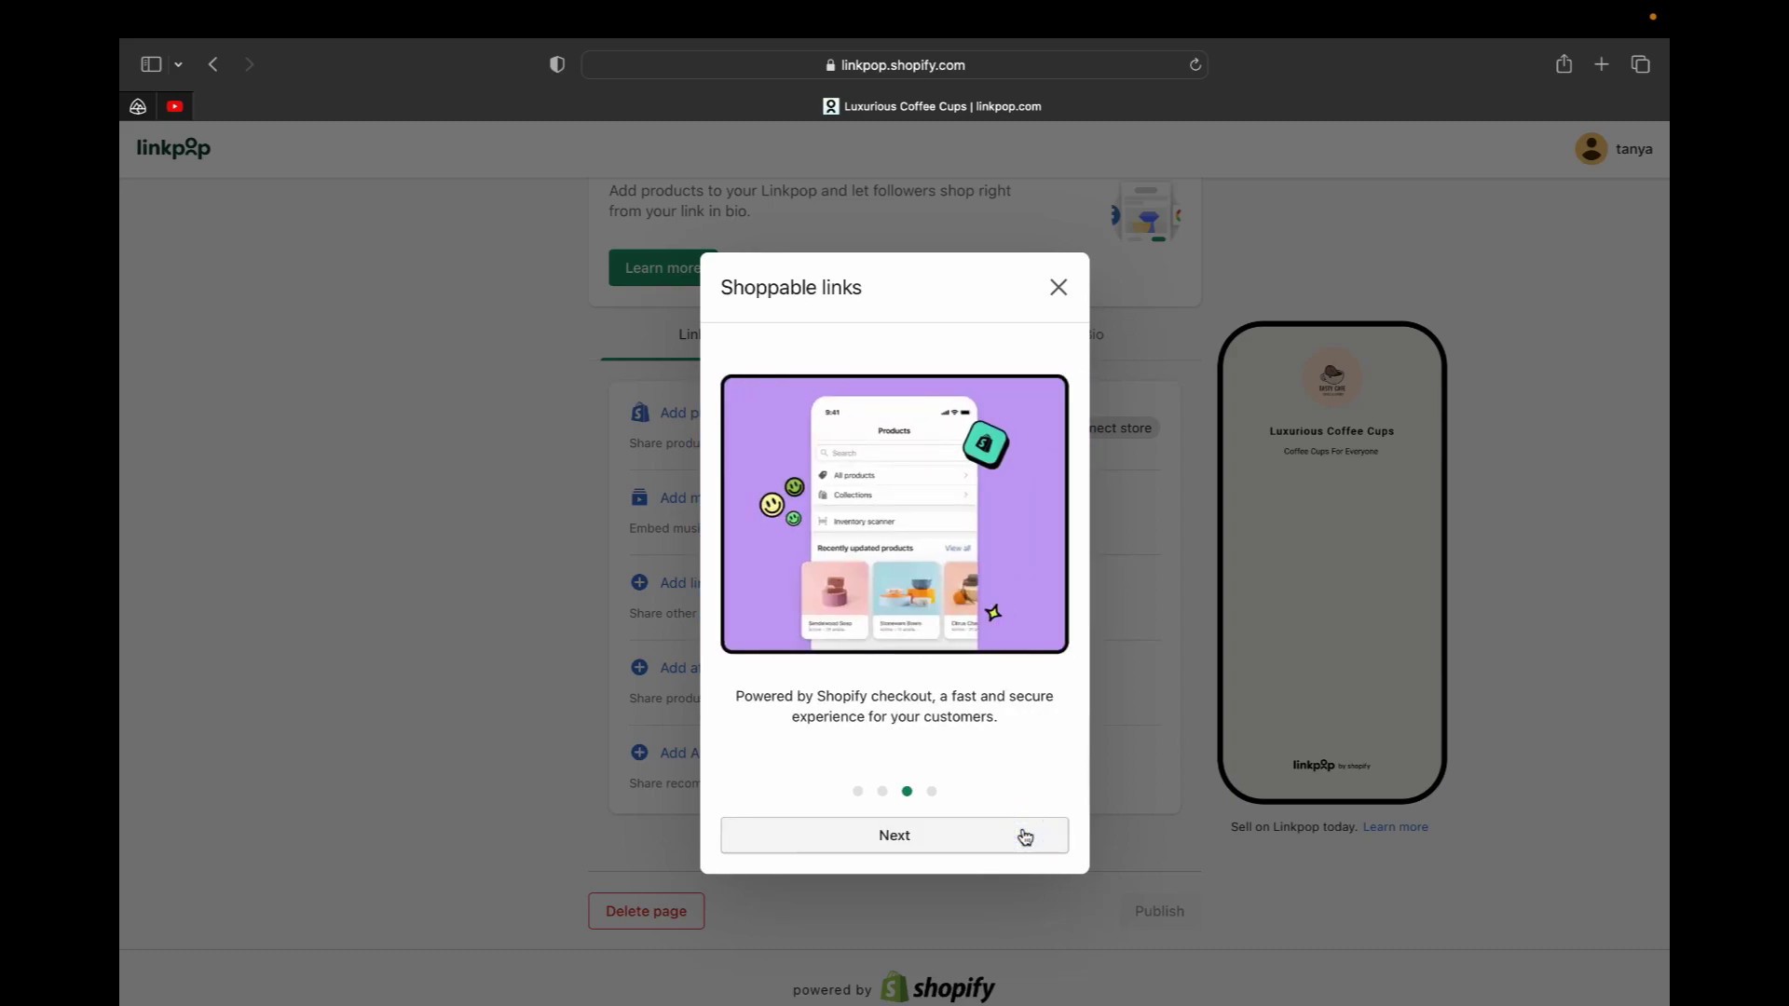
click(1025, 836)
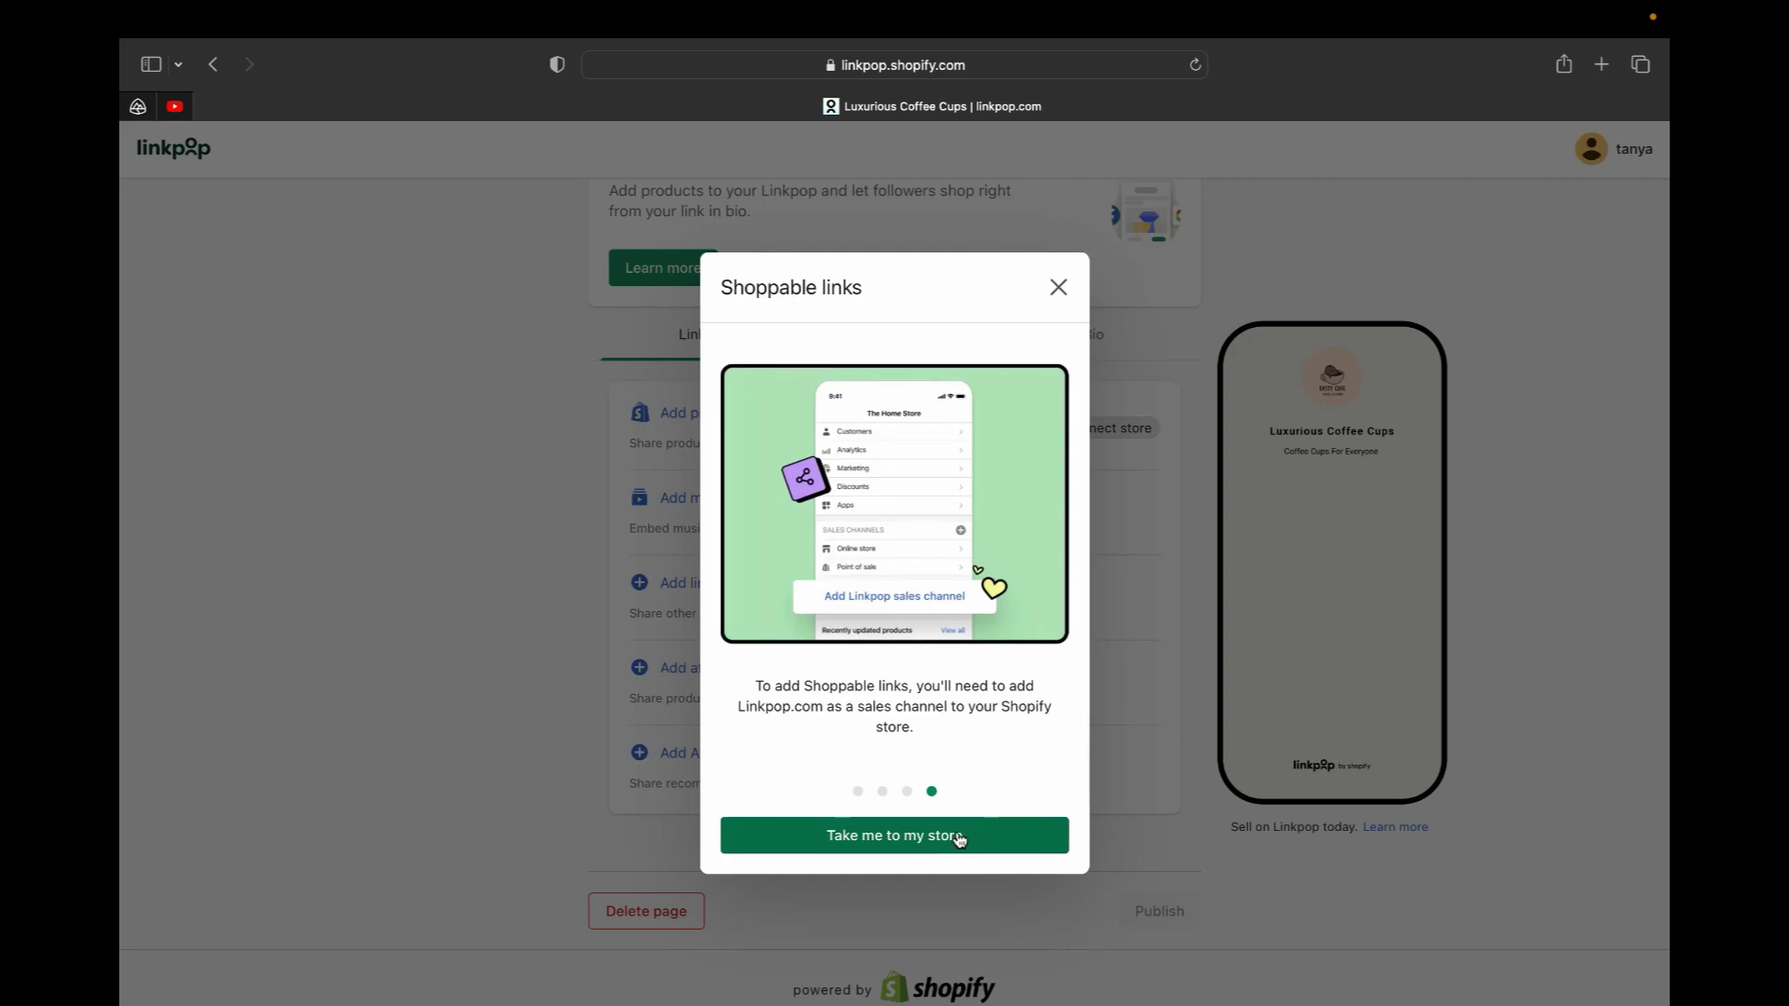
click(897, 837)
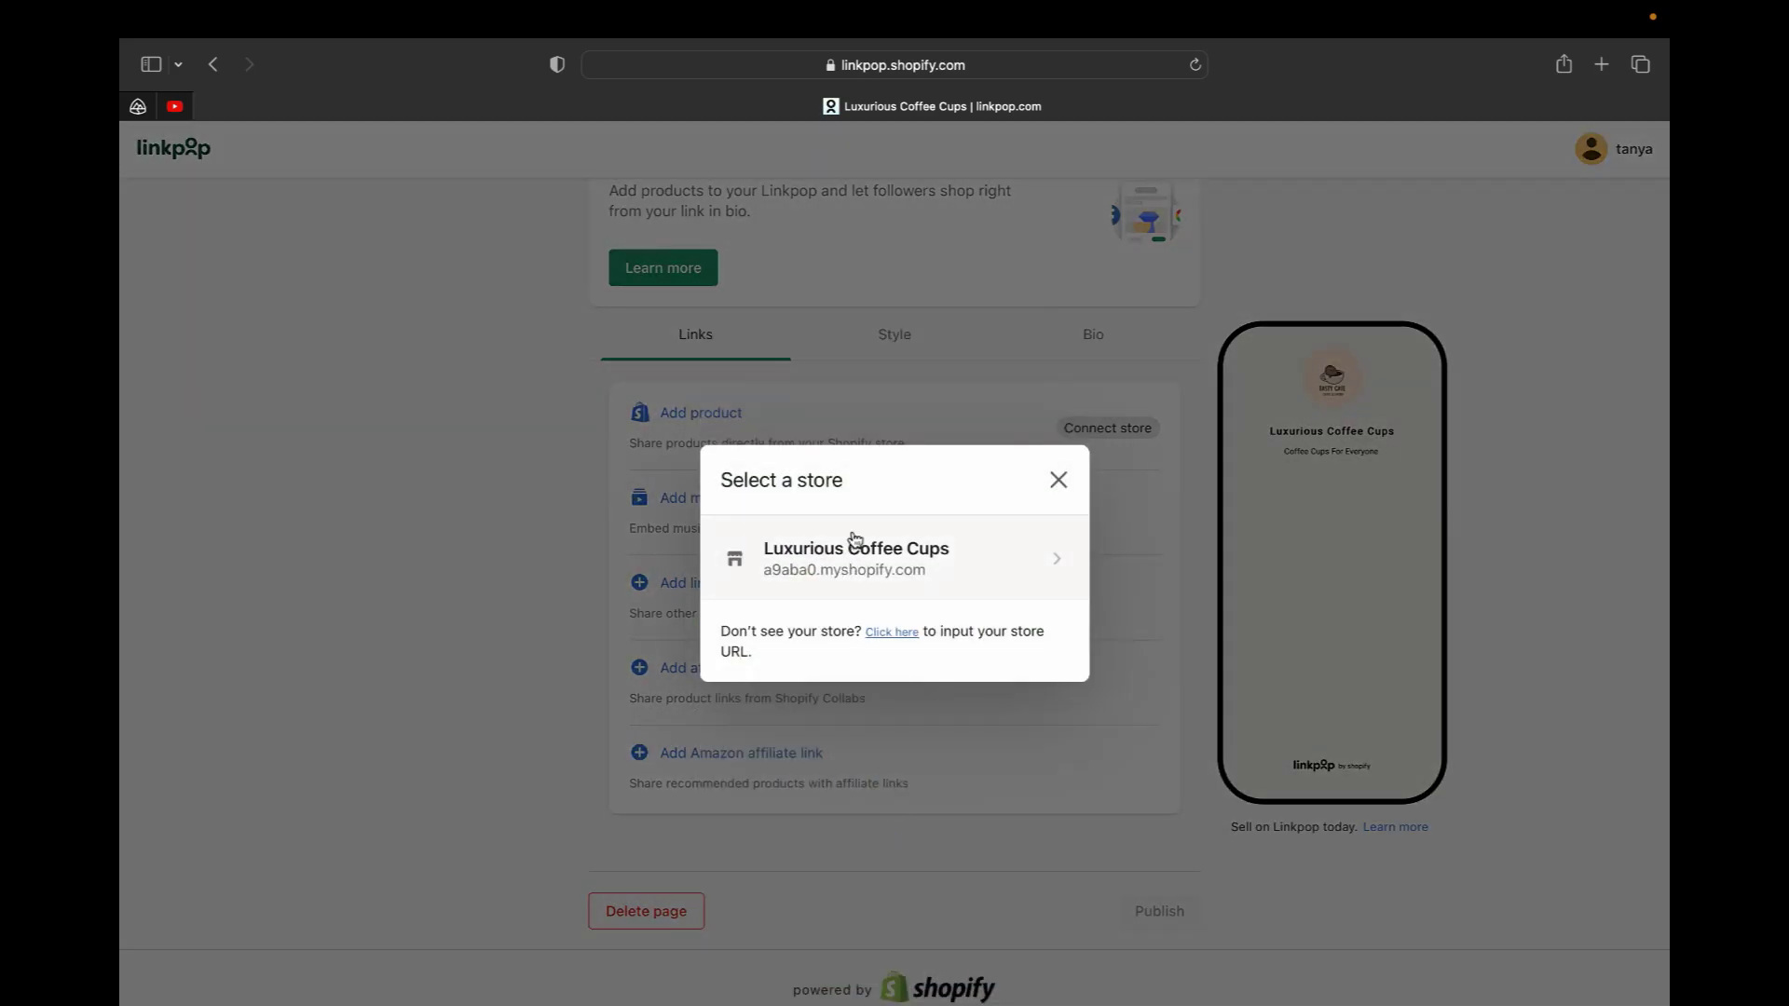
Add Linkpop as a sales channel for the Luxurious Coffee Cups store and reopen its page
click(890, 559)
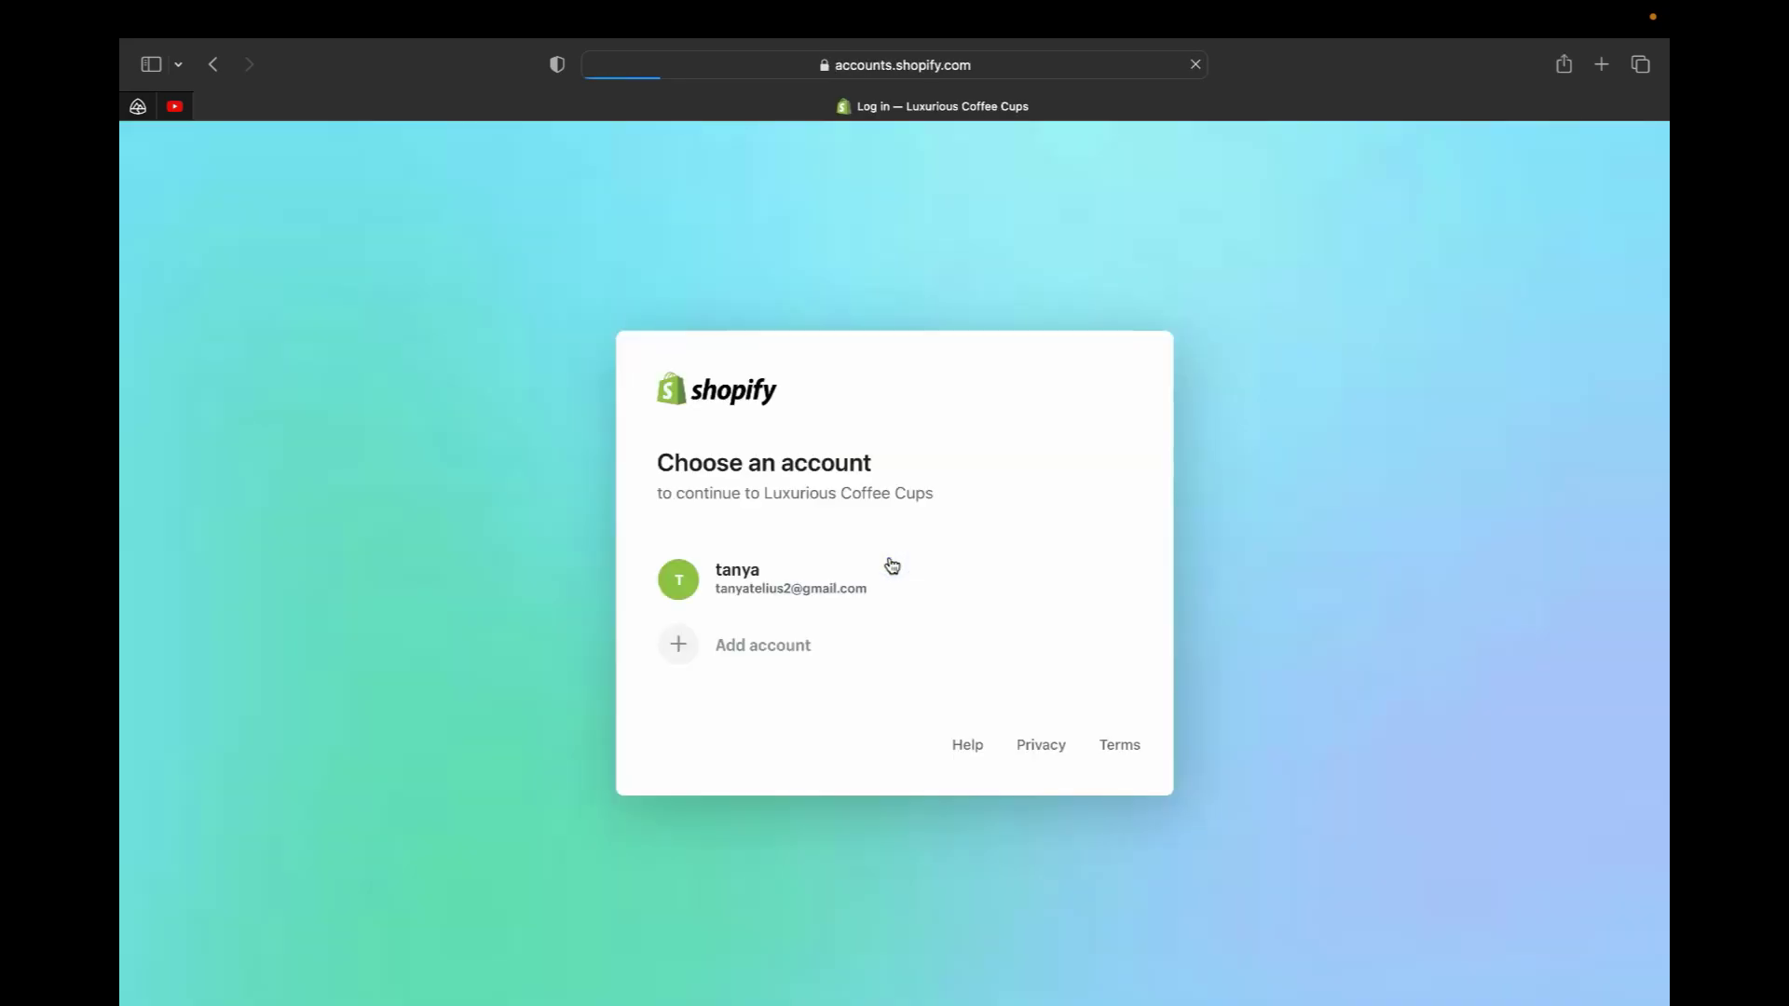
click(797, 598)
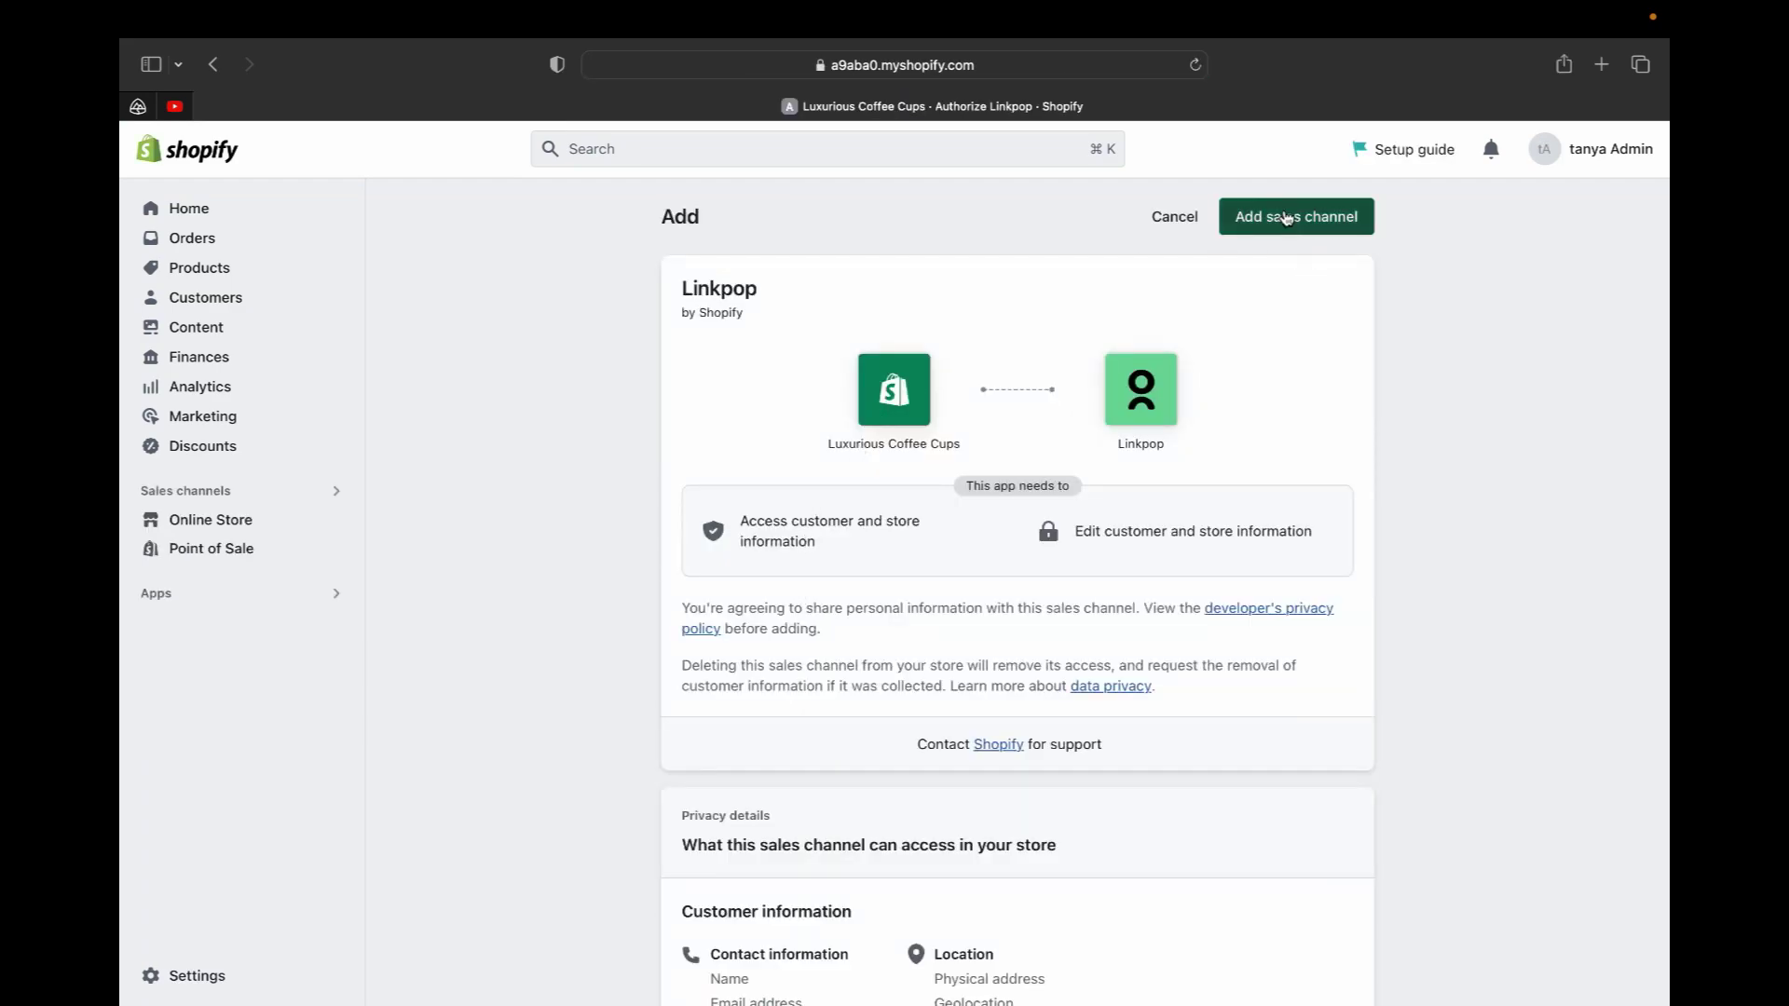
click(1287, 217)
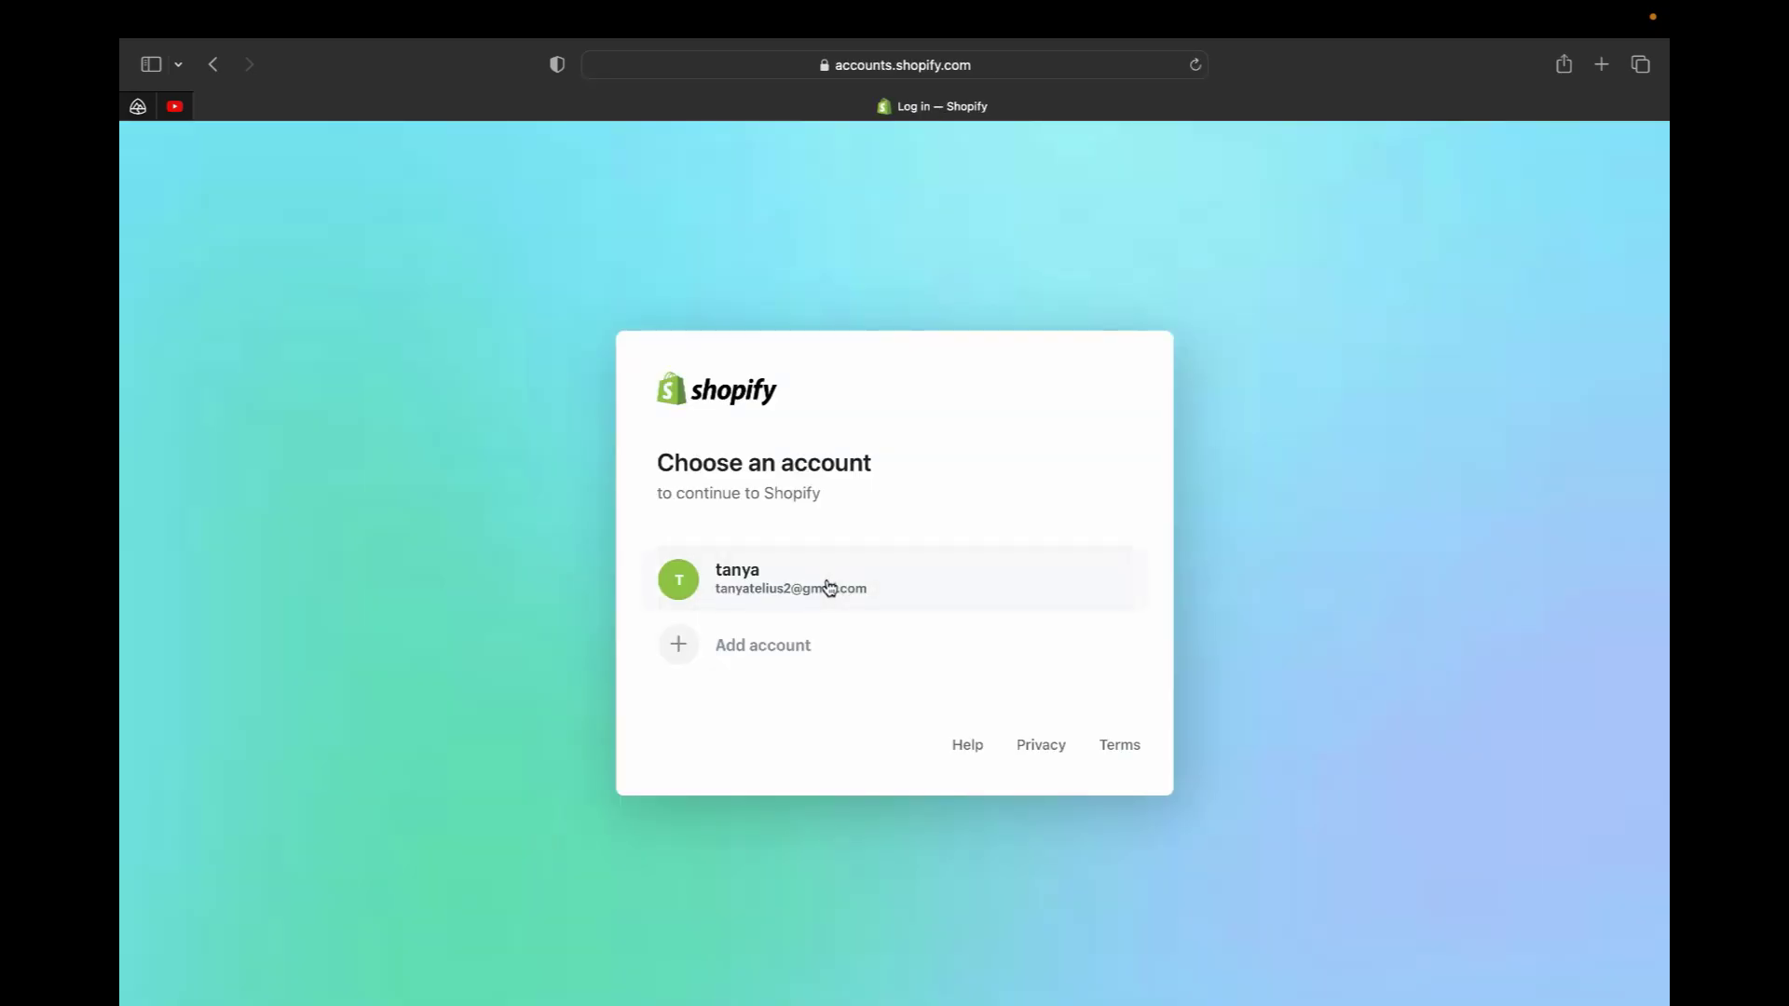
click(828, 587)
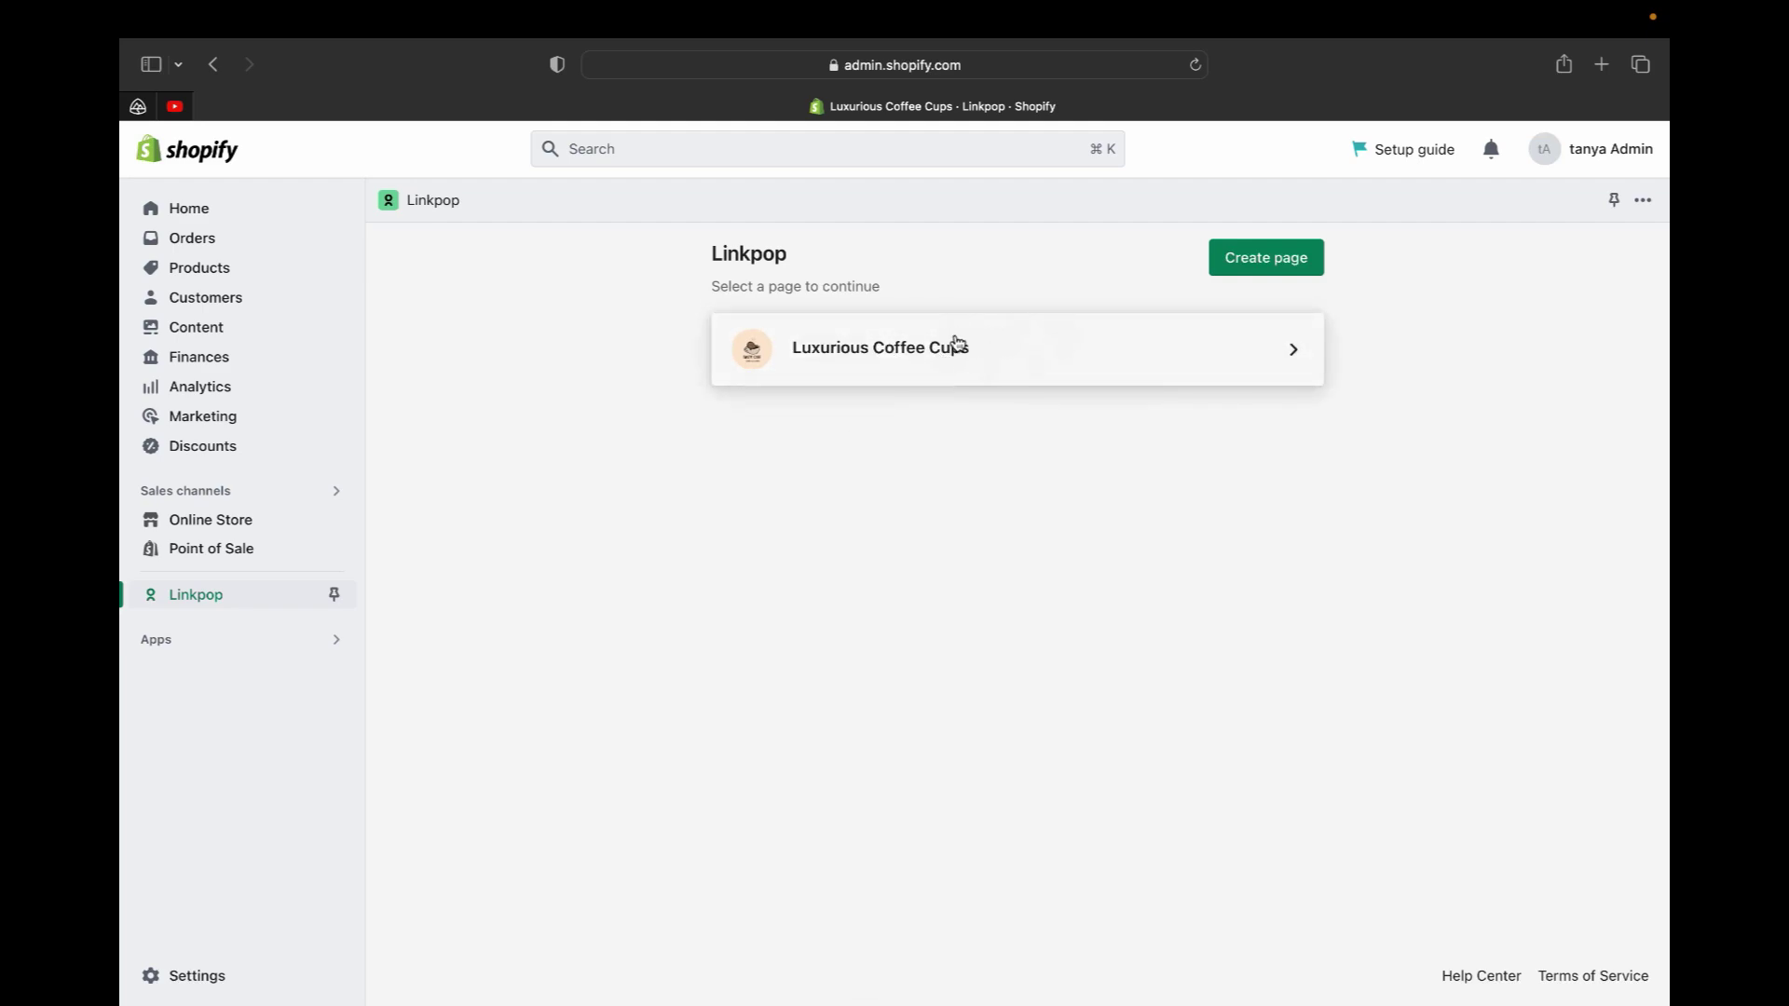
click(963, 366)
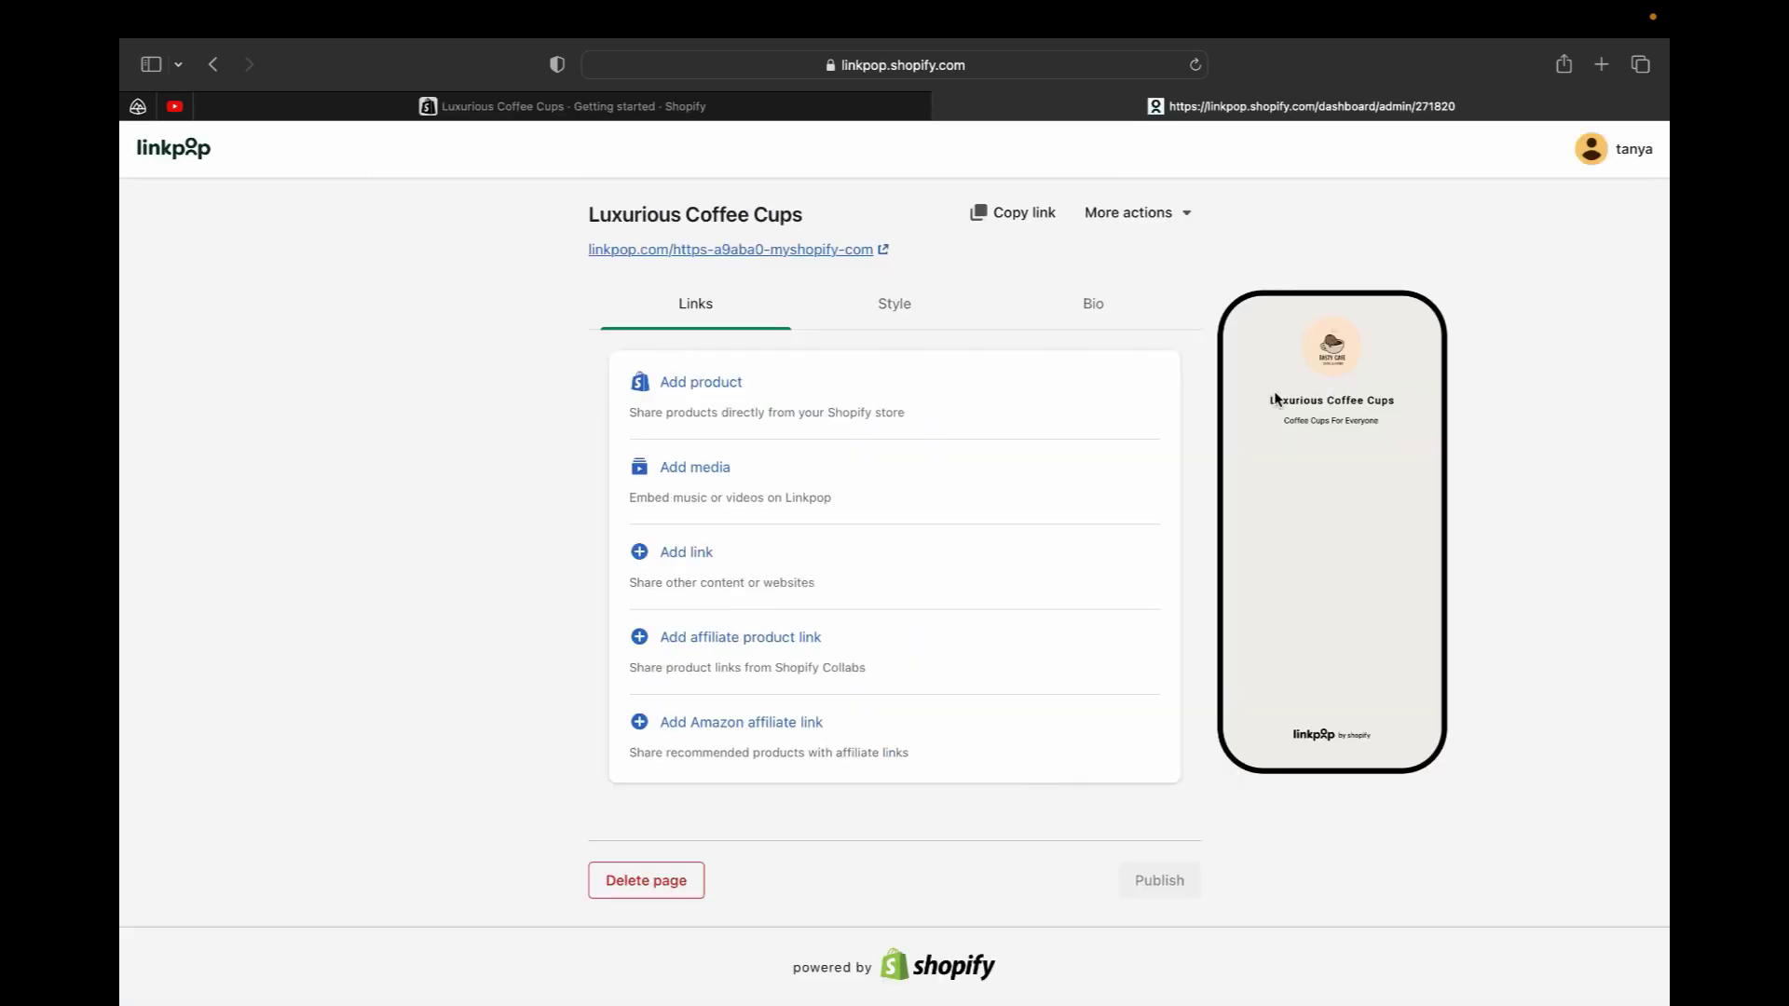
Add a product block and browse the store's products
click(699, 383)
scroll(837, 709, down, 3)
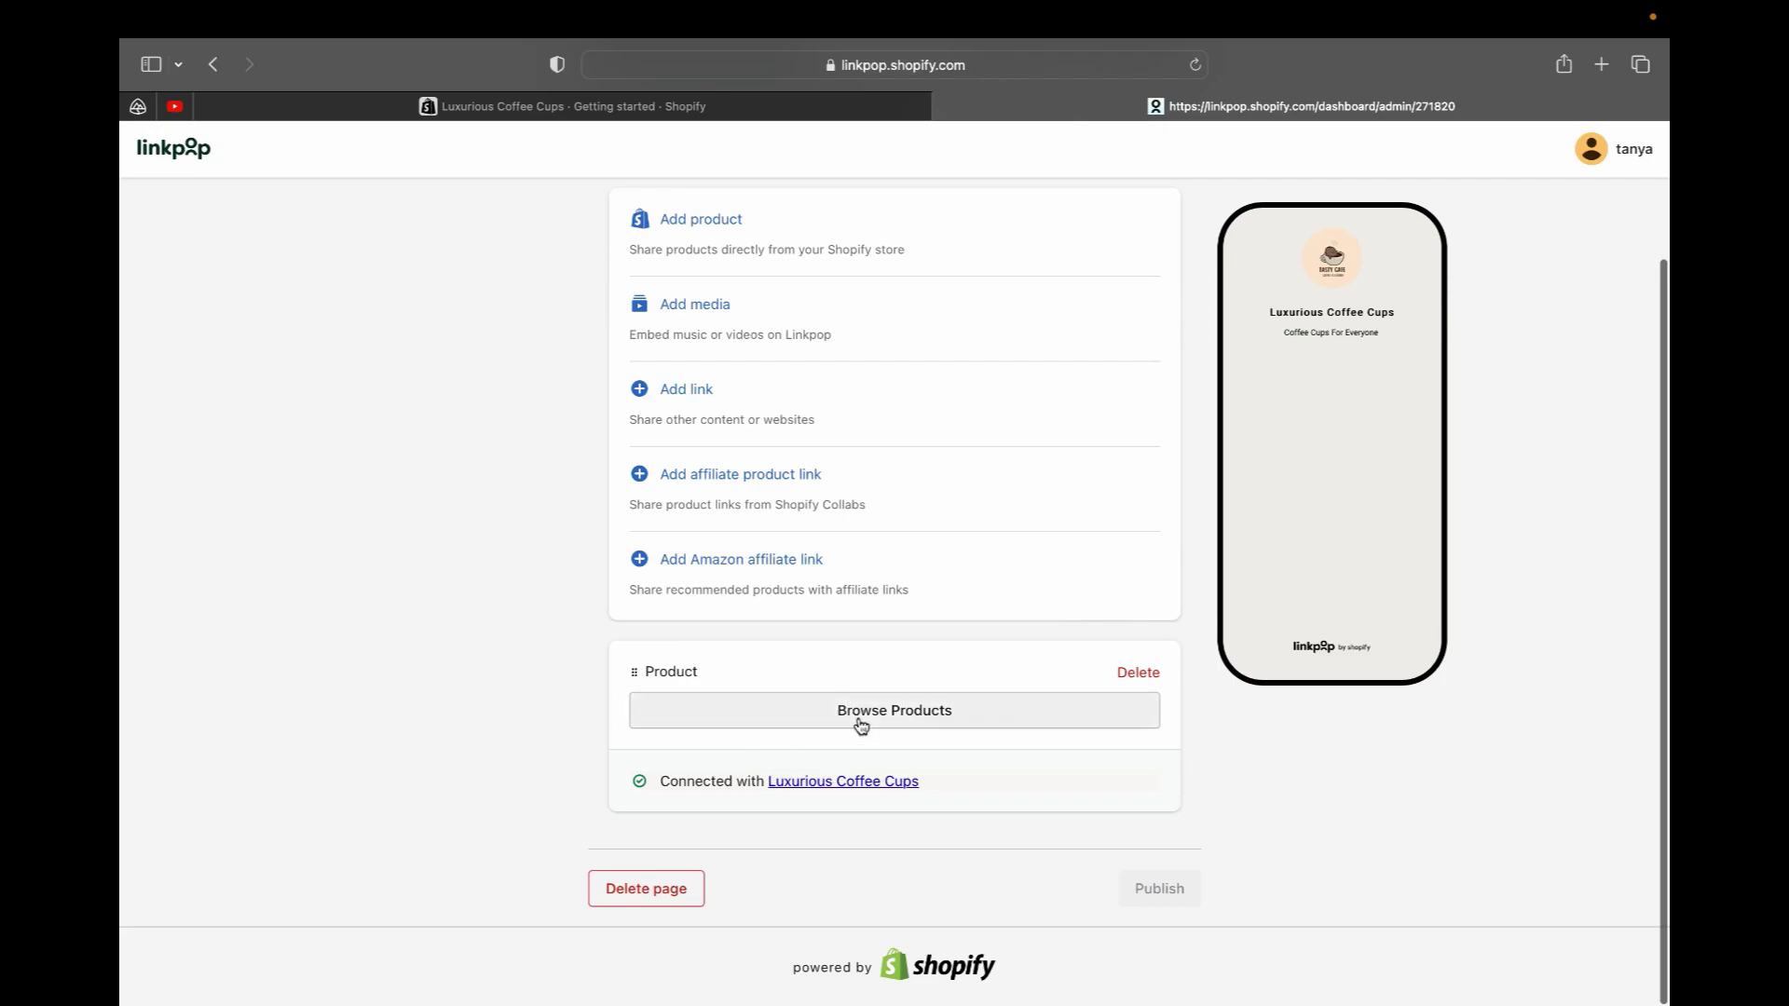
click(861, 726)
Select the second Alice Coffee Cup Mug Teapot Ceramic Tea Set ($12.99) for the page
click(602, 498)
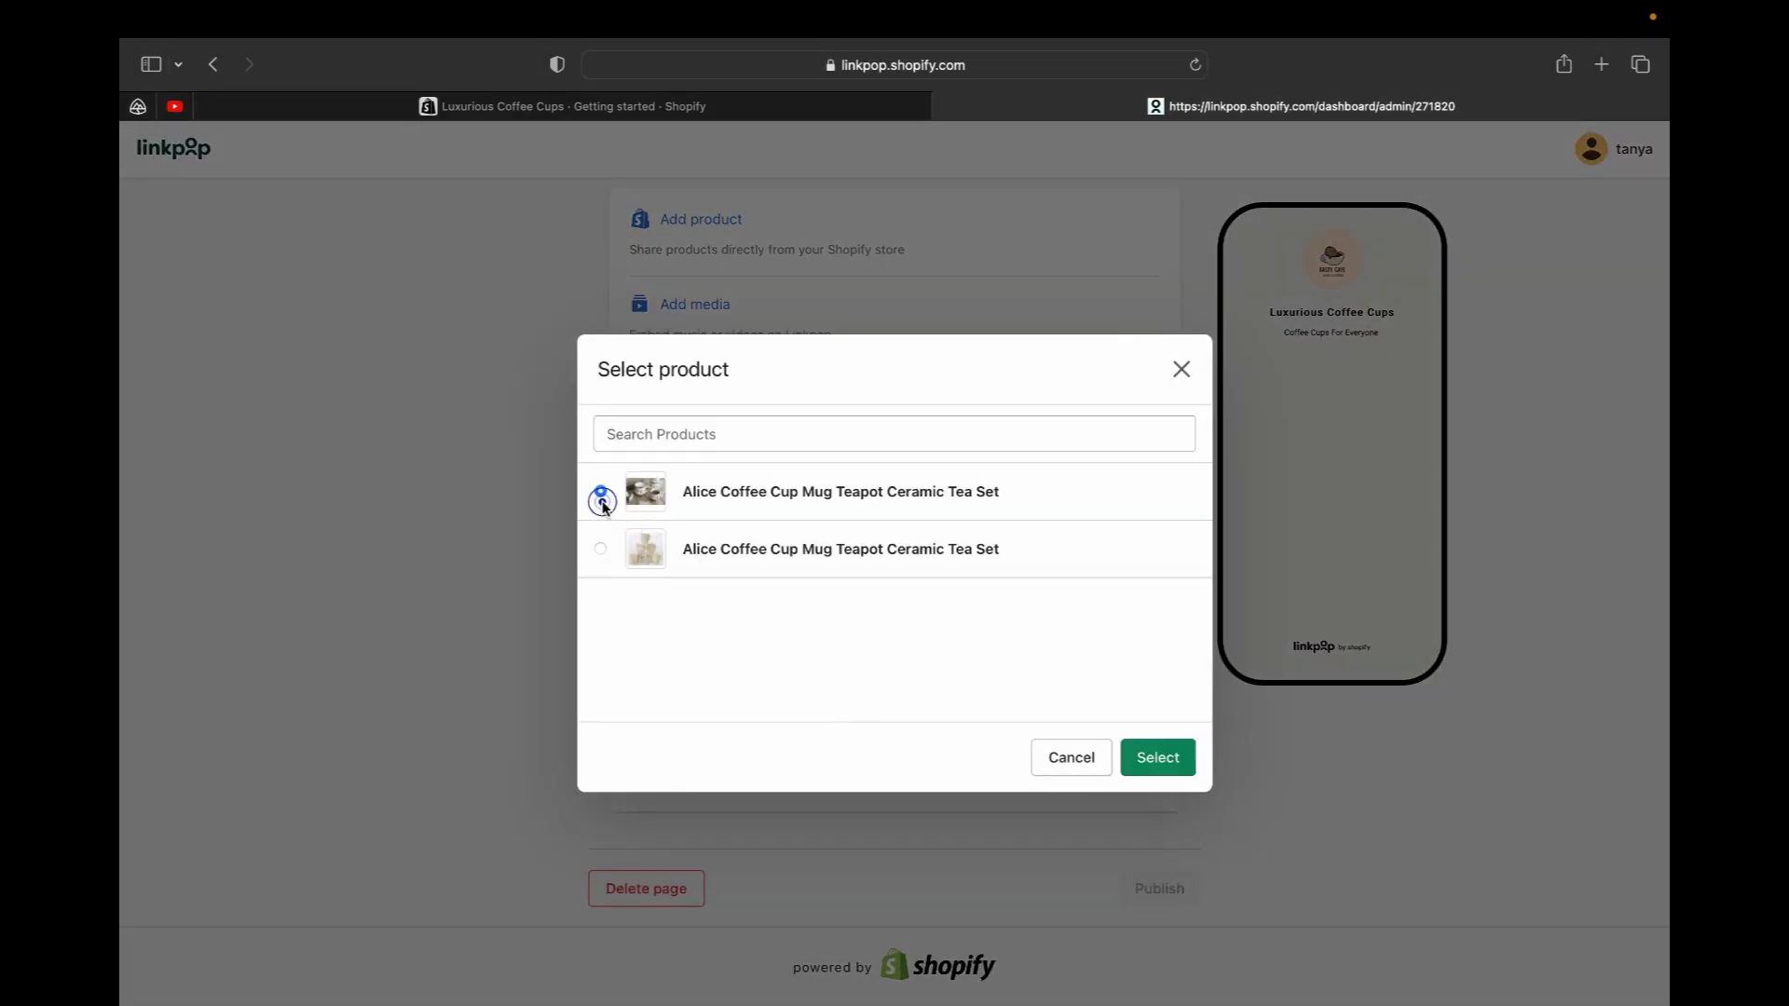
click(601, 549)
click(604, 491)
click(600, 549)
click(599, 492)
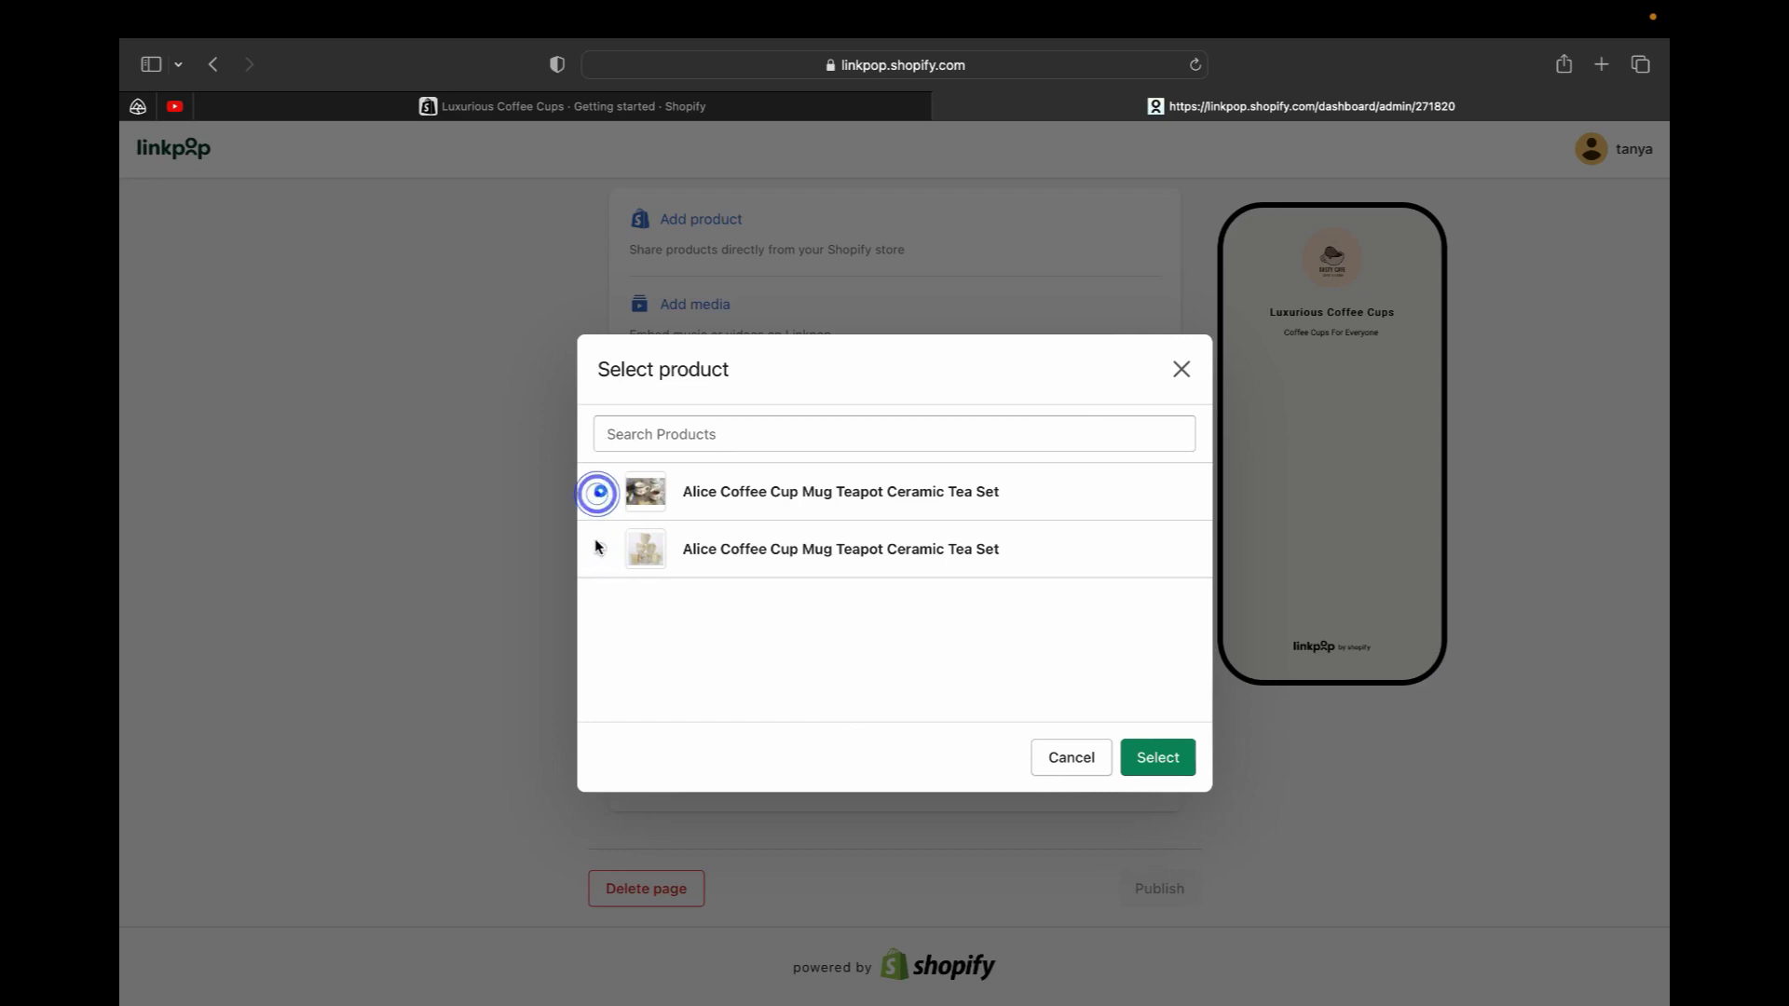
click(600, 548)
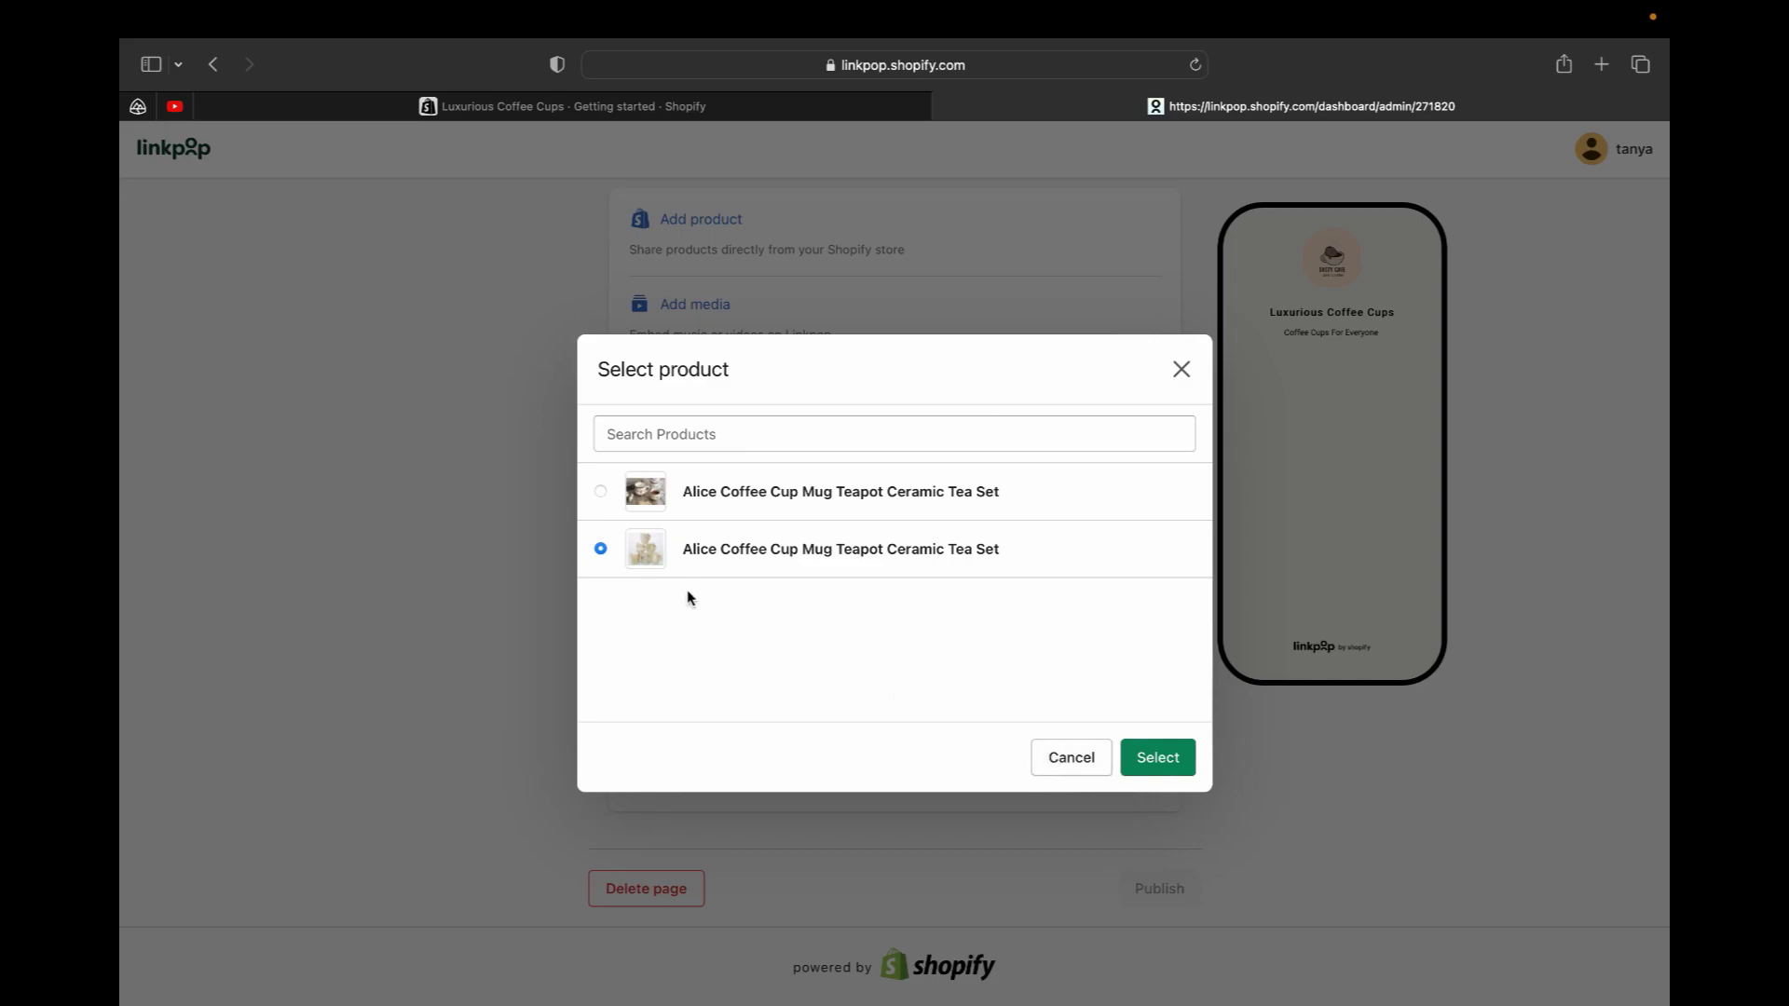
click(1154, 757)
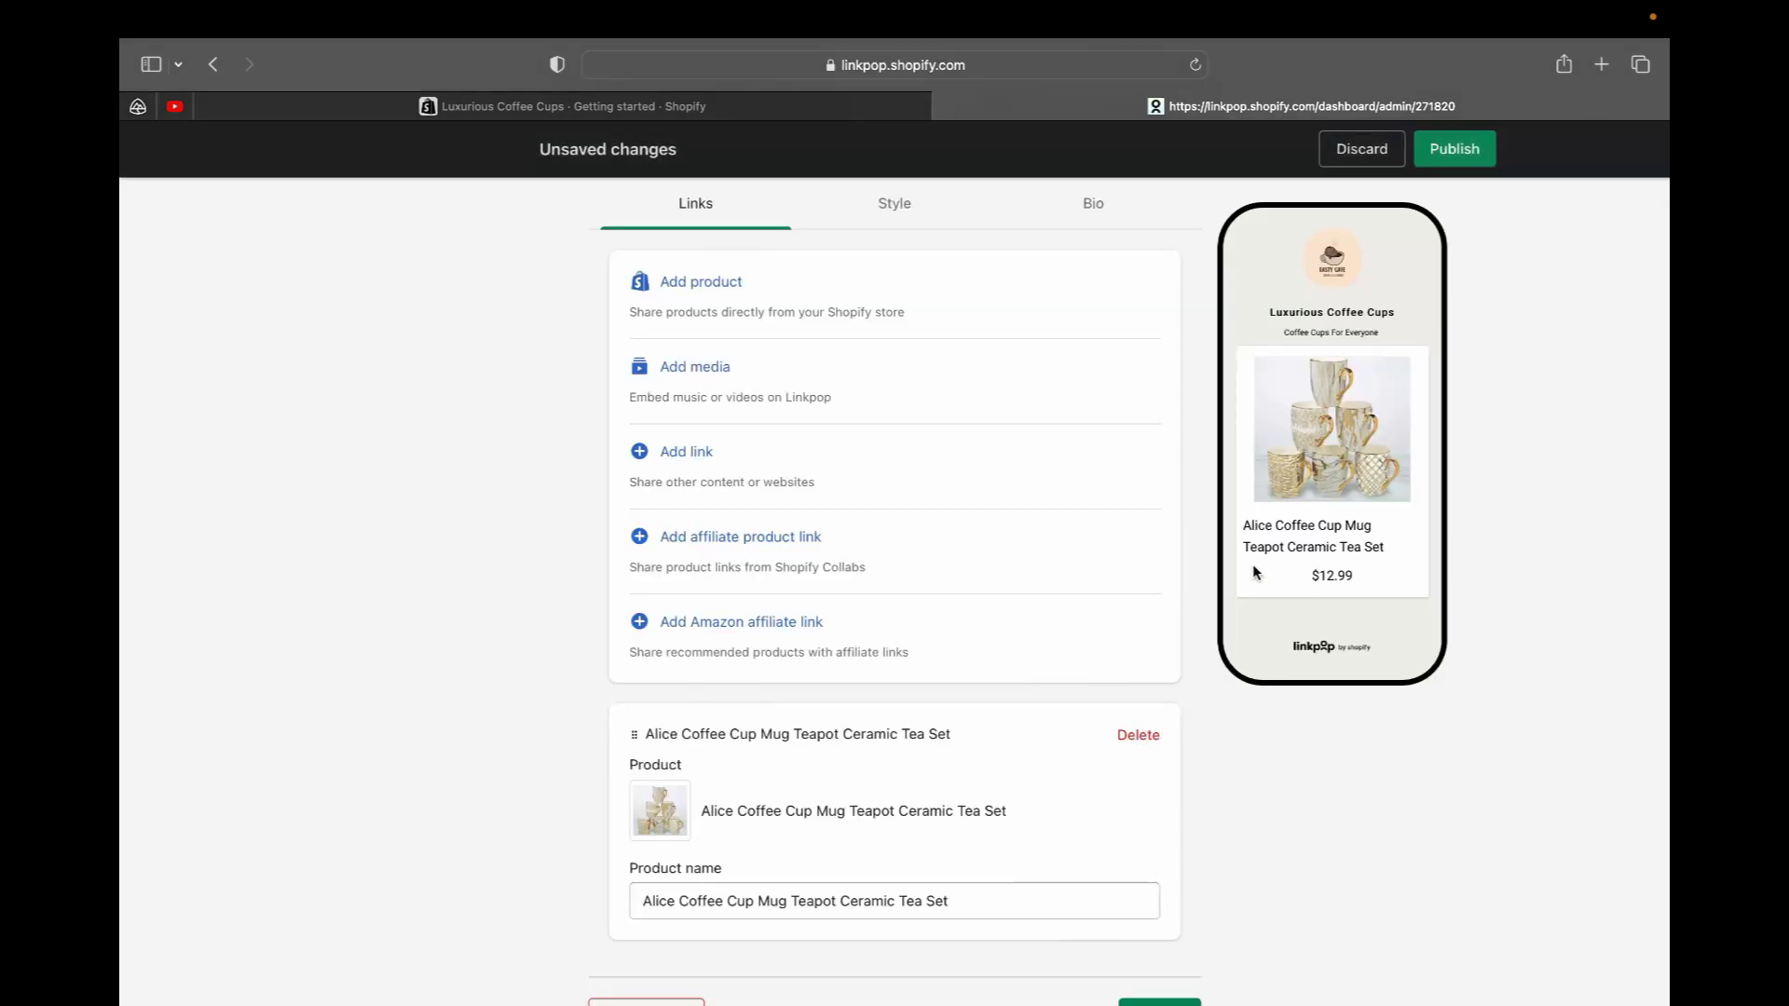
scroll(917, 519, down, 1)
scroll(917, 519, down, 3)
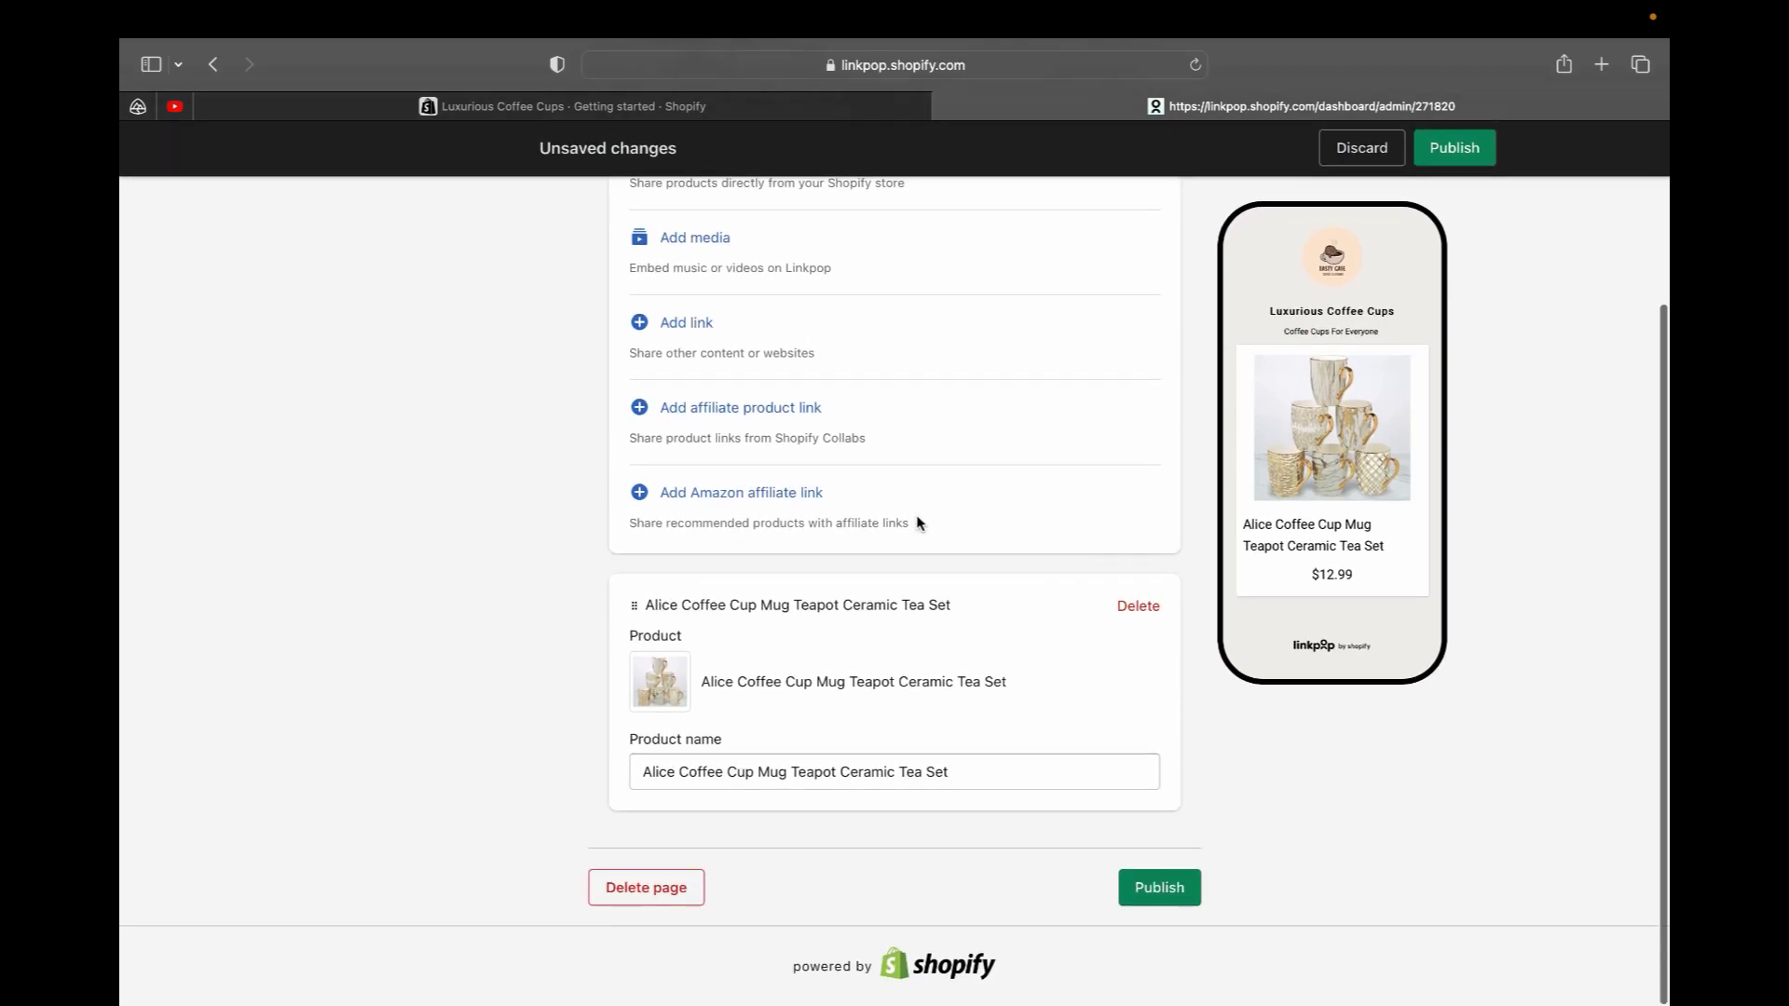
scroll(823, 538, up, 7)
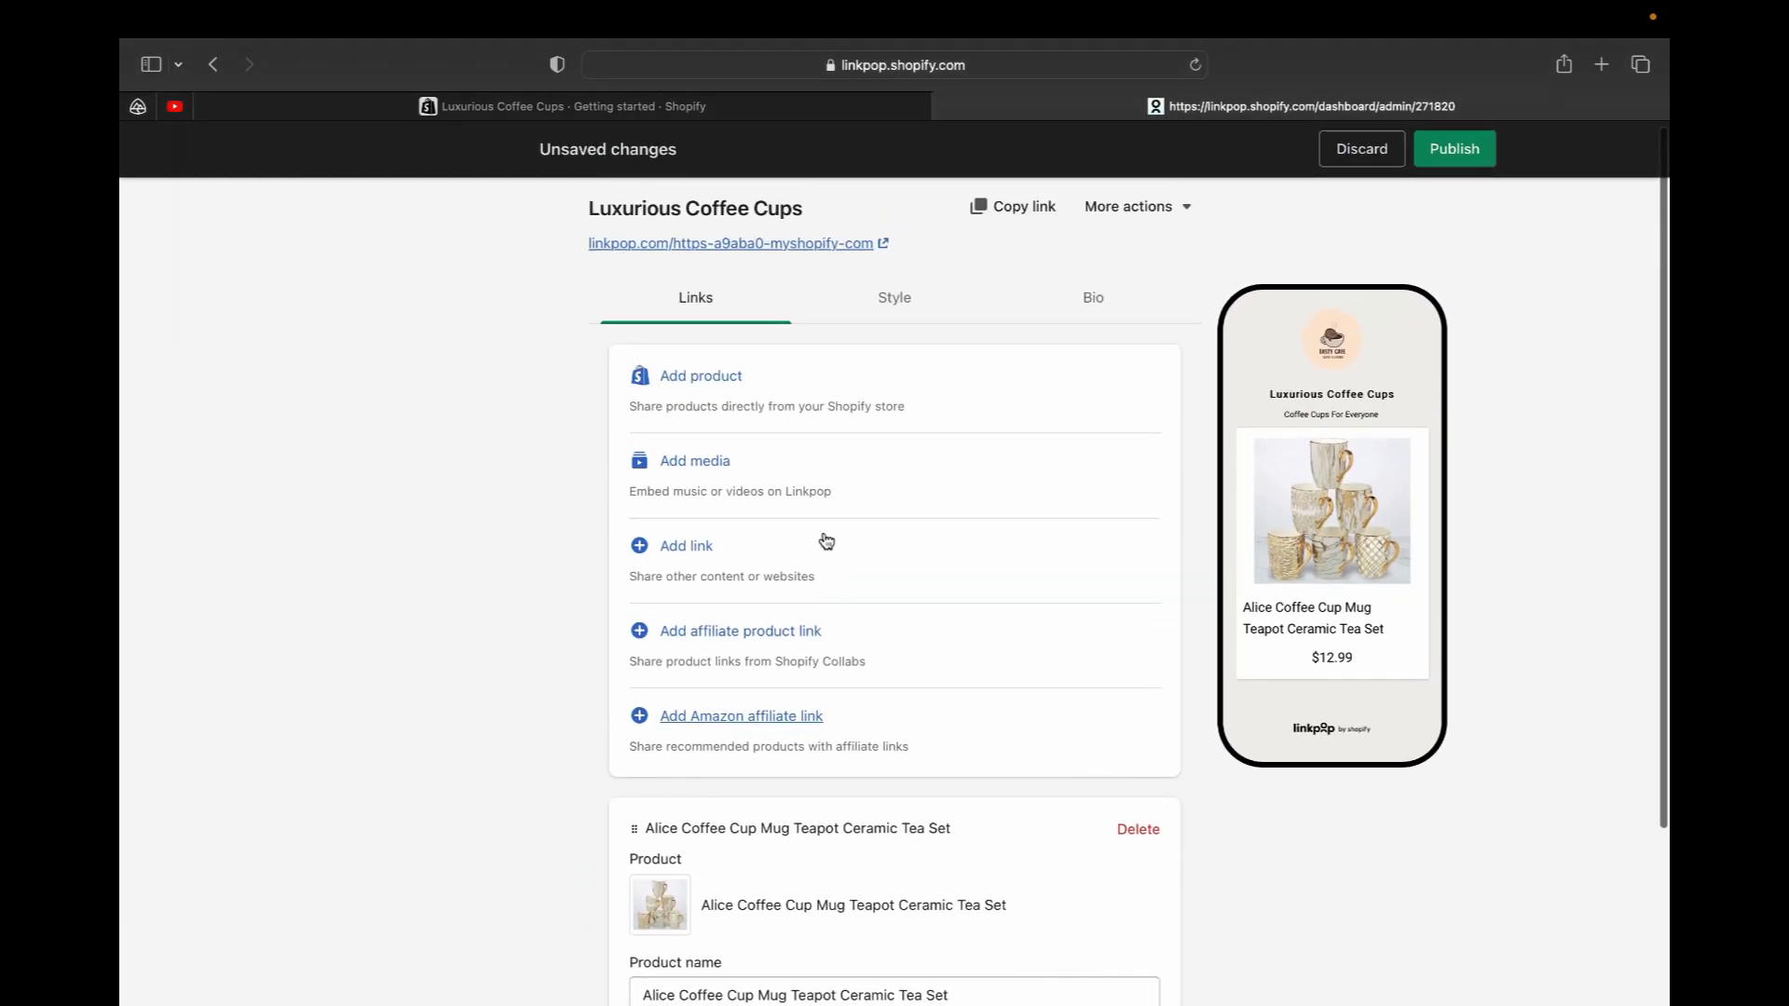
scroll(1004, 711, down, 7)
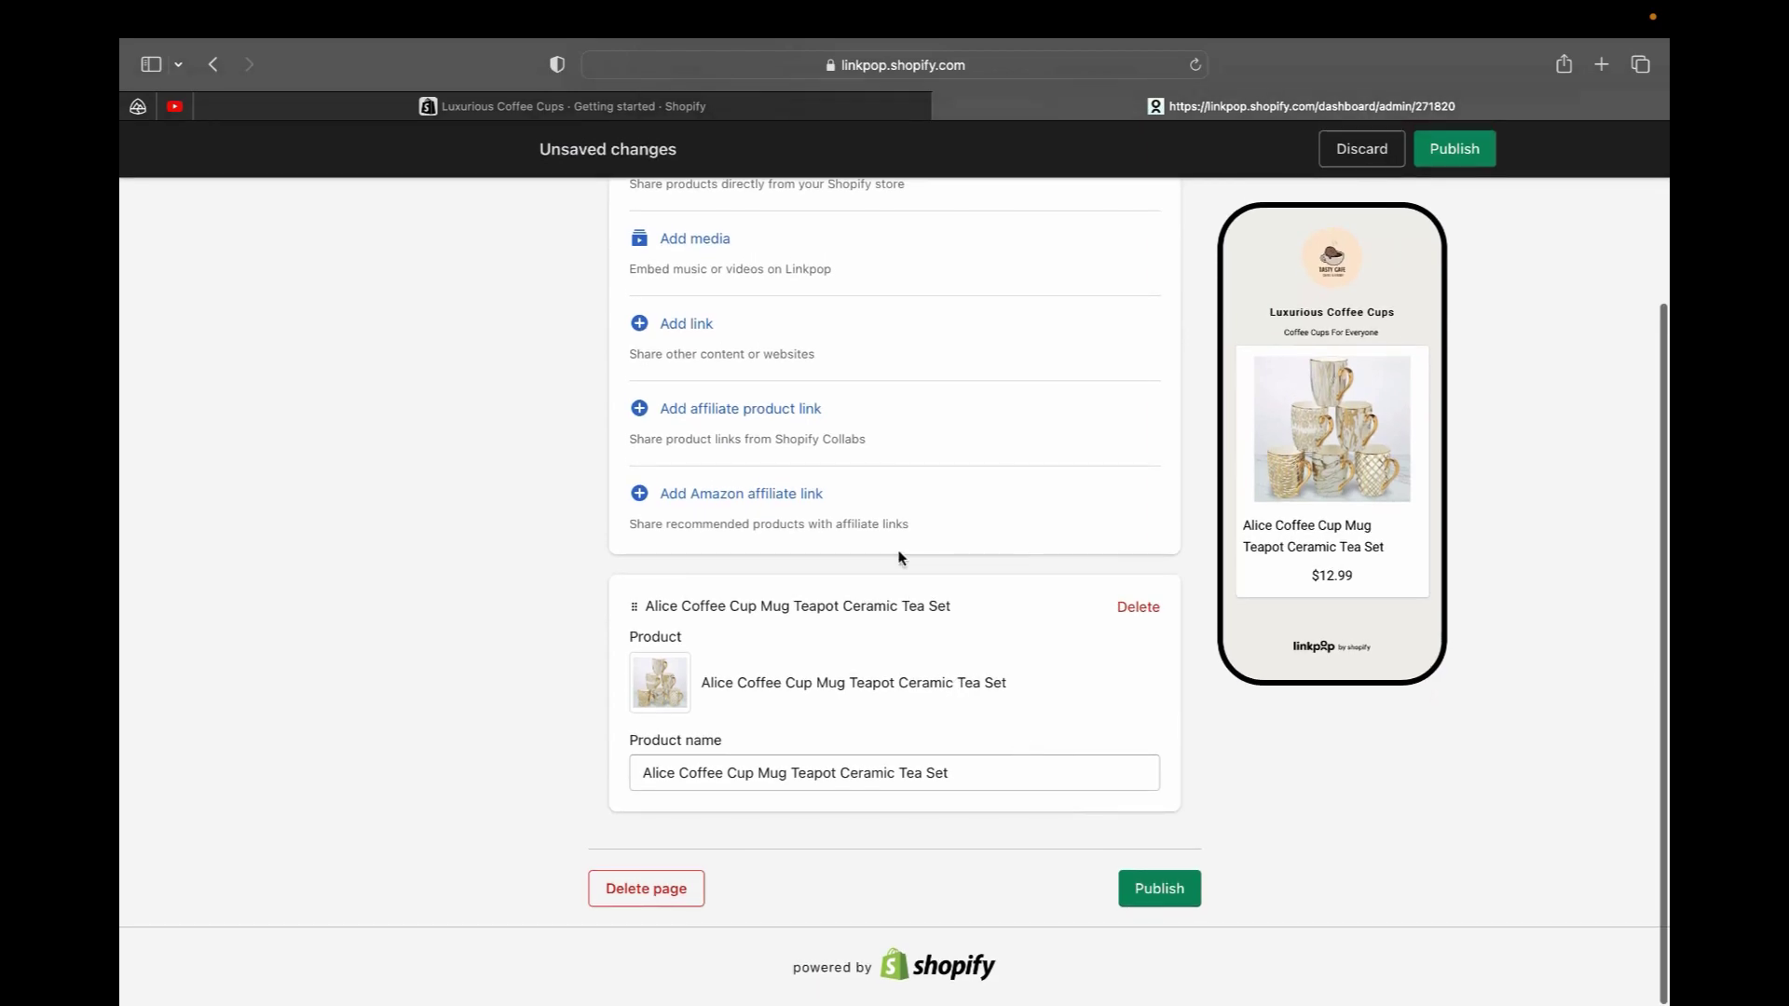
scroll(900, 559, up, 7)
scroll(727, 550, down, 2)
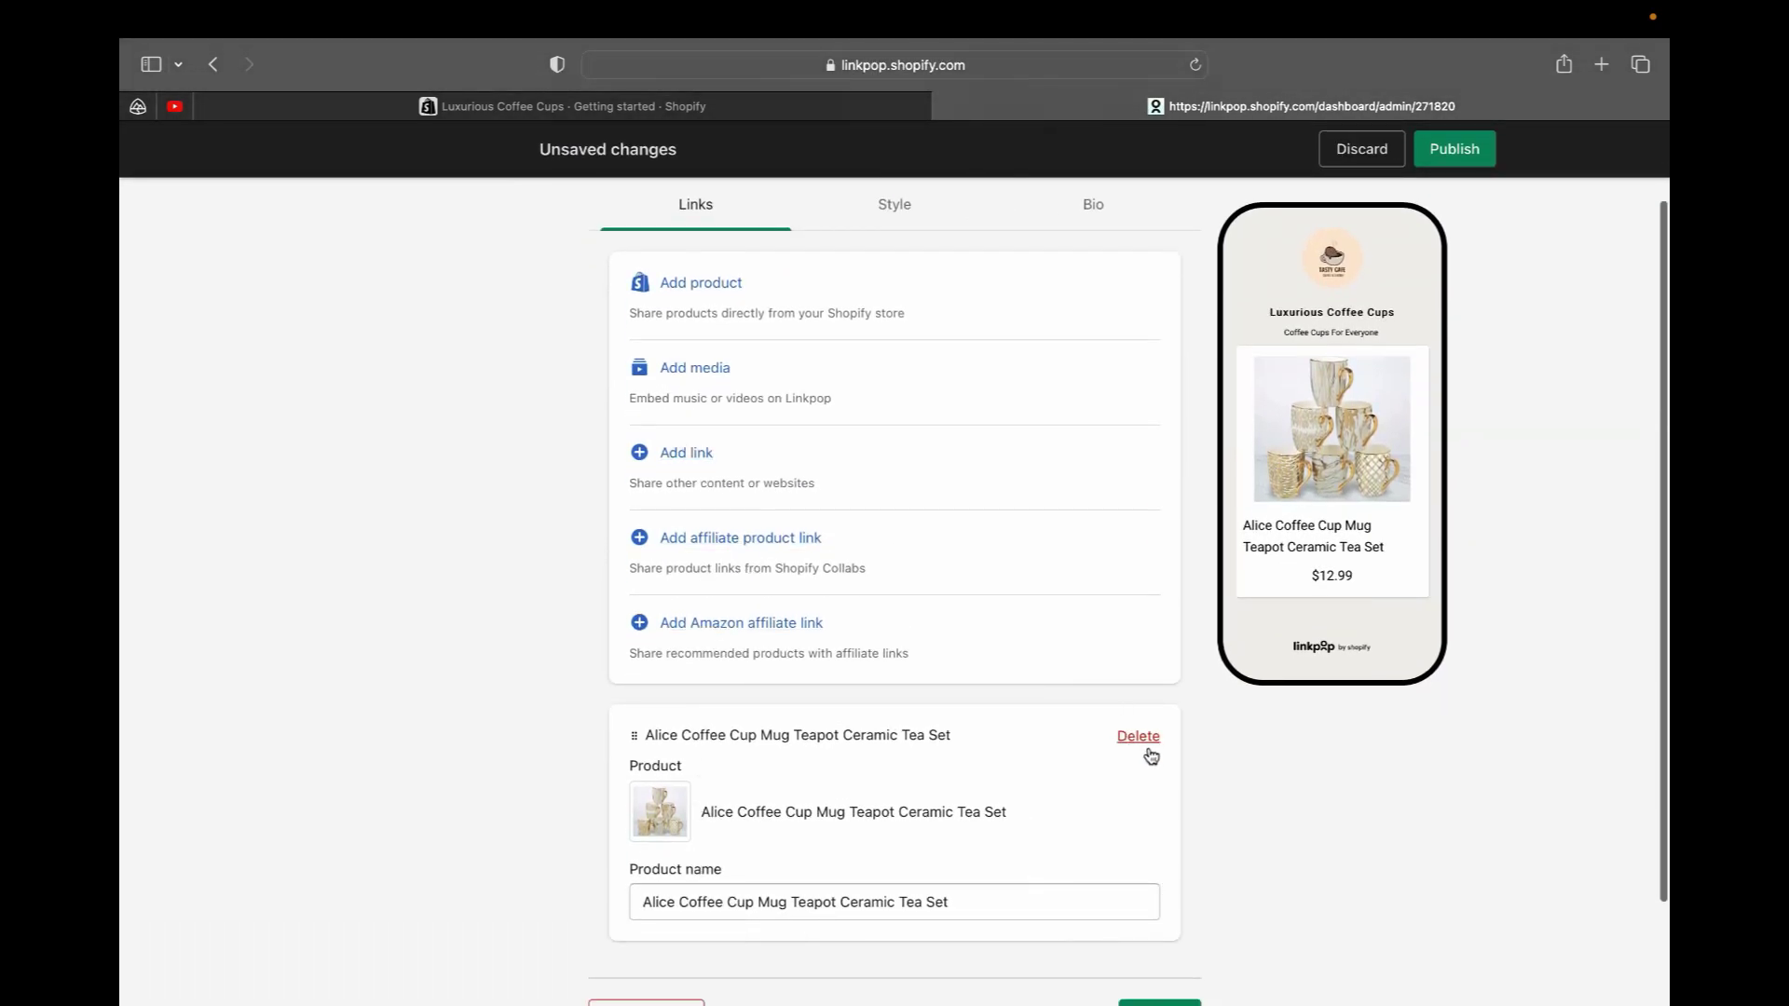
Add a media block titled 'Delicious Coffee On The Fancy Cups'
click(679, 377)
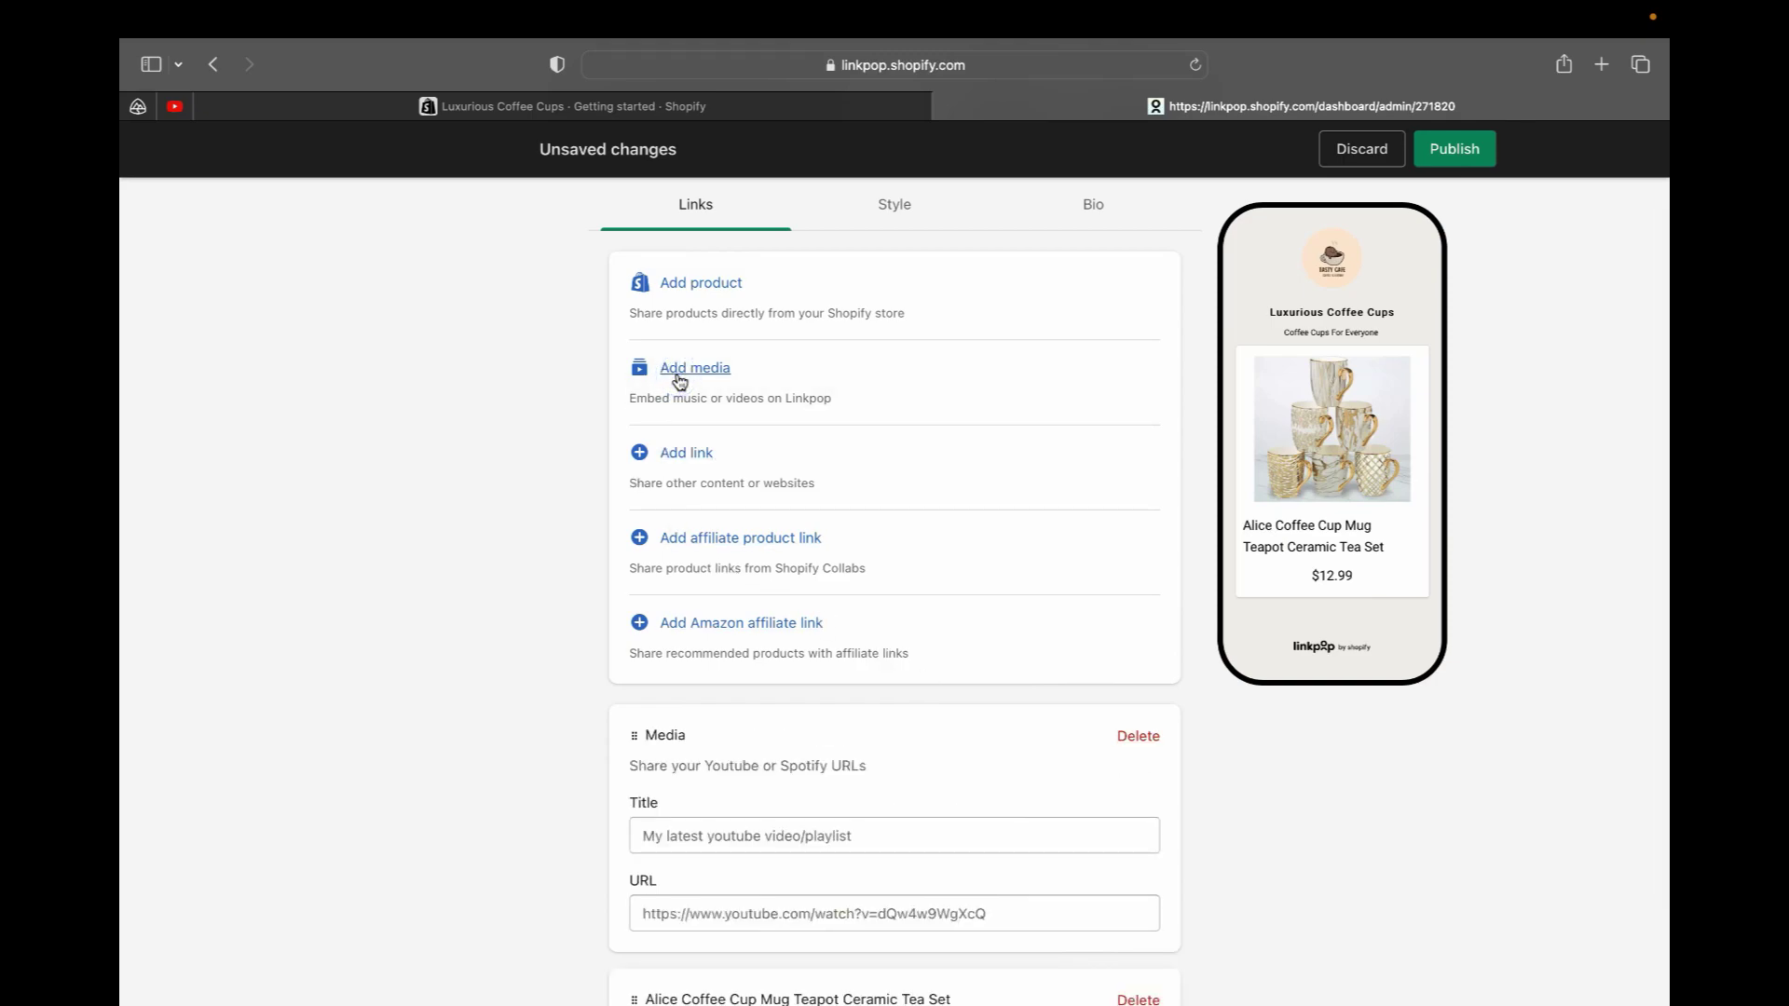
scroll(736, 624, down, 3)
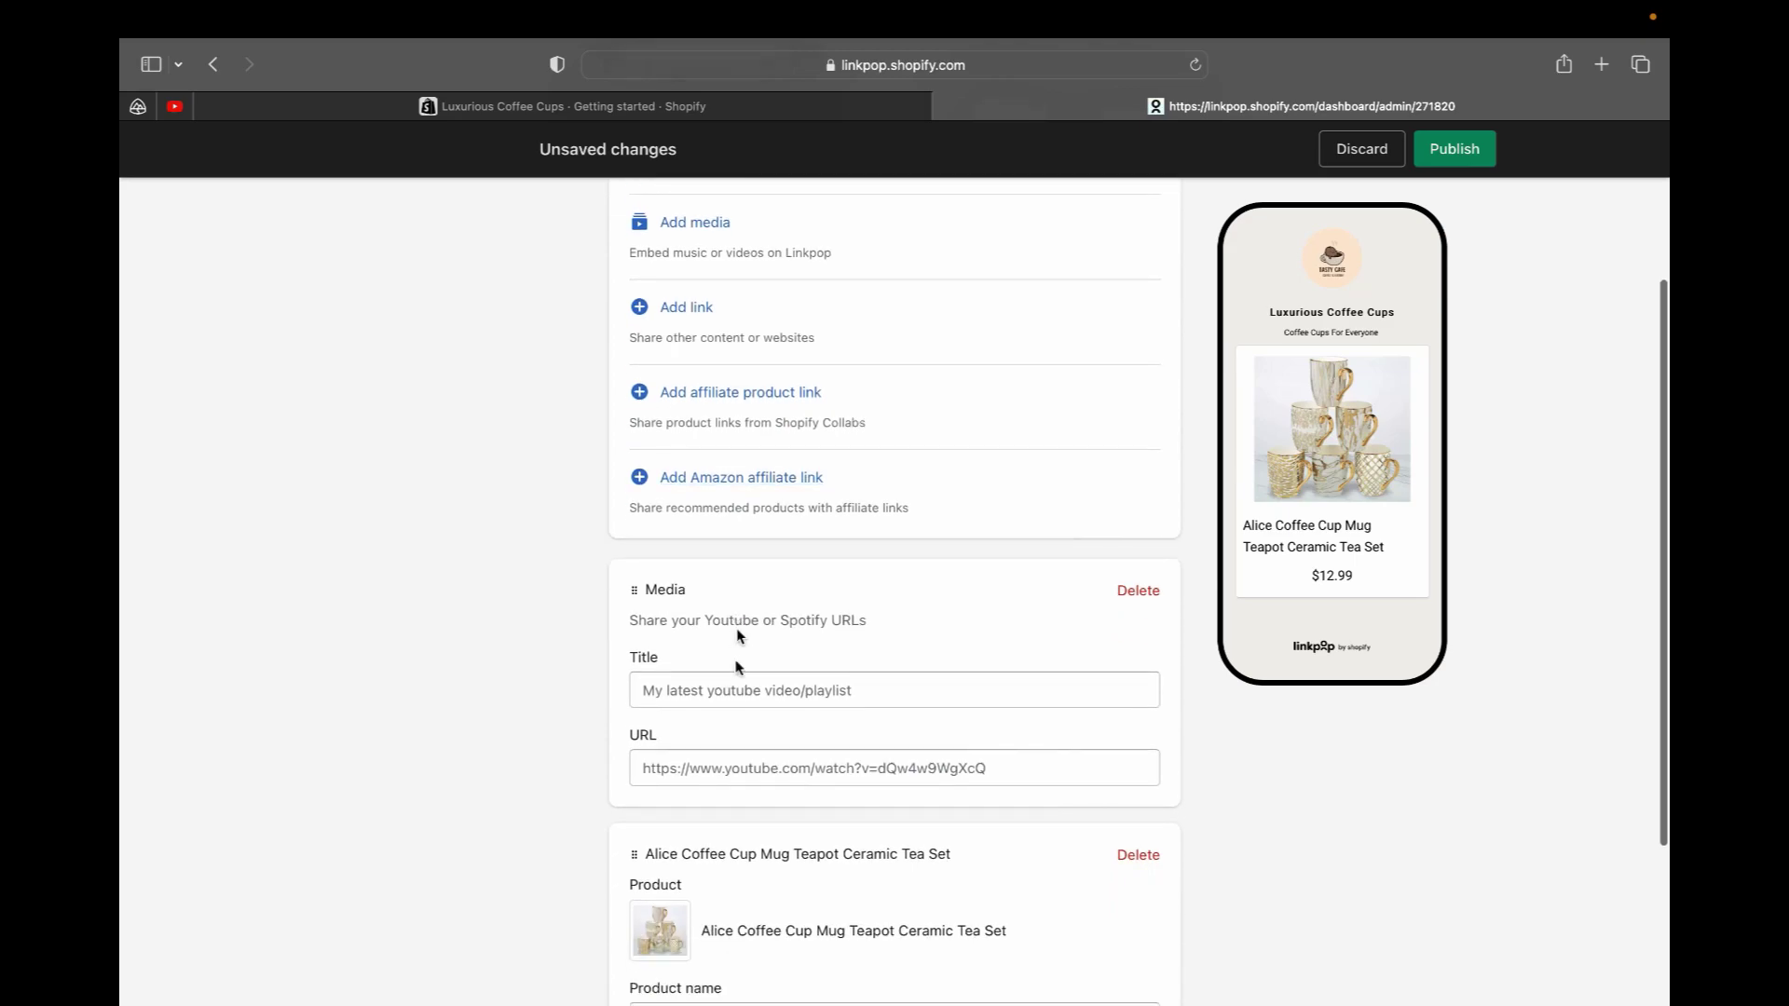
scroll(730, 701, down, 1)
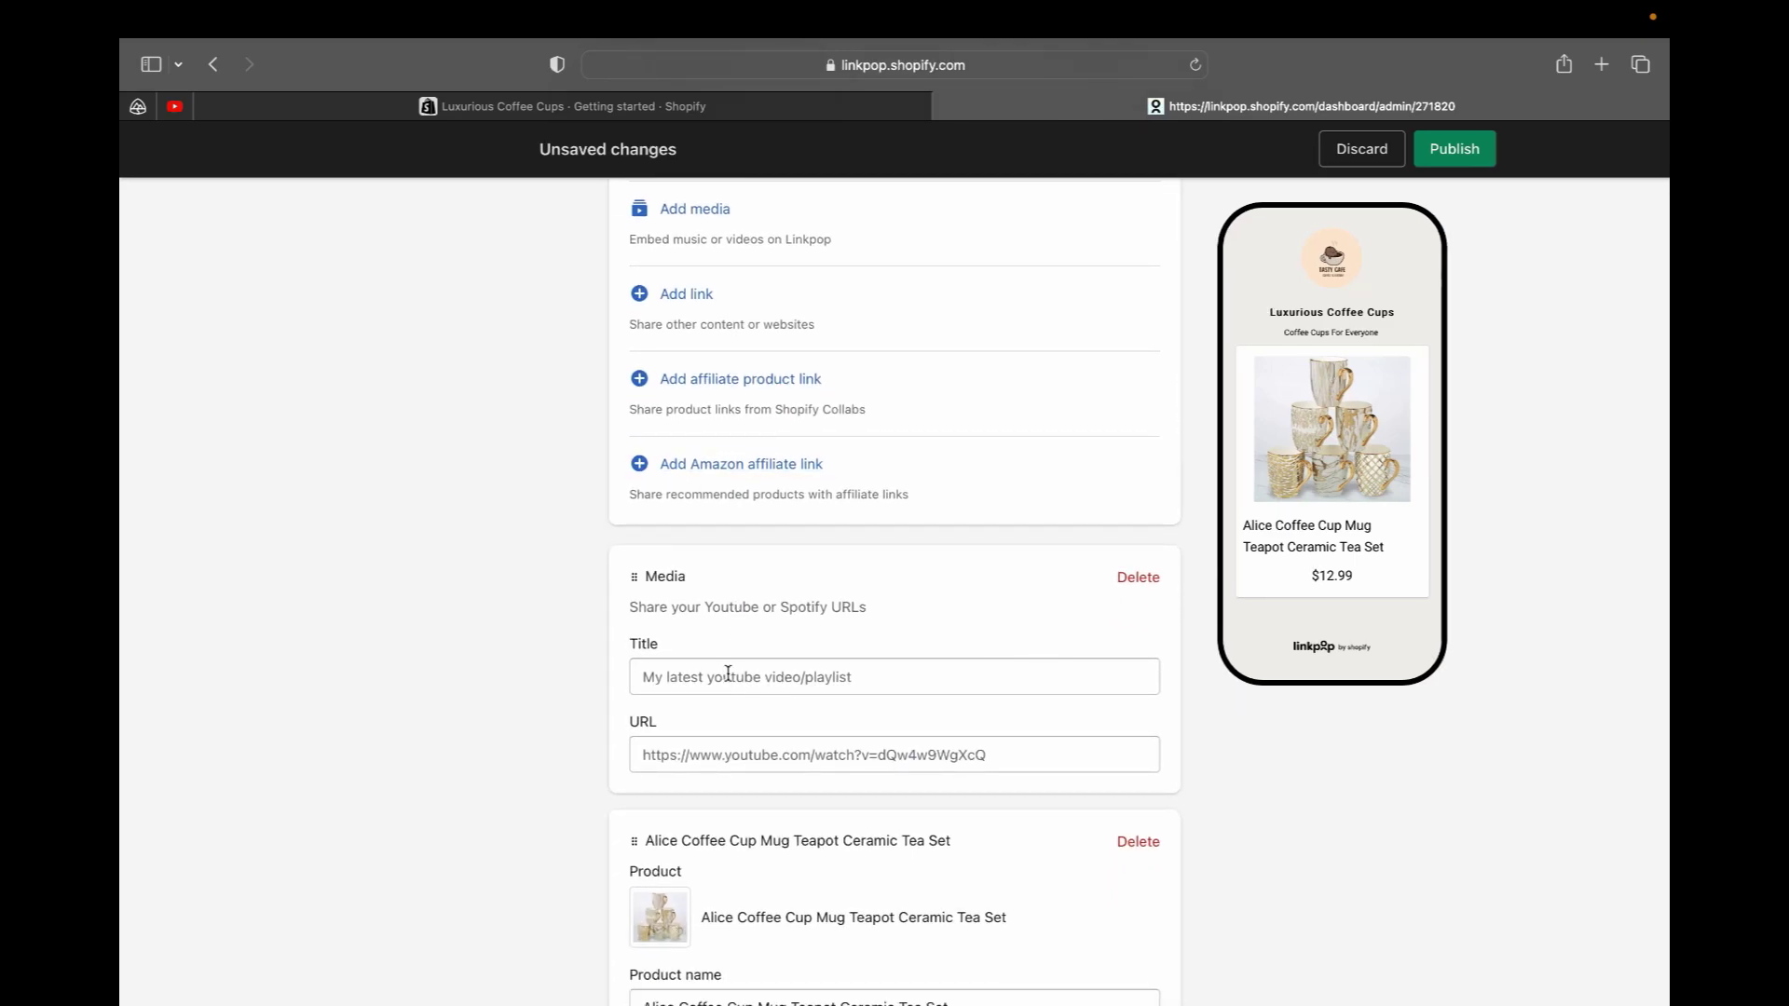
scroll(885, 697, up, 1)
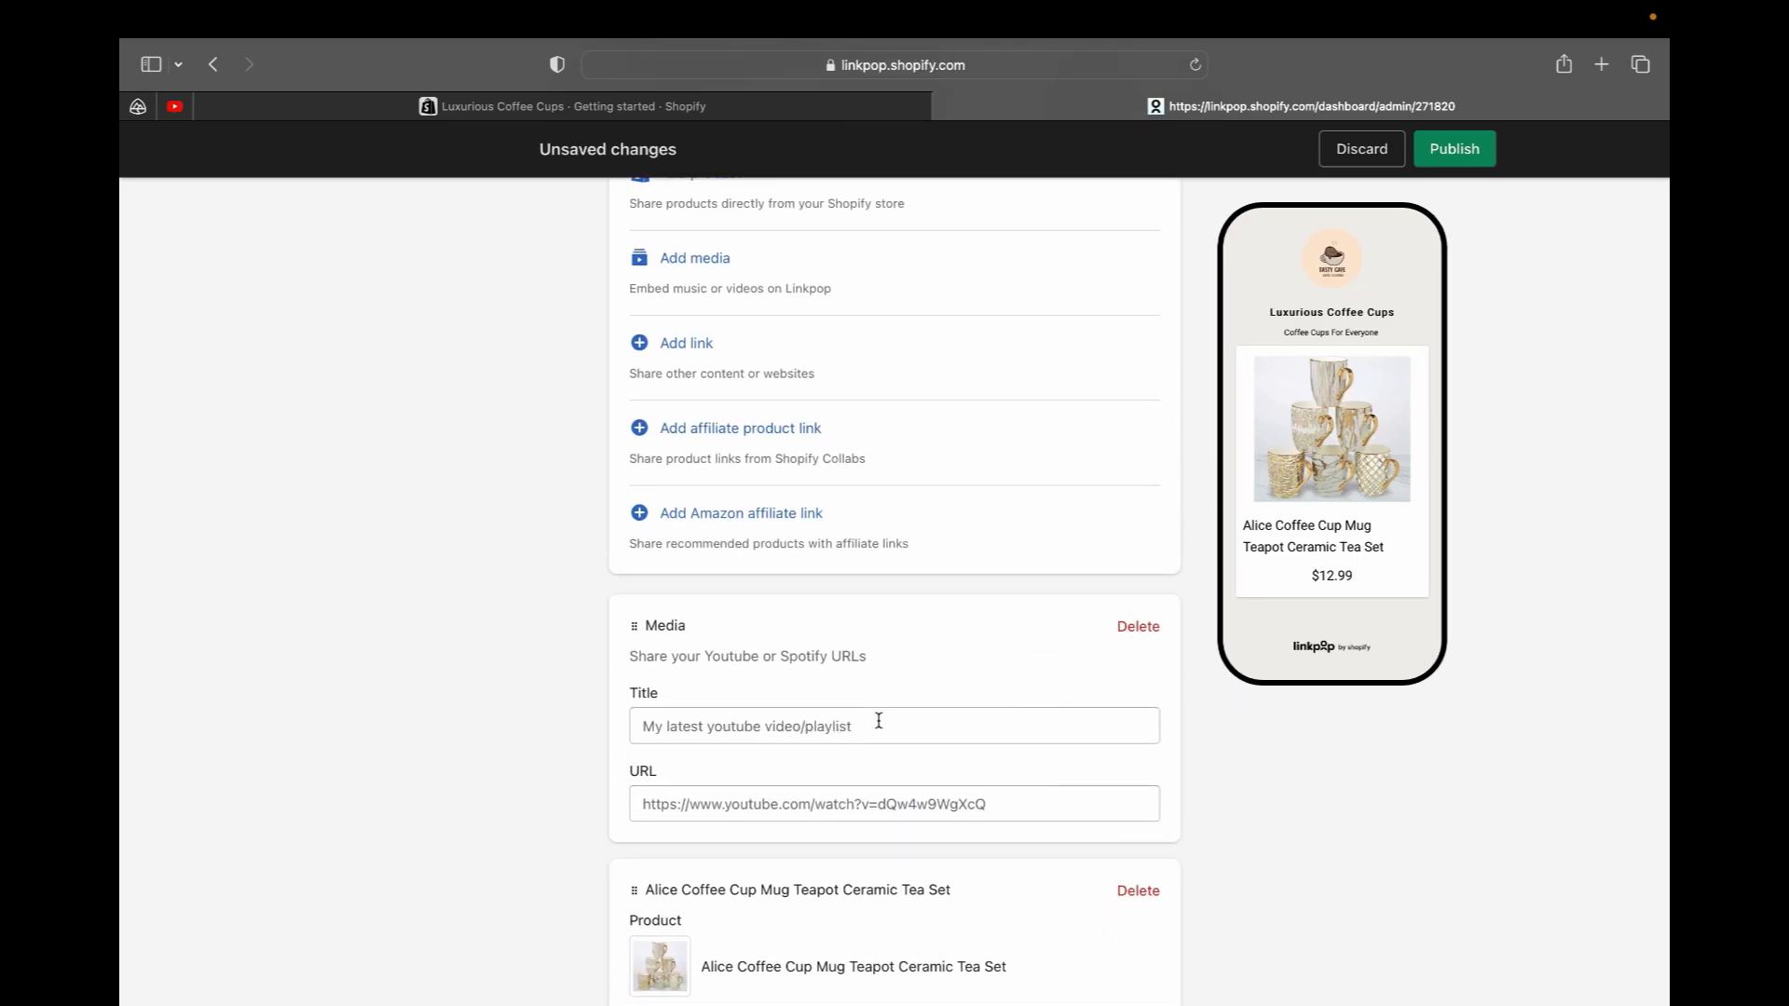
click(879, 723)
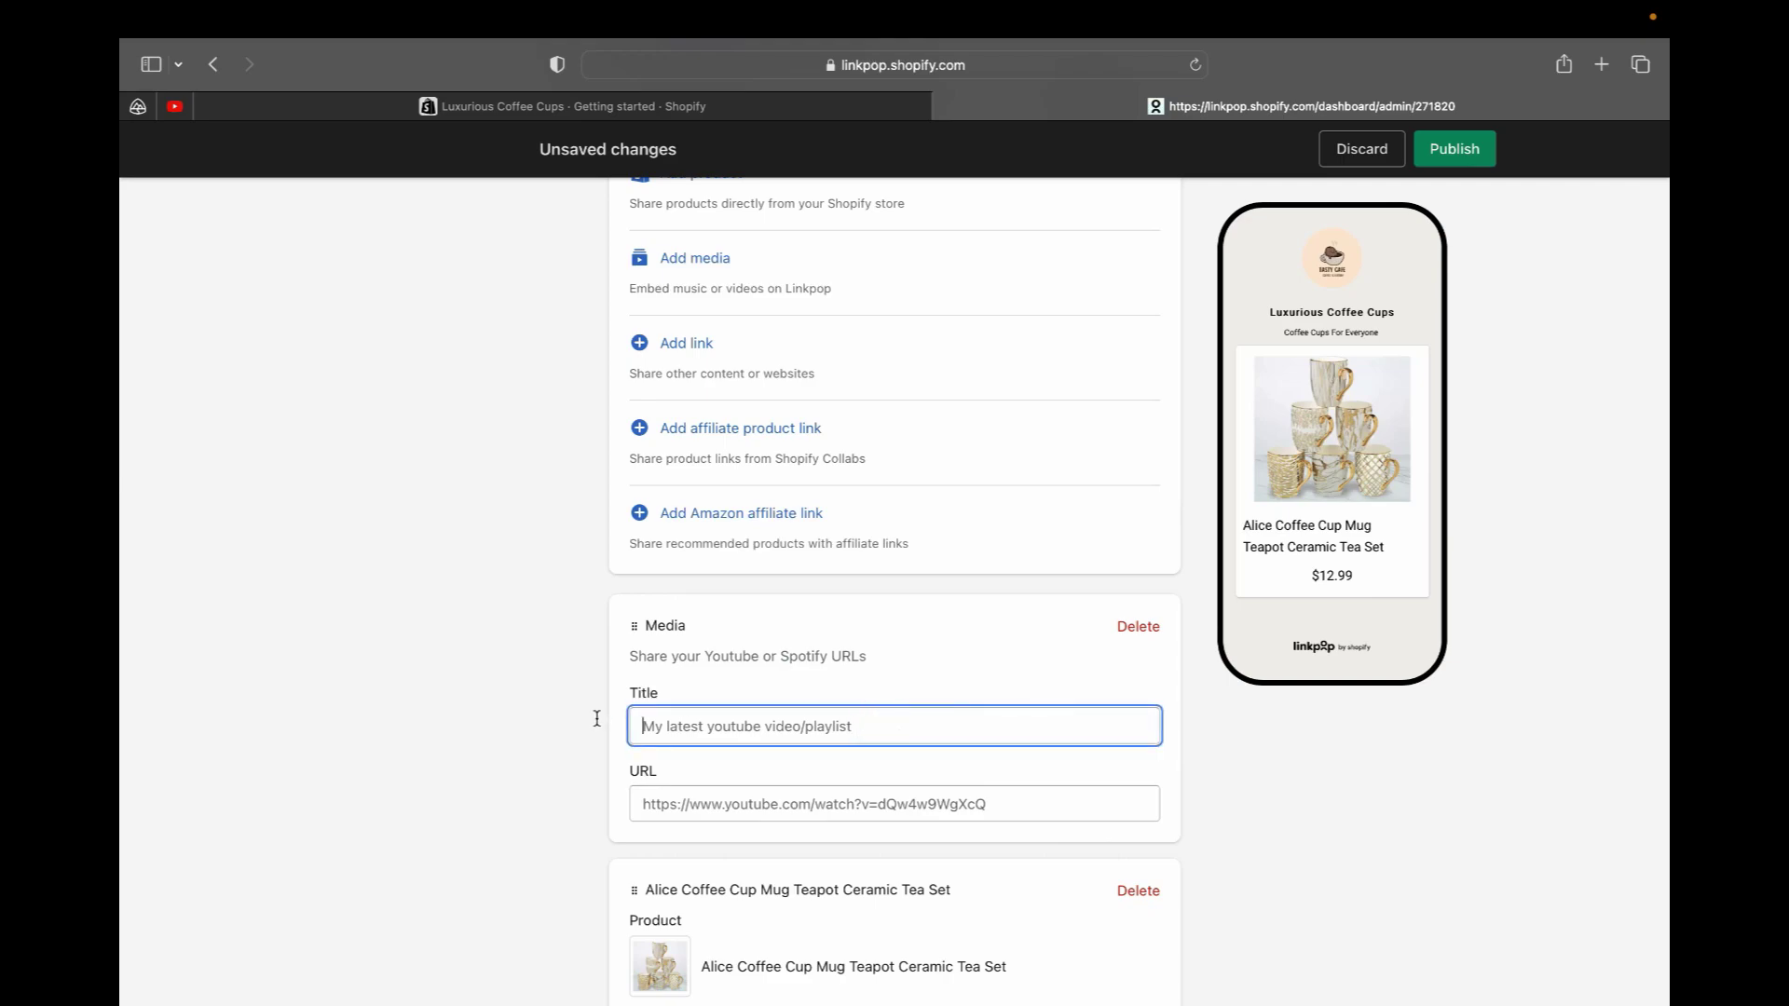
text(Delici)
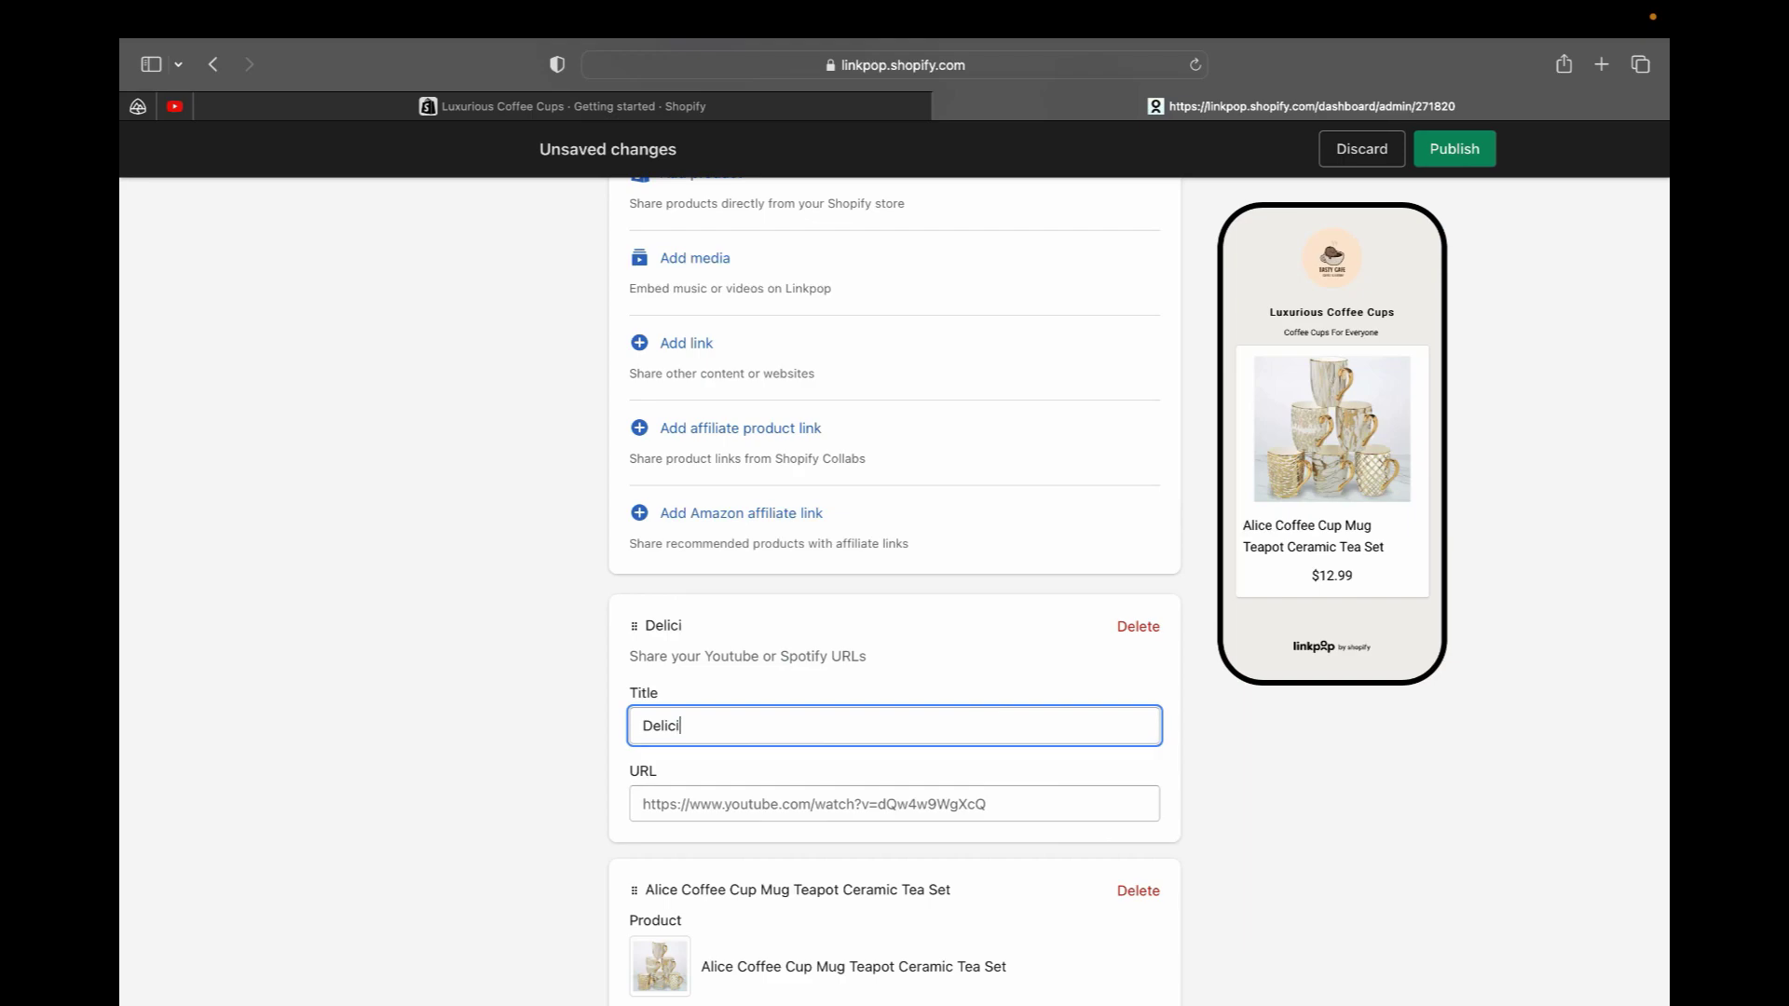
text(ous Coffee O)
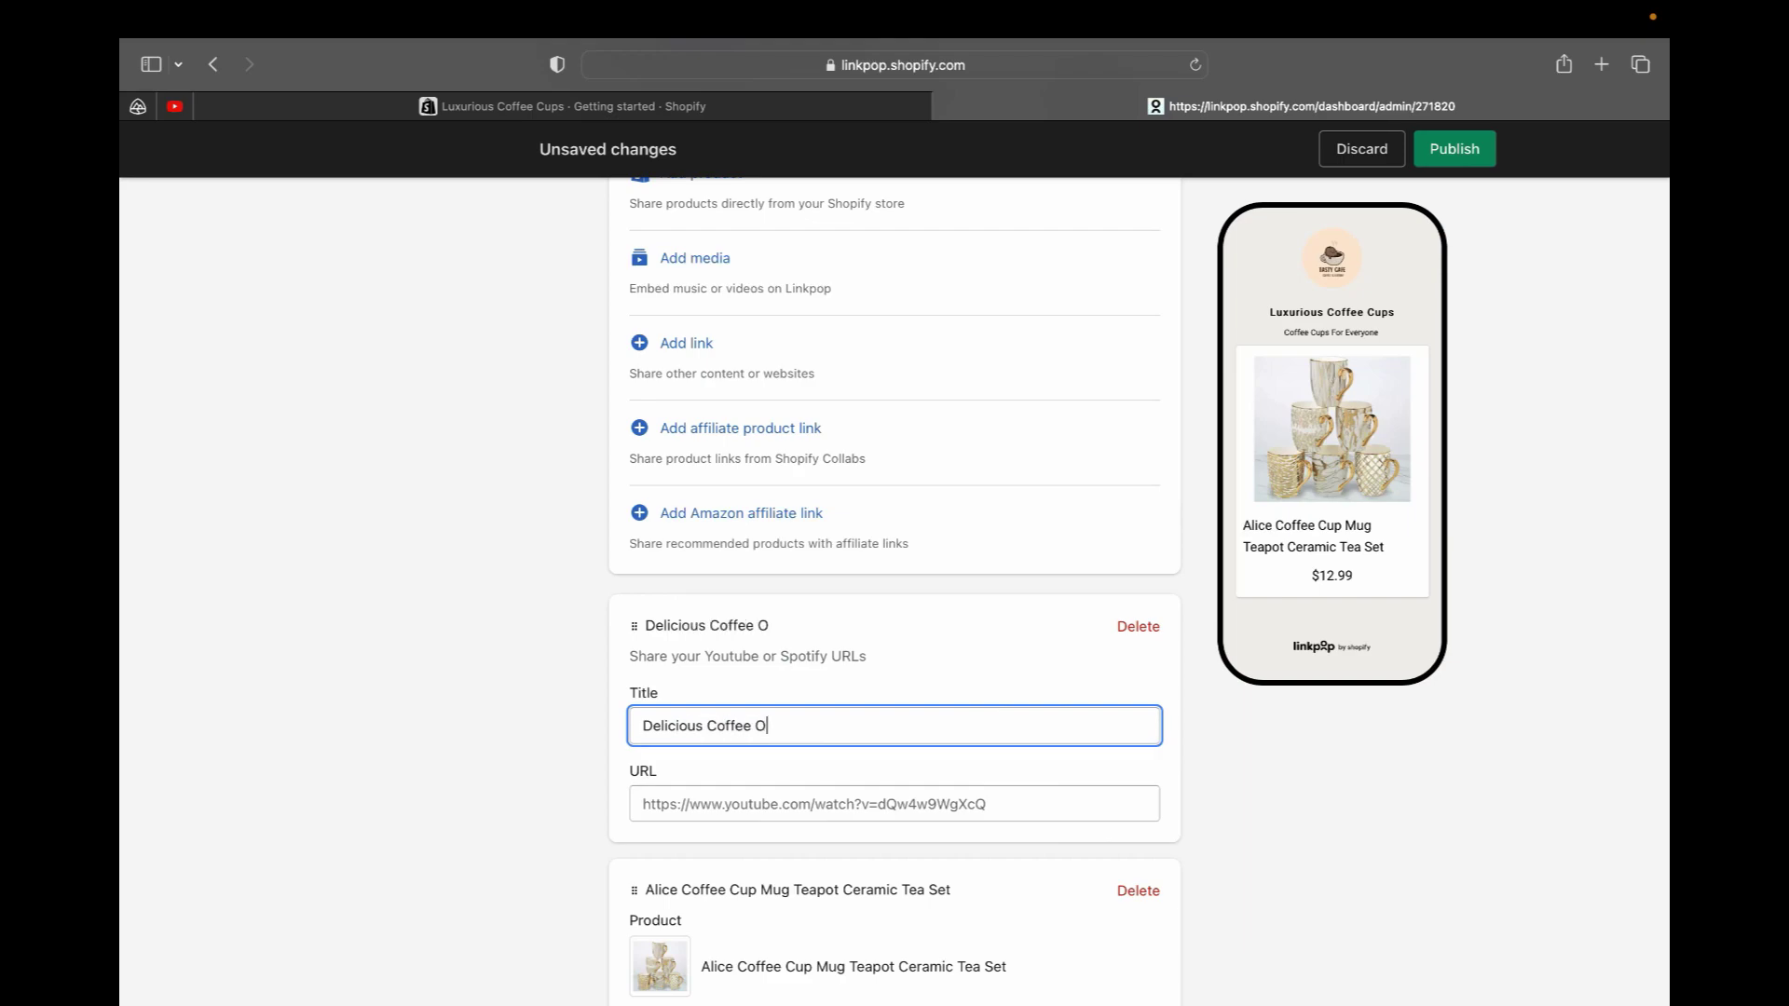
text(n The Fancy Cups)
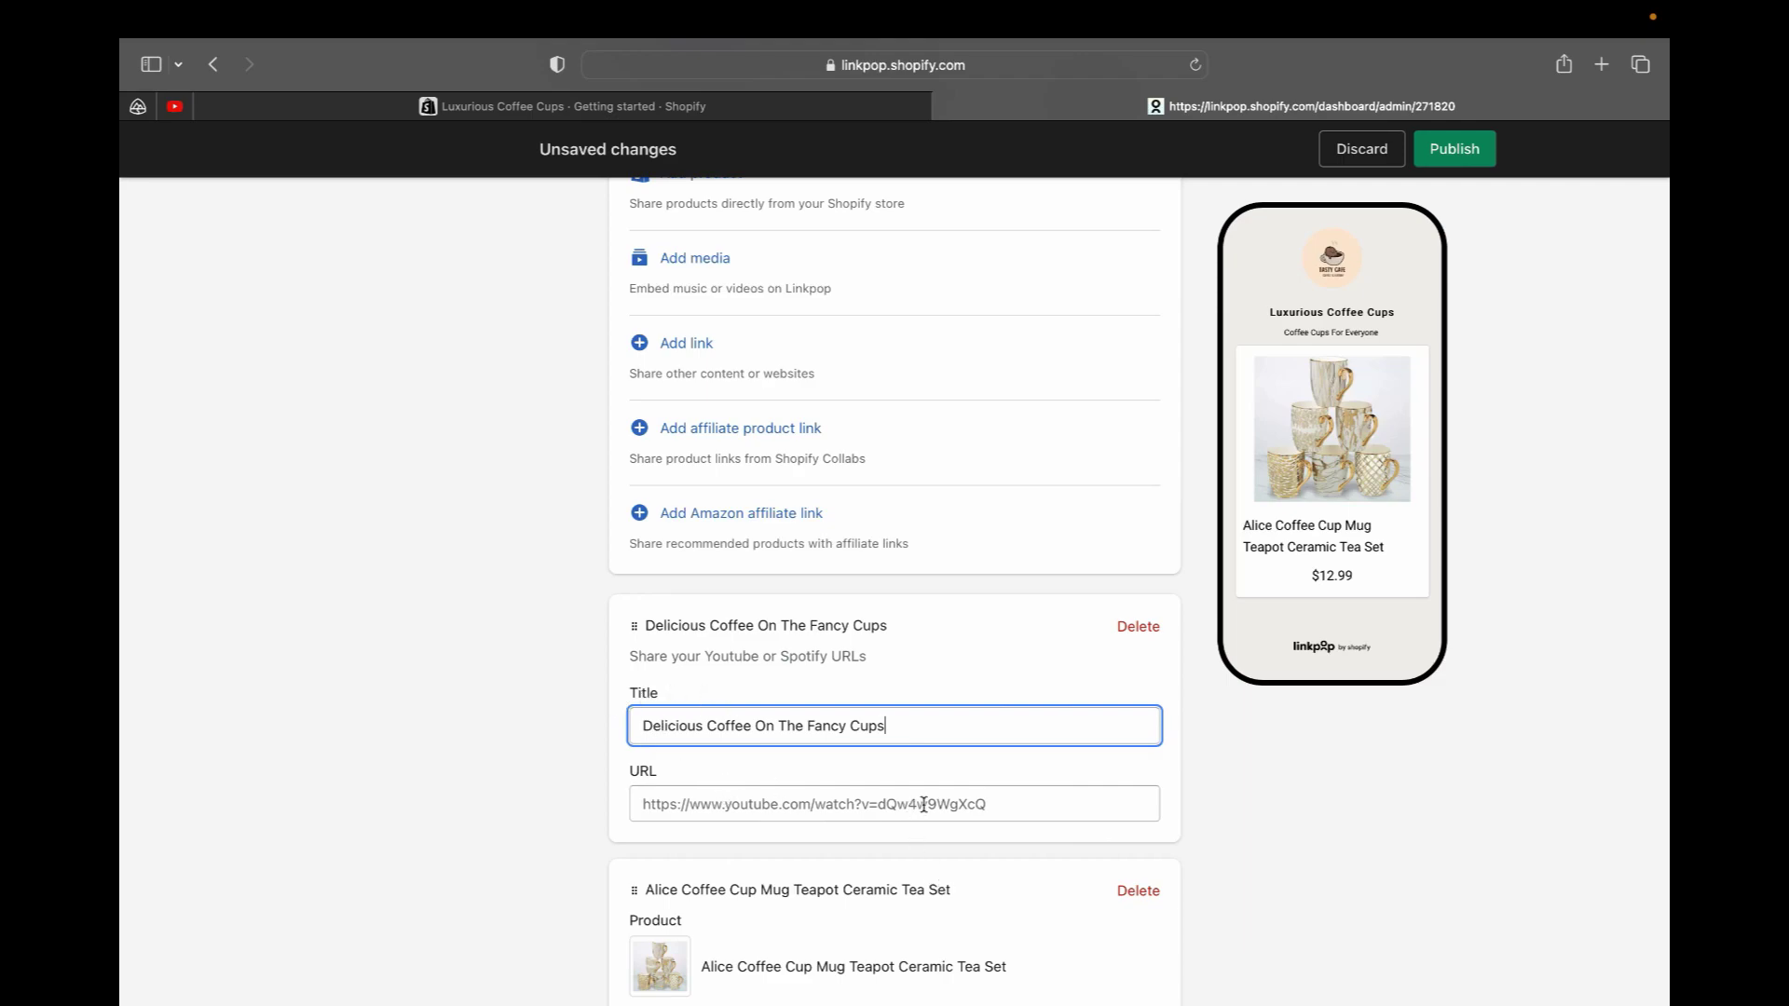
Paste the YouTube video link into the media block's URL field
click(978, 807)
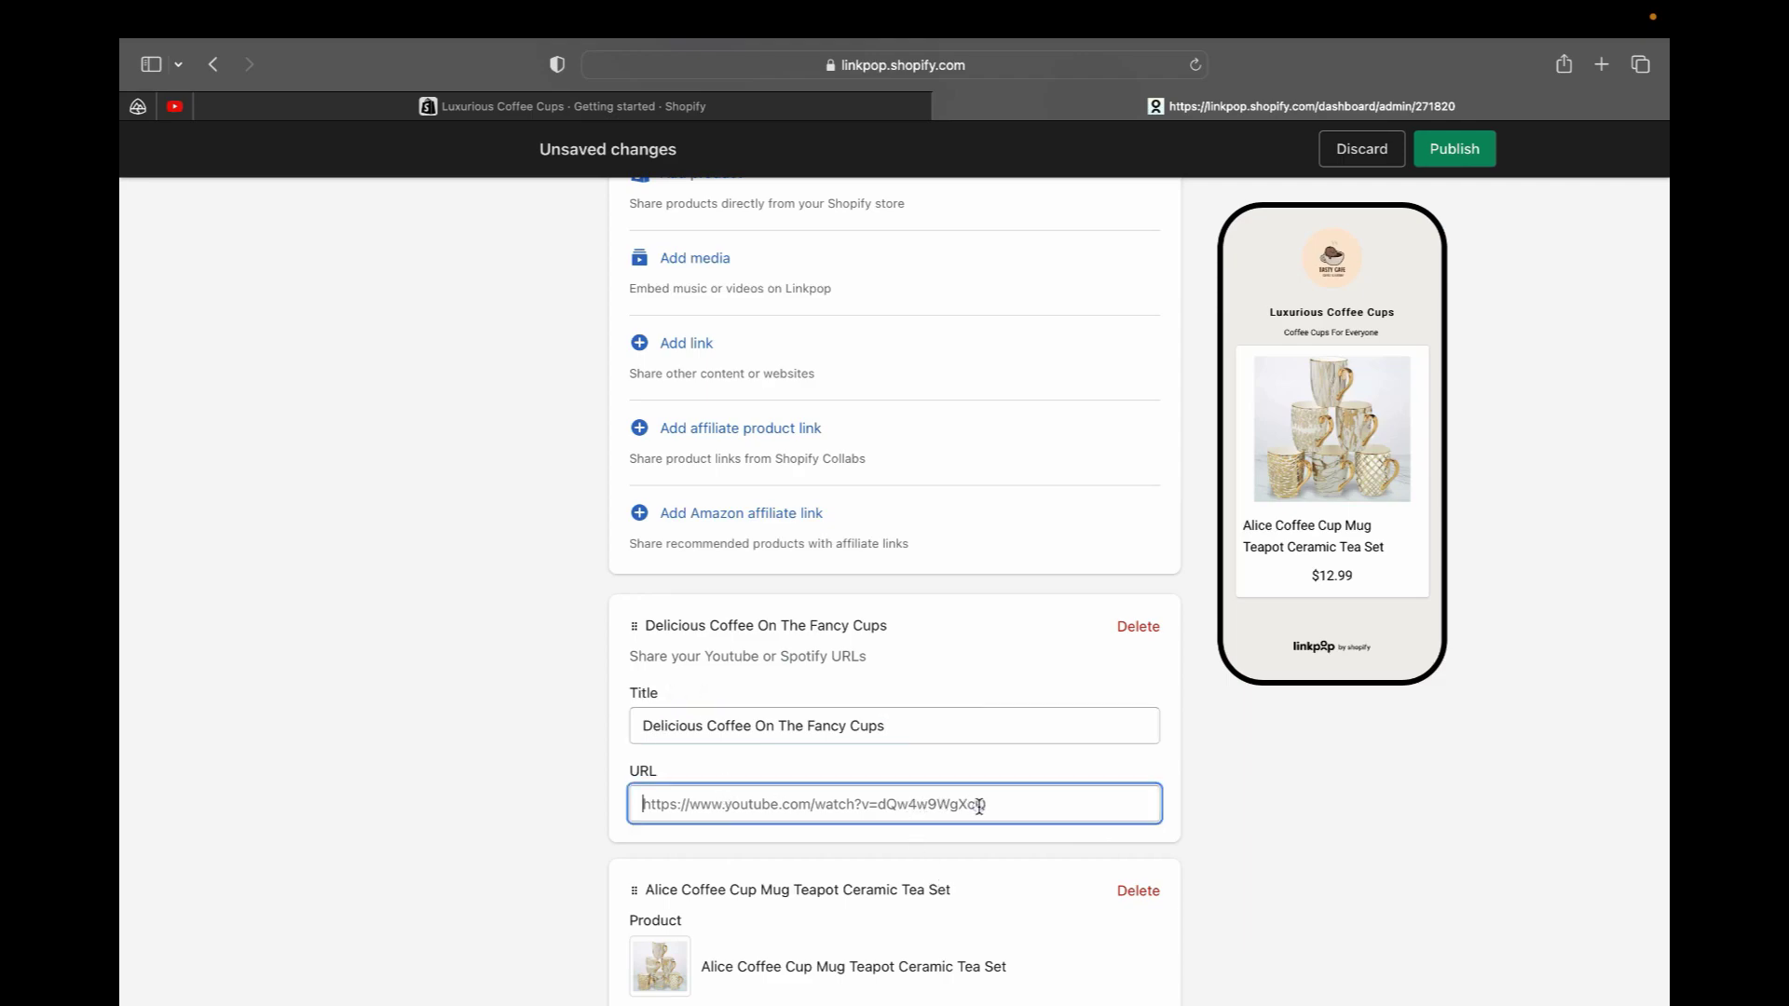
right_click(728, 795)
click(758, 835)
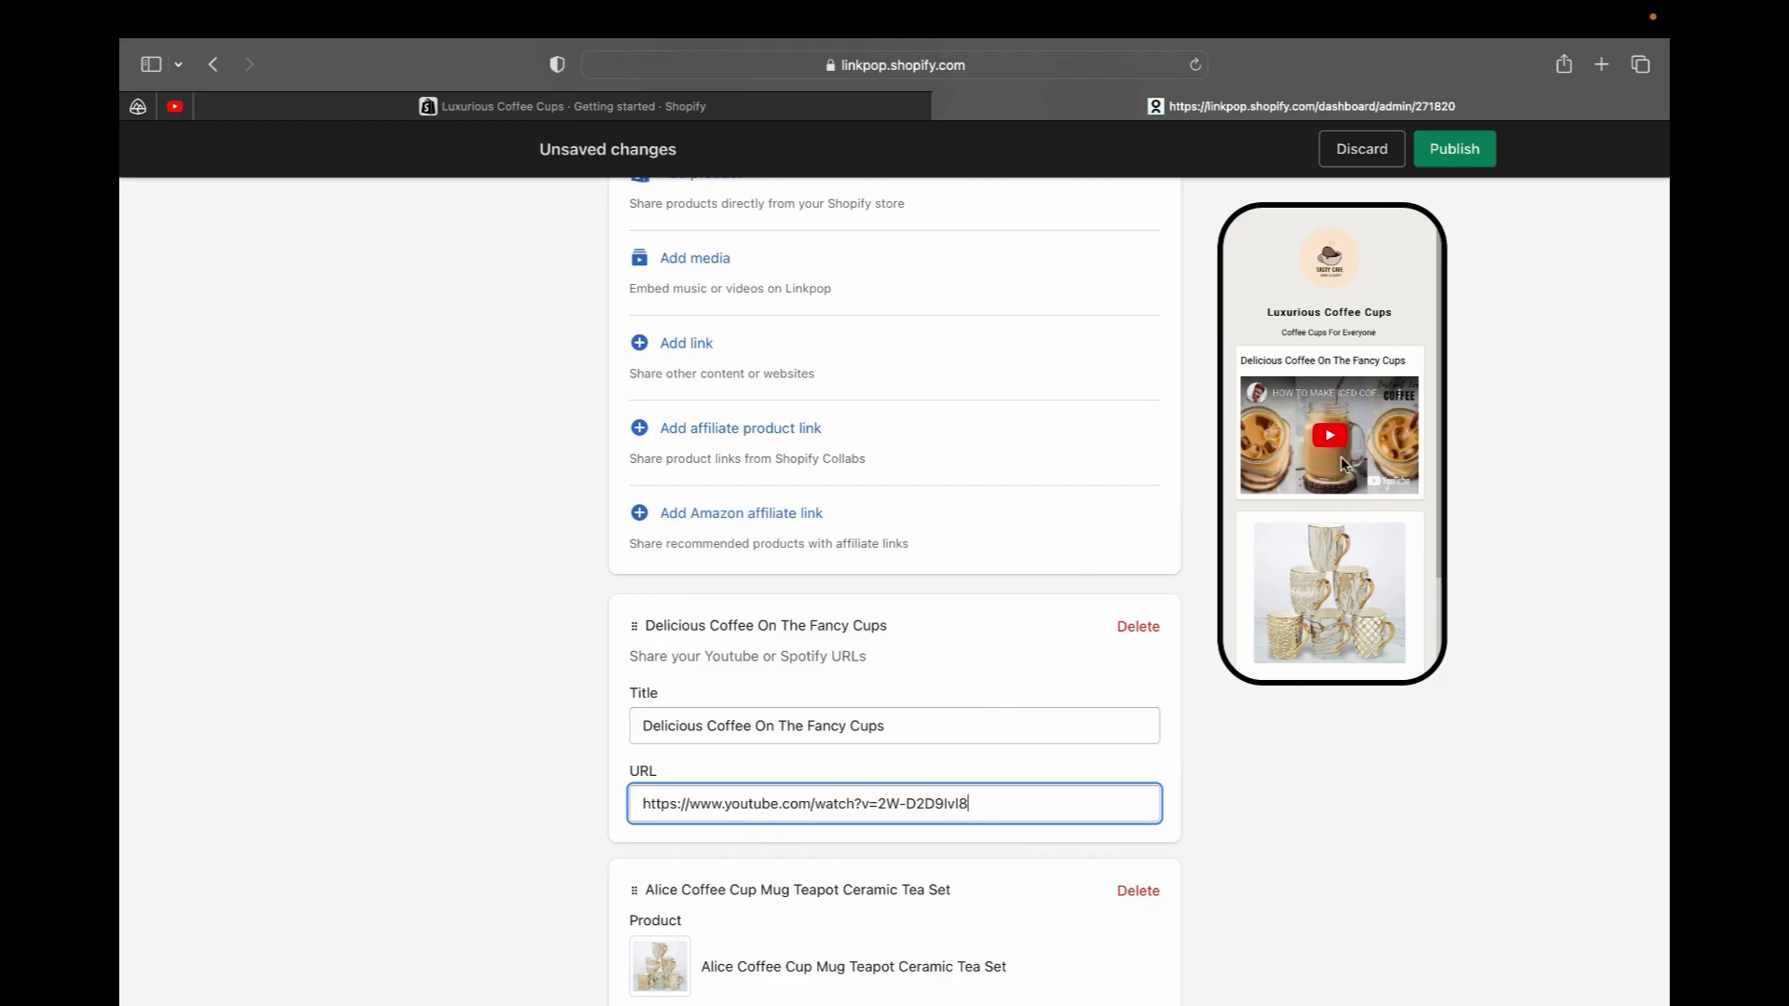
scroll(1247, 559, down, 3)
scroll(1254, 591, up, 2)
scroll(966, 783, up, 3)
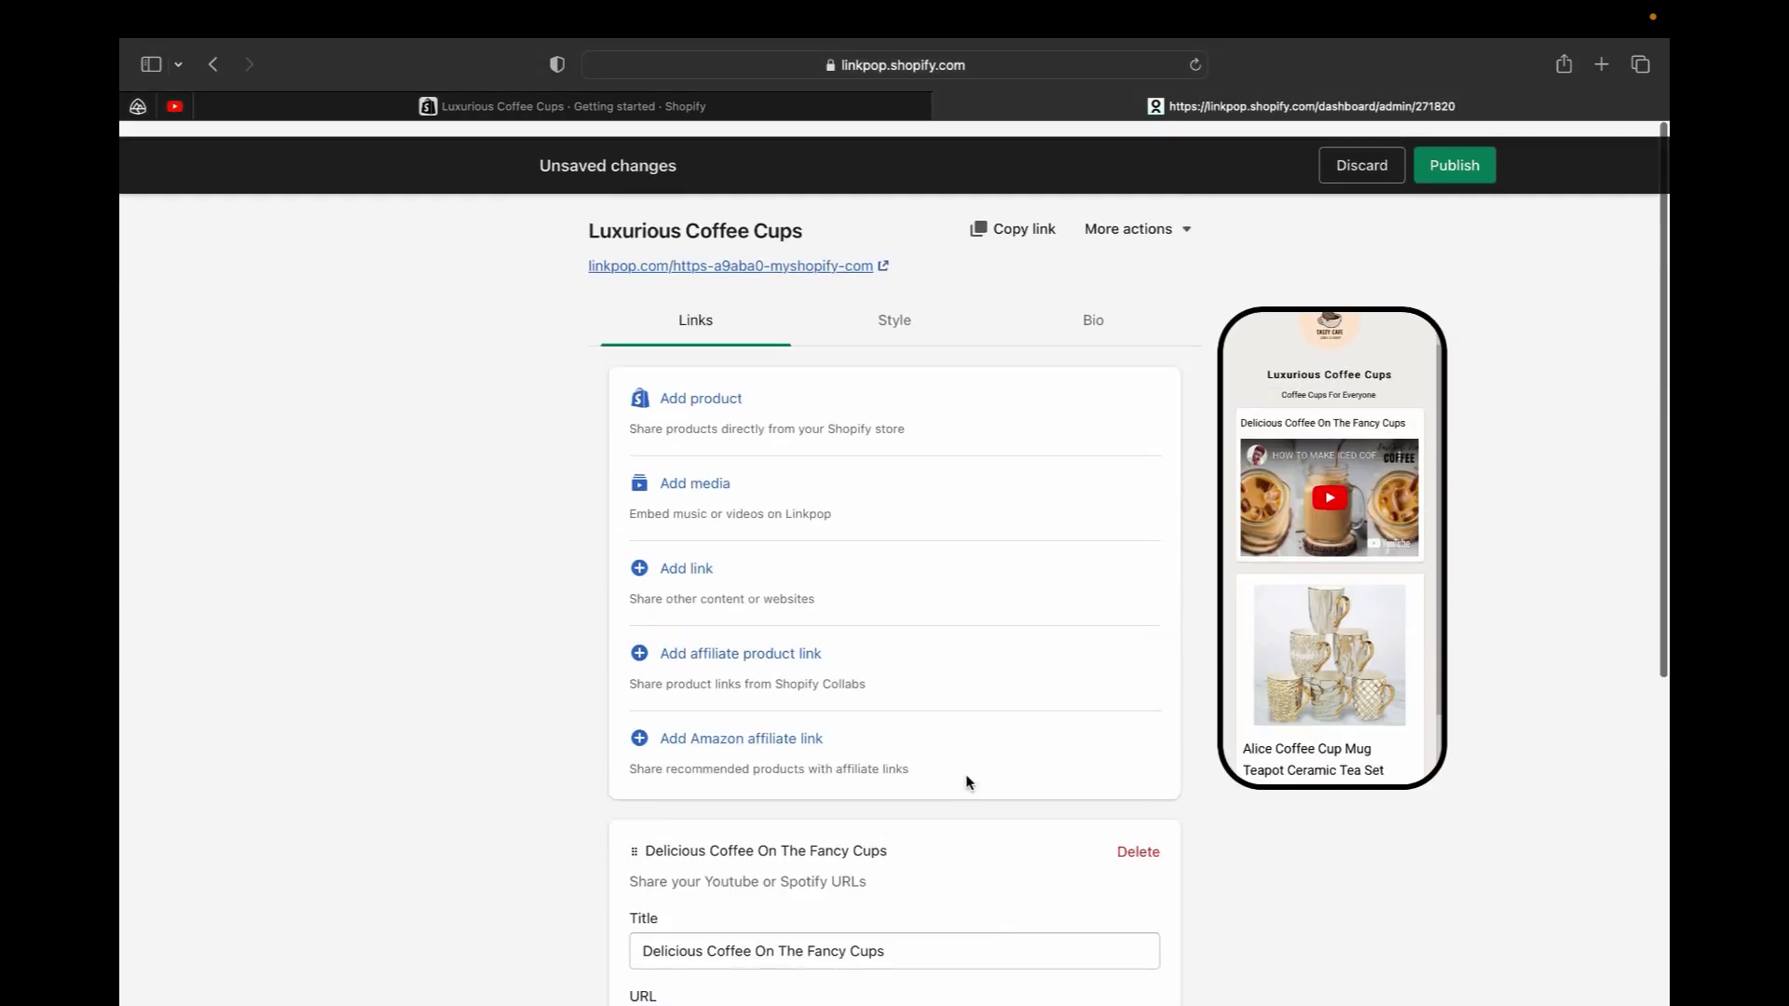
scroll(1262, 585, up, 1)
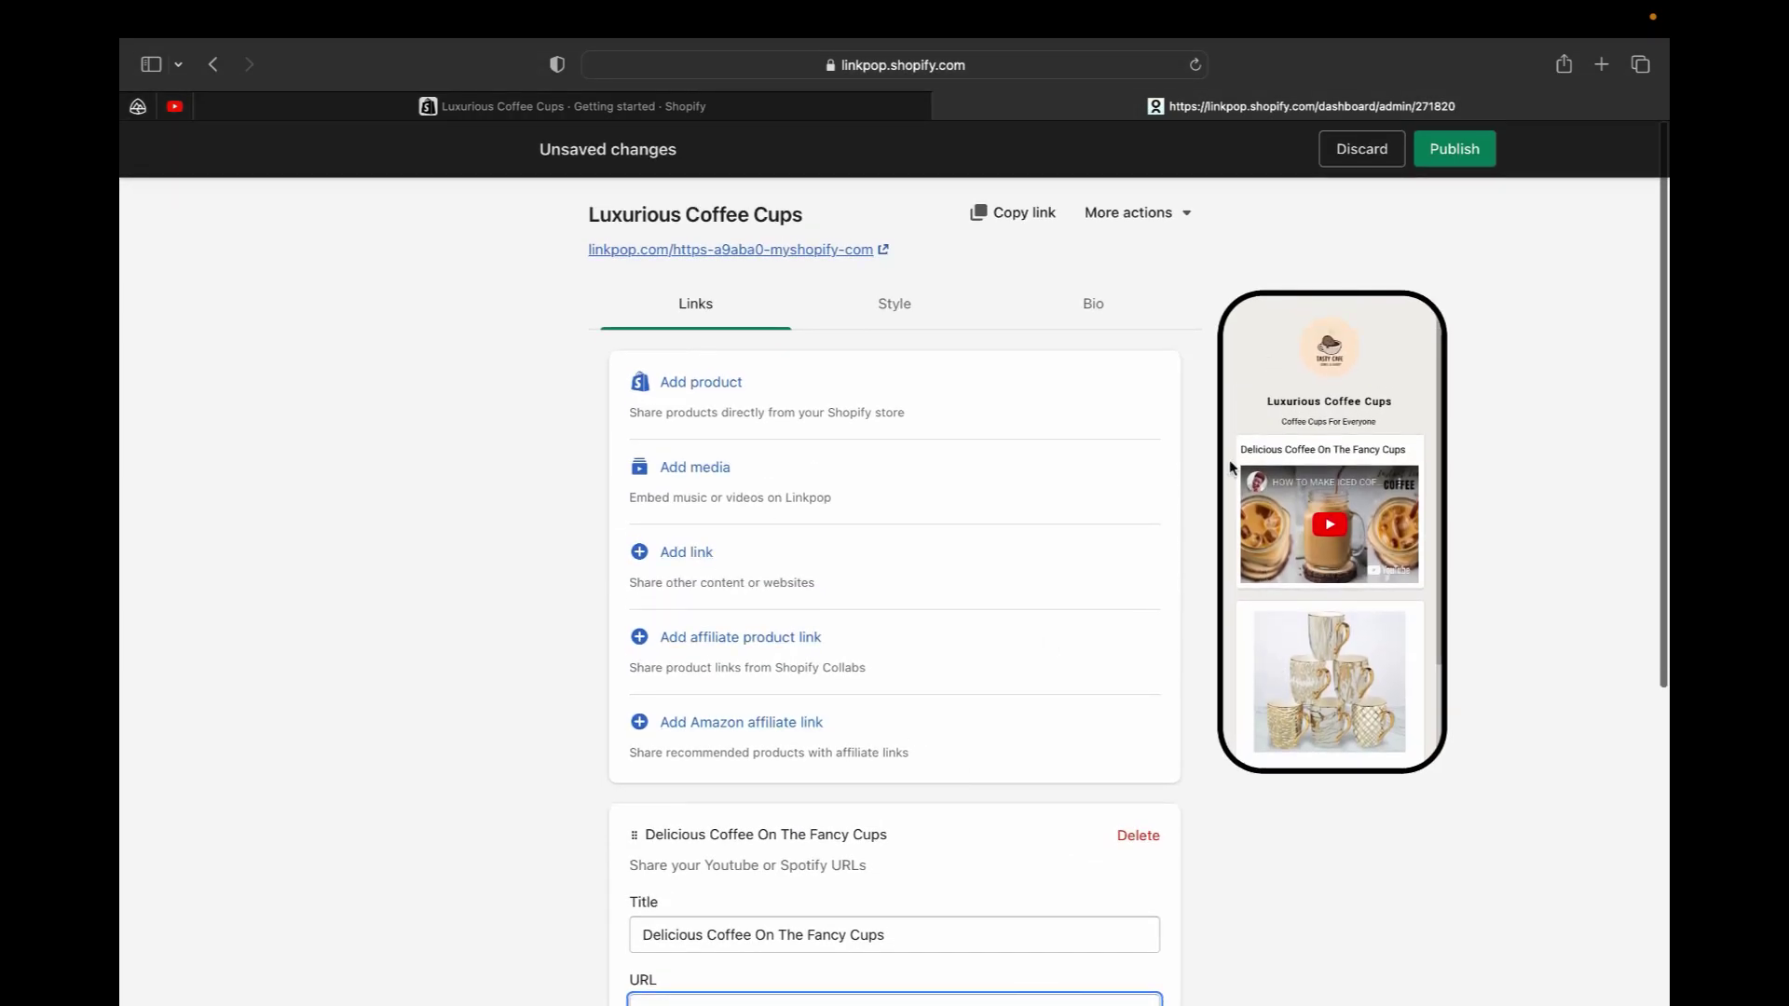
click(689, 557)
scroll(689, 560, down, 3)
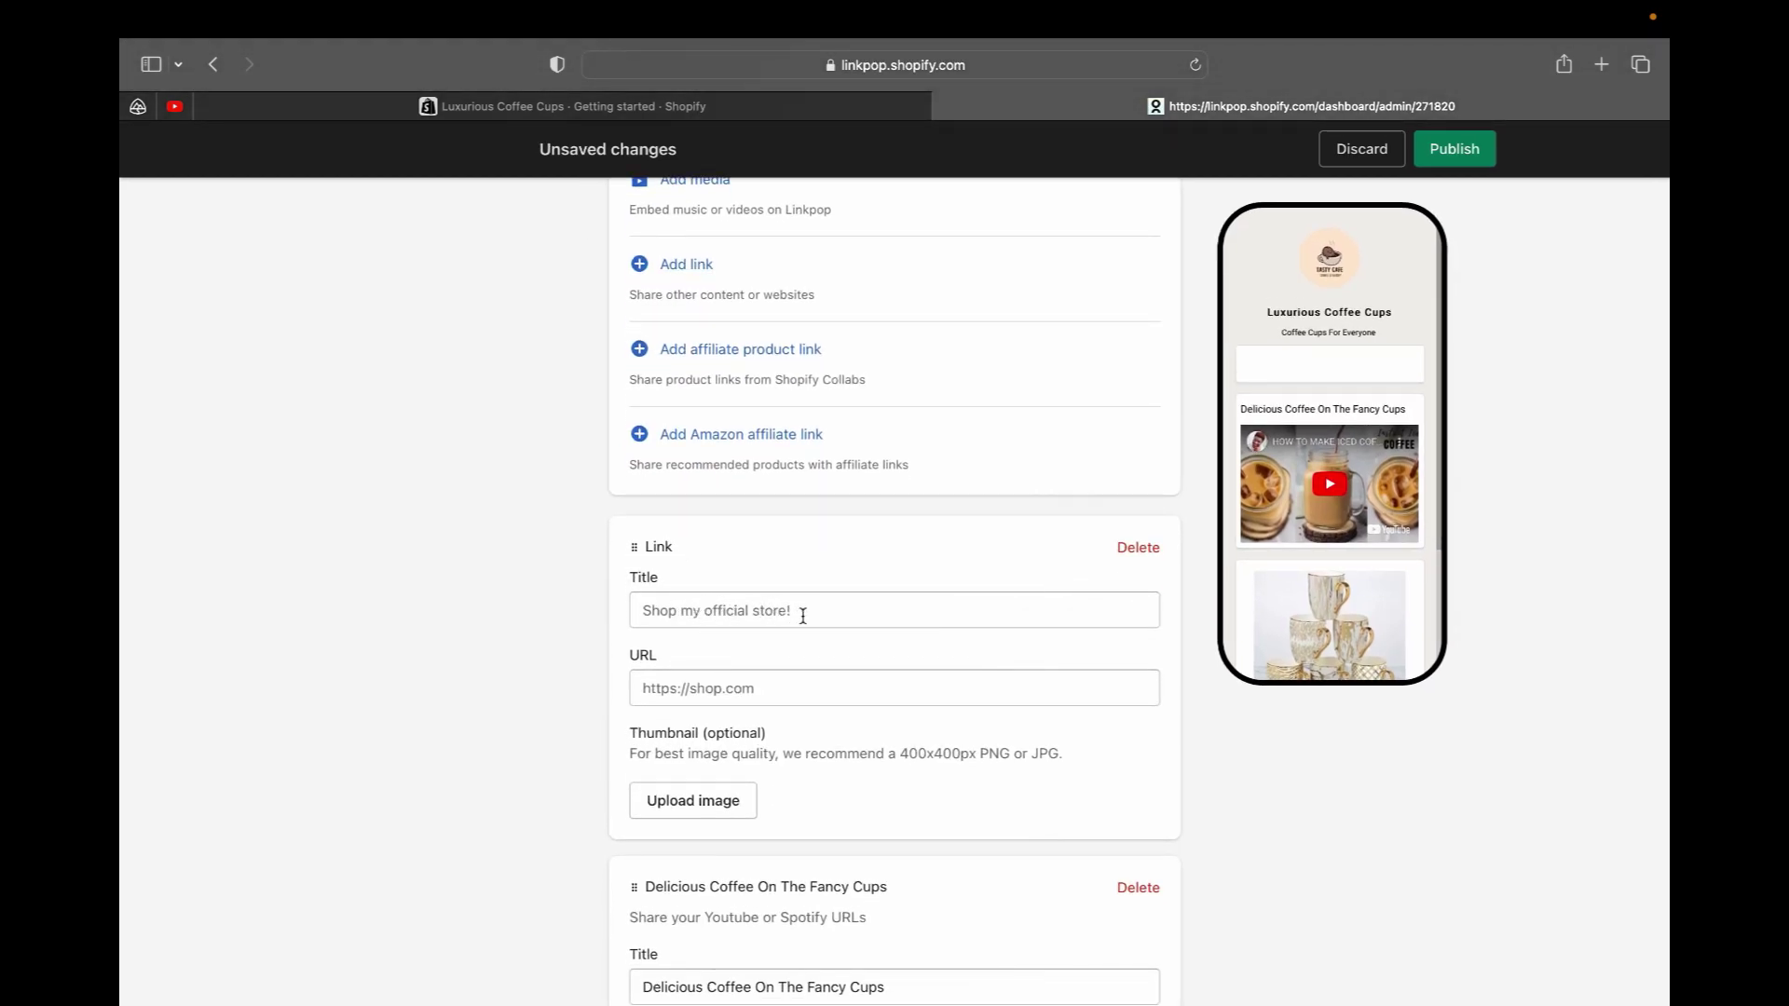
click(774, 692)
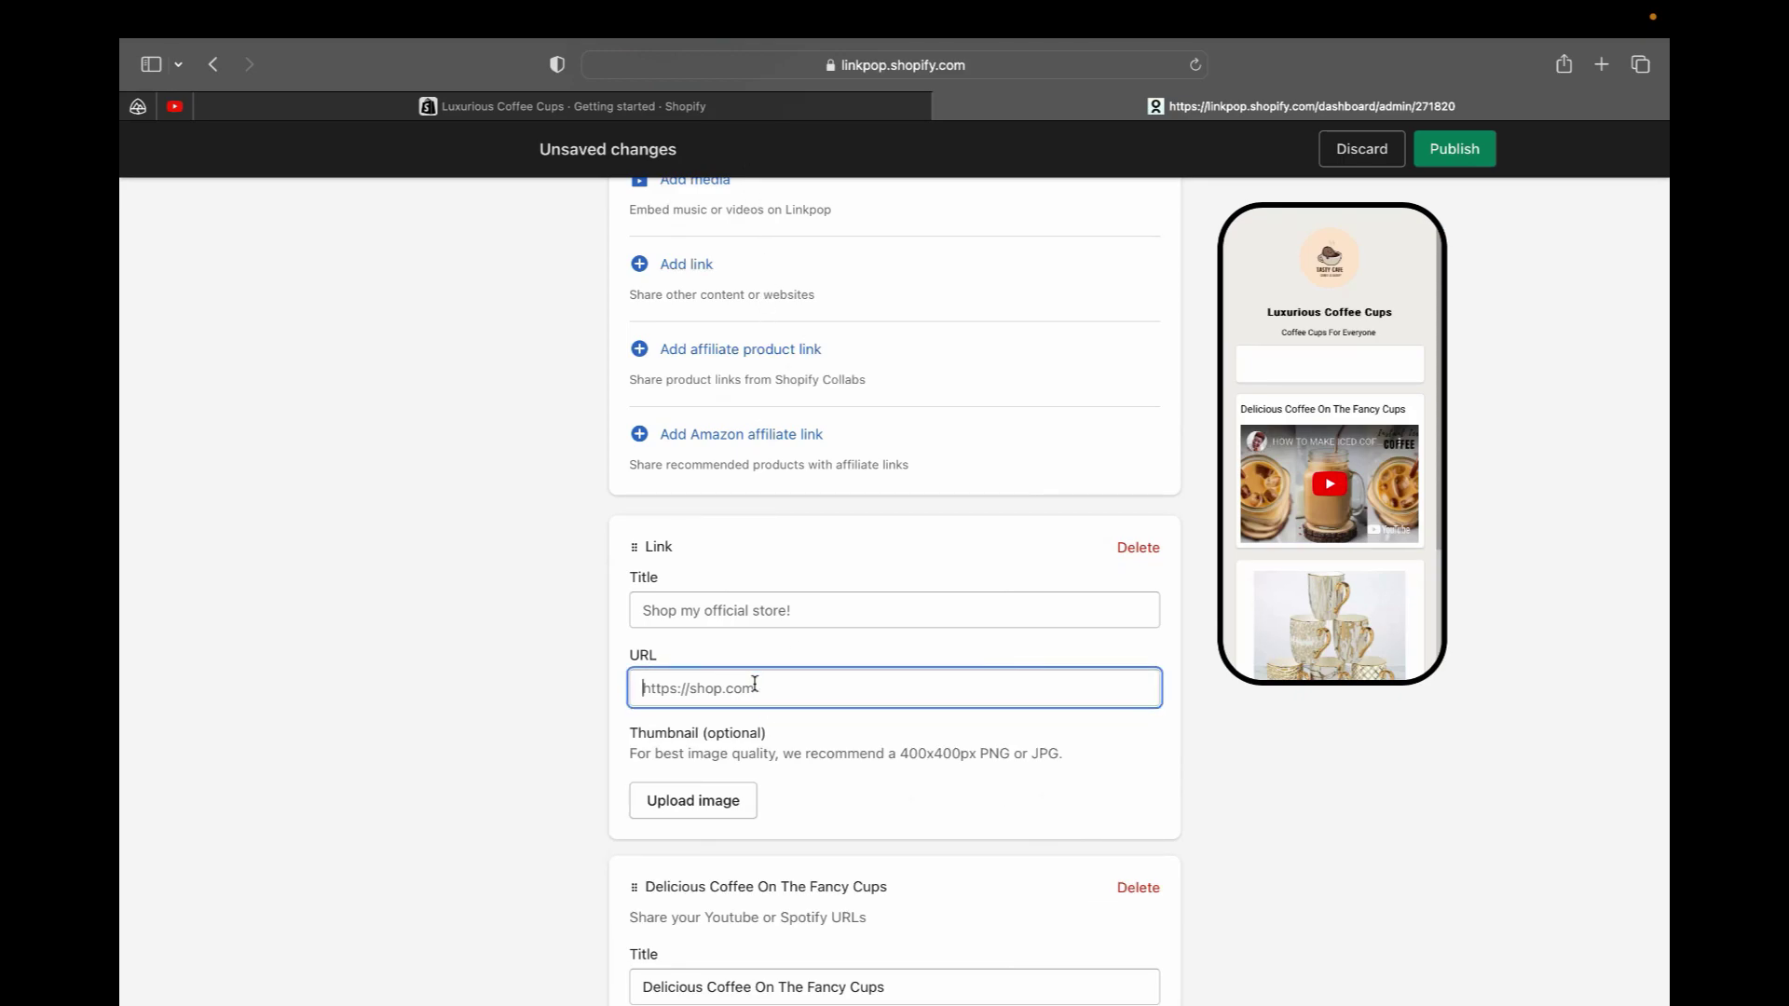
right_click(756, 685)
click(787, 741)
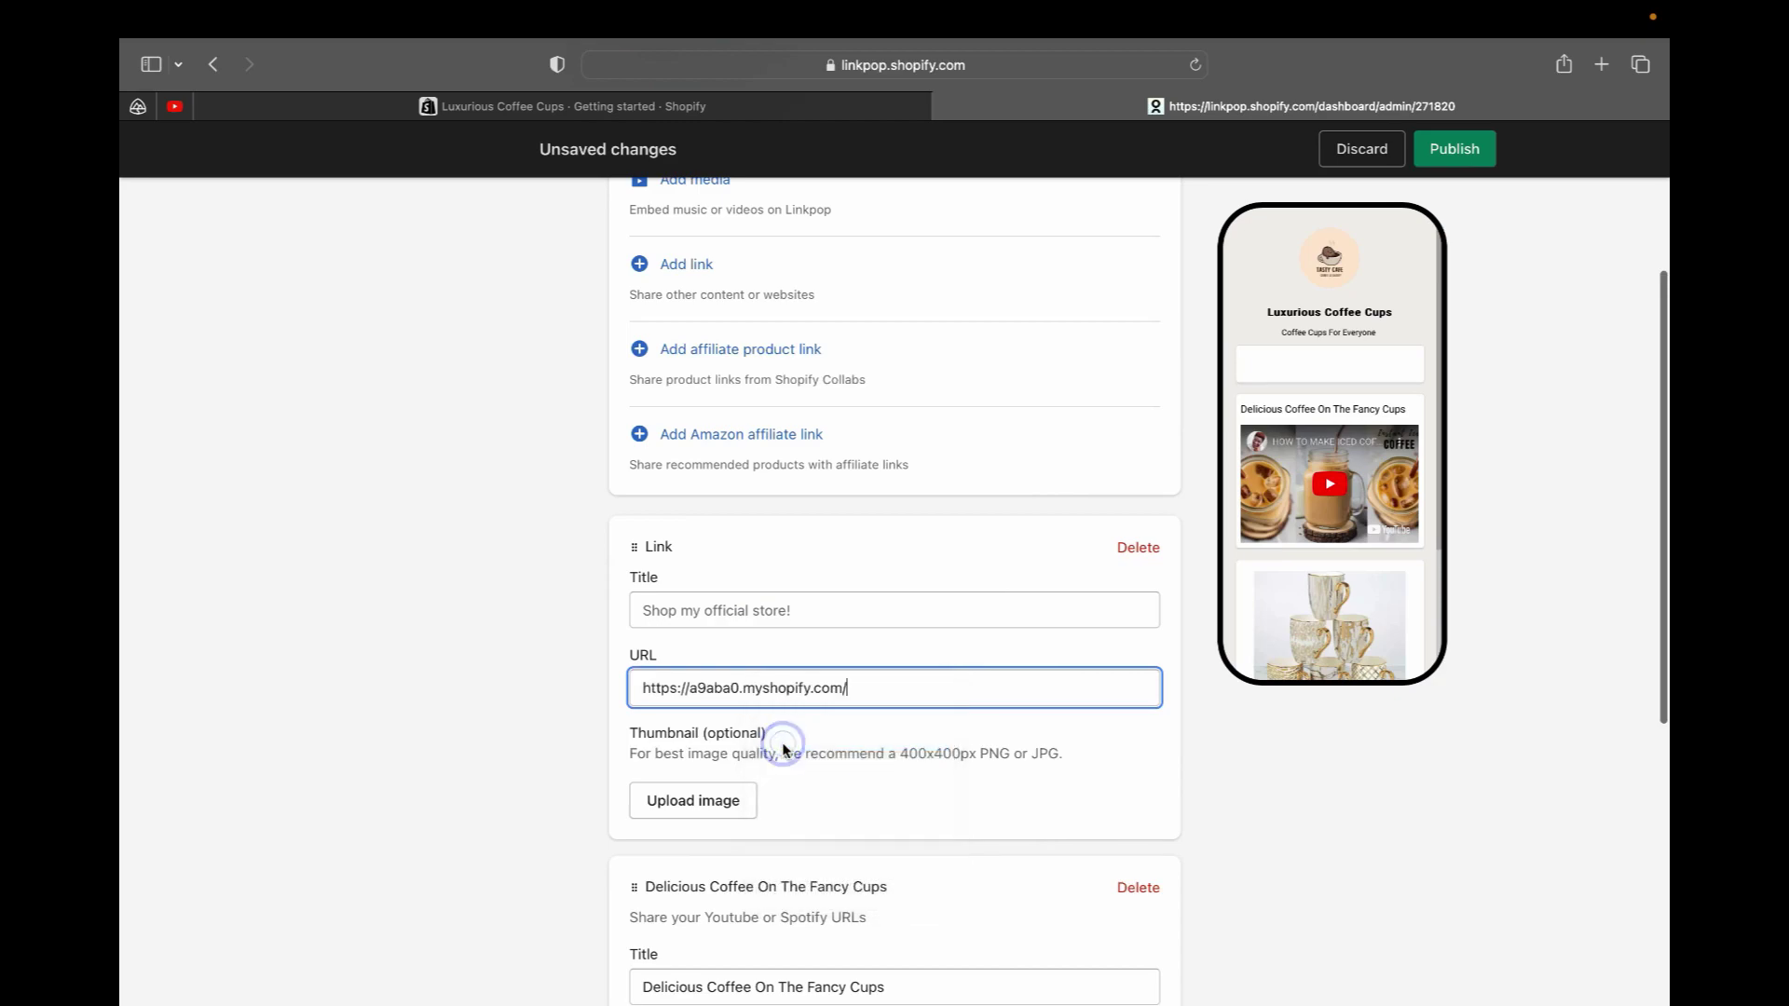
Title the new link 'Shop My In My Store'
click(807, 615)
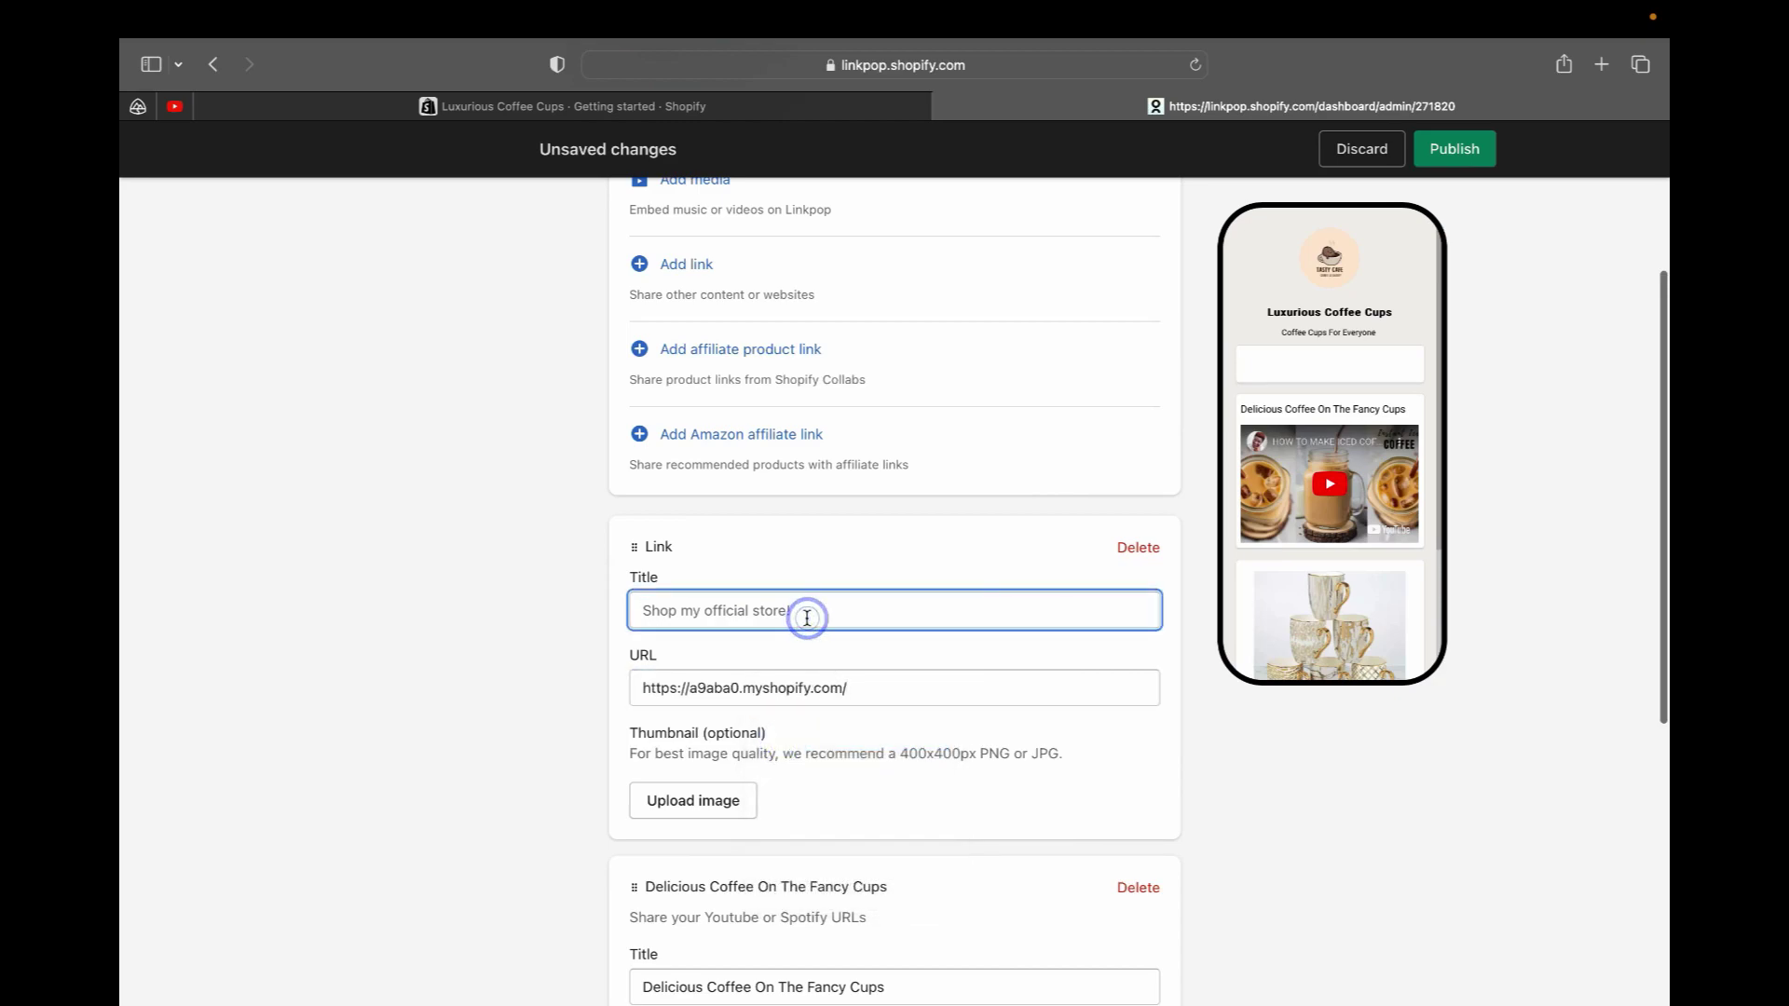
text(Shop)
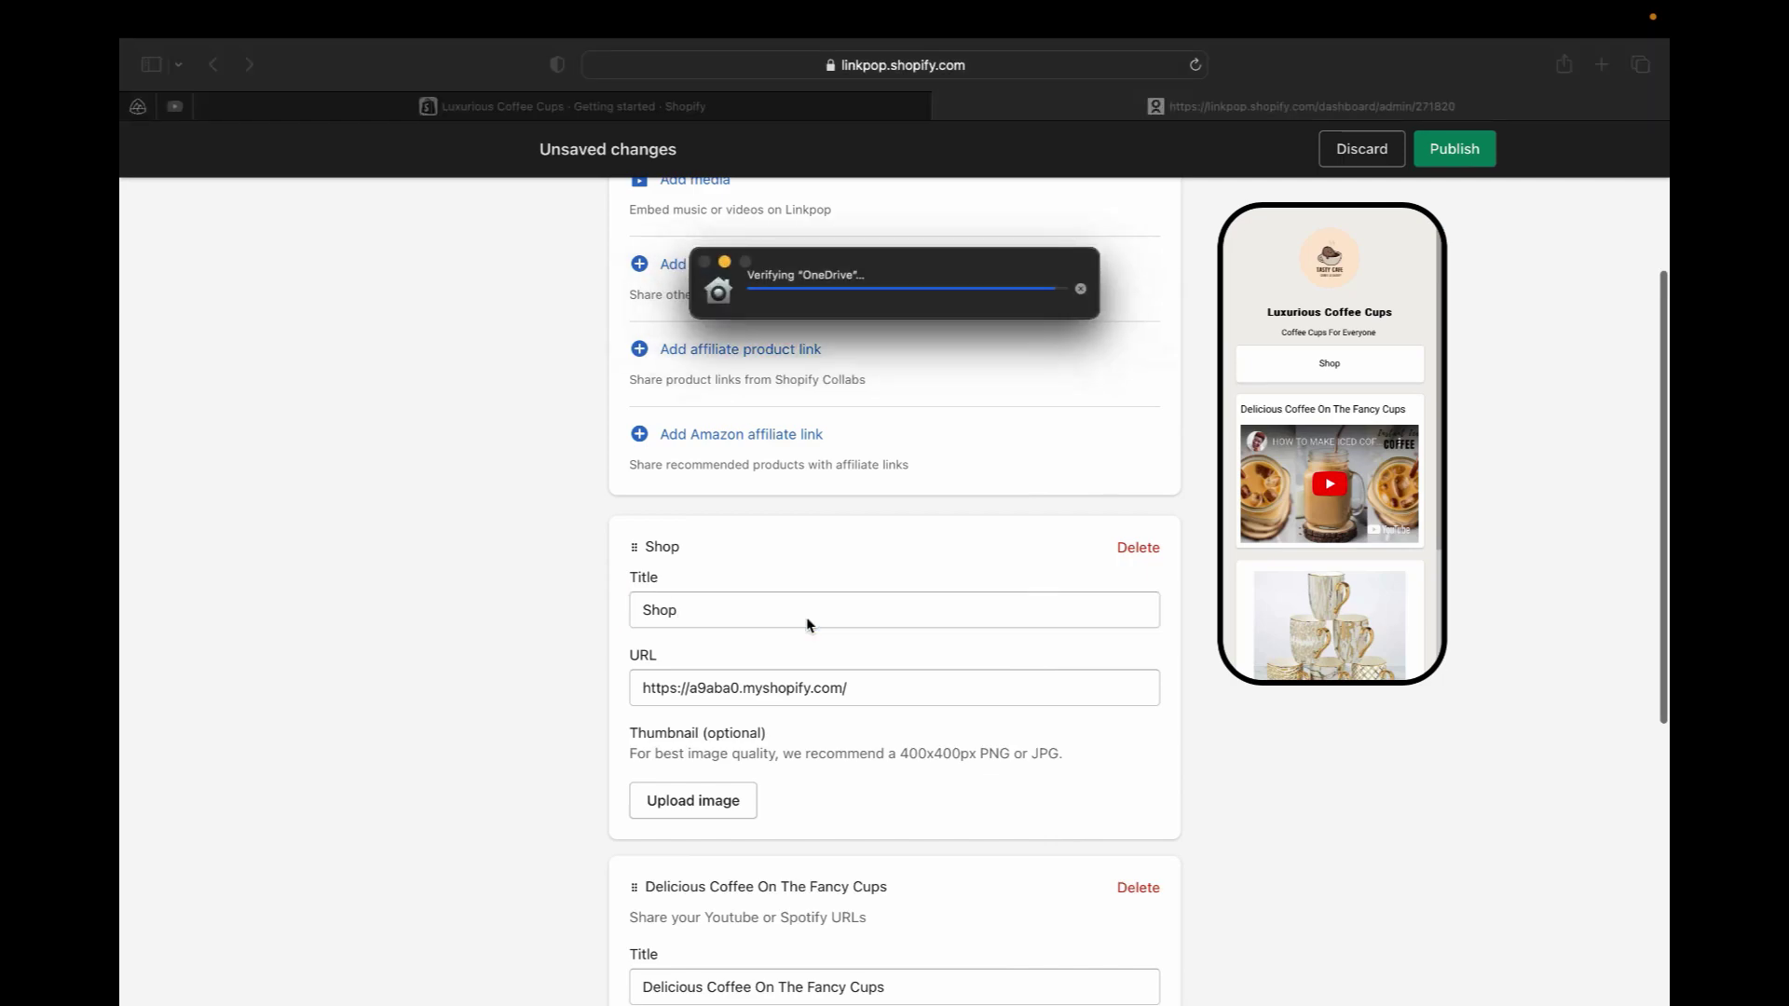
text( My In My Store)
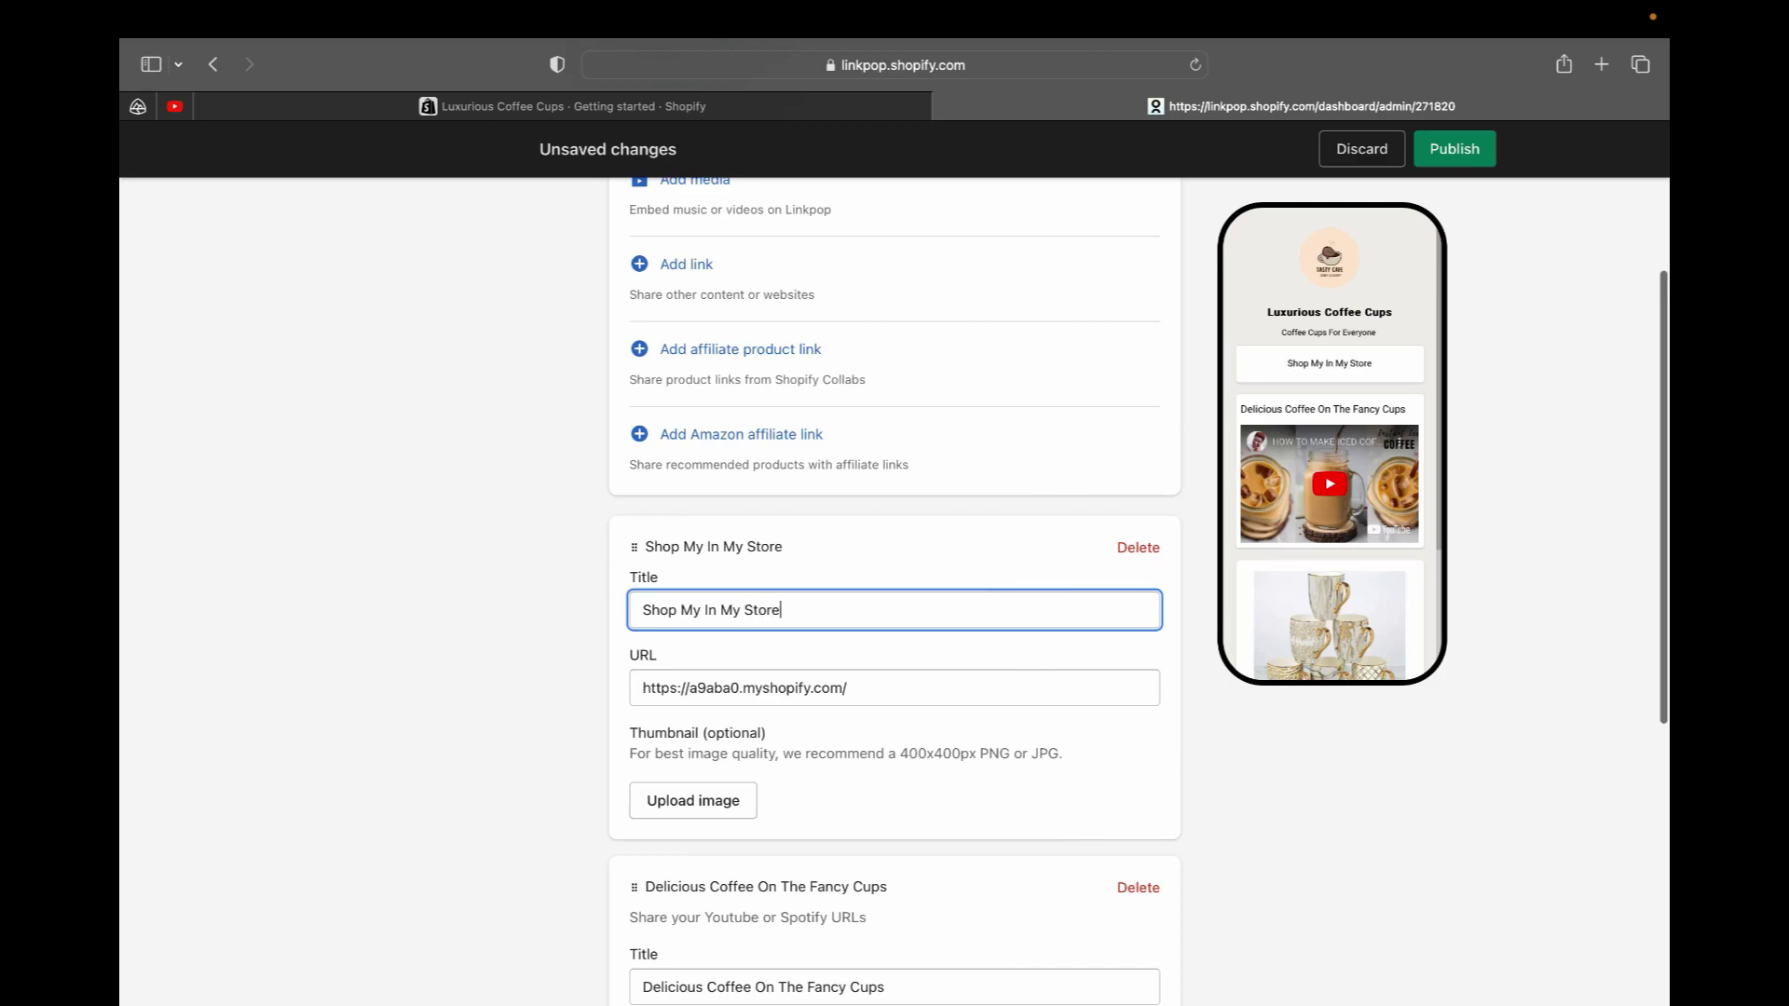
click(969, 722)
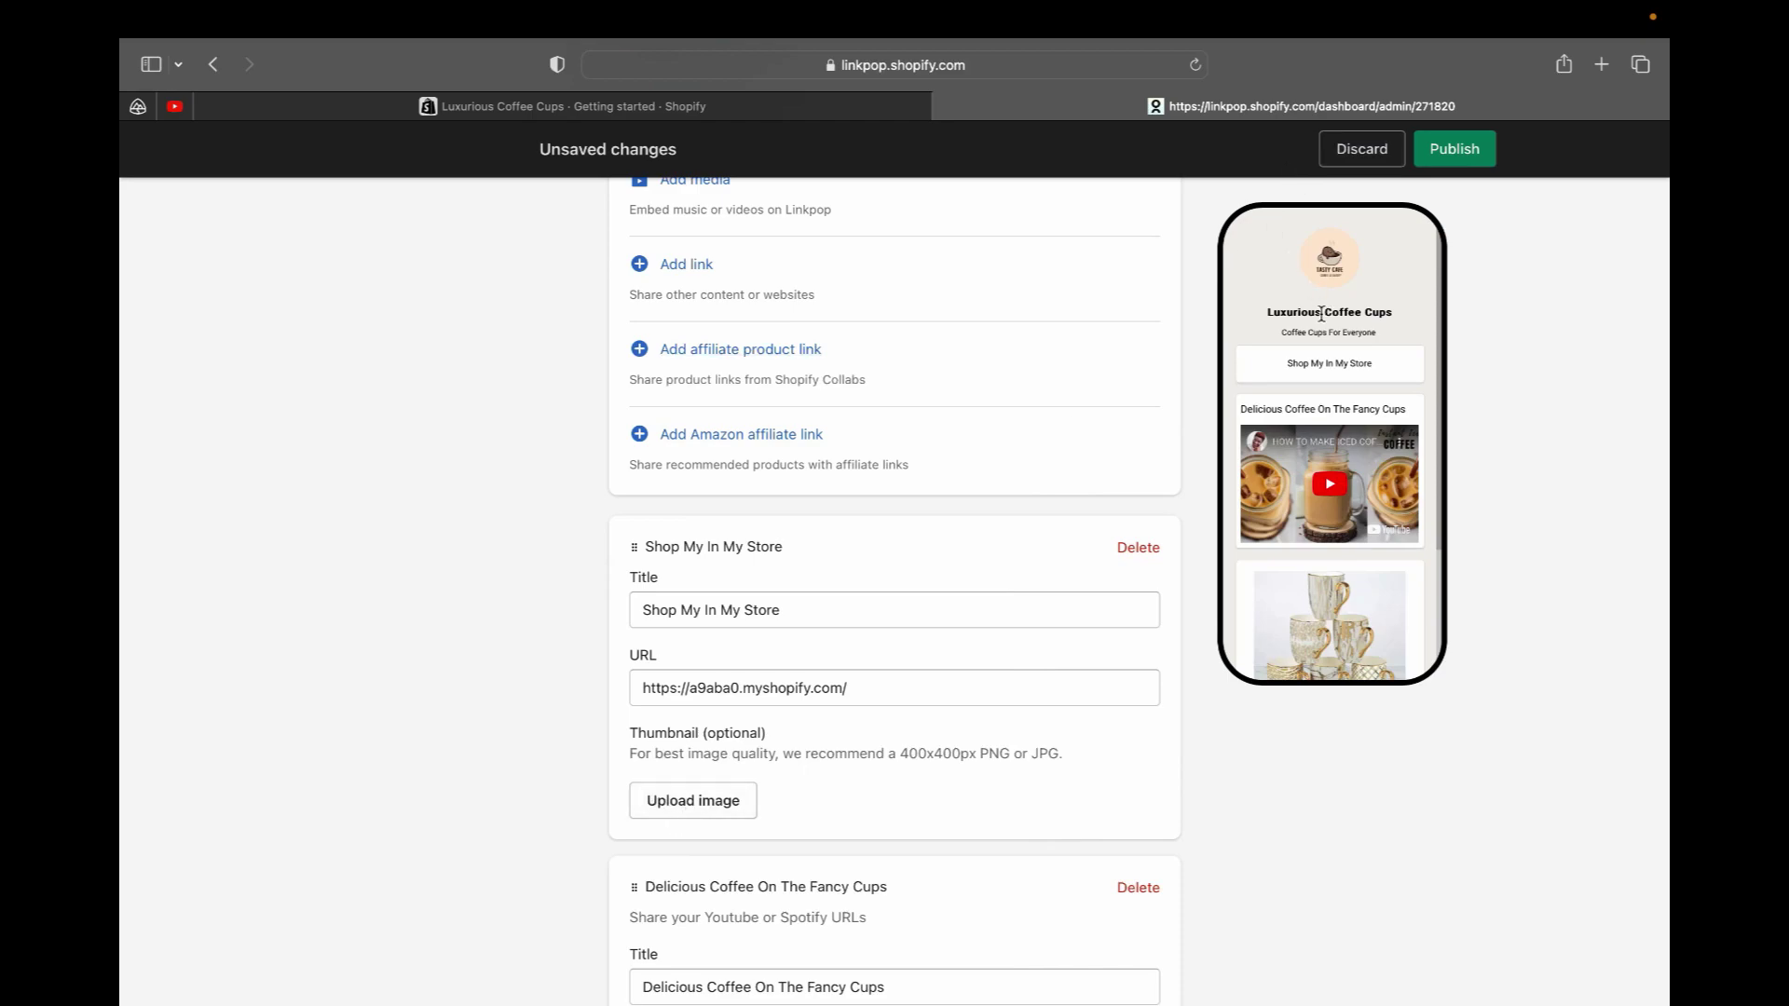
scroll(690, 652, up, 3)
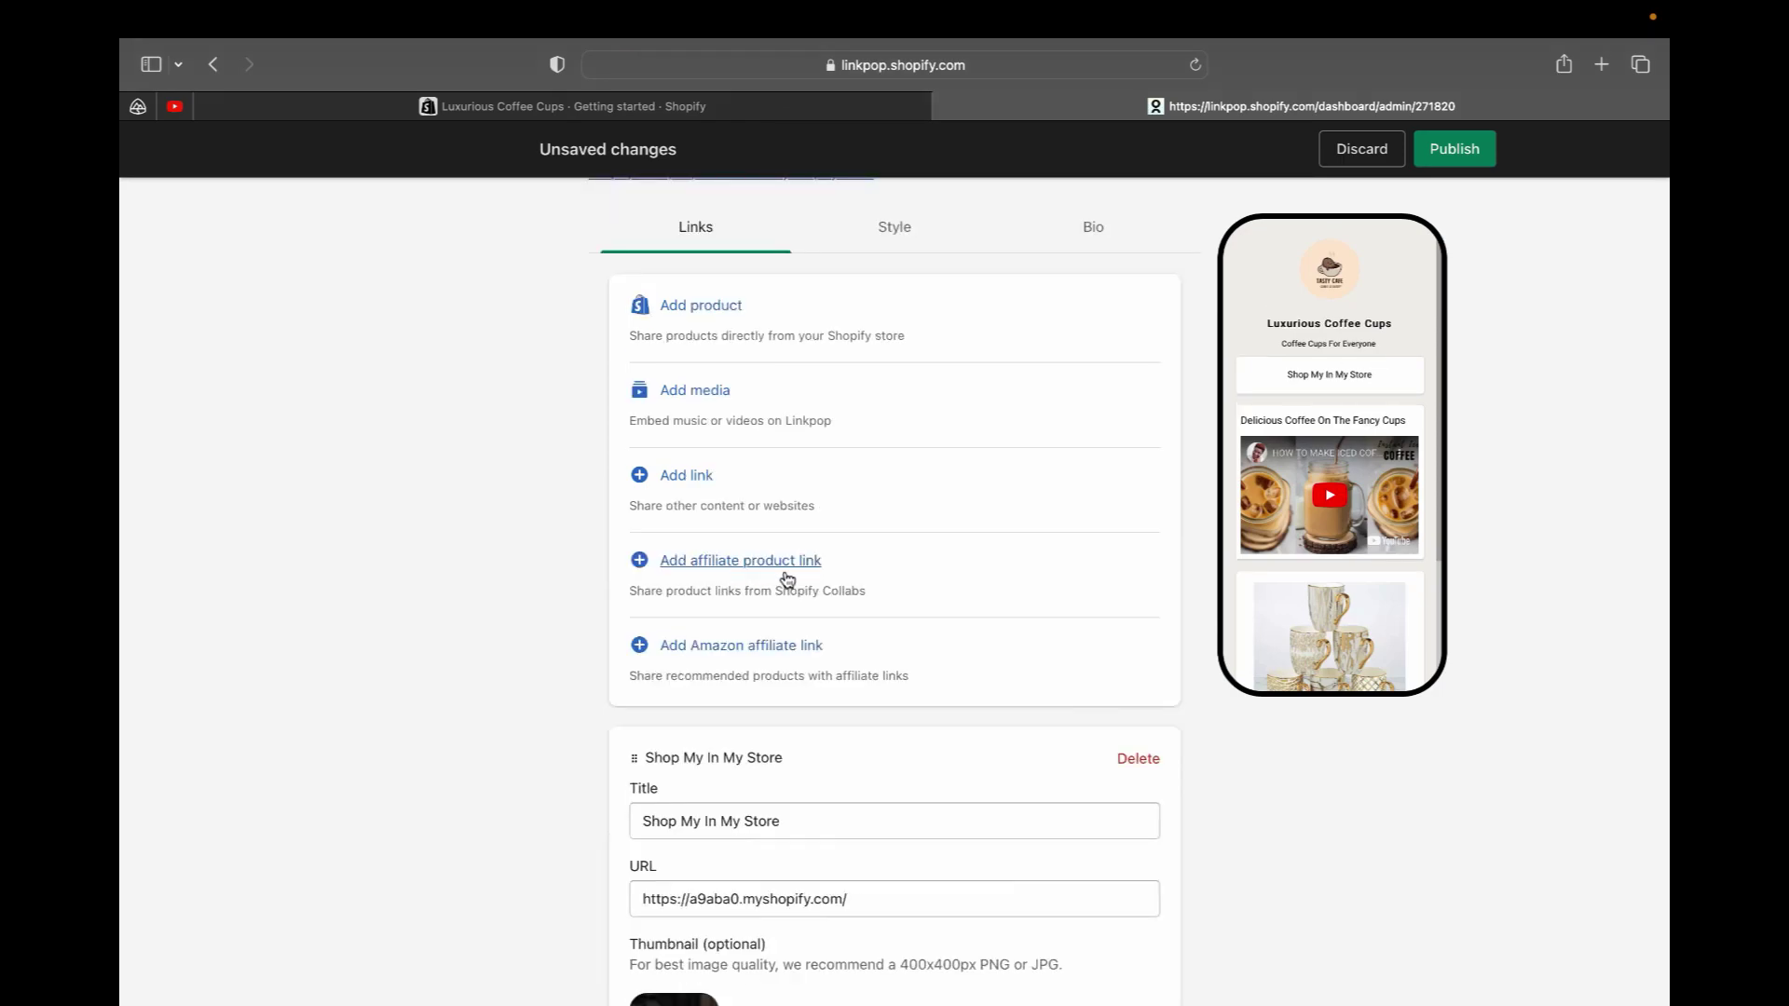
scroll(746, 624, down, 1)
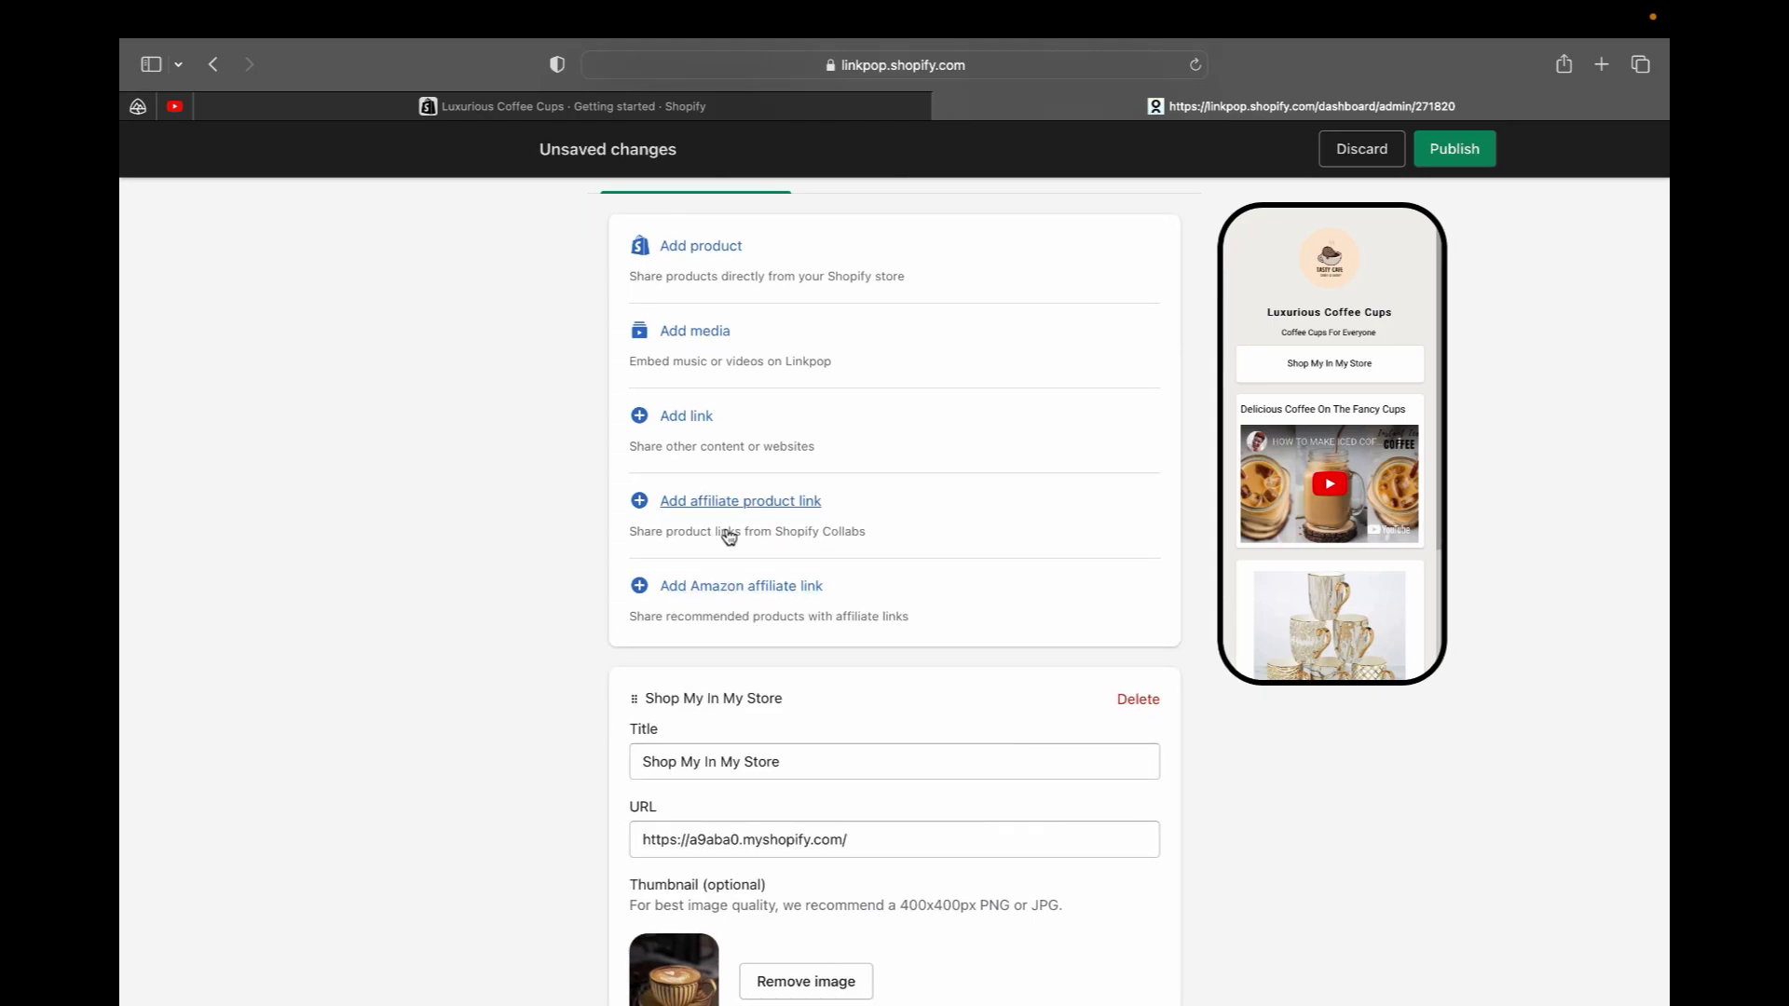
scroll(723, 507, up, 3)
Set the page background colour to pink #e5c5c5 in the Style settings
click(896, 303)
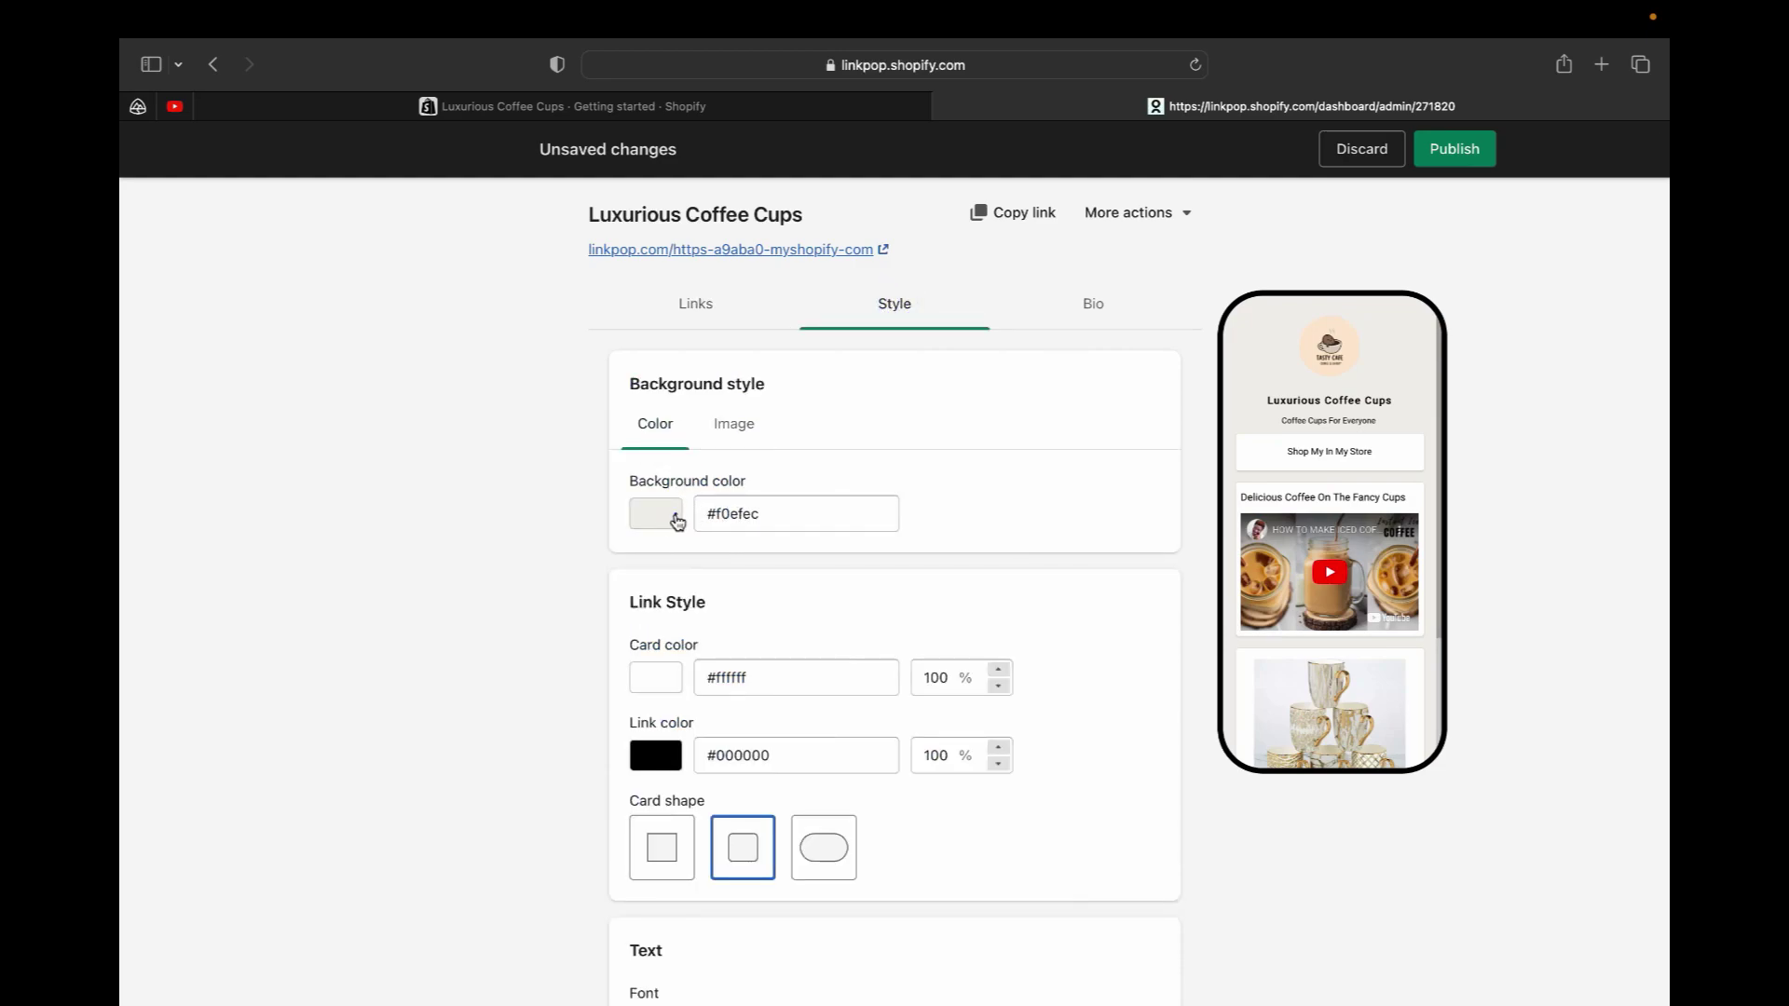
click(673, 518)
drag(572, 571, 561, 662)
click(742, 564)
drag(707, 687, 581, 573)
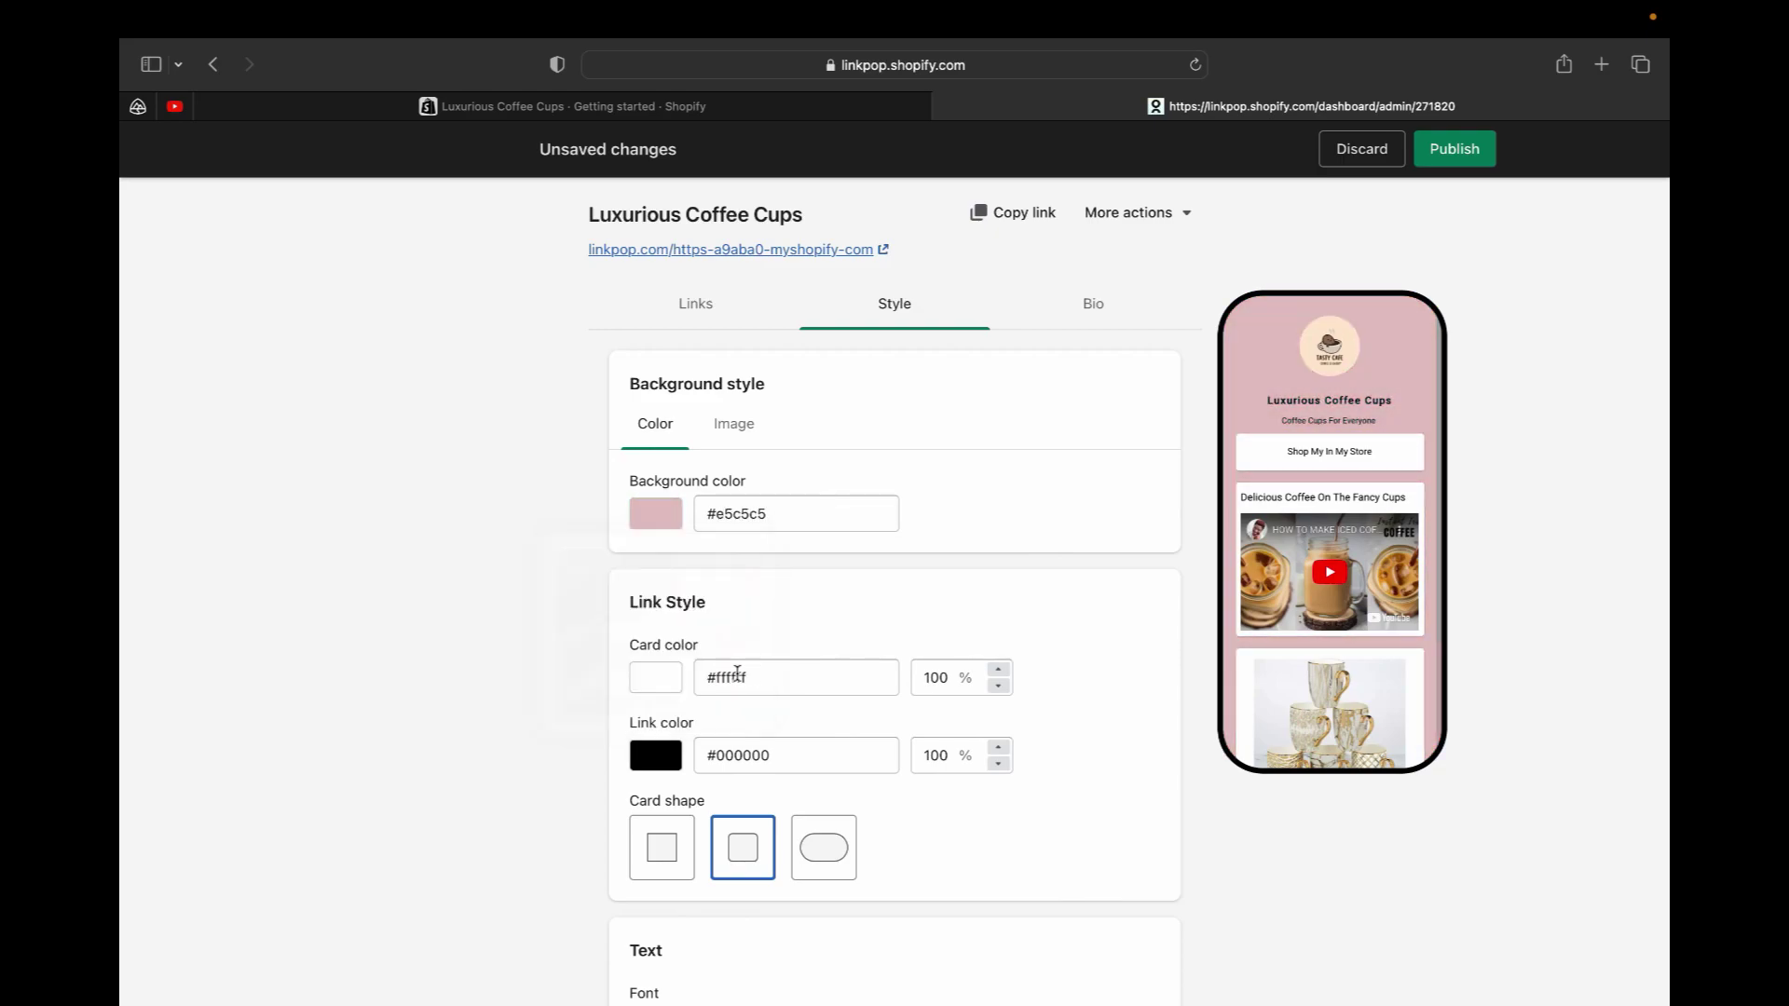
click(655, 677)
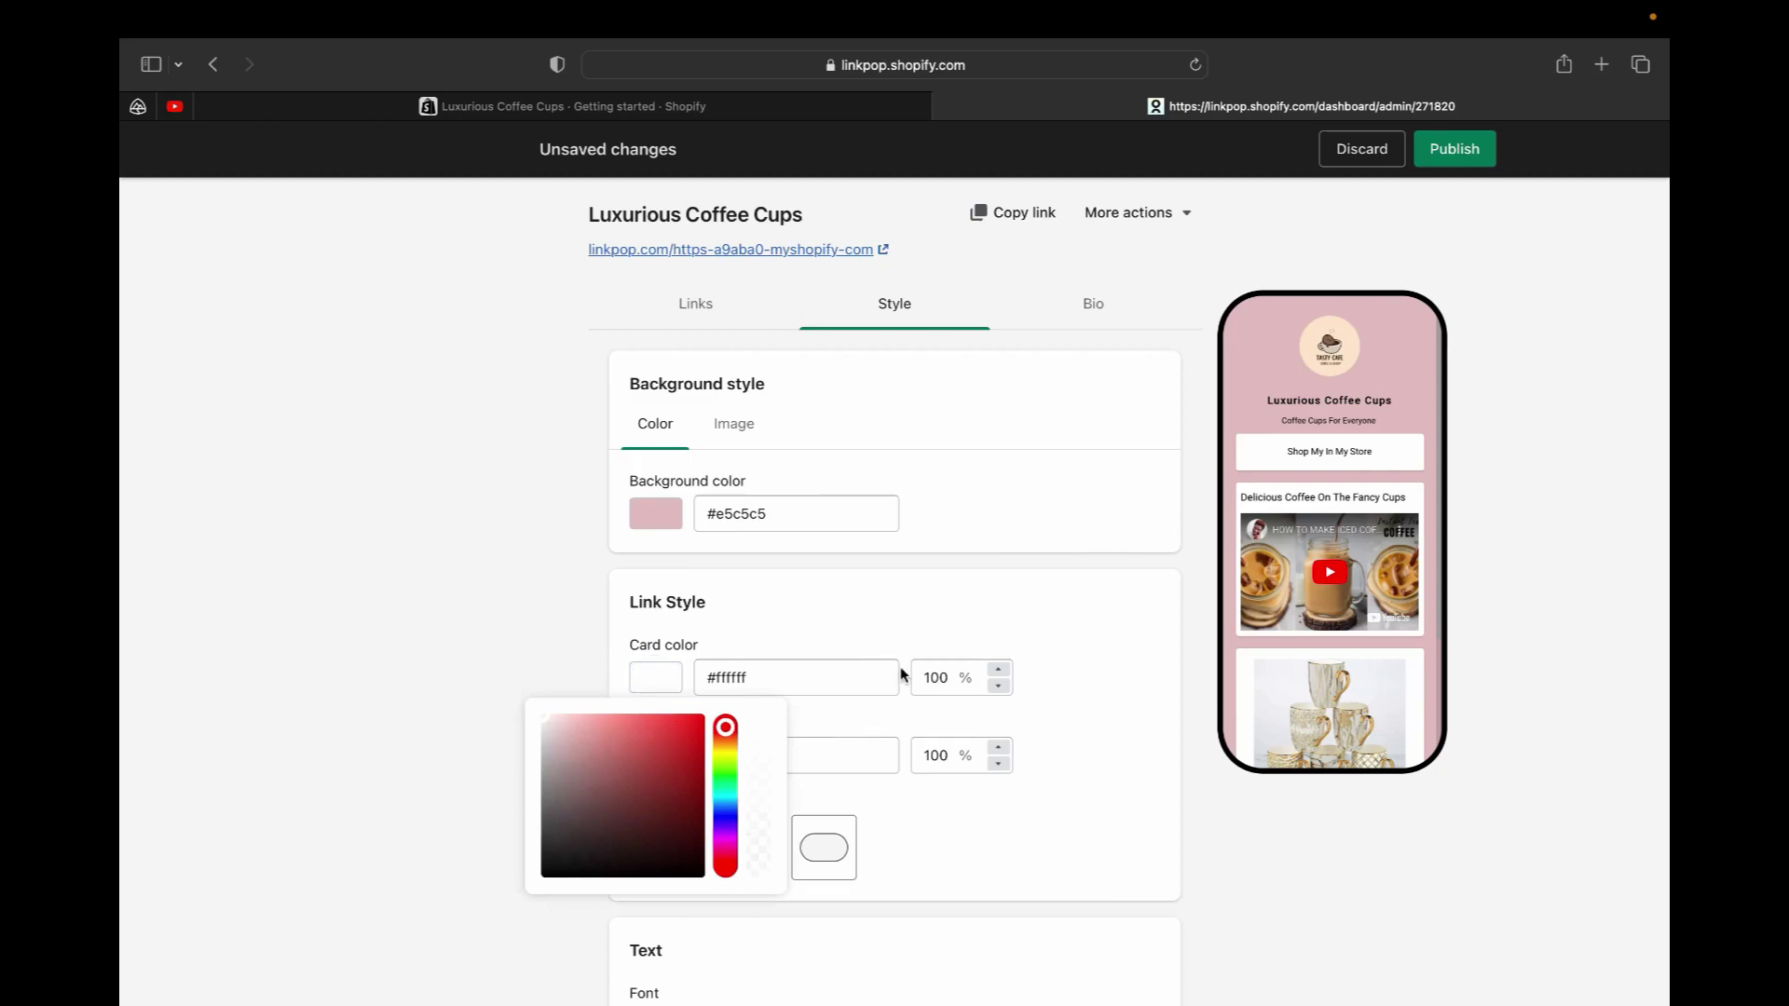
click(1042, 703)
Compare card shapes and settle on square-cornered link cards
scroll(779, 718, down, 2)
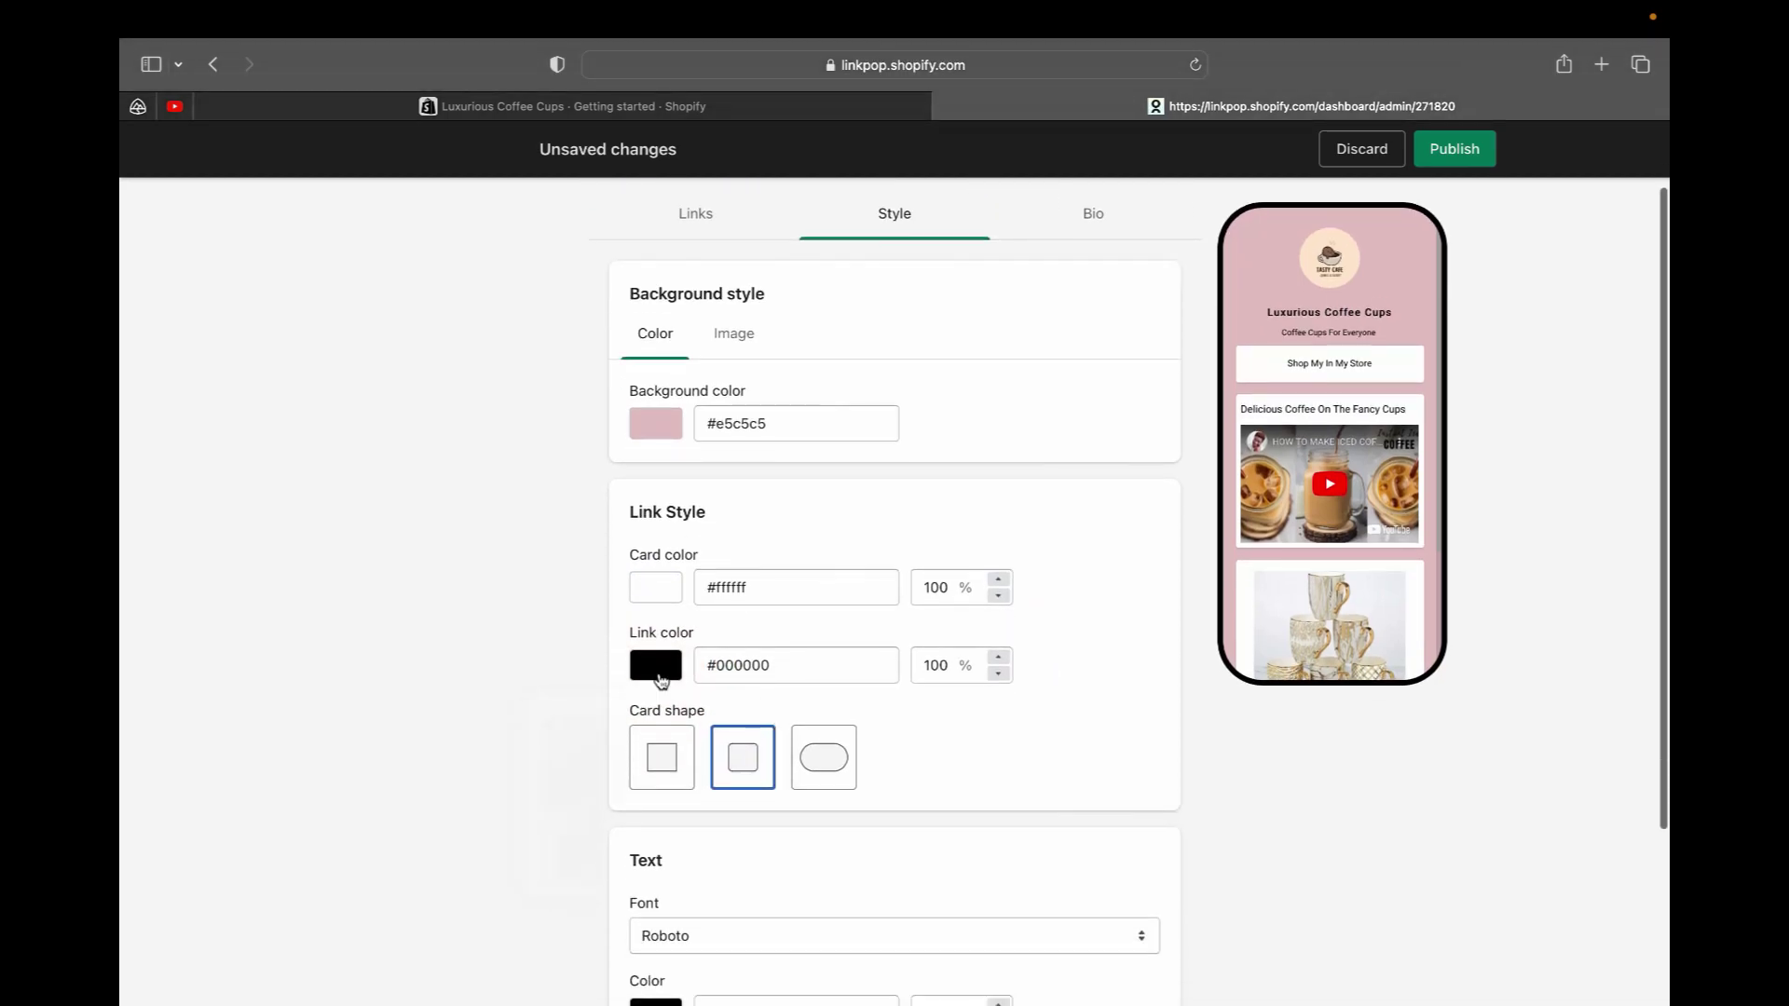
scroll(666, 708, down, 2)
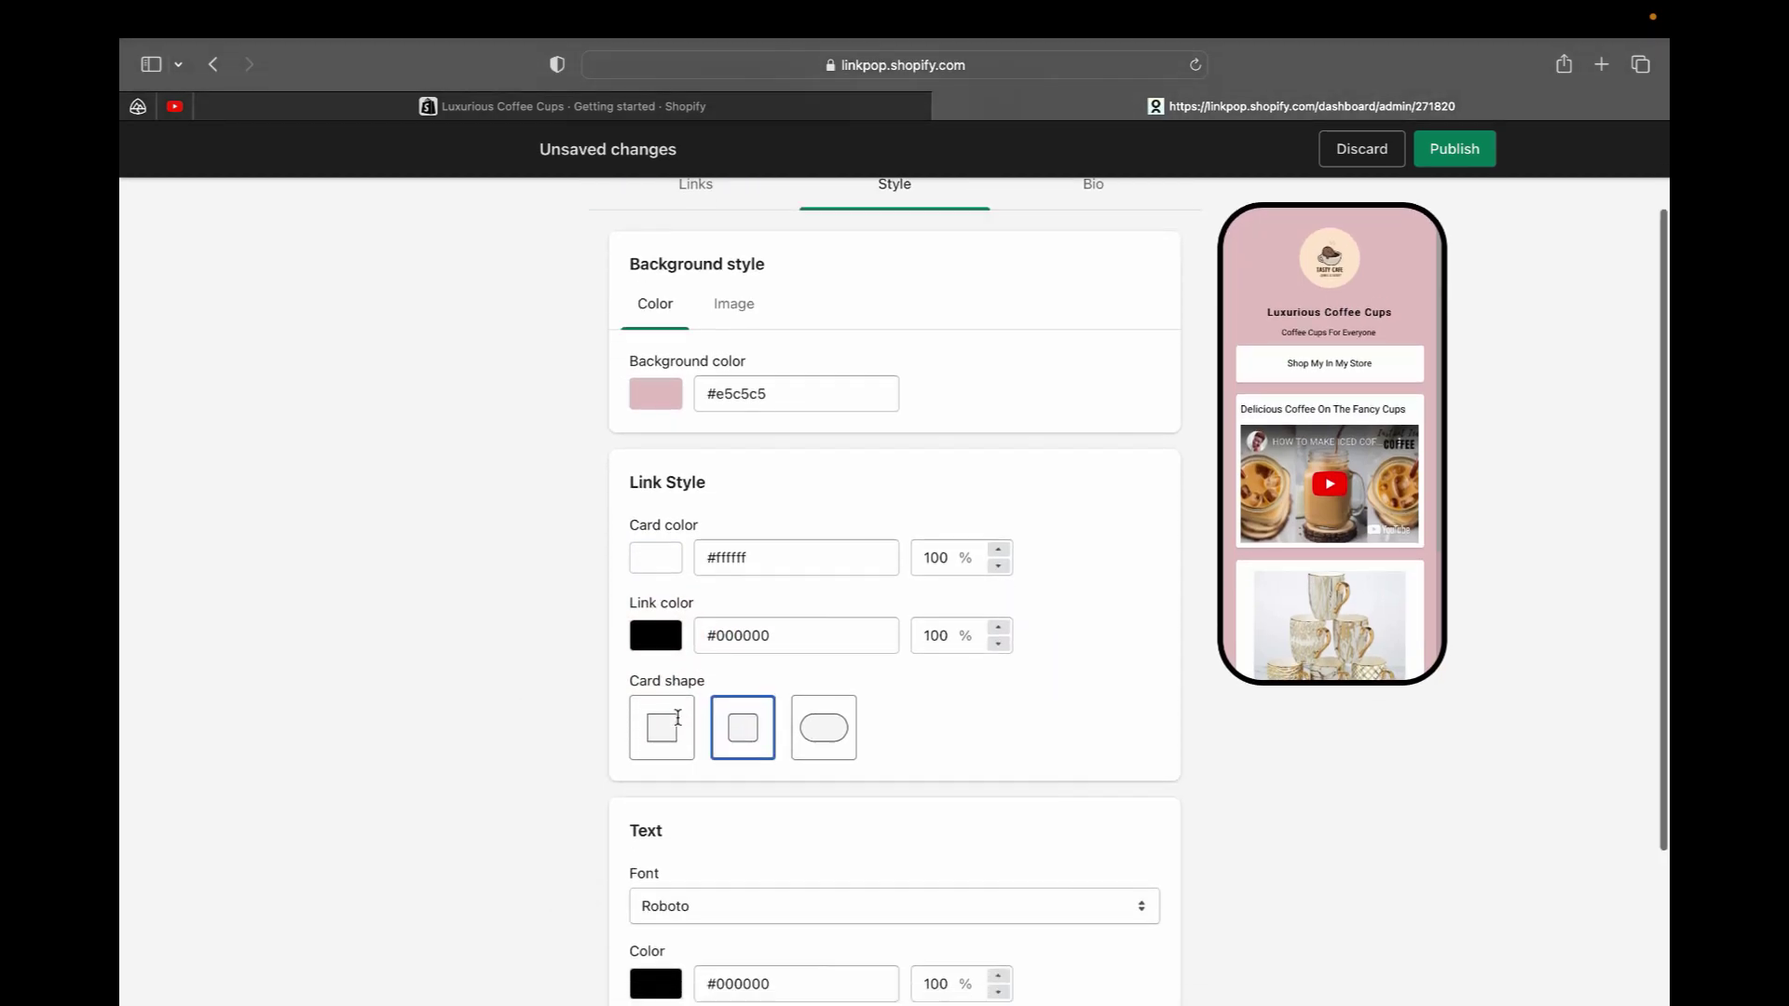
click(665, 703)
click(750, 687)
click(826, 691)
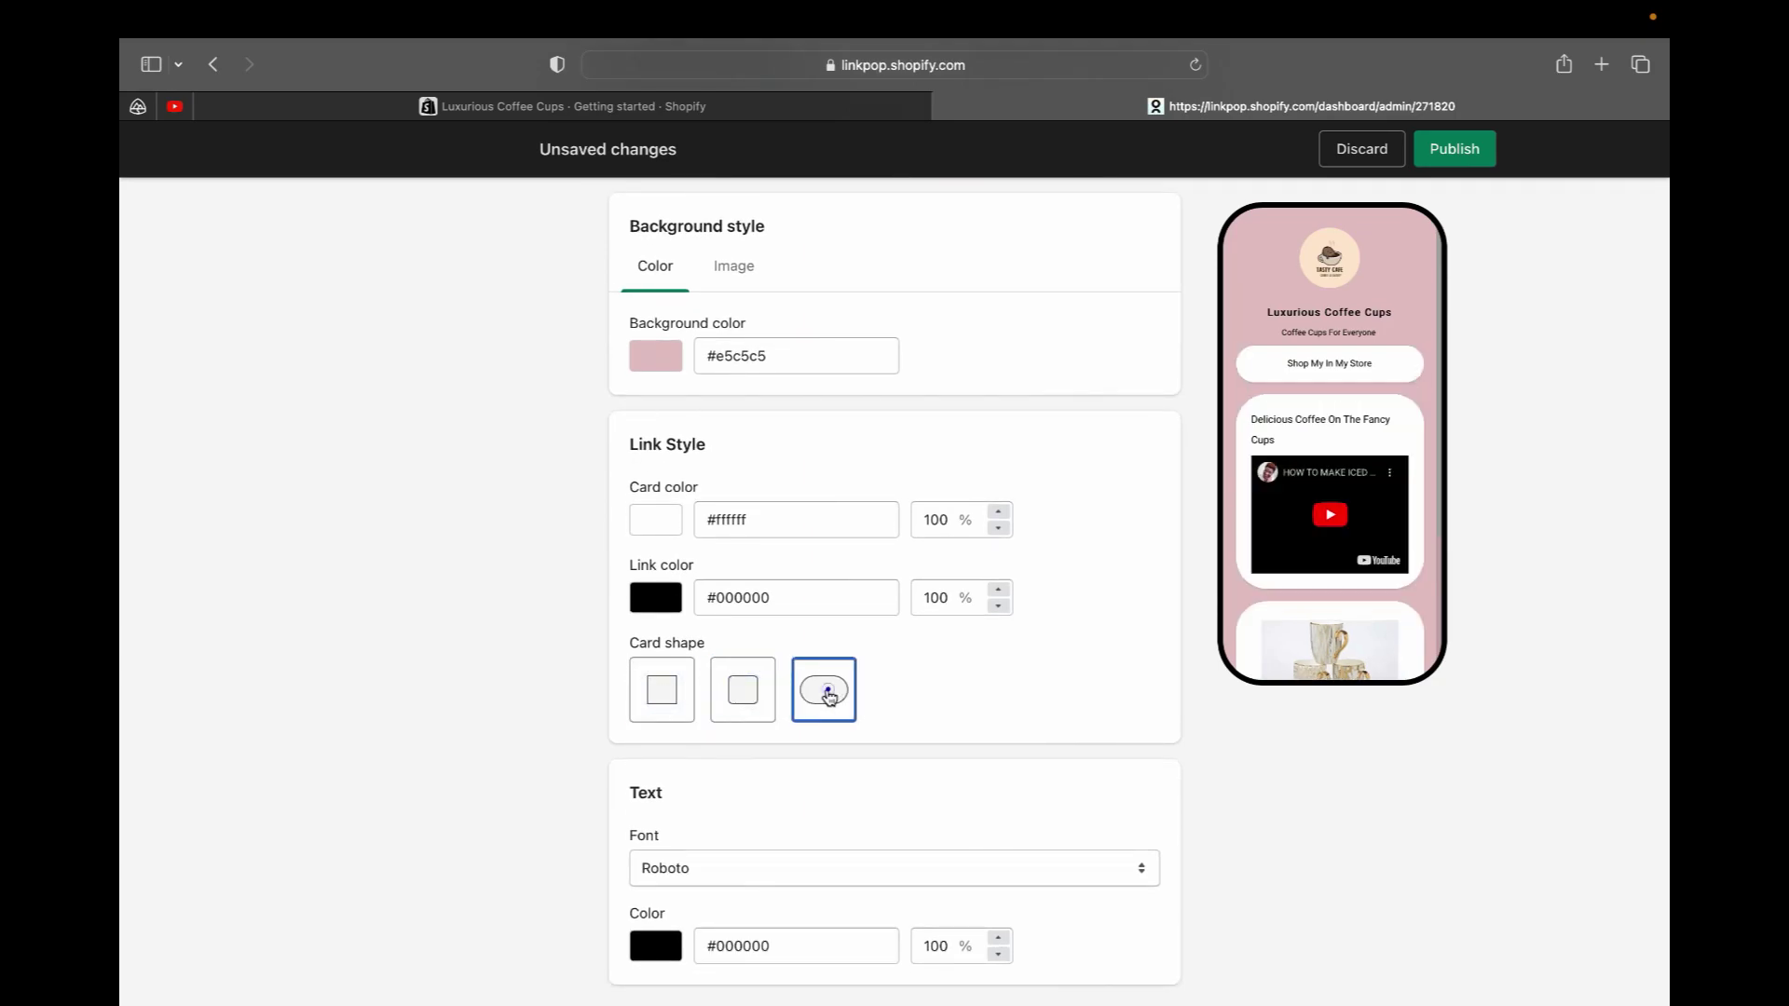
click(743, 689)
click(657, 689)
click(857, 687)
click(760, 690)
click(661, 690)
Try the Mulish and BioRhyme fonts, then settle on Lora for the page text
scroll(958, 781, down, 3)
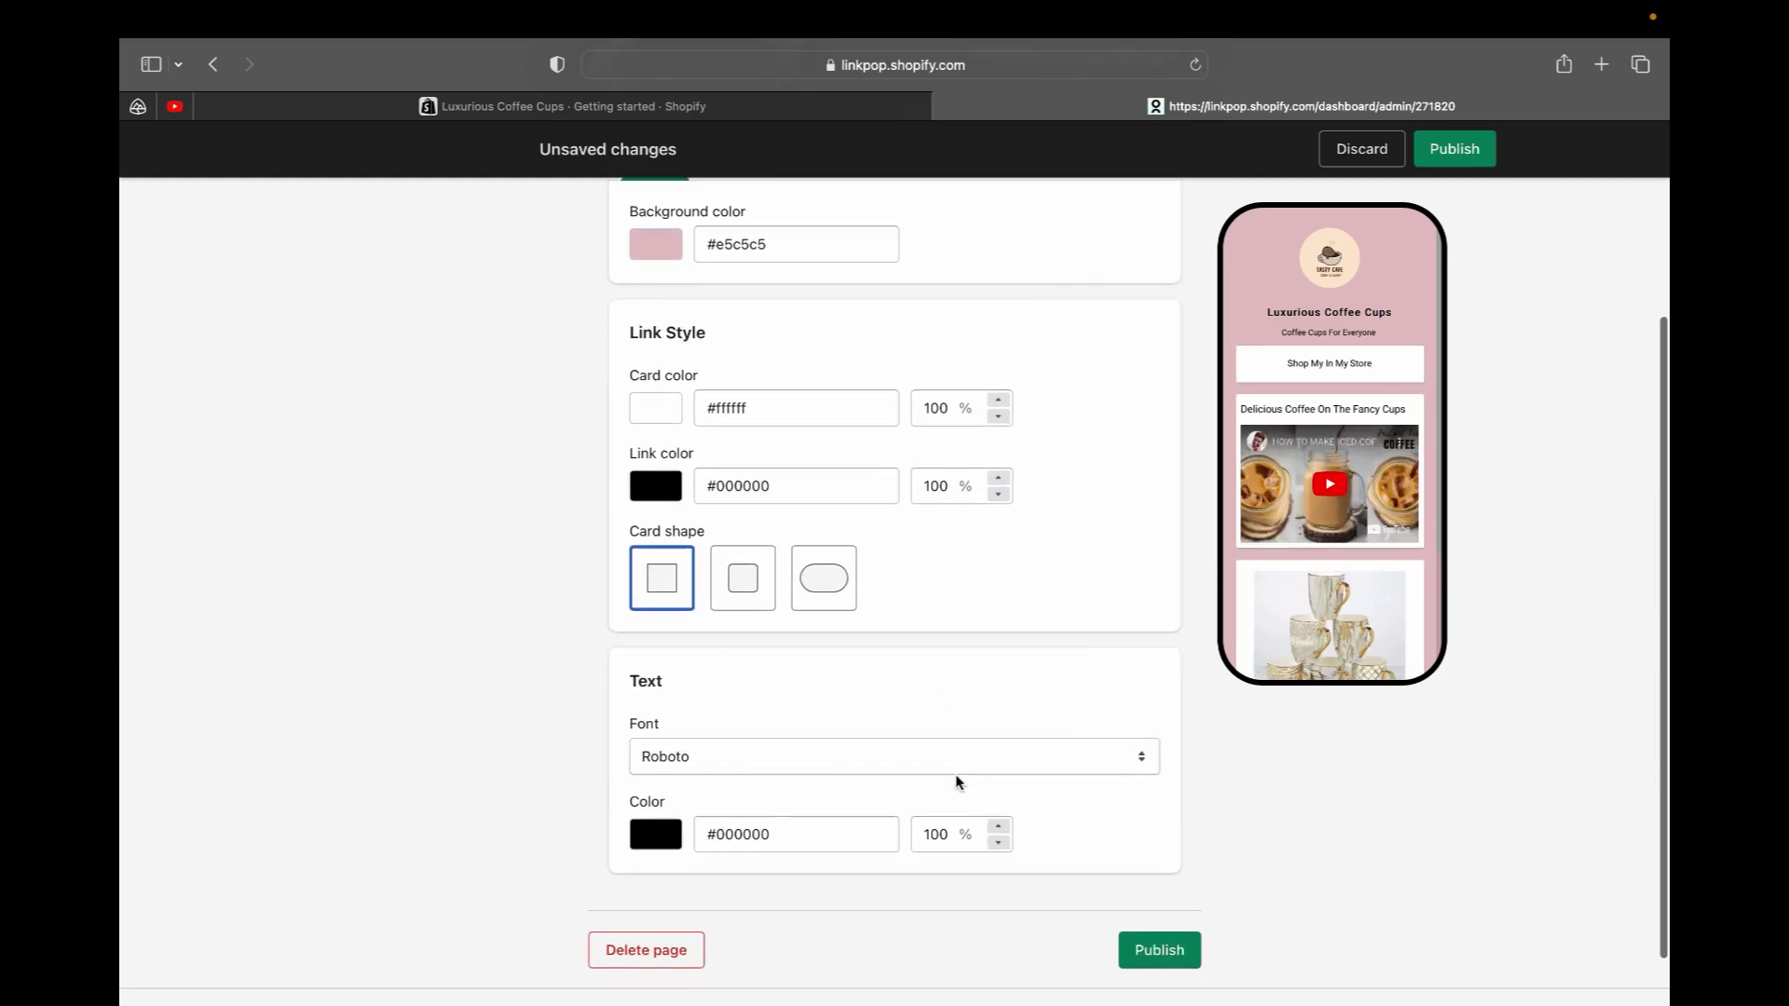
click(671, 710)
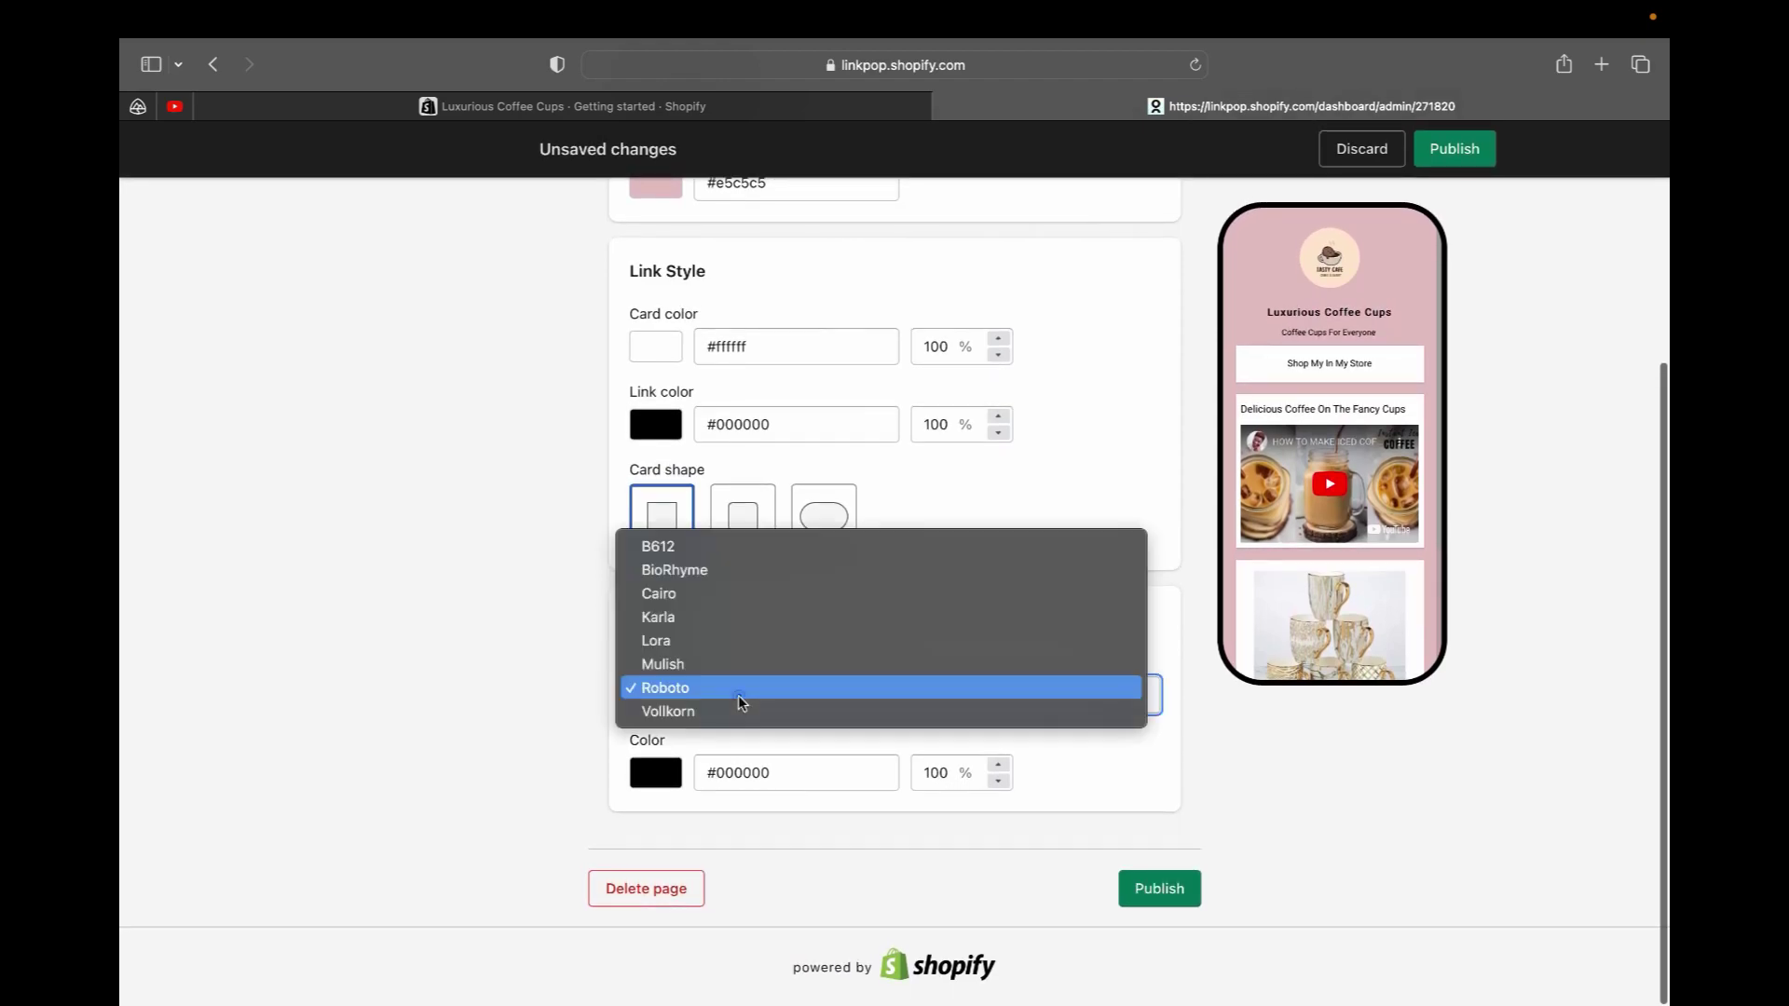
click(687, 661)
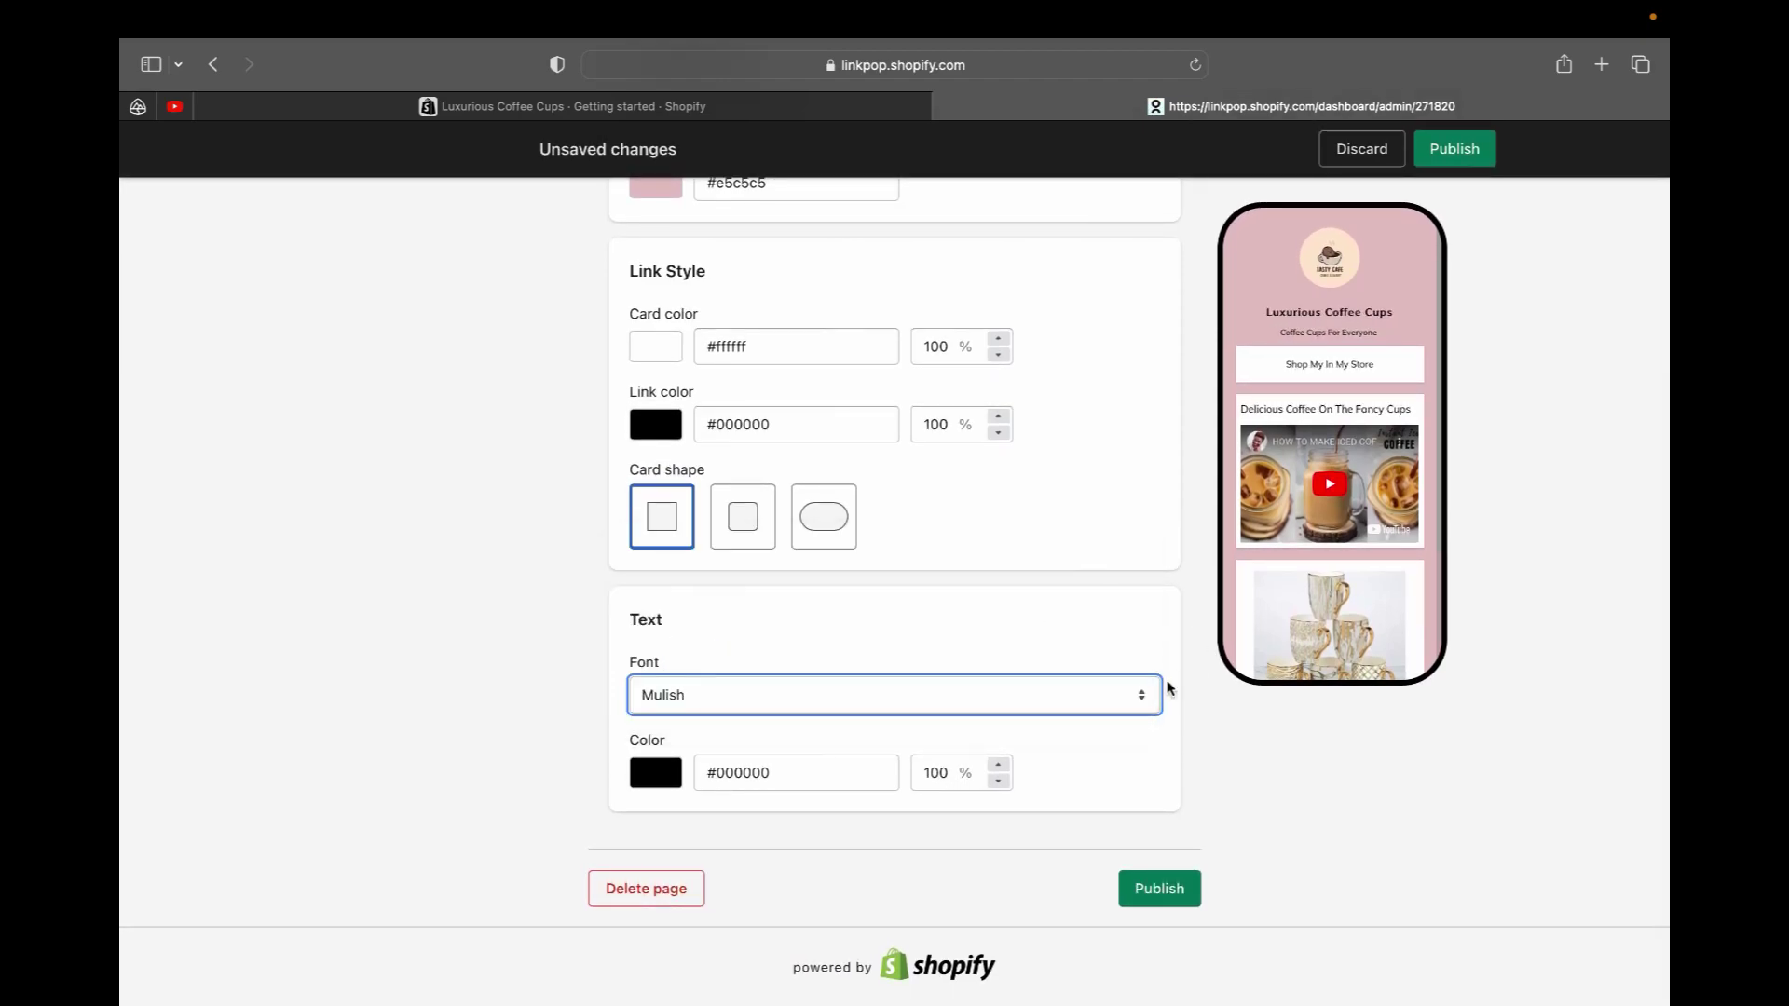
click(1140, 693)
click(826, 602)
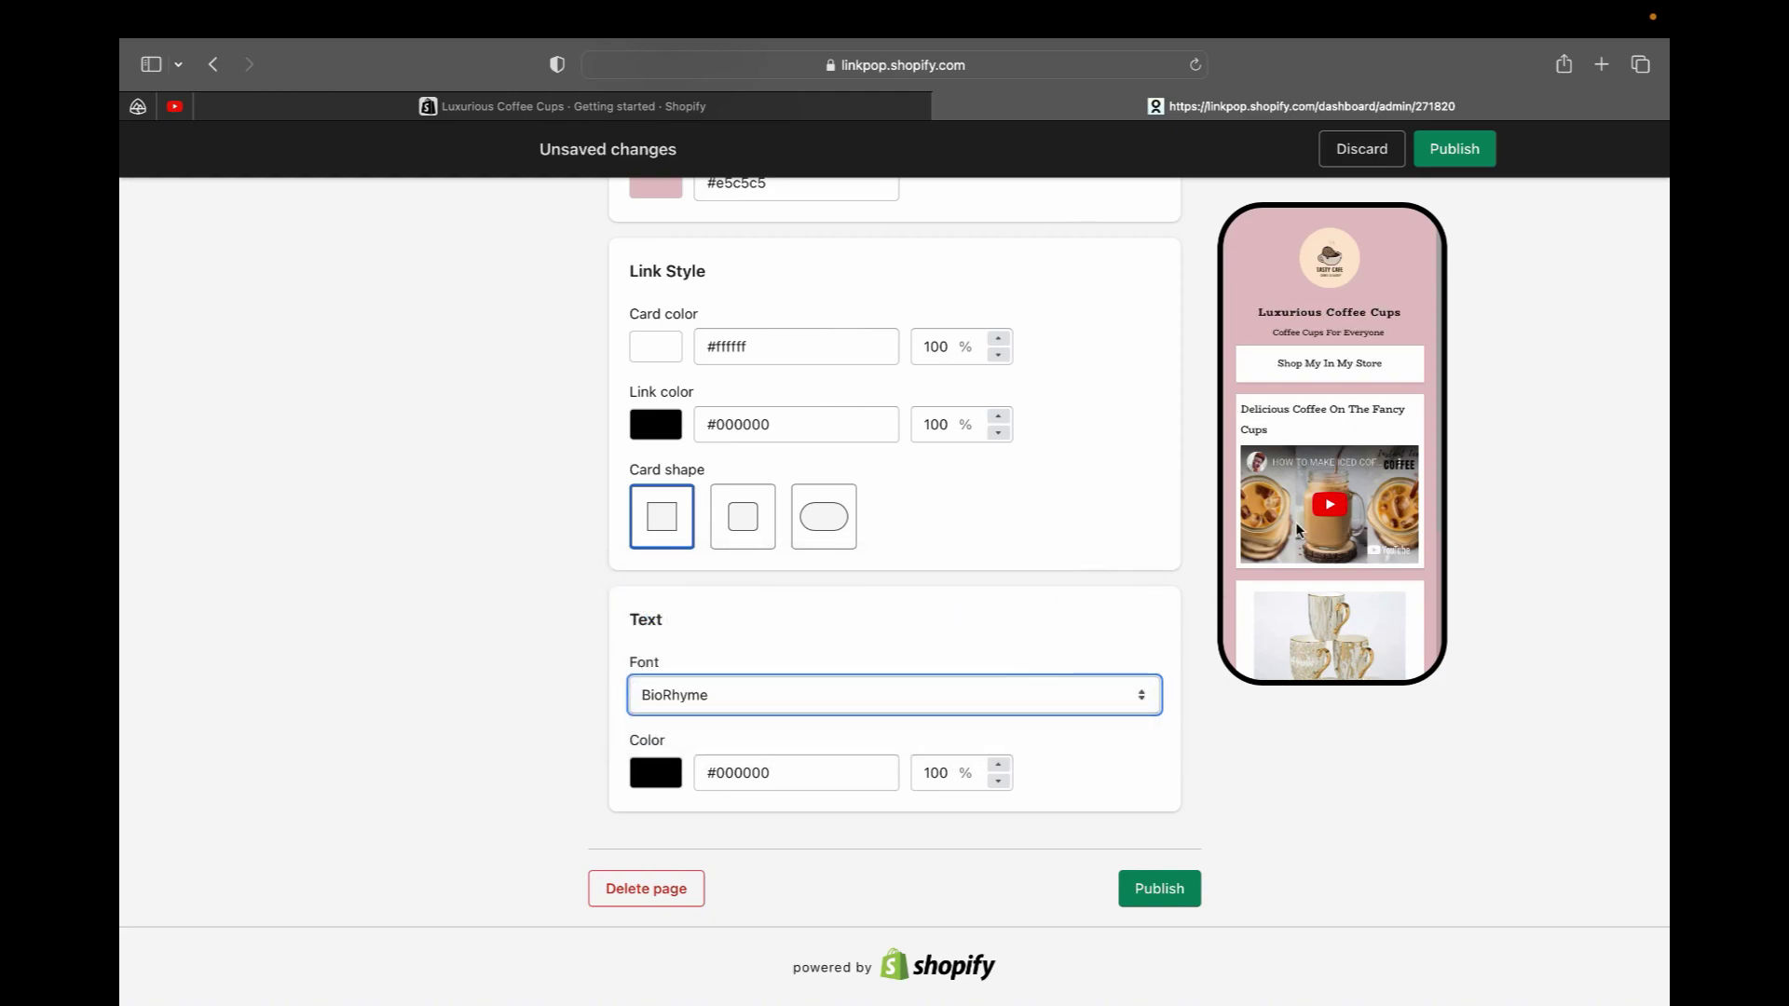
click(1134, 706)
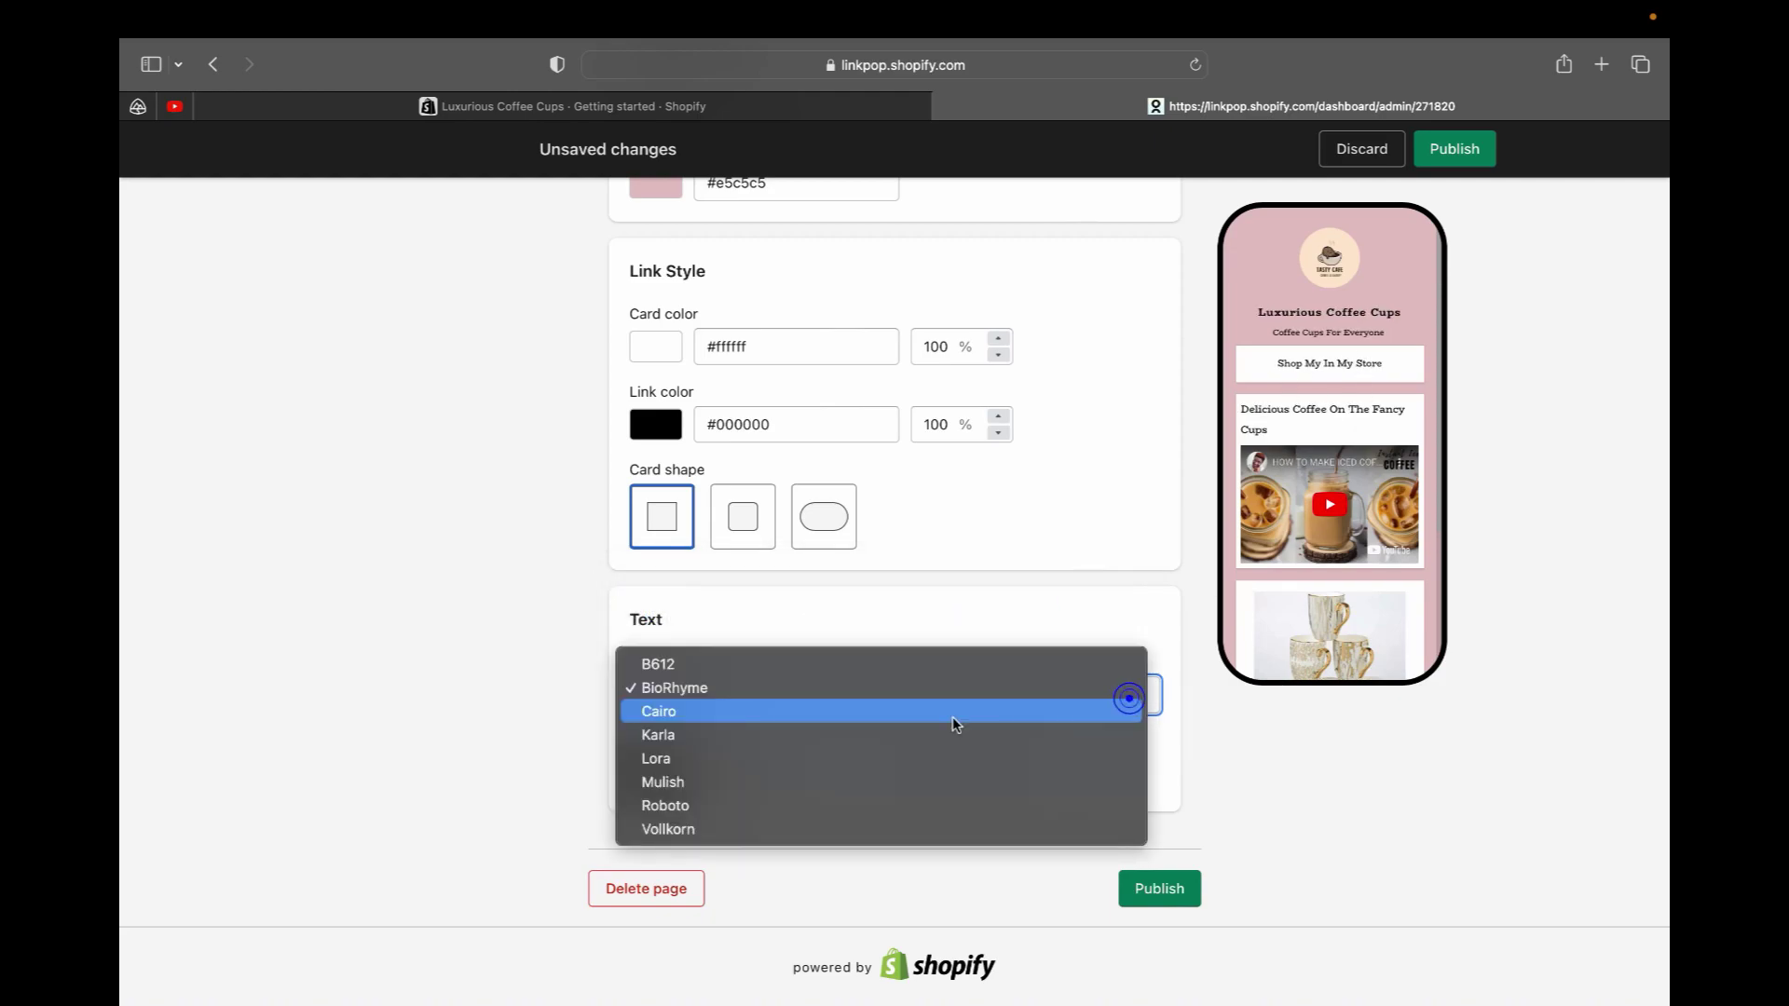
click(875, 747)
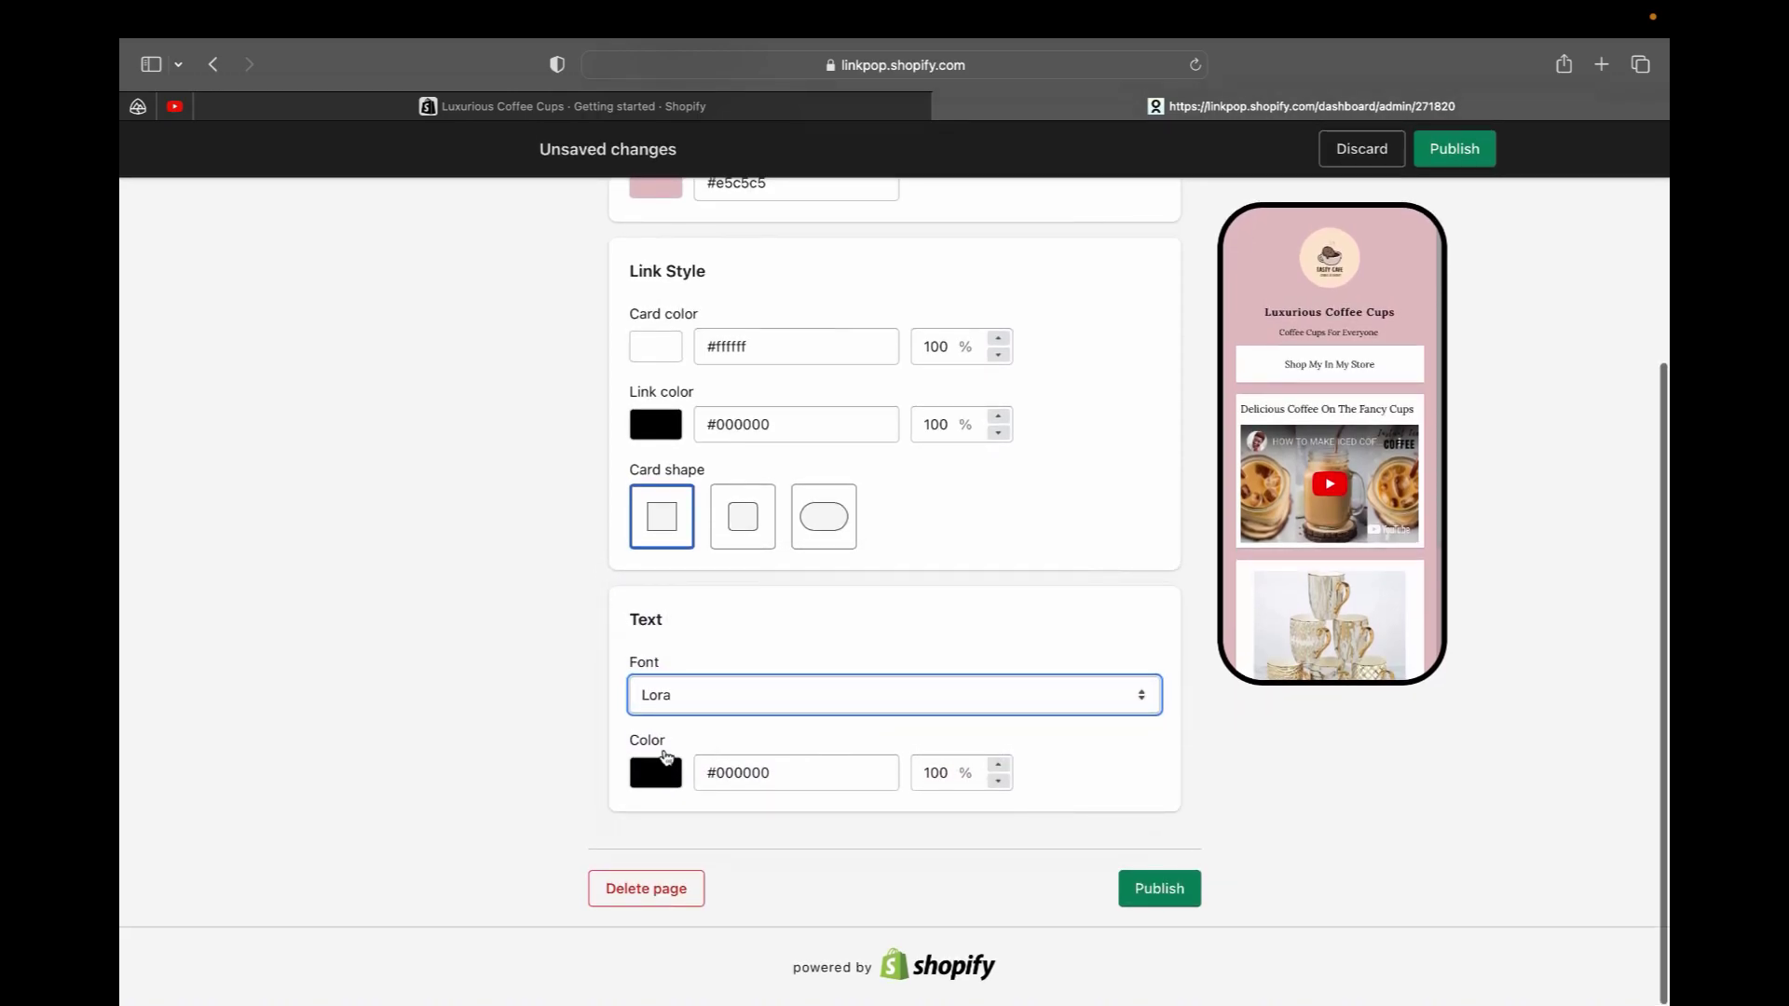
click(658, 770)
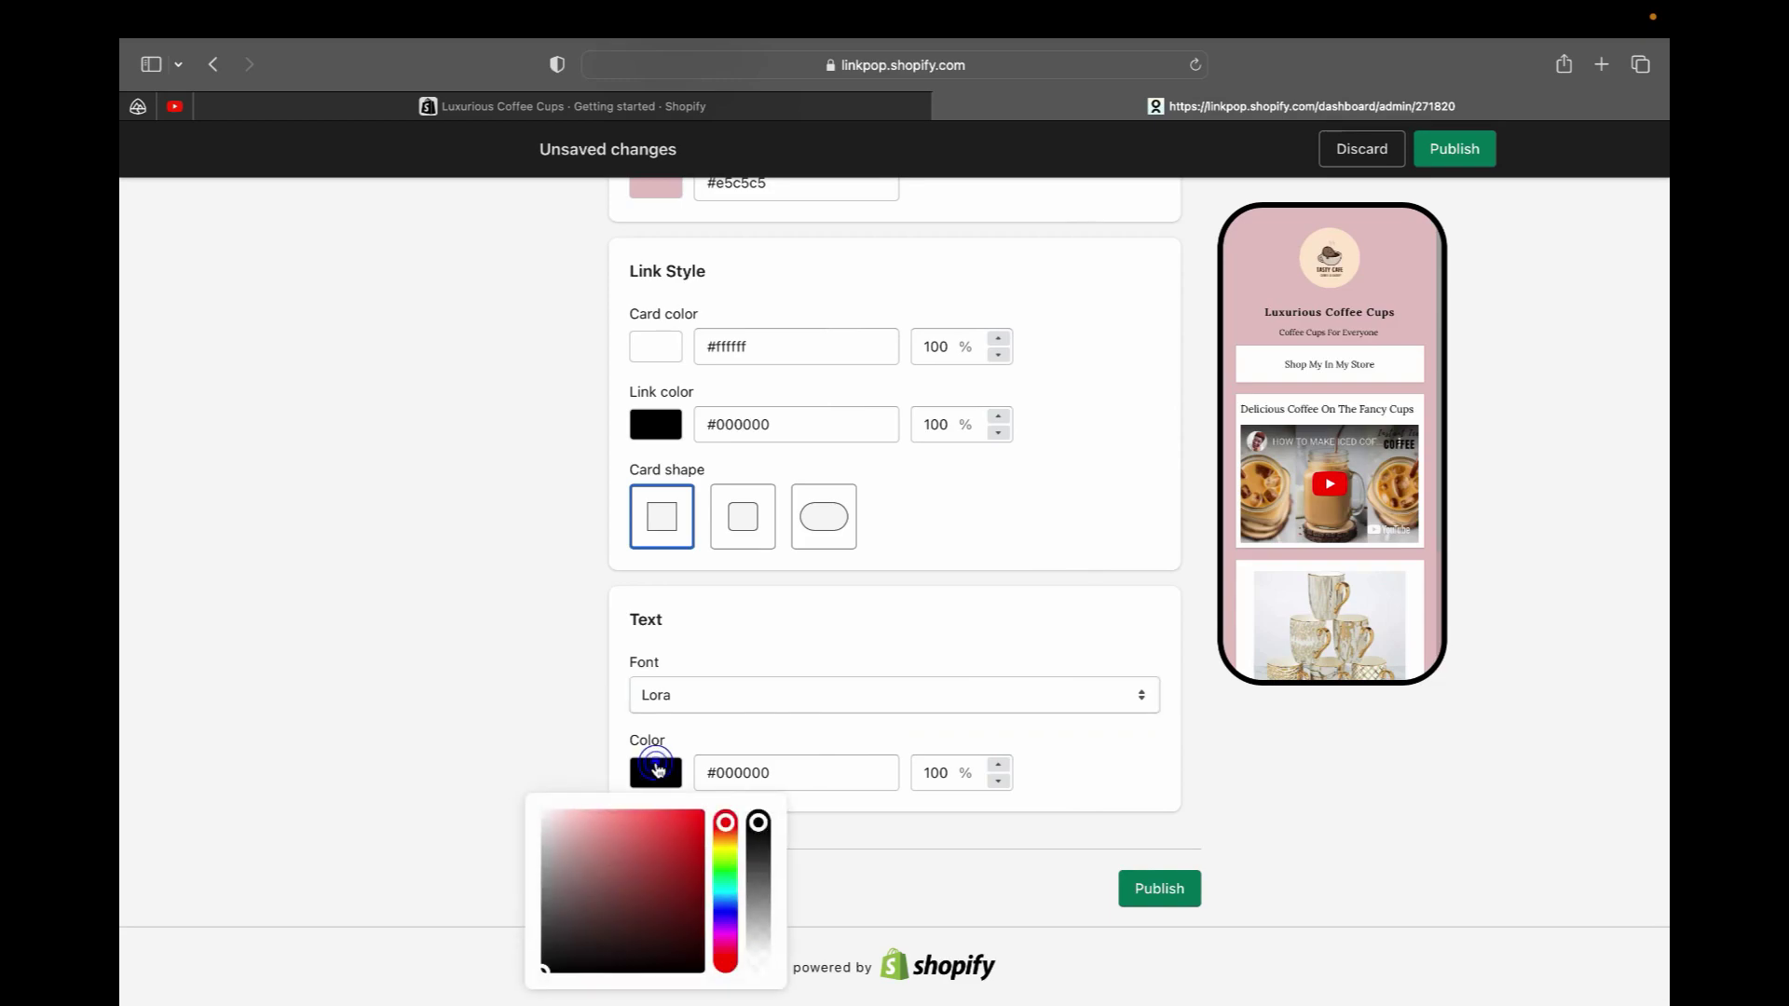
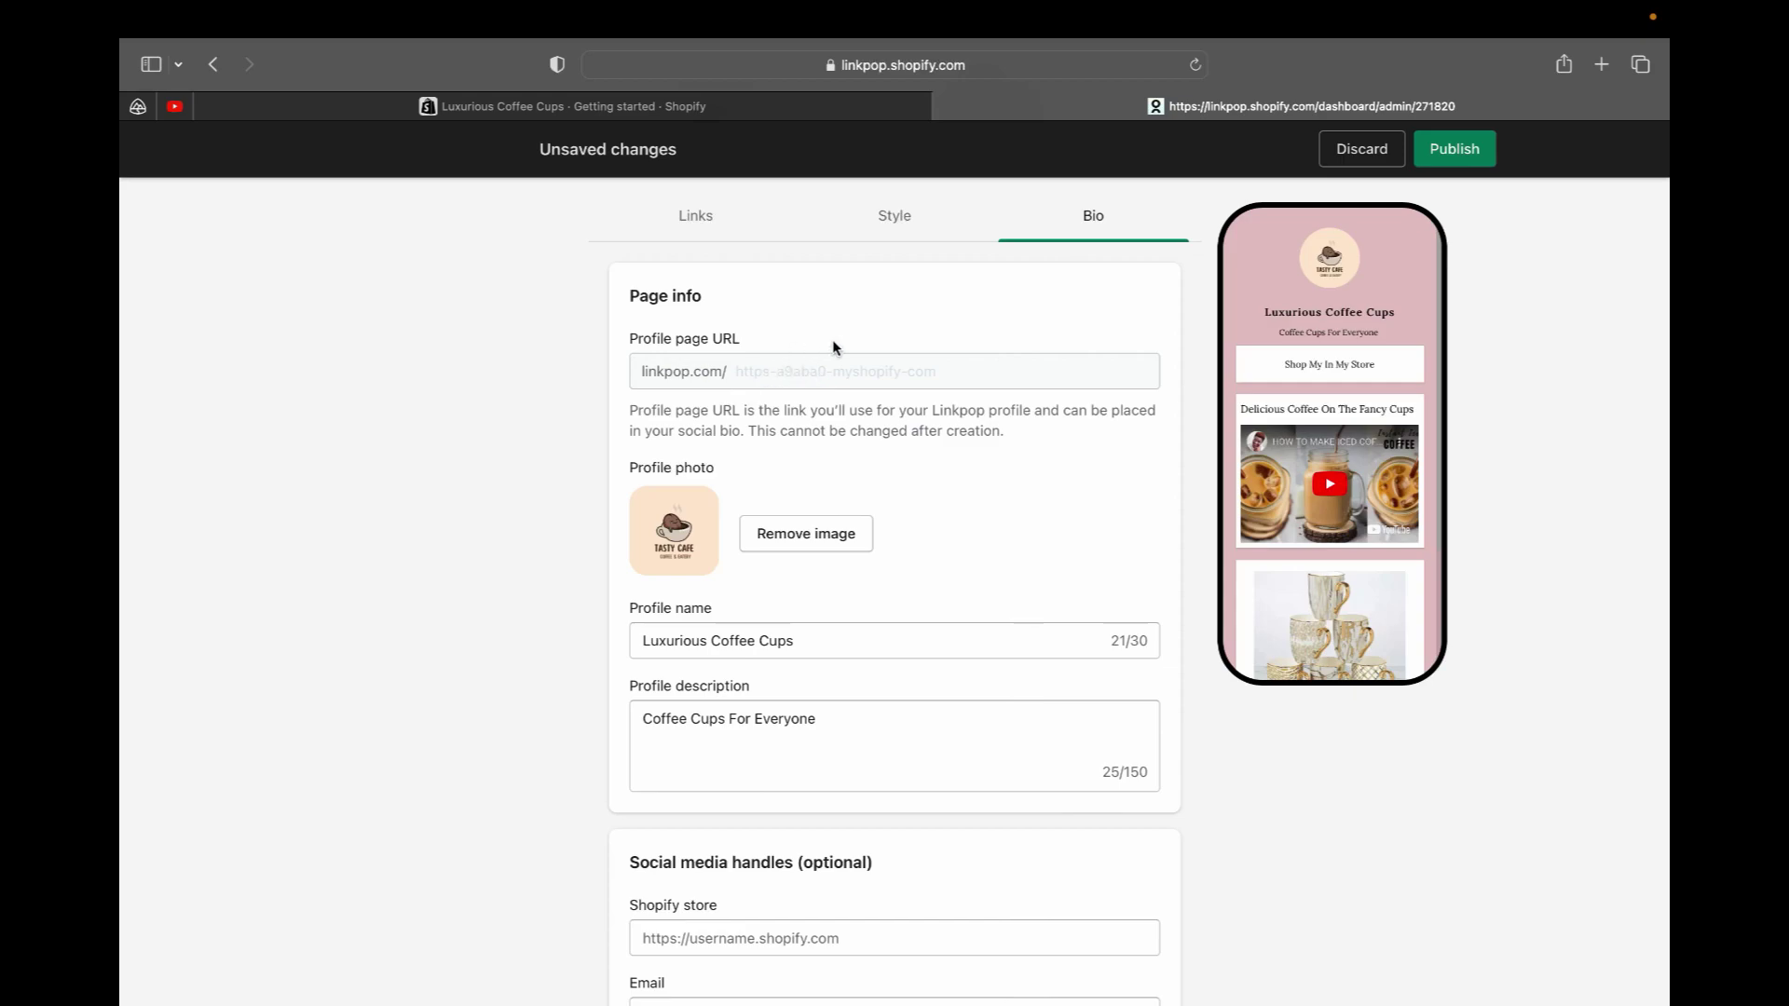
Paste the Shopify store address into the store field and start entering the contact e-mail
scroll(819, 397, down, 1)
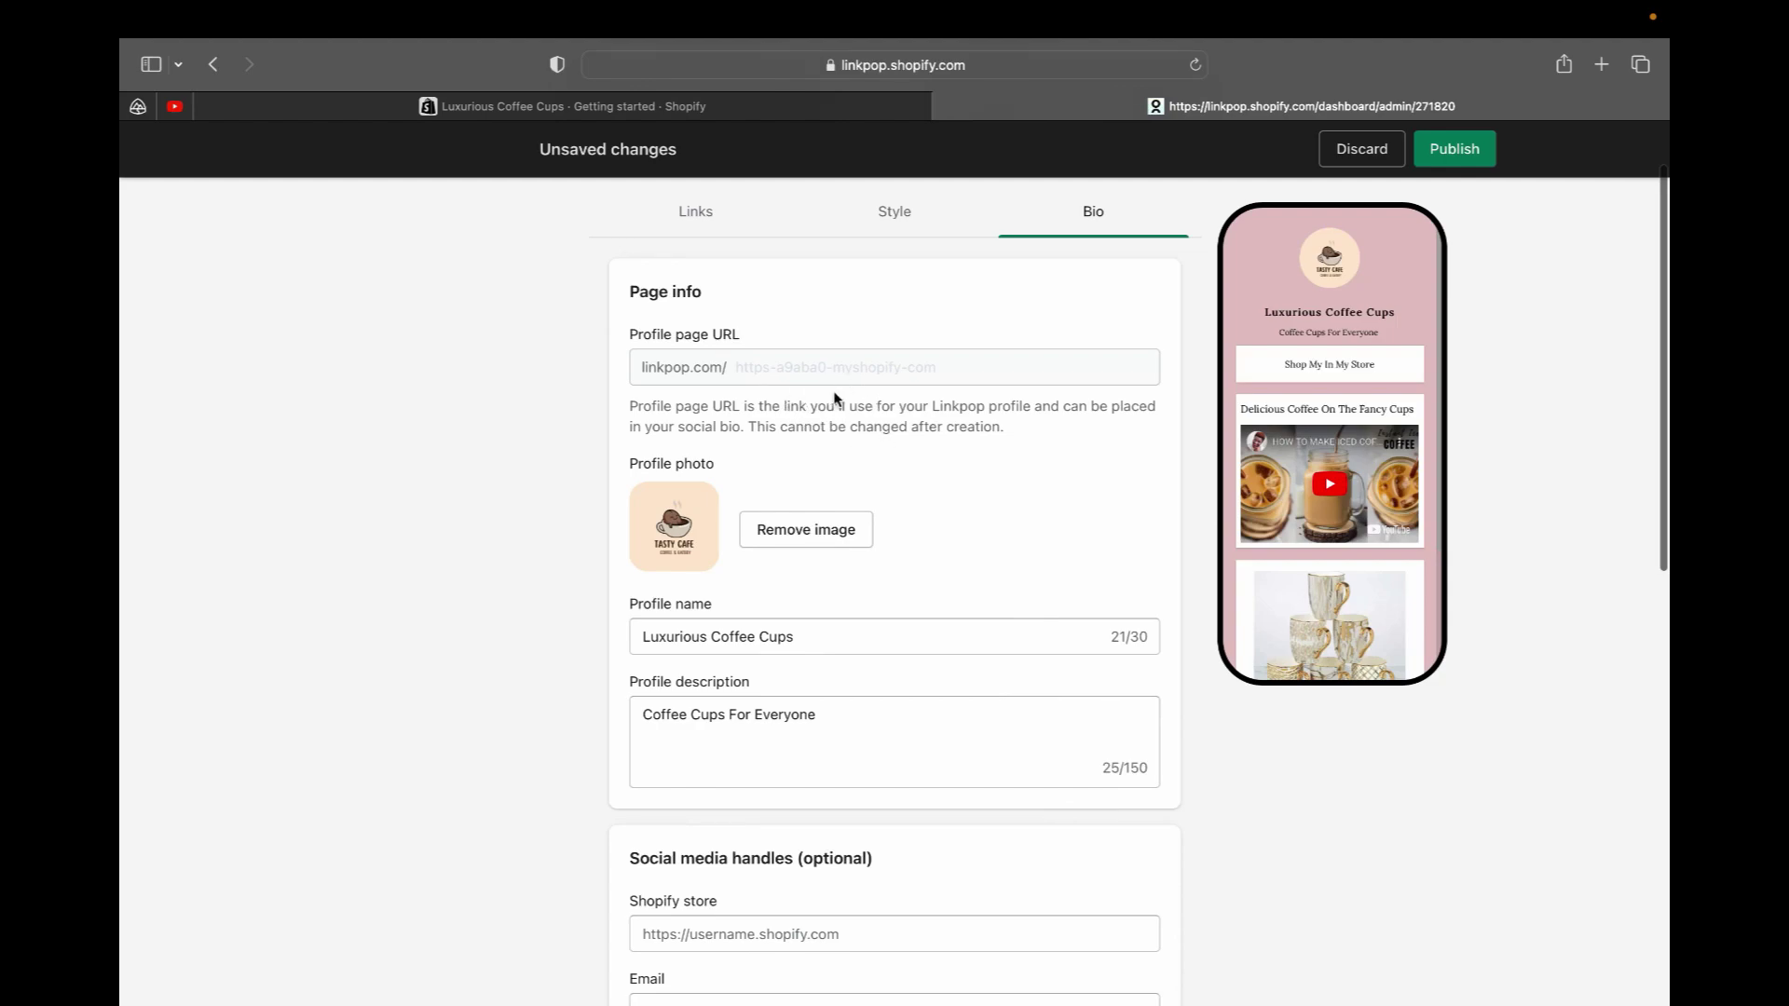
scroll(832, 390, down, 5)
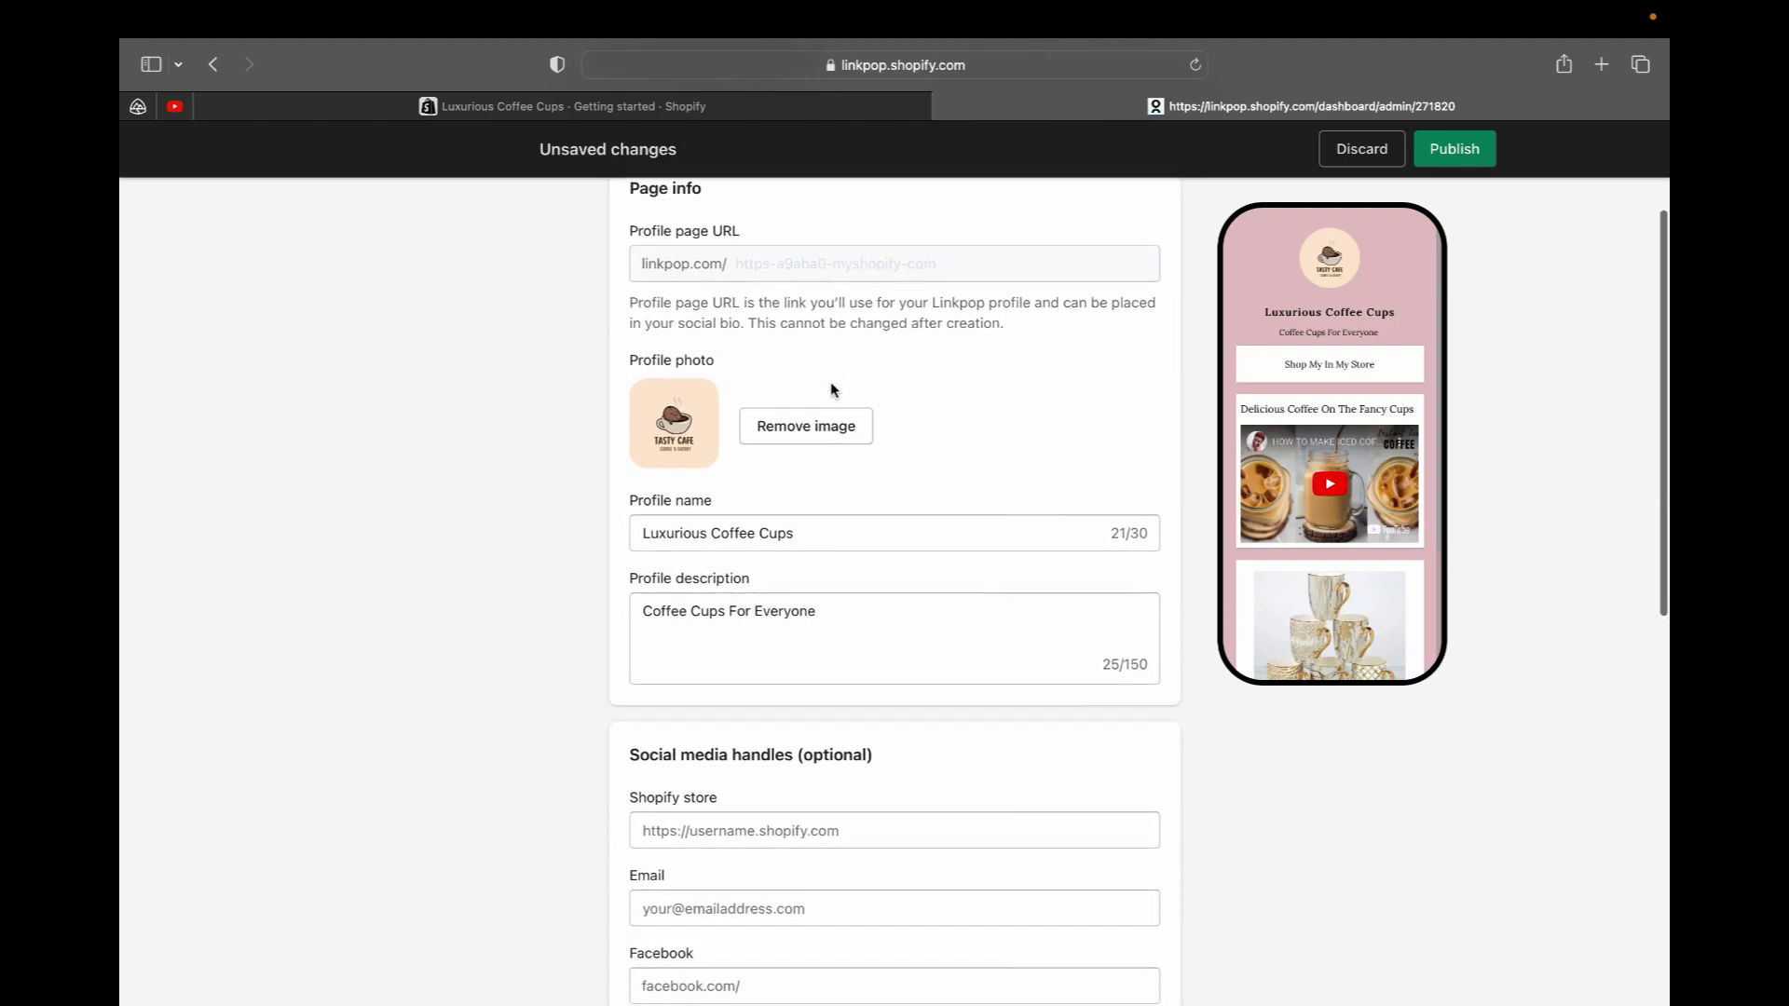
scroll(831, 384, down, 1)
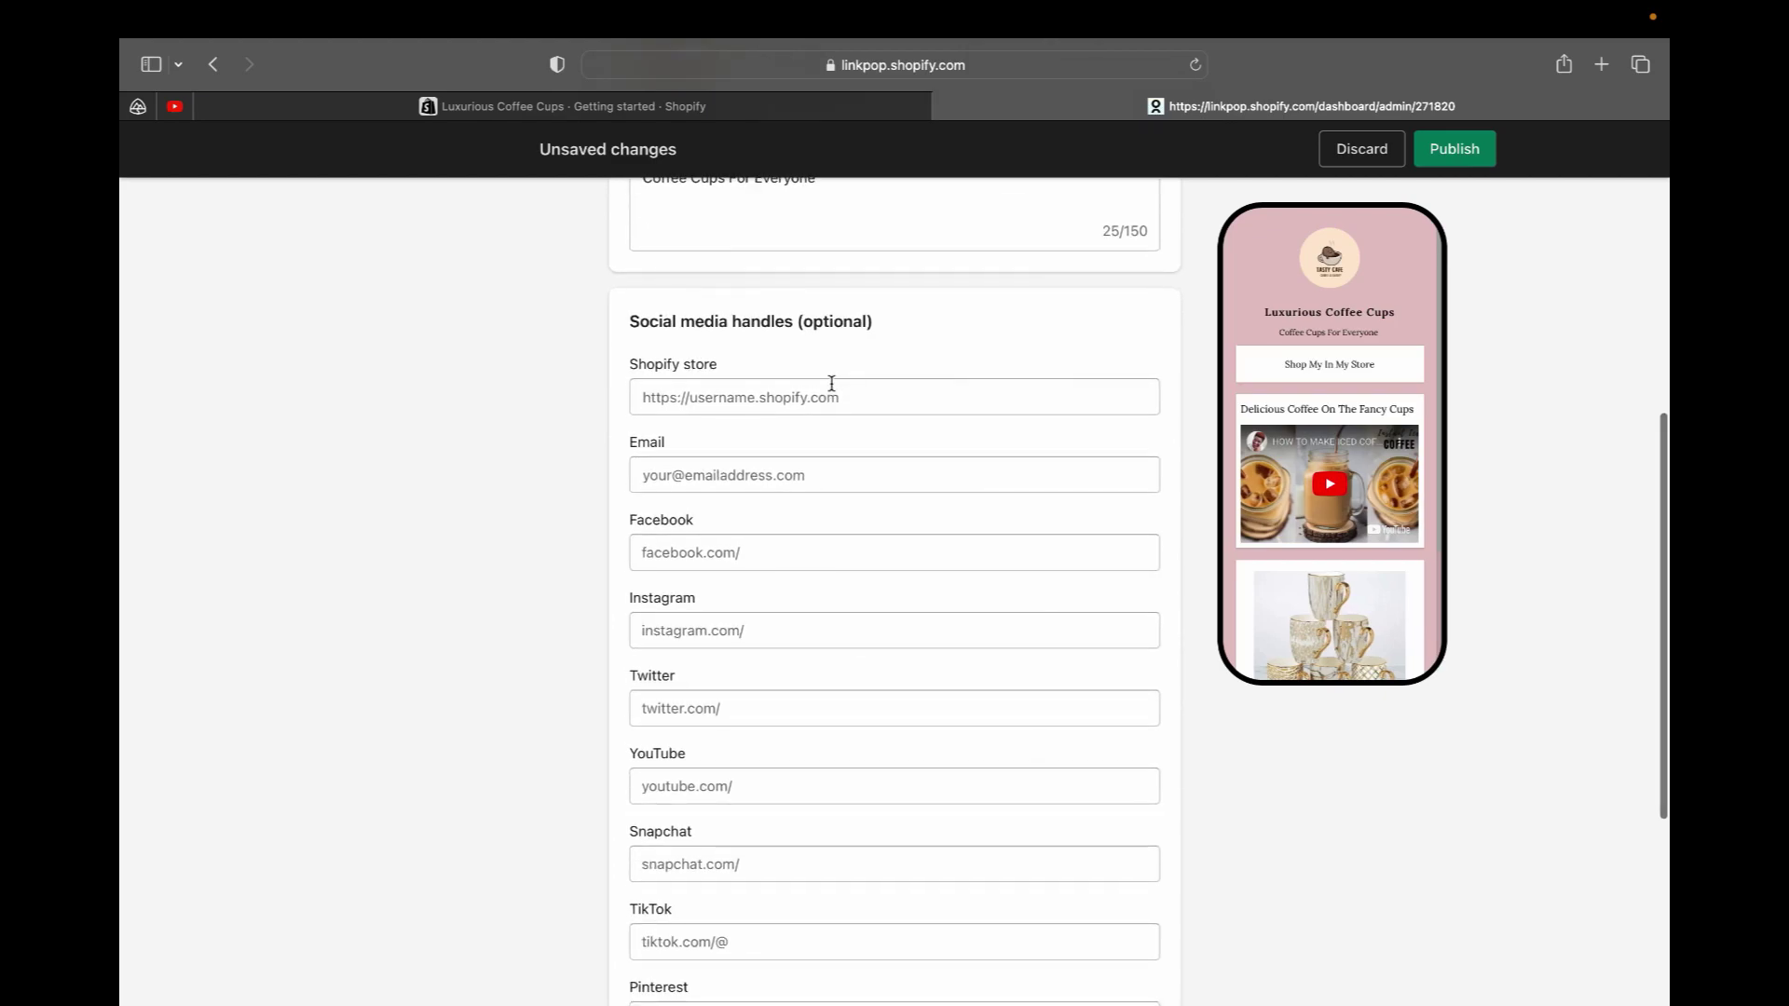
scroll(831, 384, down, 3)
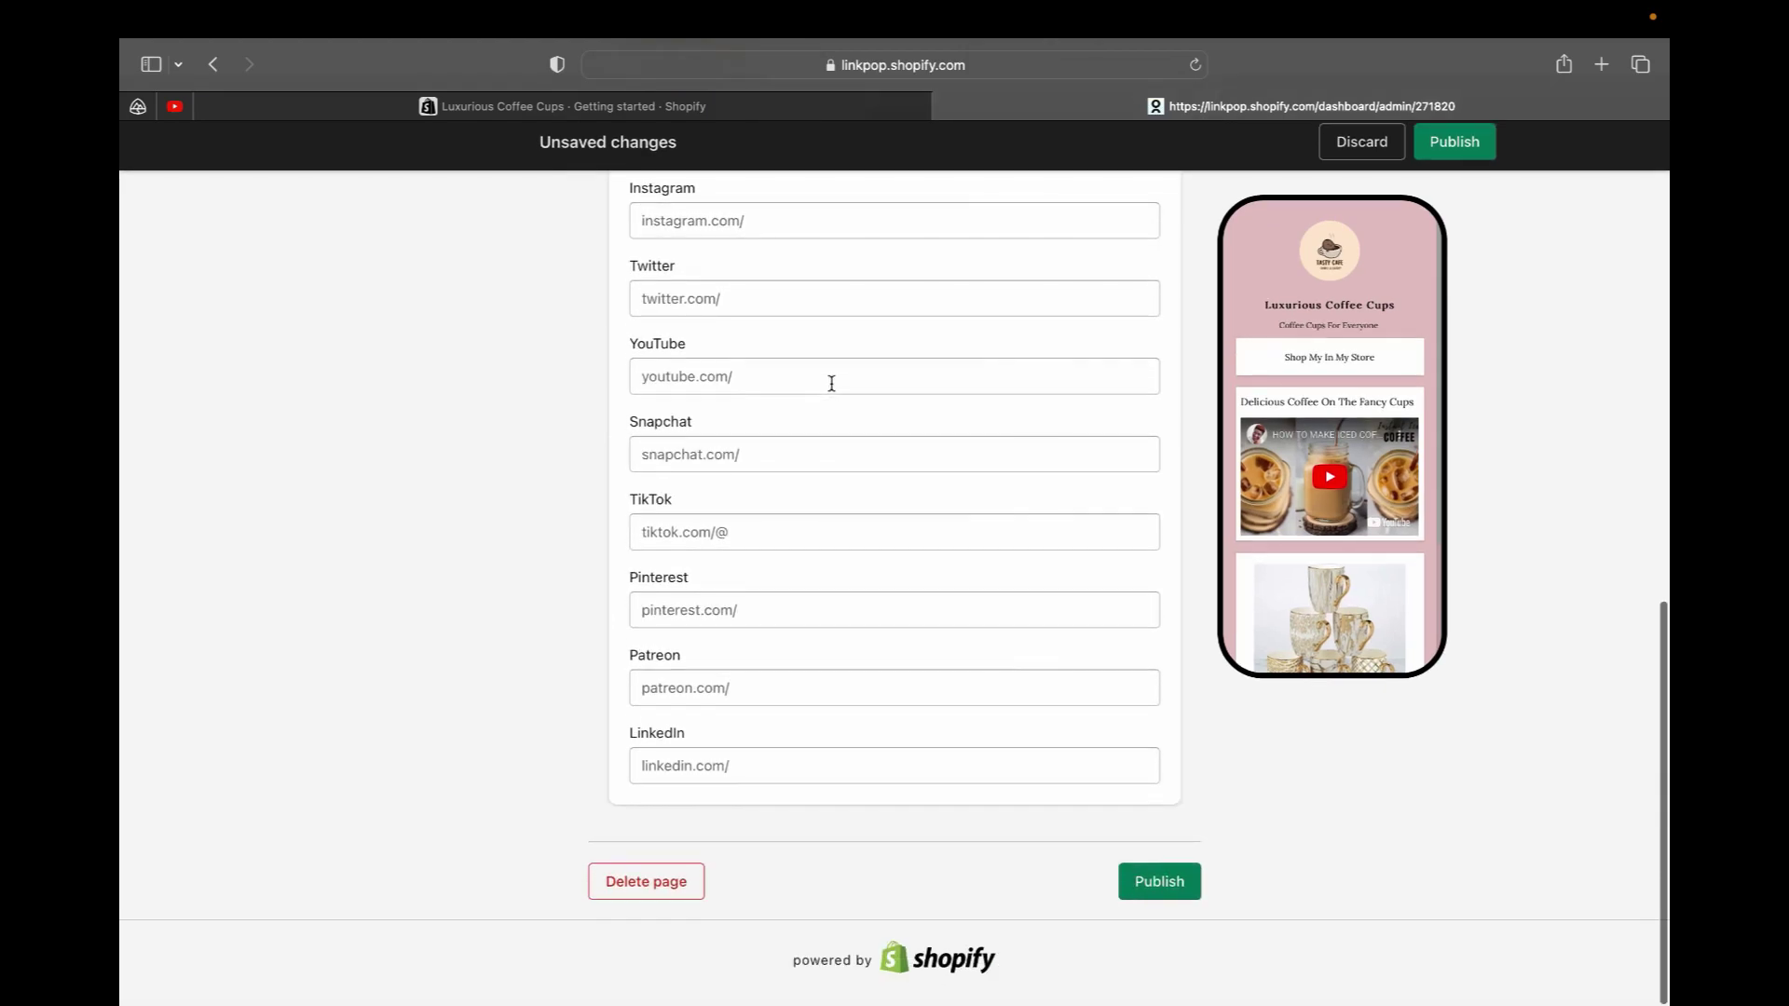
scroll(829, 473, up, 5)
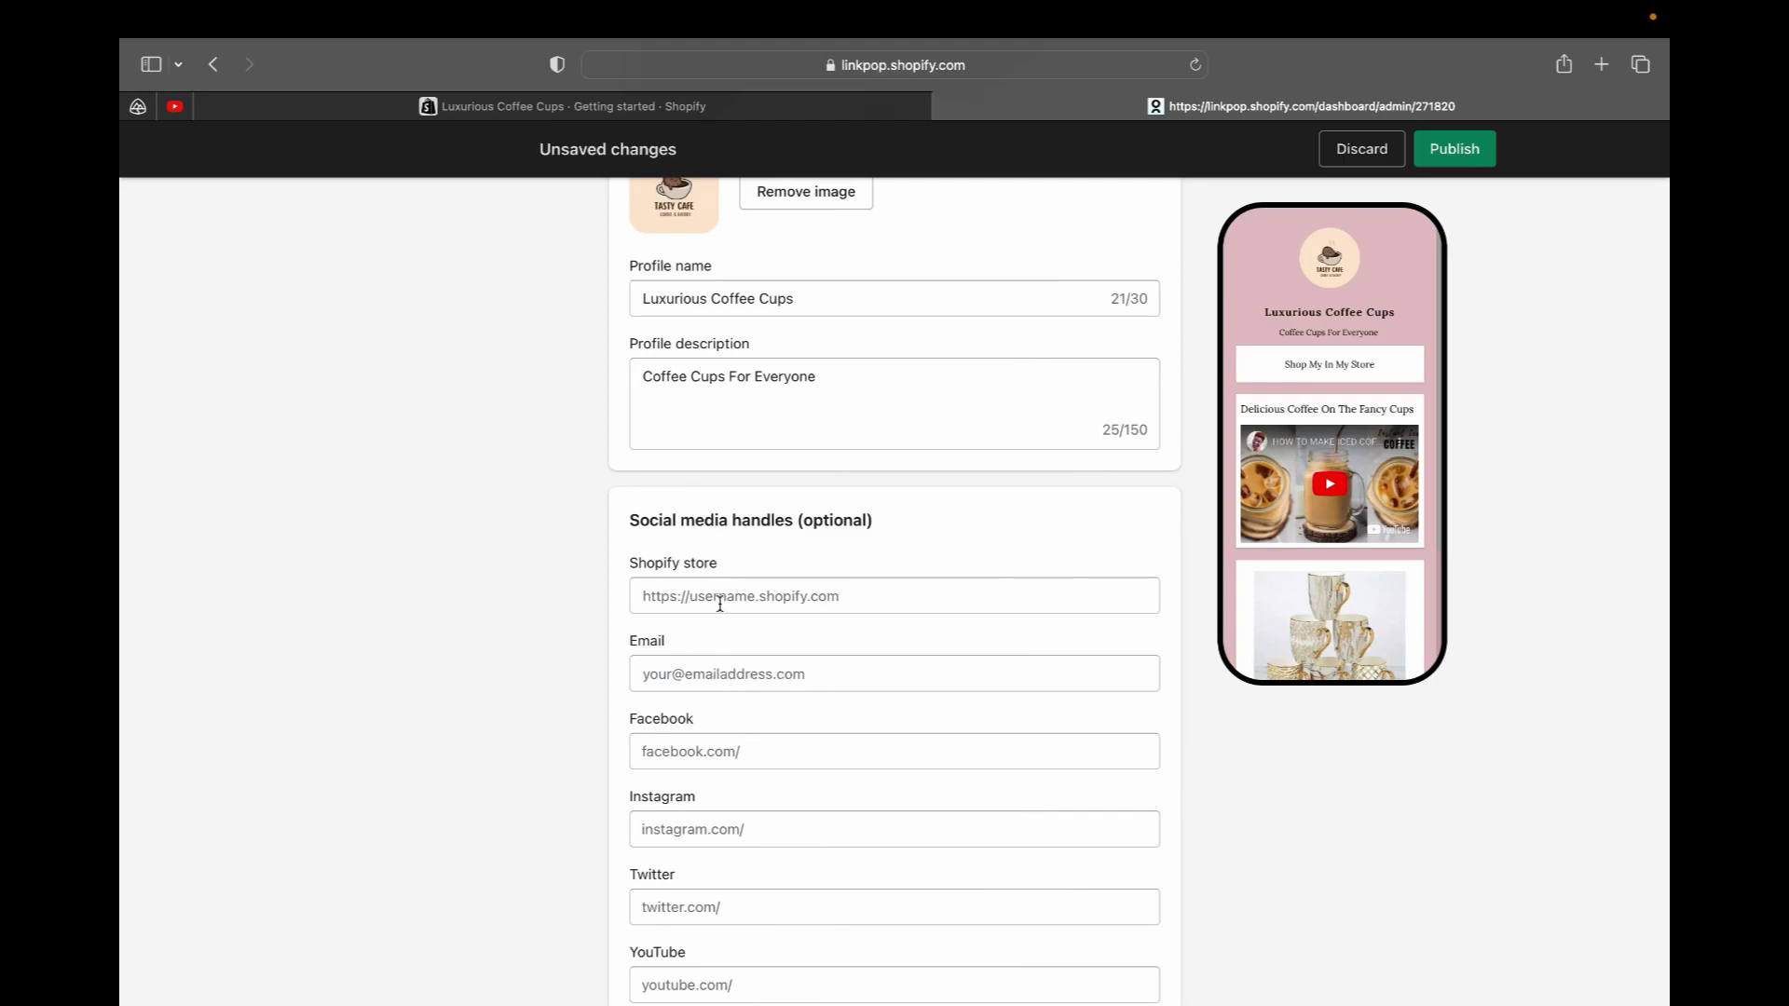
click(836, 597)
right_click(836, 597)
click(860, 662)
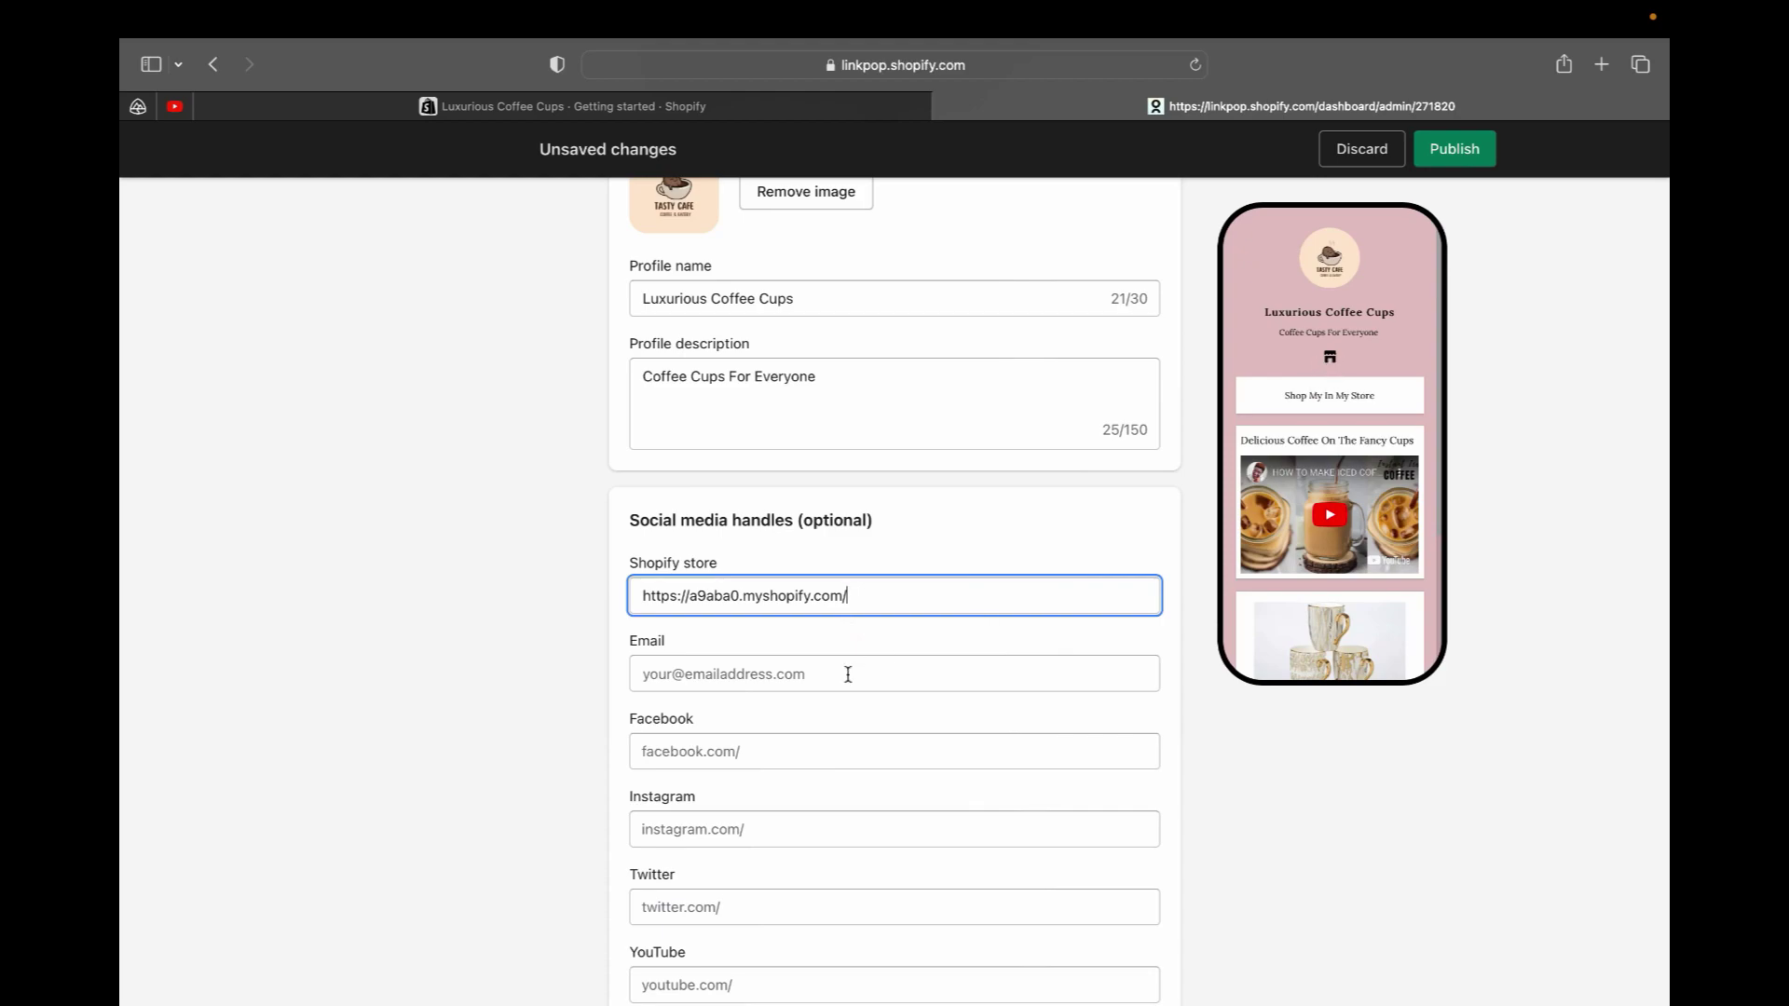
click(817, 678)
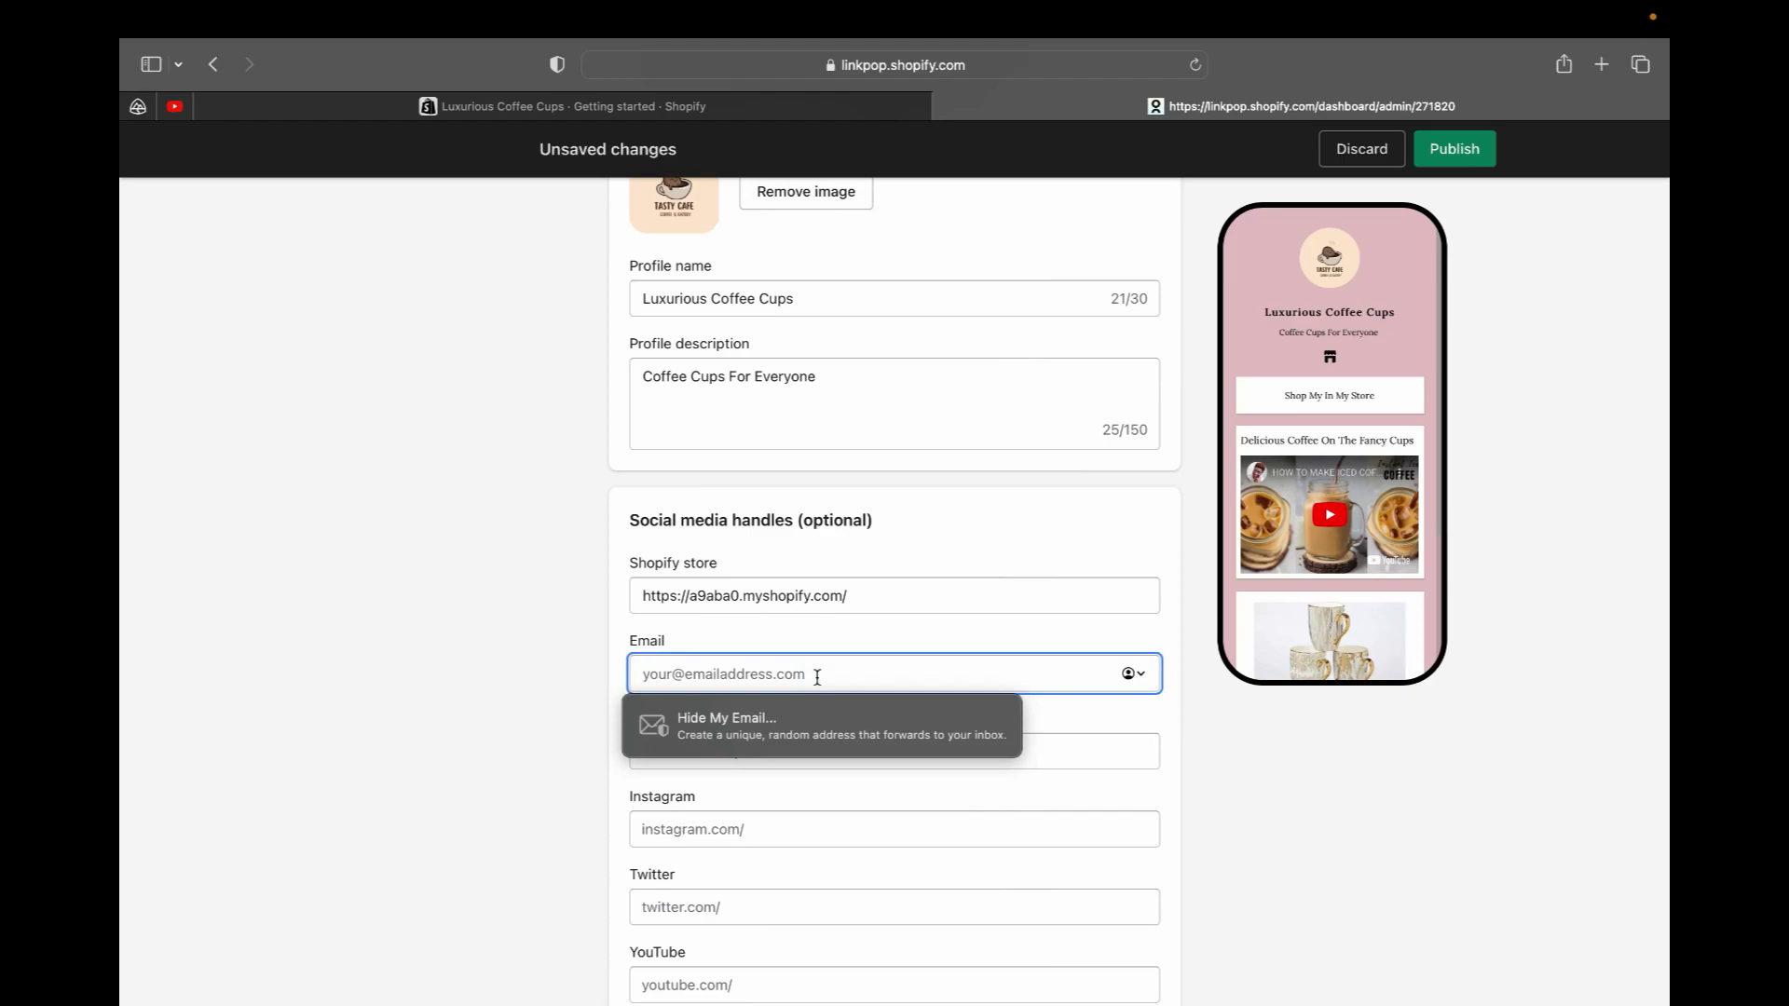
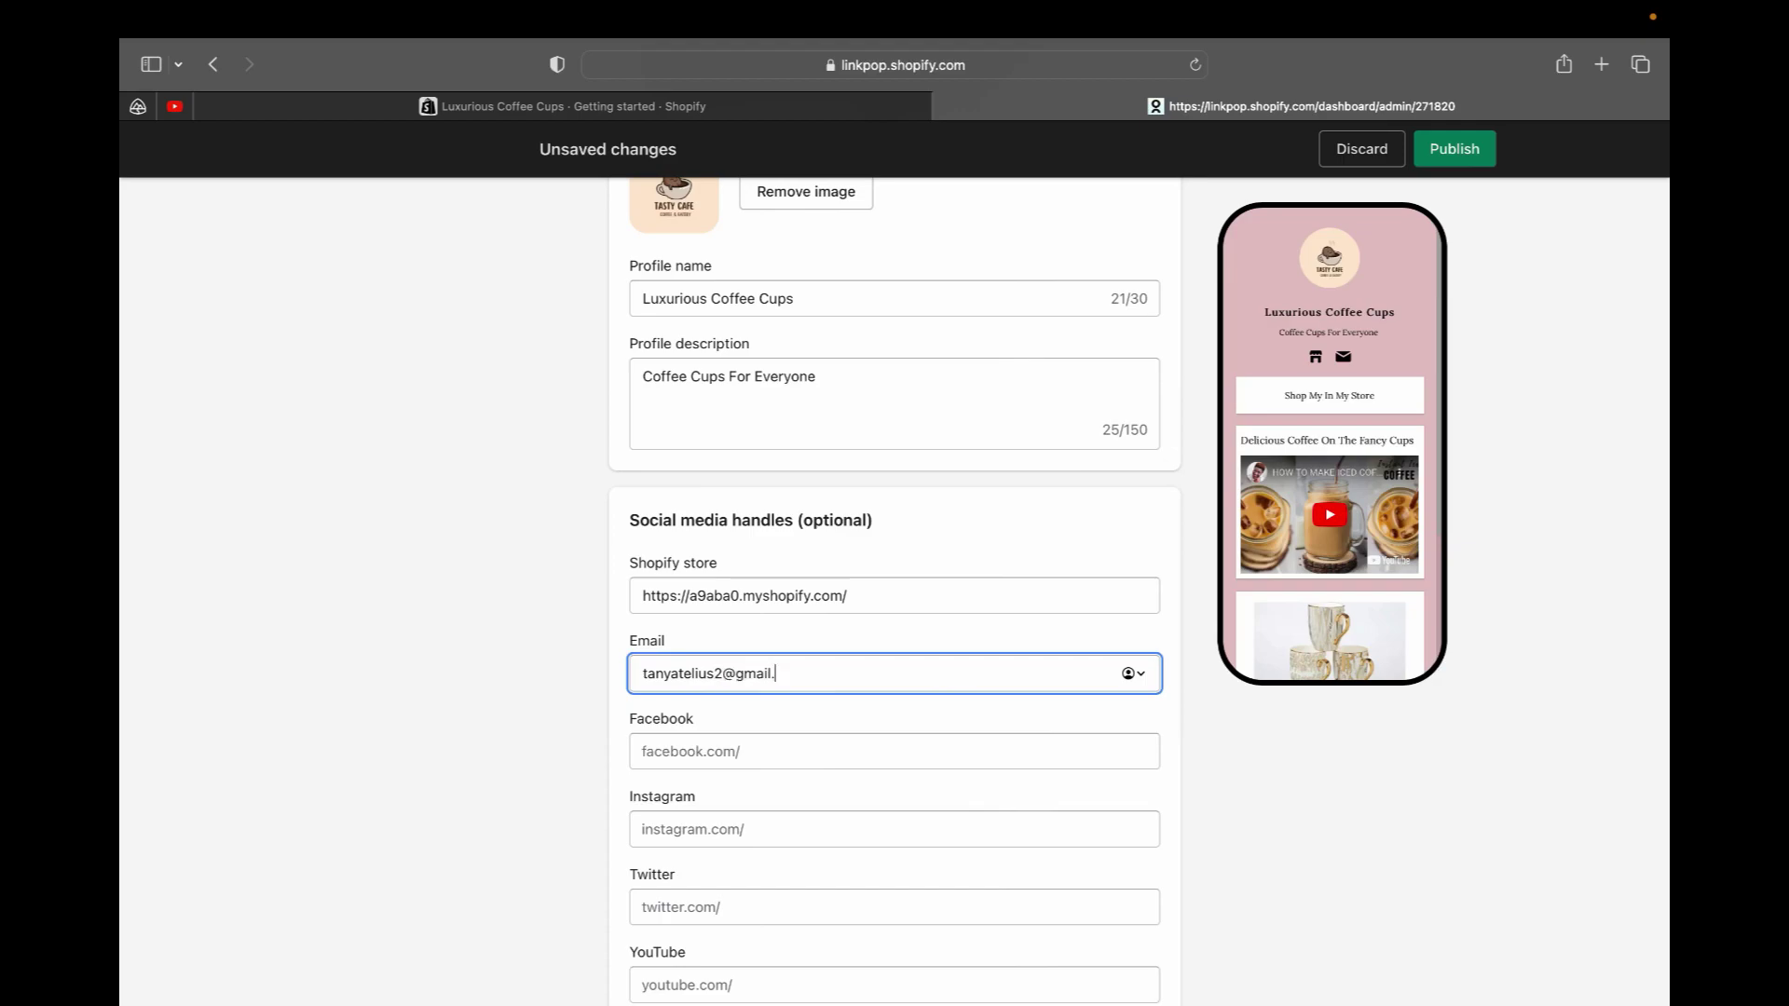
Enter cups as the Instagram handle, correcting a mistyped letter
click(812, 751)
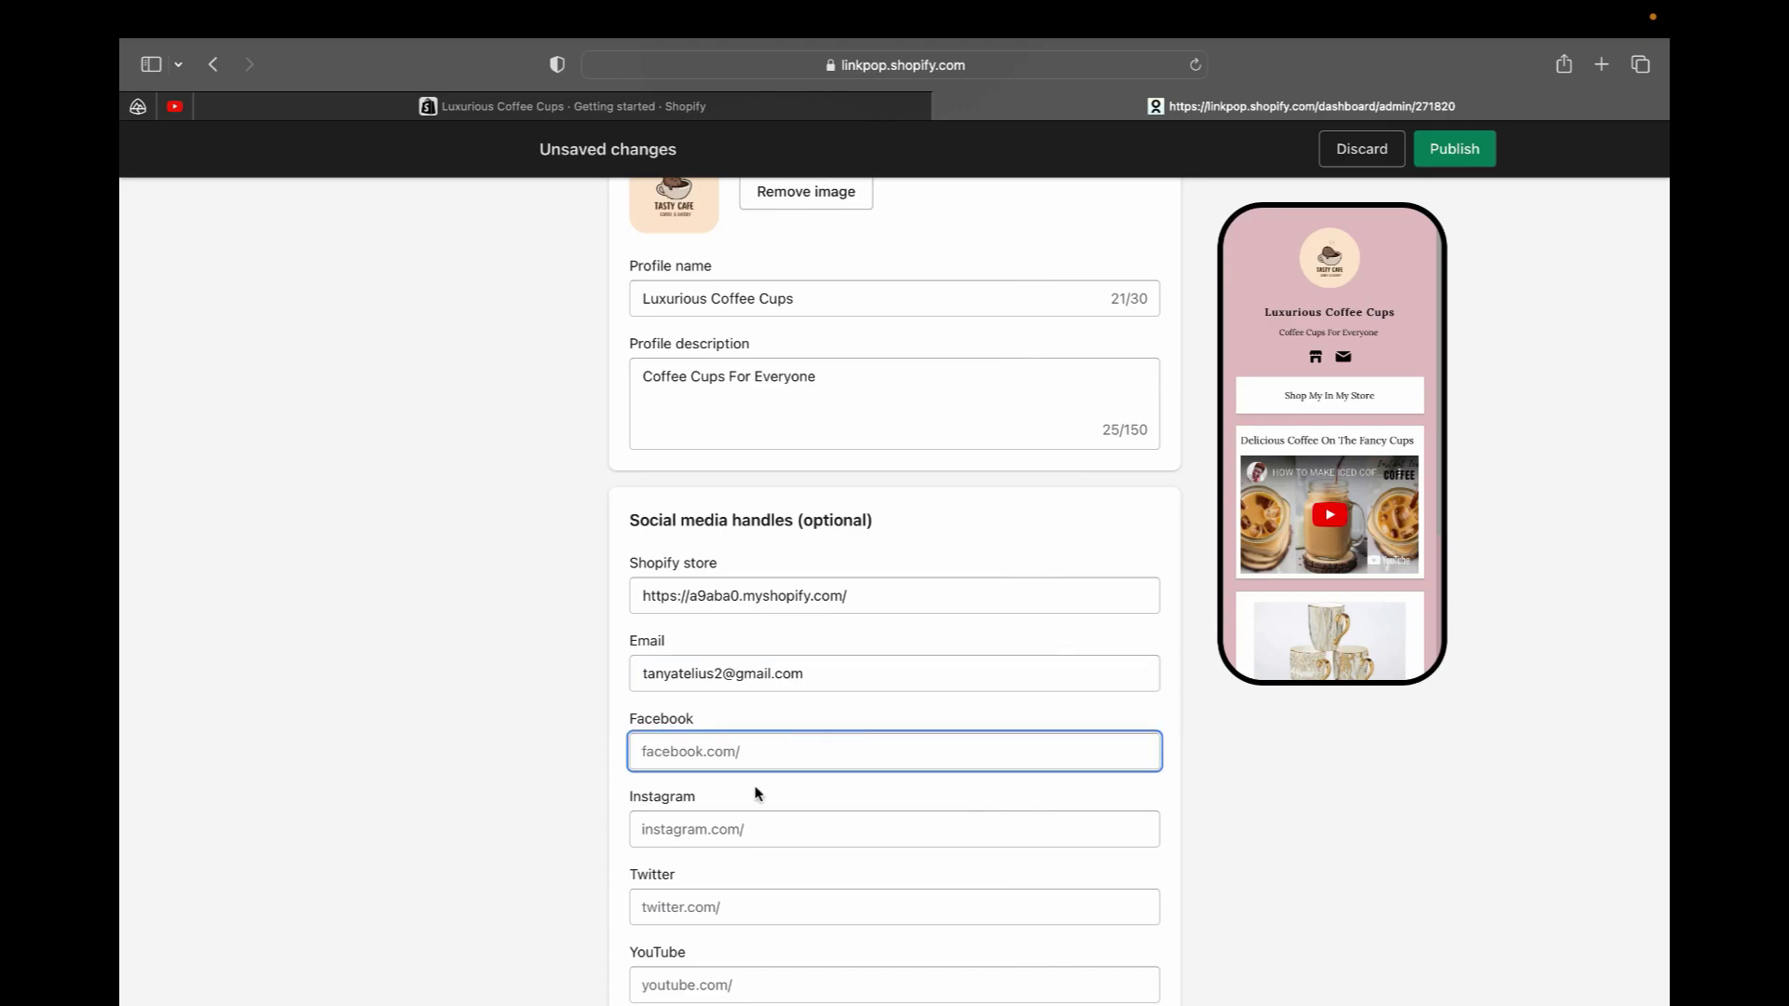
scroll(755, 791, down, 2)
scroll(756, 793, down, 2)
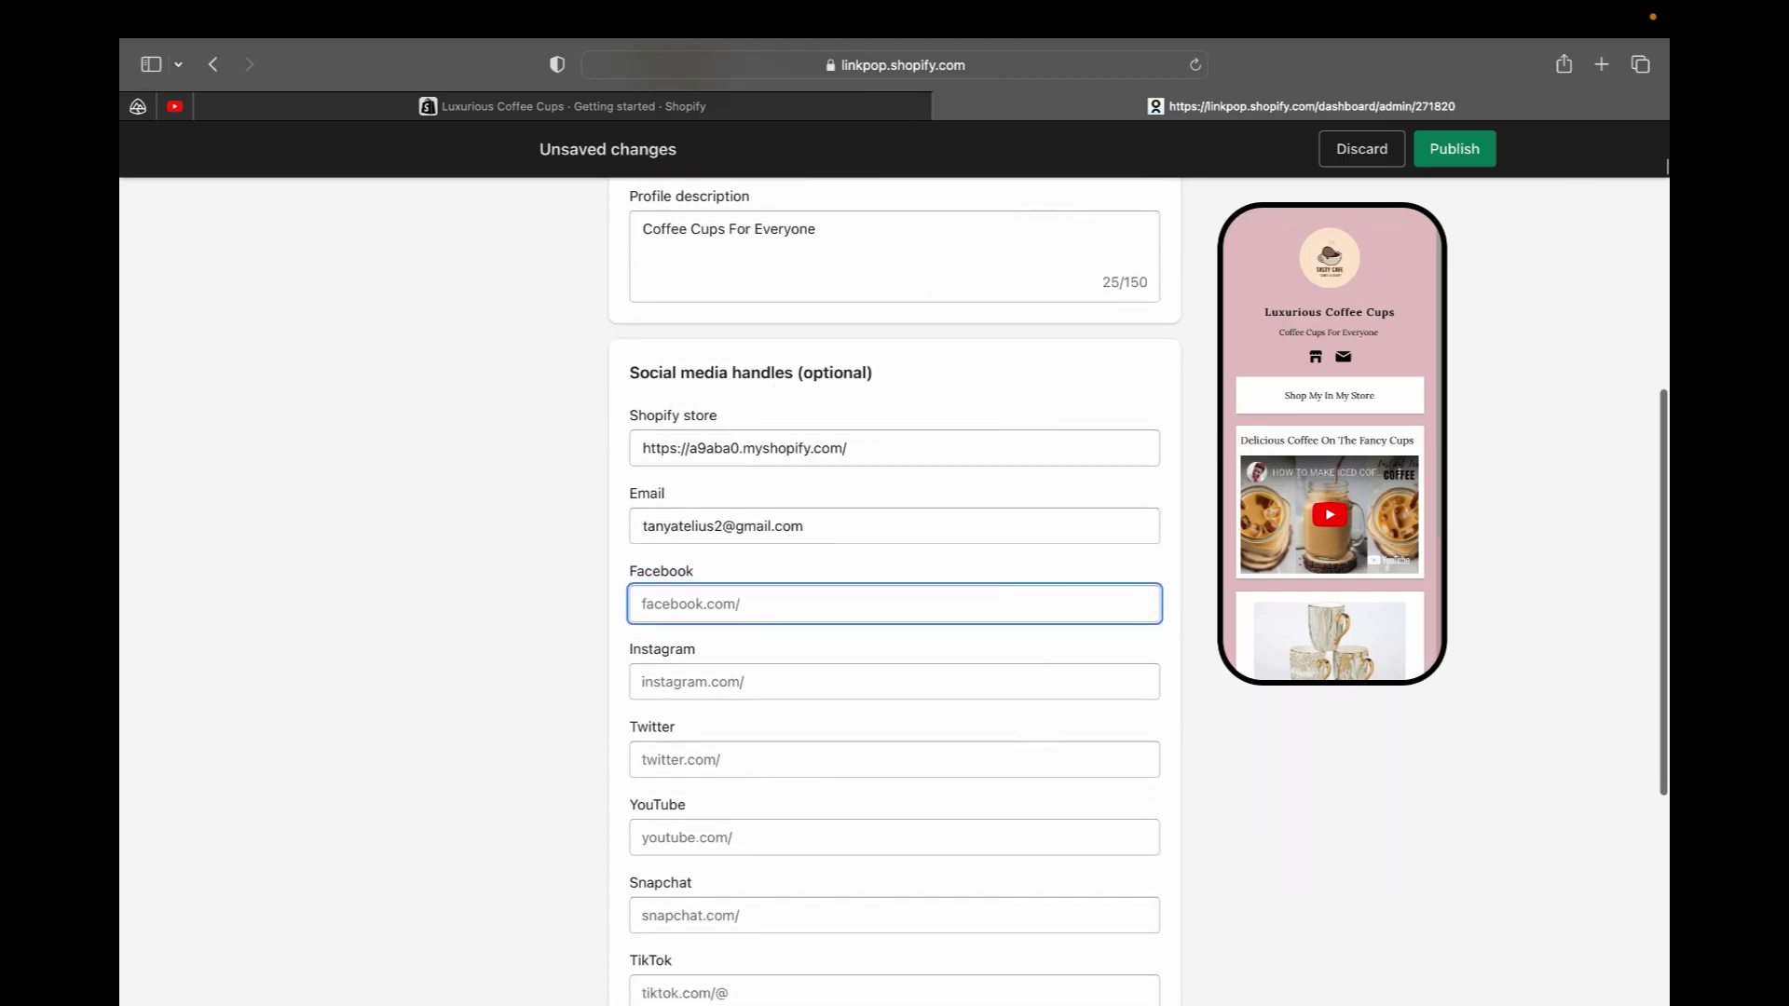
click(711, 669)
right_click(711, 668)
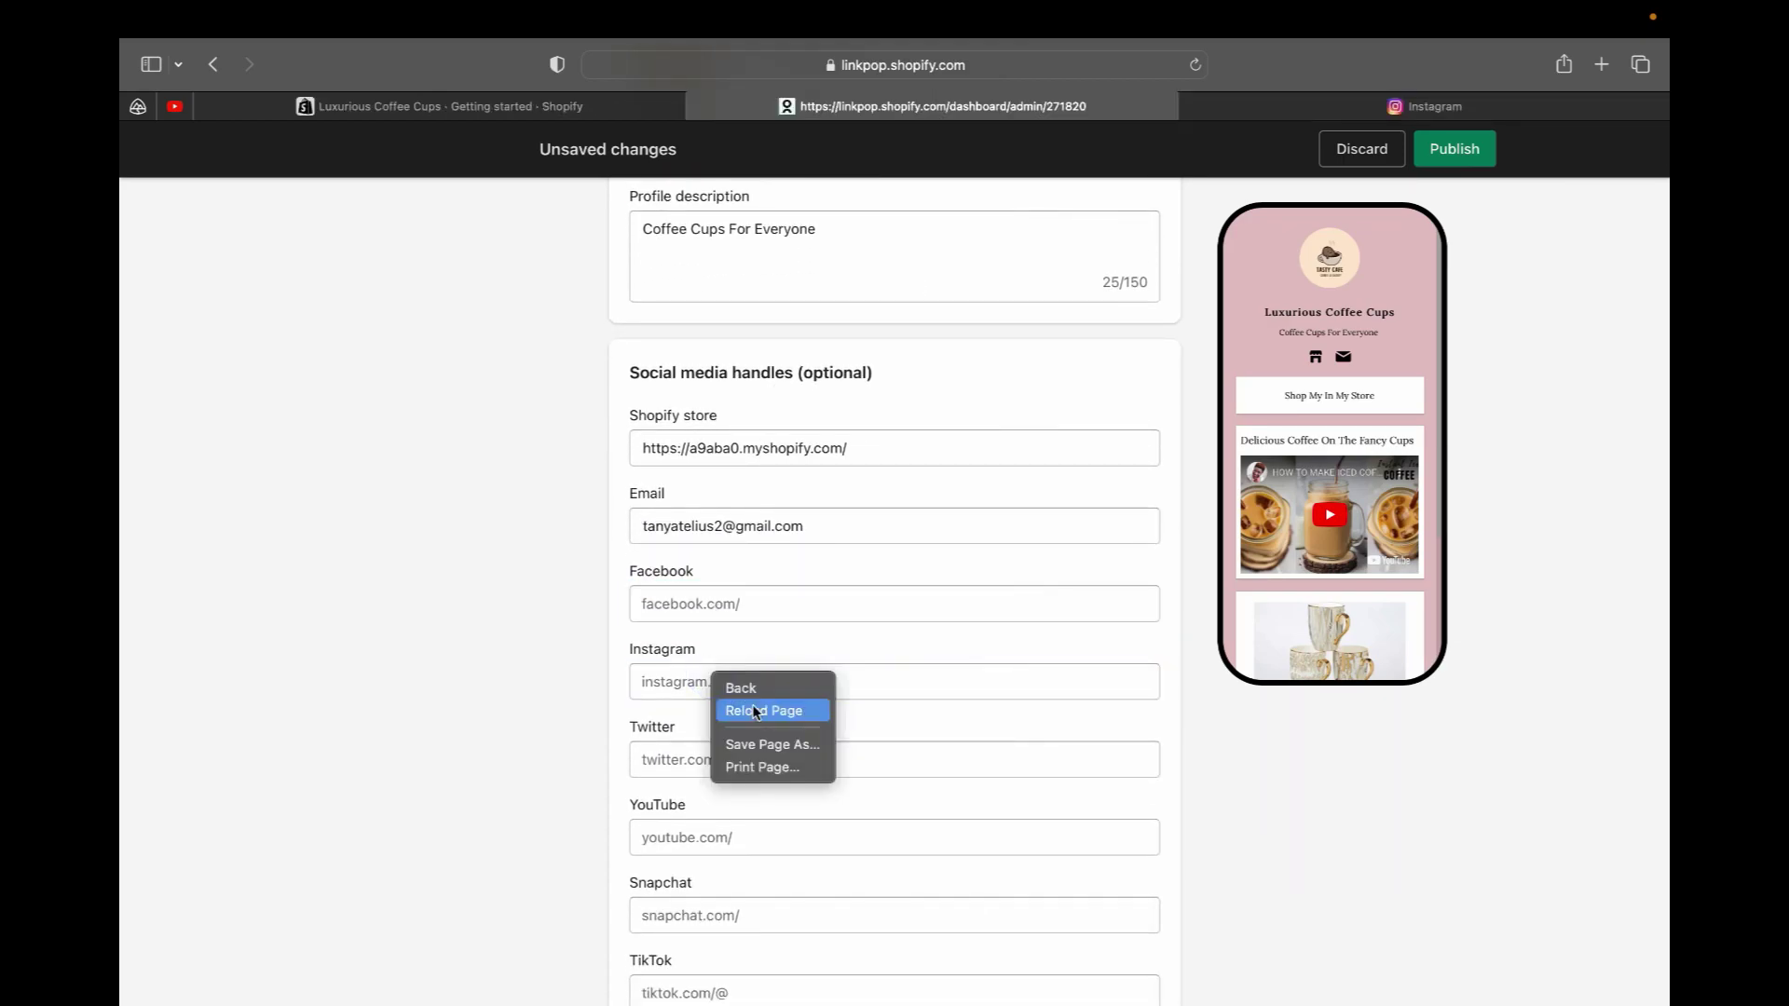
click(654, 673)
text(te)
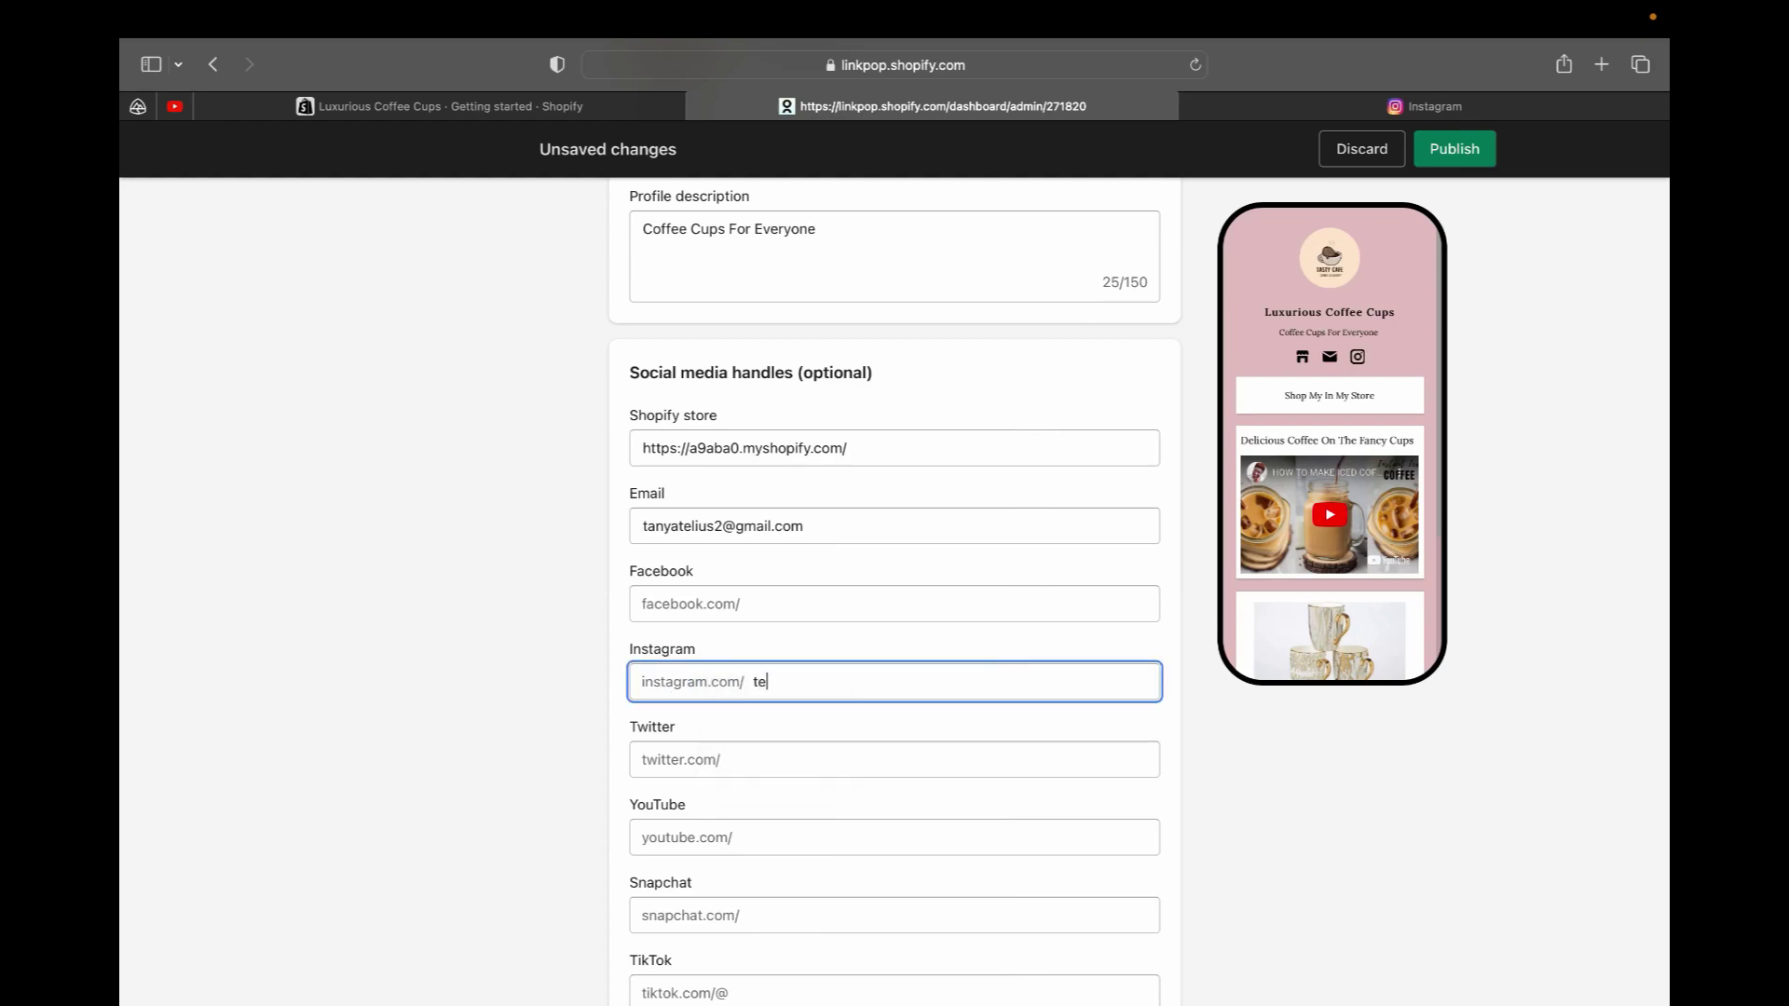
key(BackSpace)
text(cups)
click(736, 722)
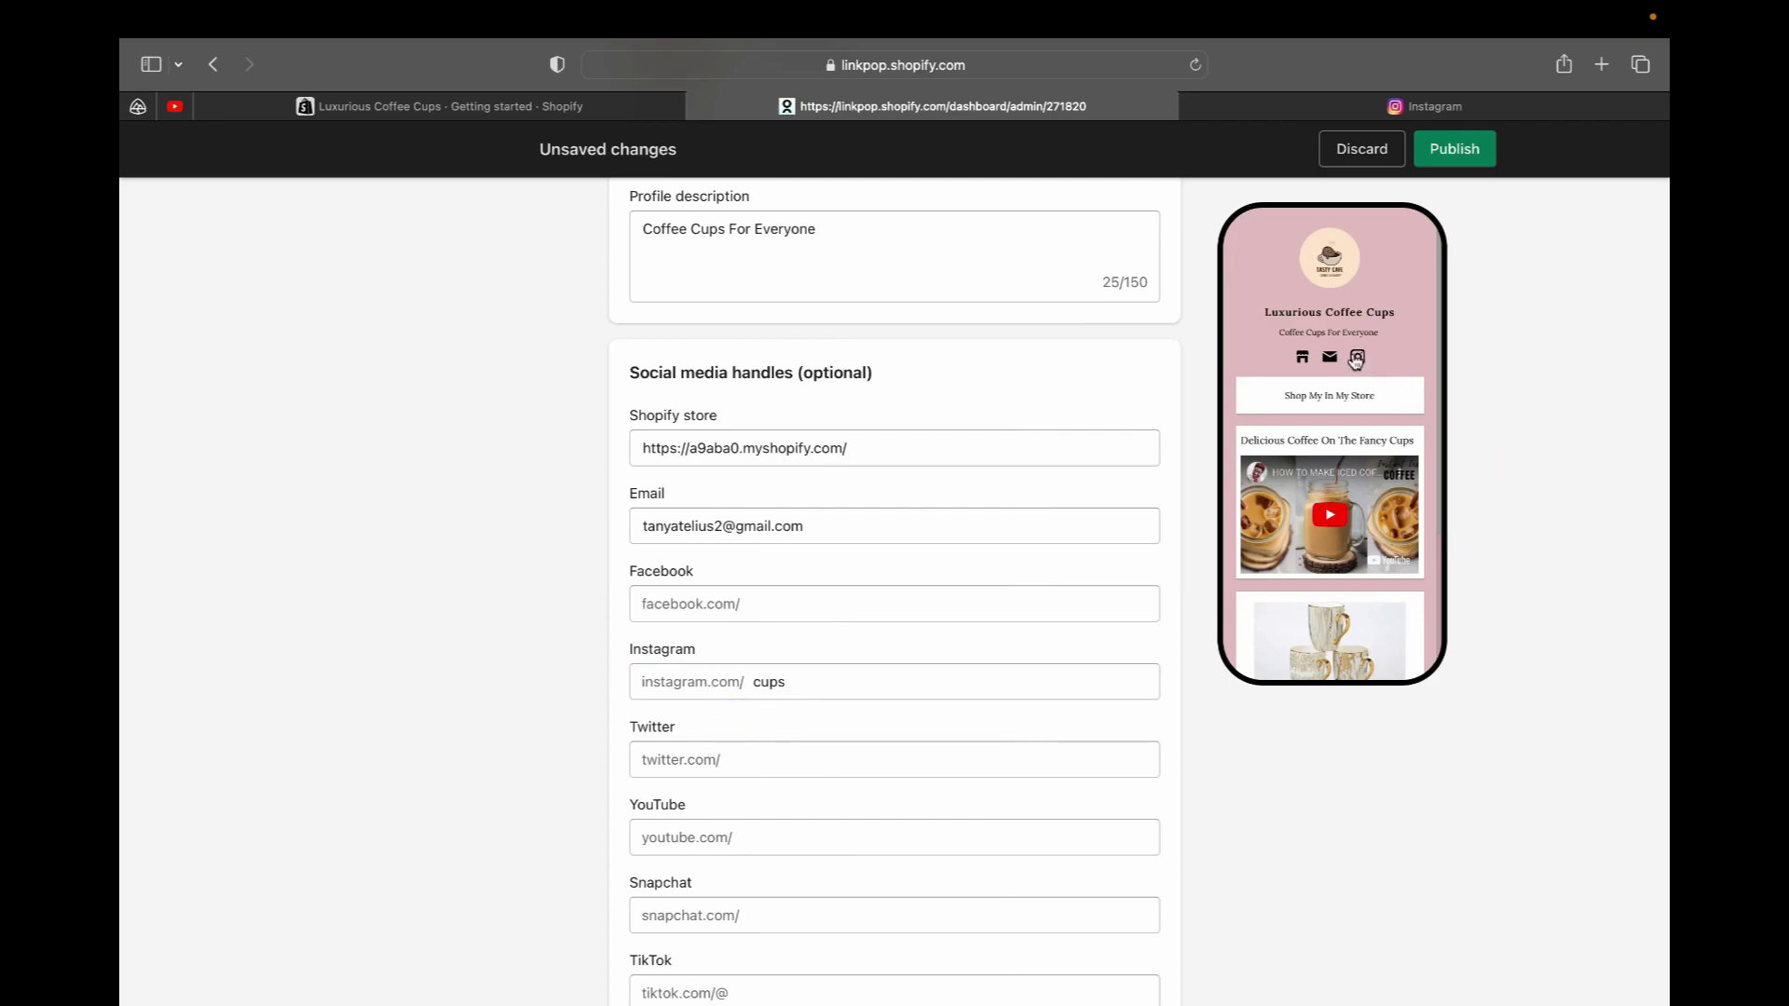
Enter cups in the Facebook and YouTube handle fields
click(758, 602)
text(cups)
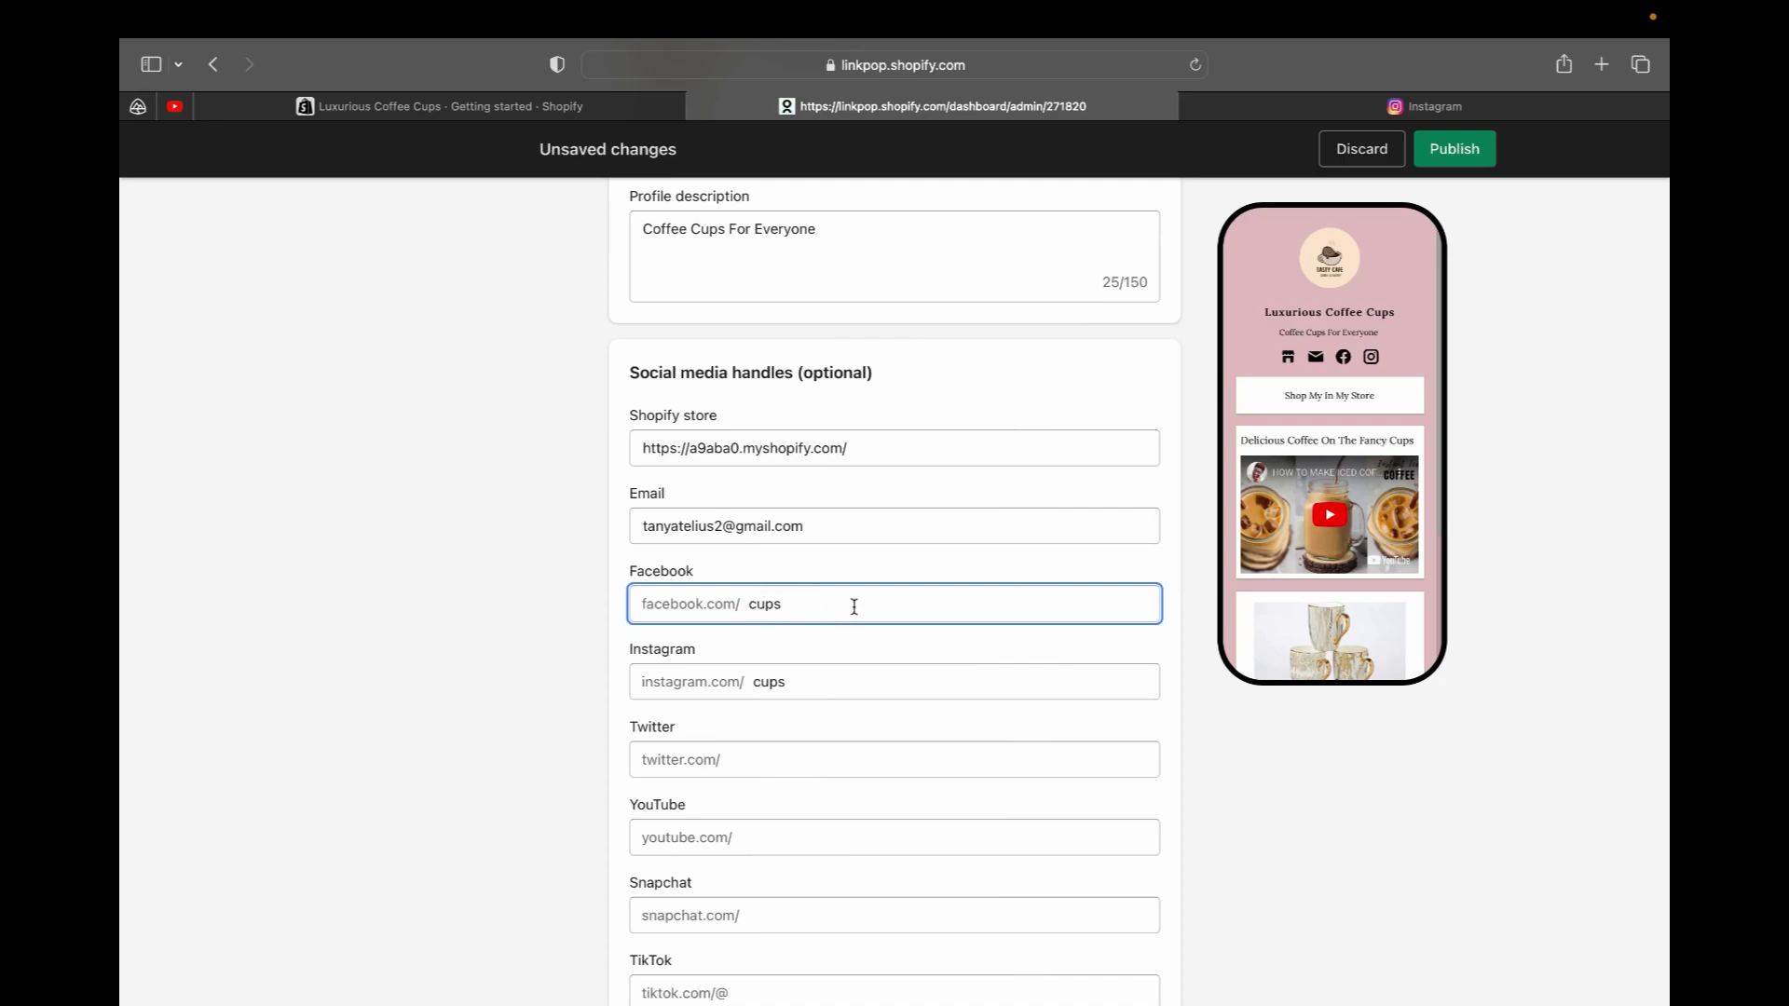
click(878, 679)
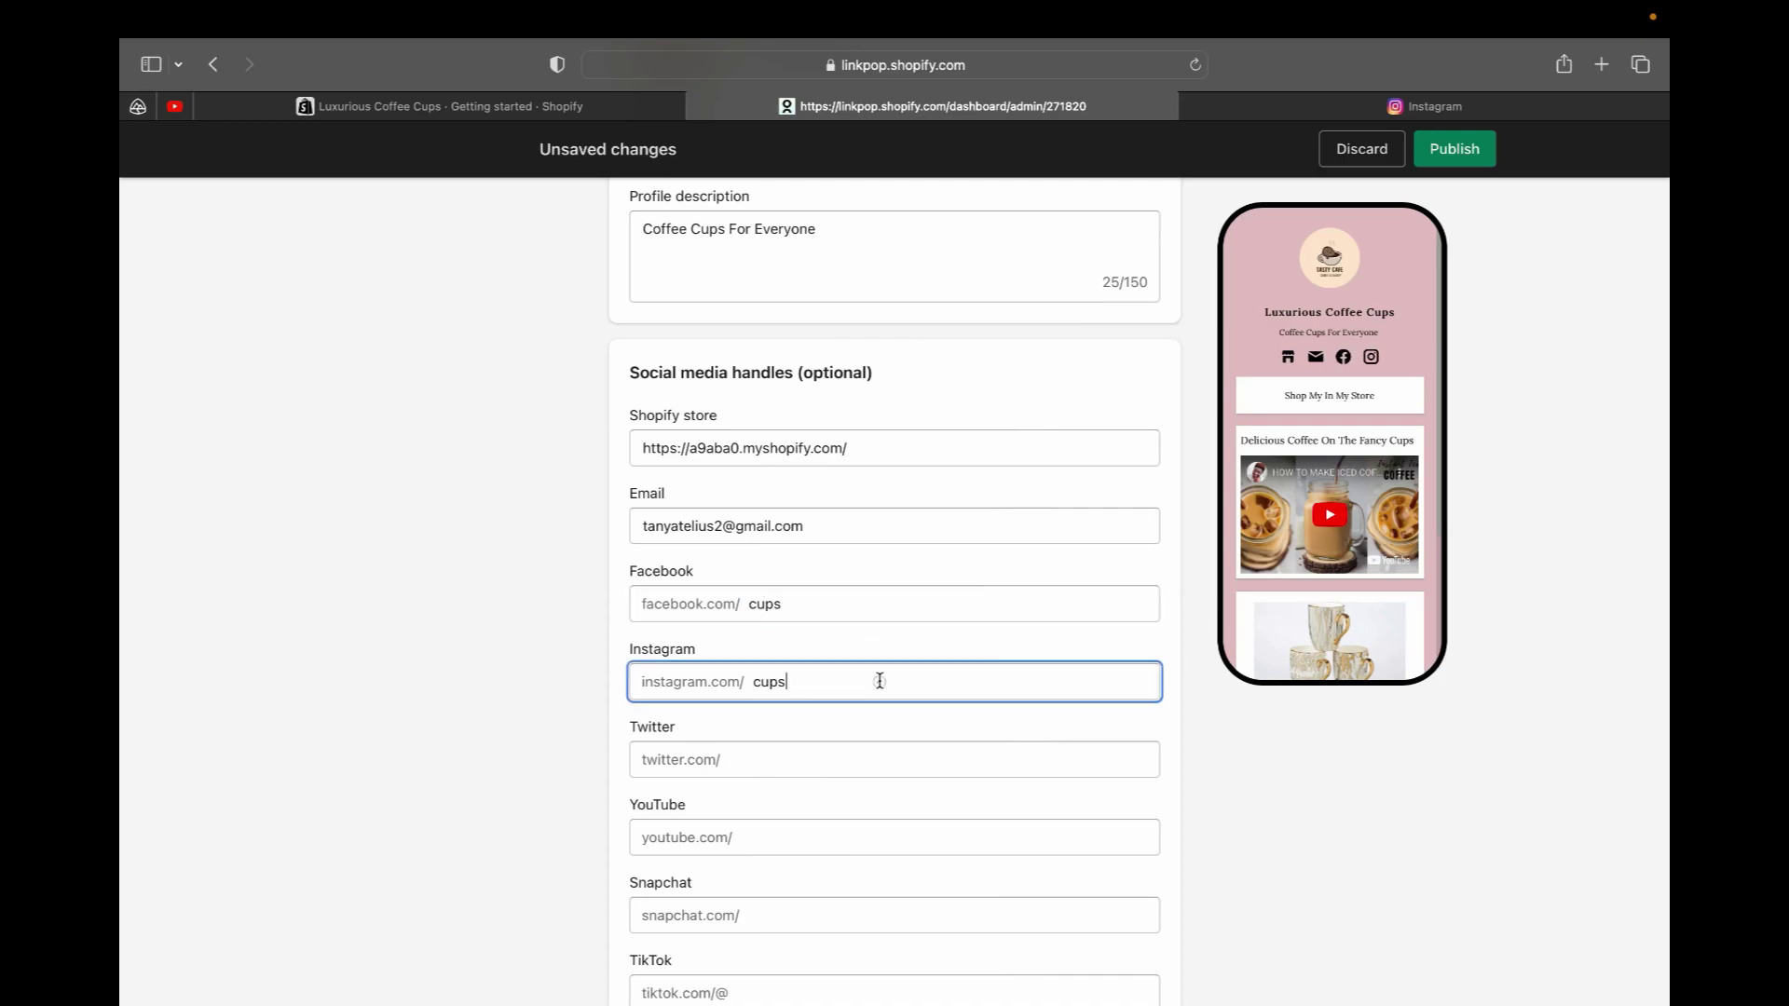
scroll(783, 767, down, 3)
click(766, 710)
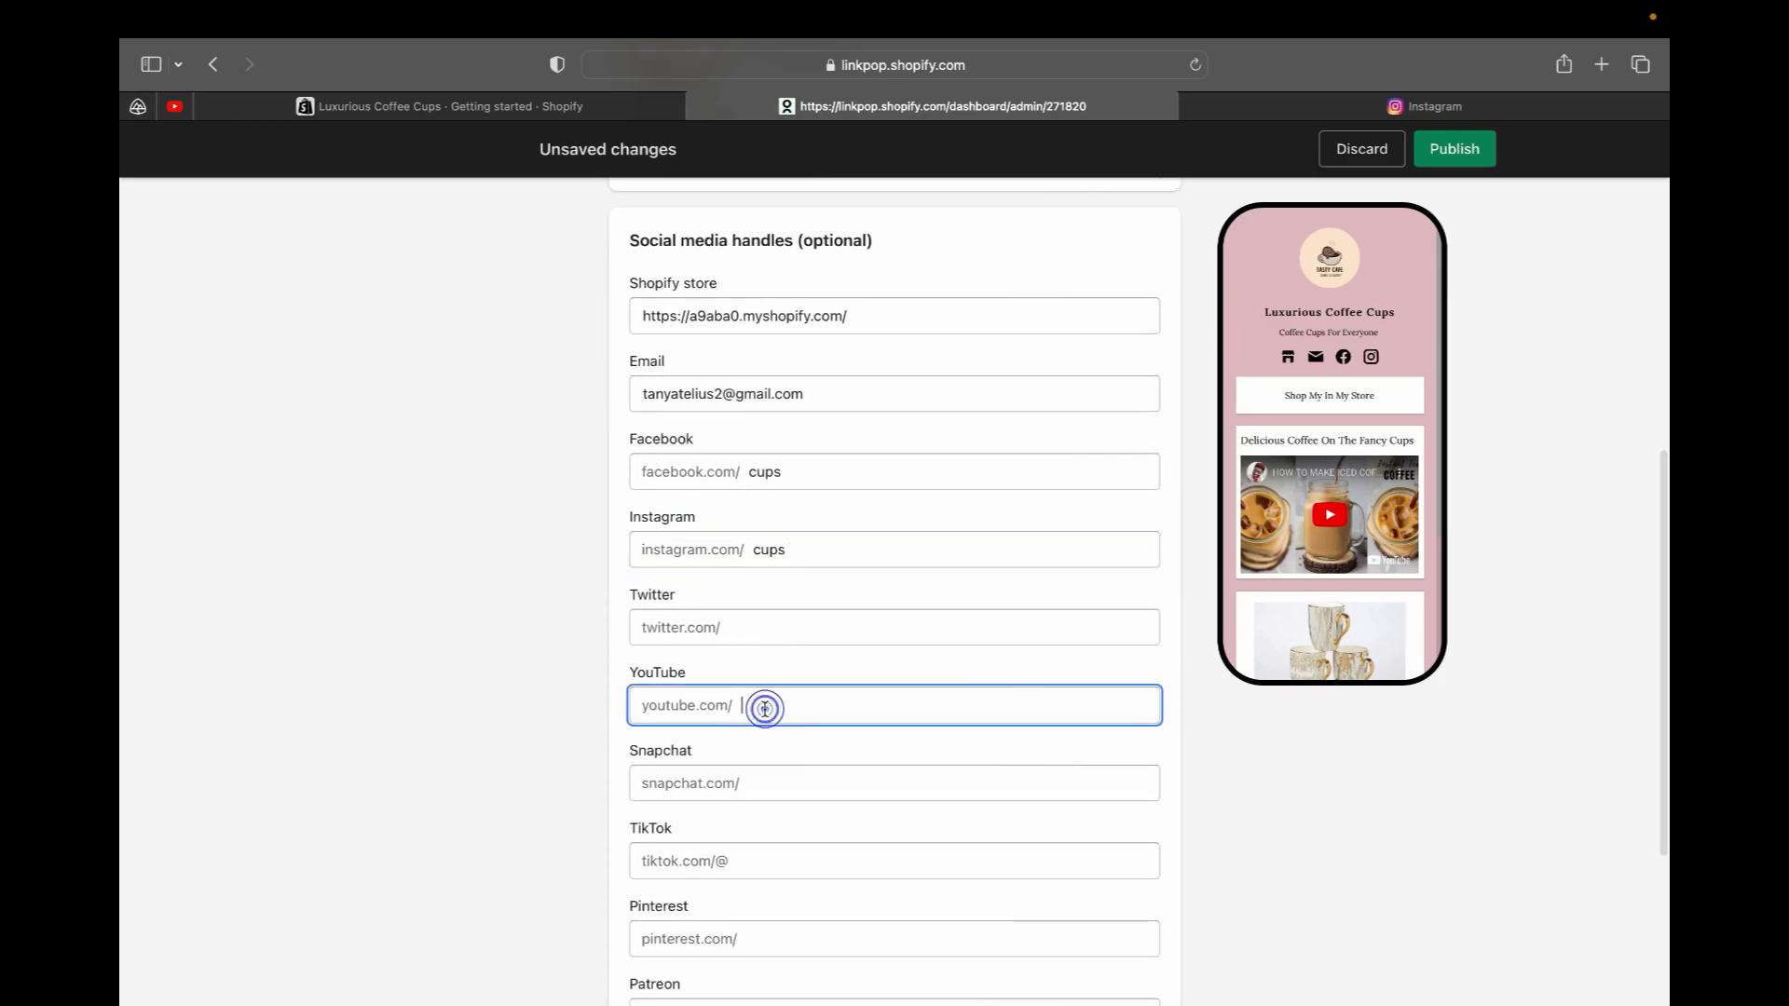
text(cups)
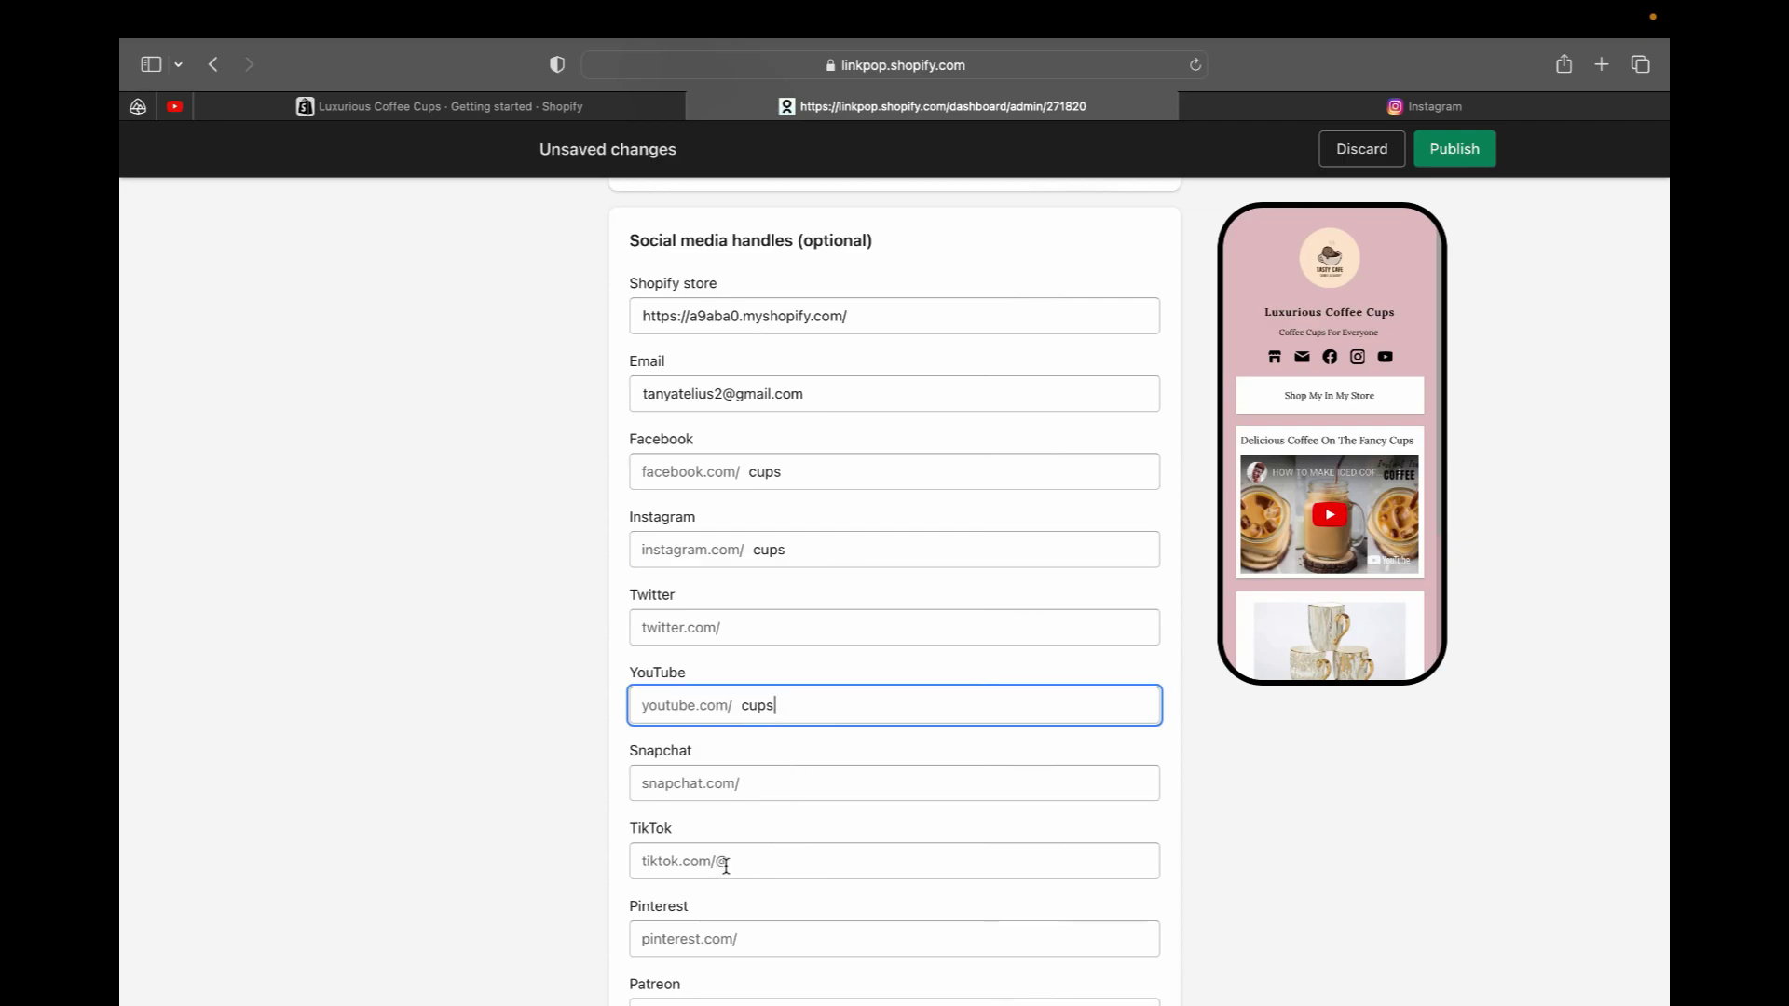
scroll(726, 865, down, 5)
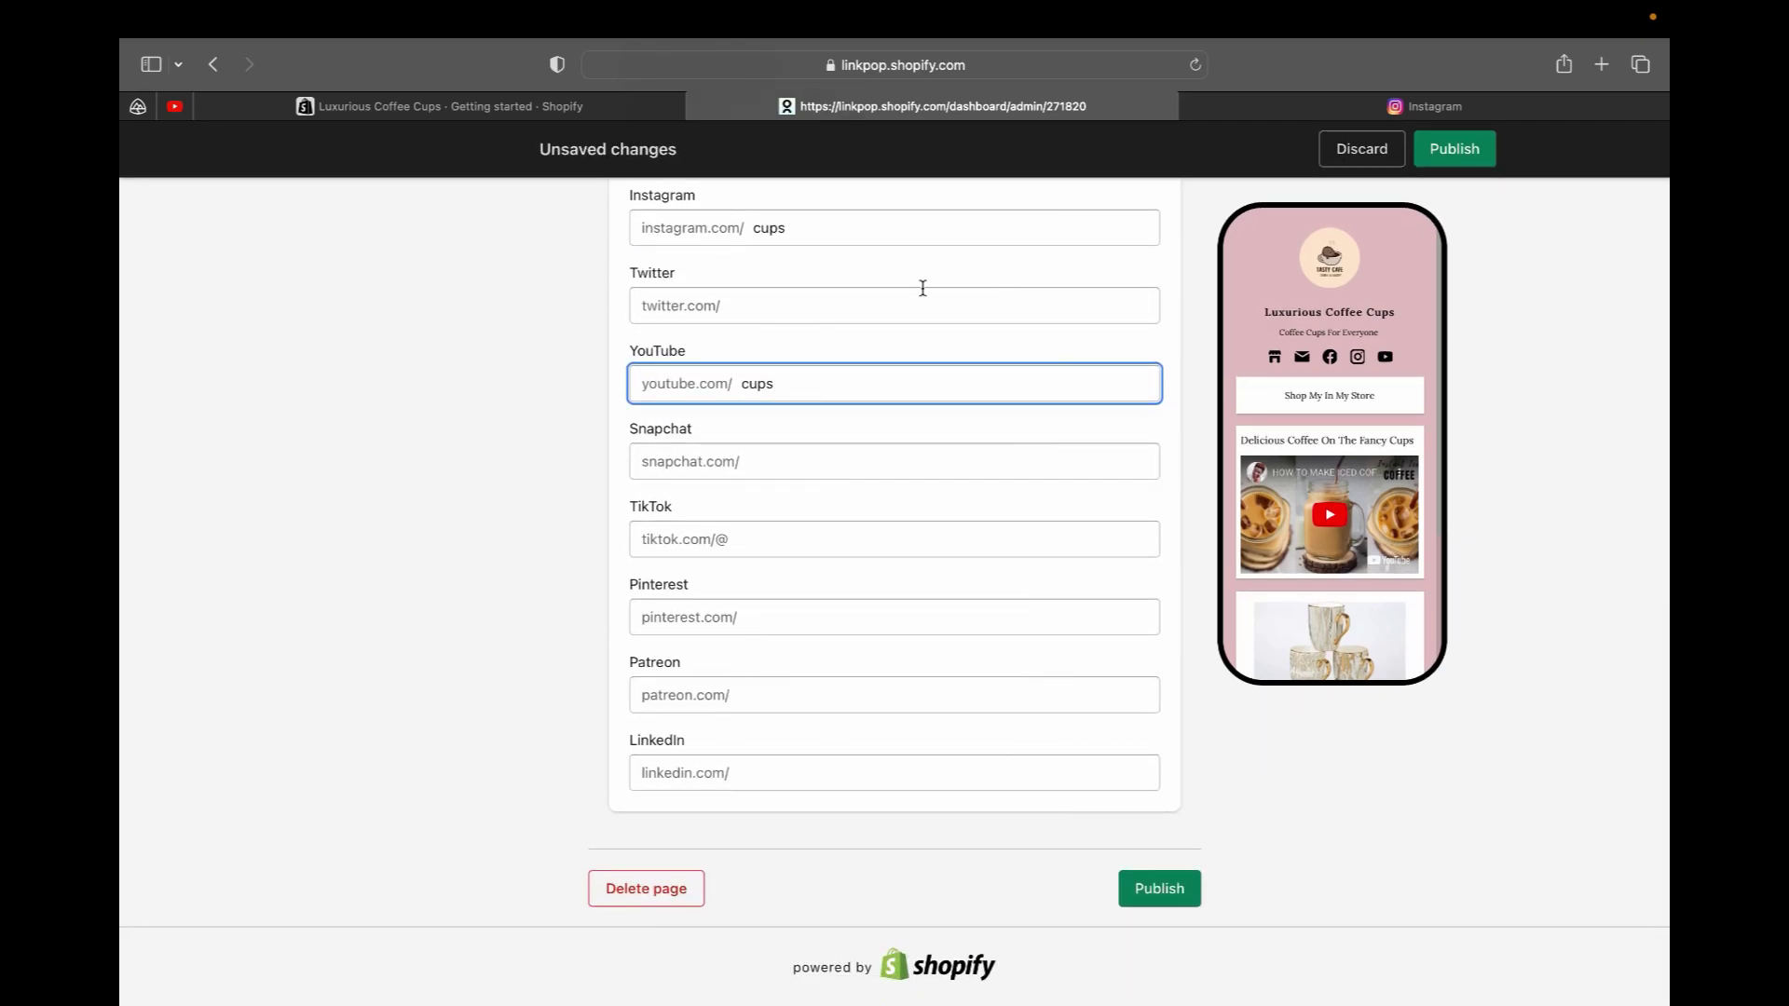
scroll(923, 287, up, 10)
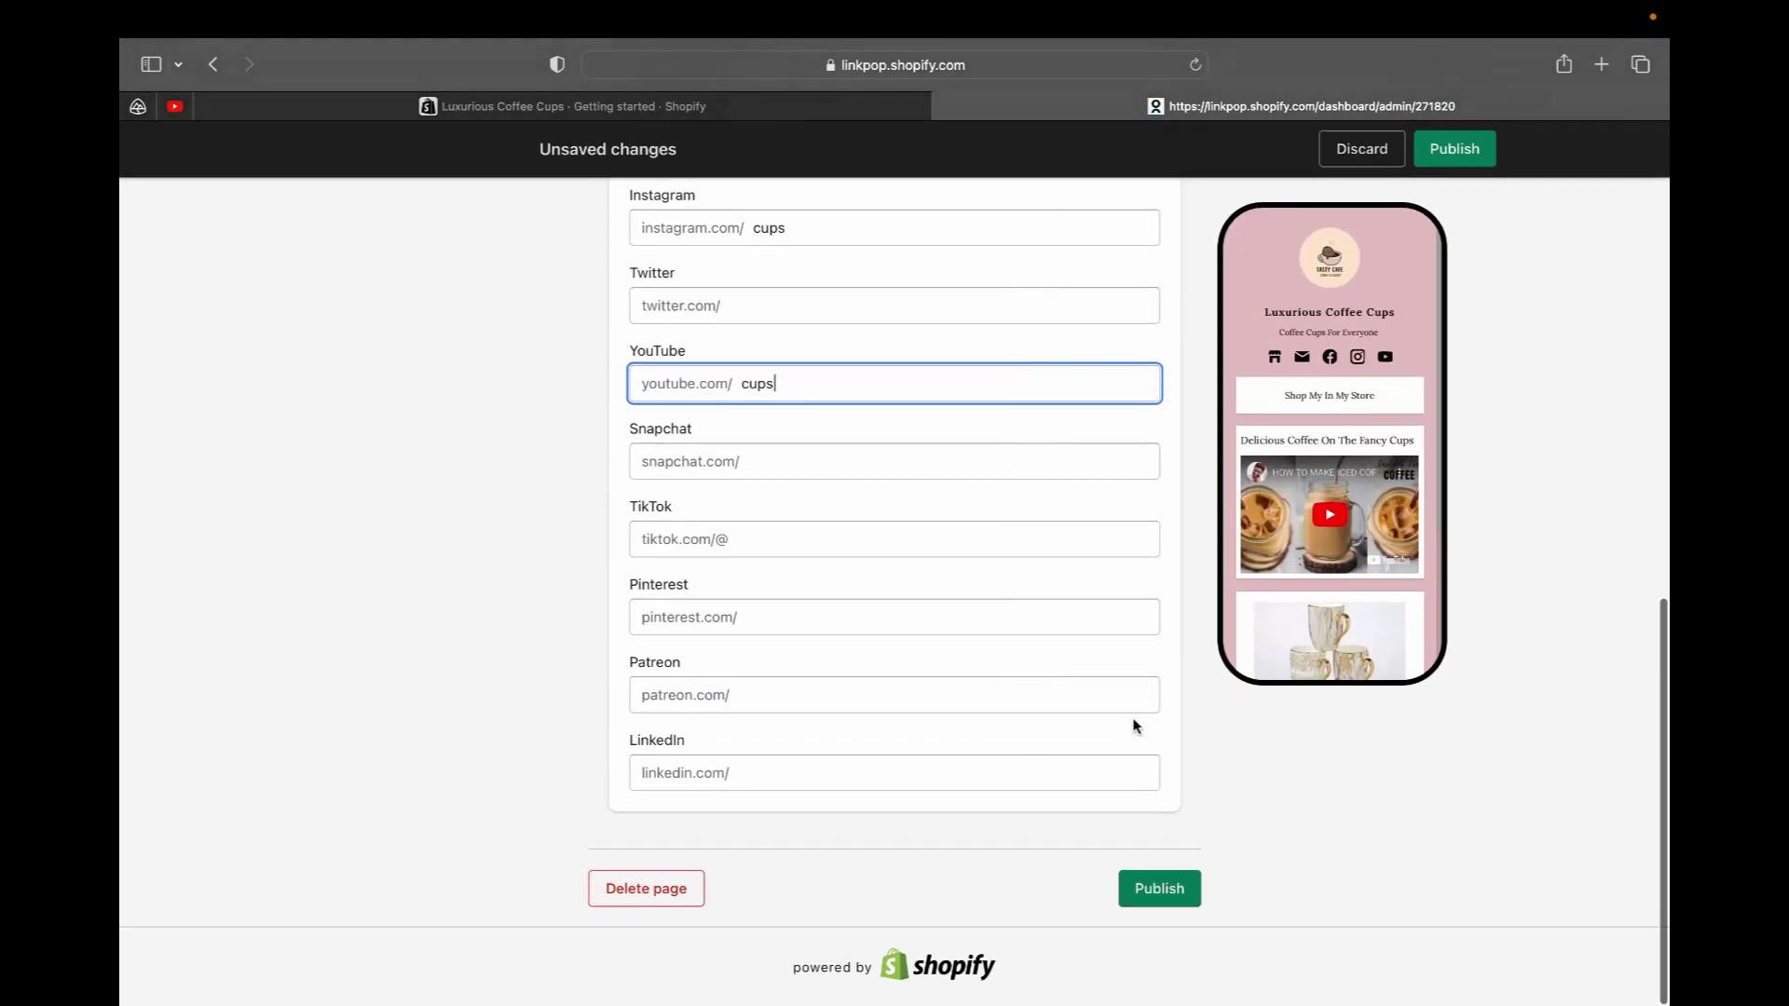
Publish the Luxurious Coffee Cups page changes
scroll(1135, 724, up, 12)
scroll(1135, 724, down, 12)
click(1163, 890)
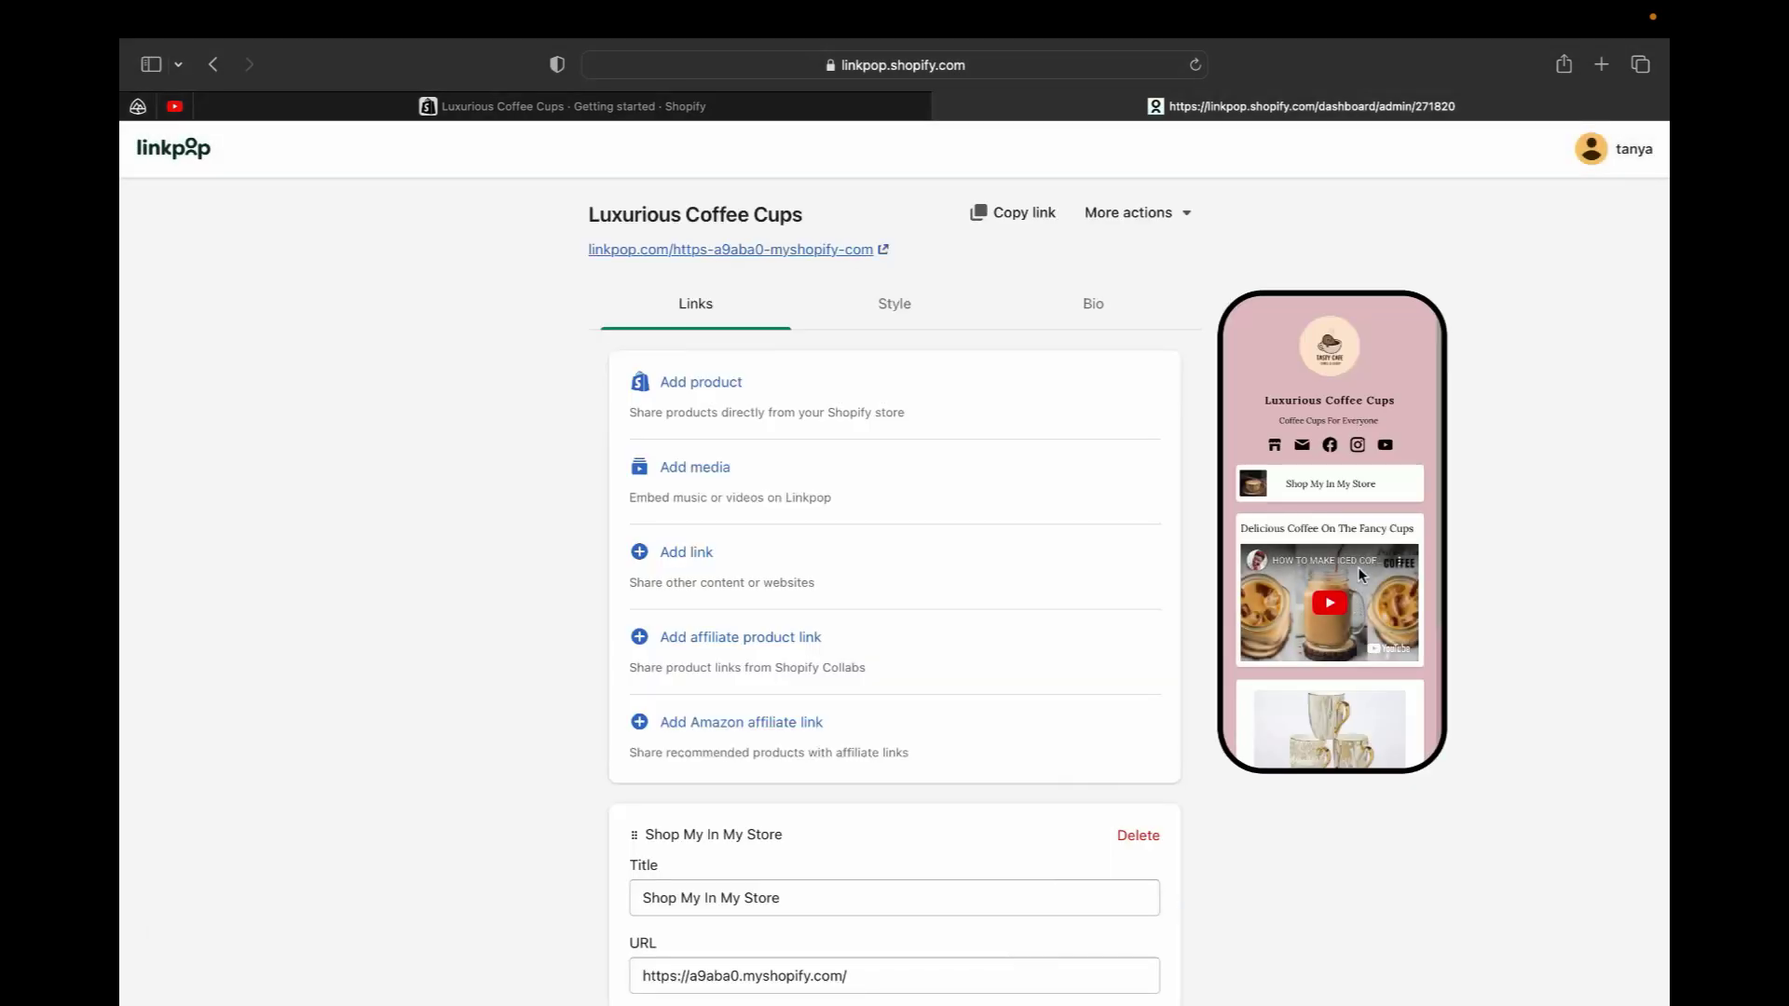
scroll(1358, 570, down, 5)
scroll(1358, 570, up, 5)
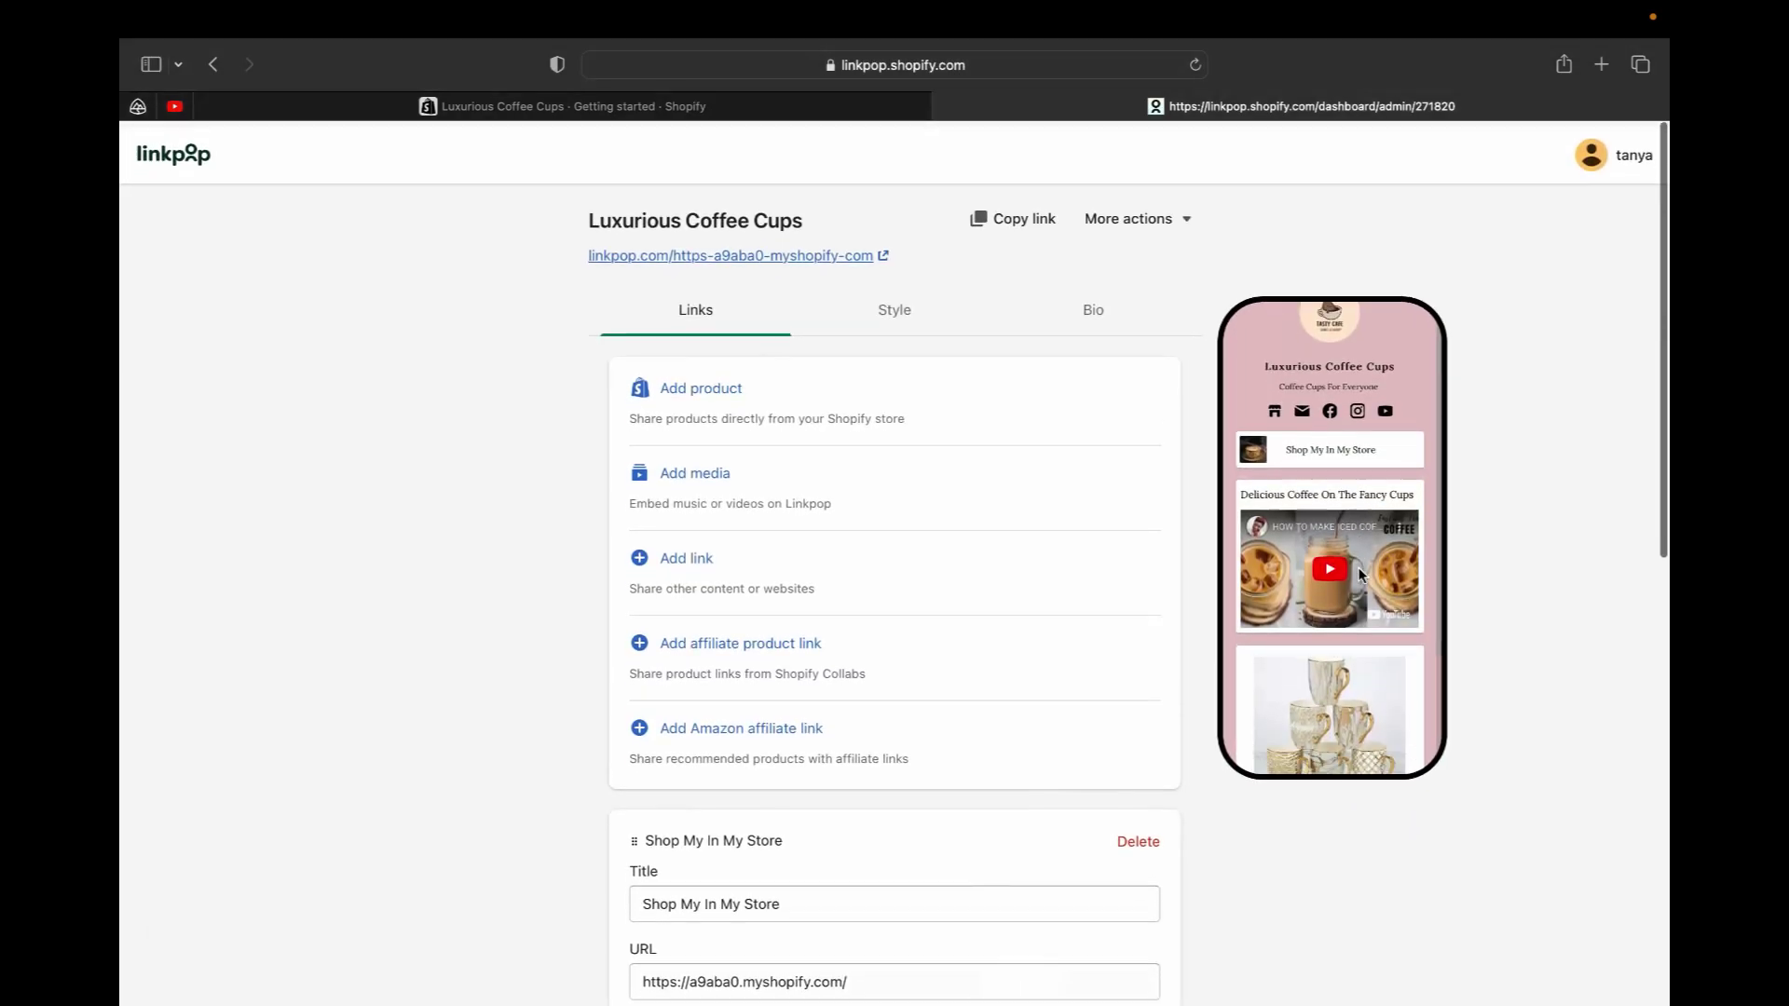
Open the live linkpop.com profile page in a new tab and scroll through it
click(762, 251)
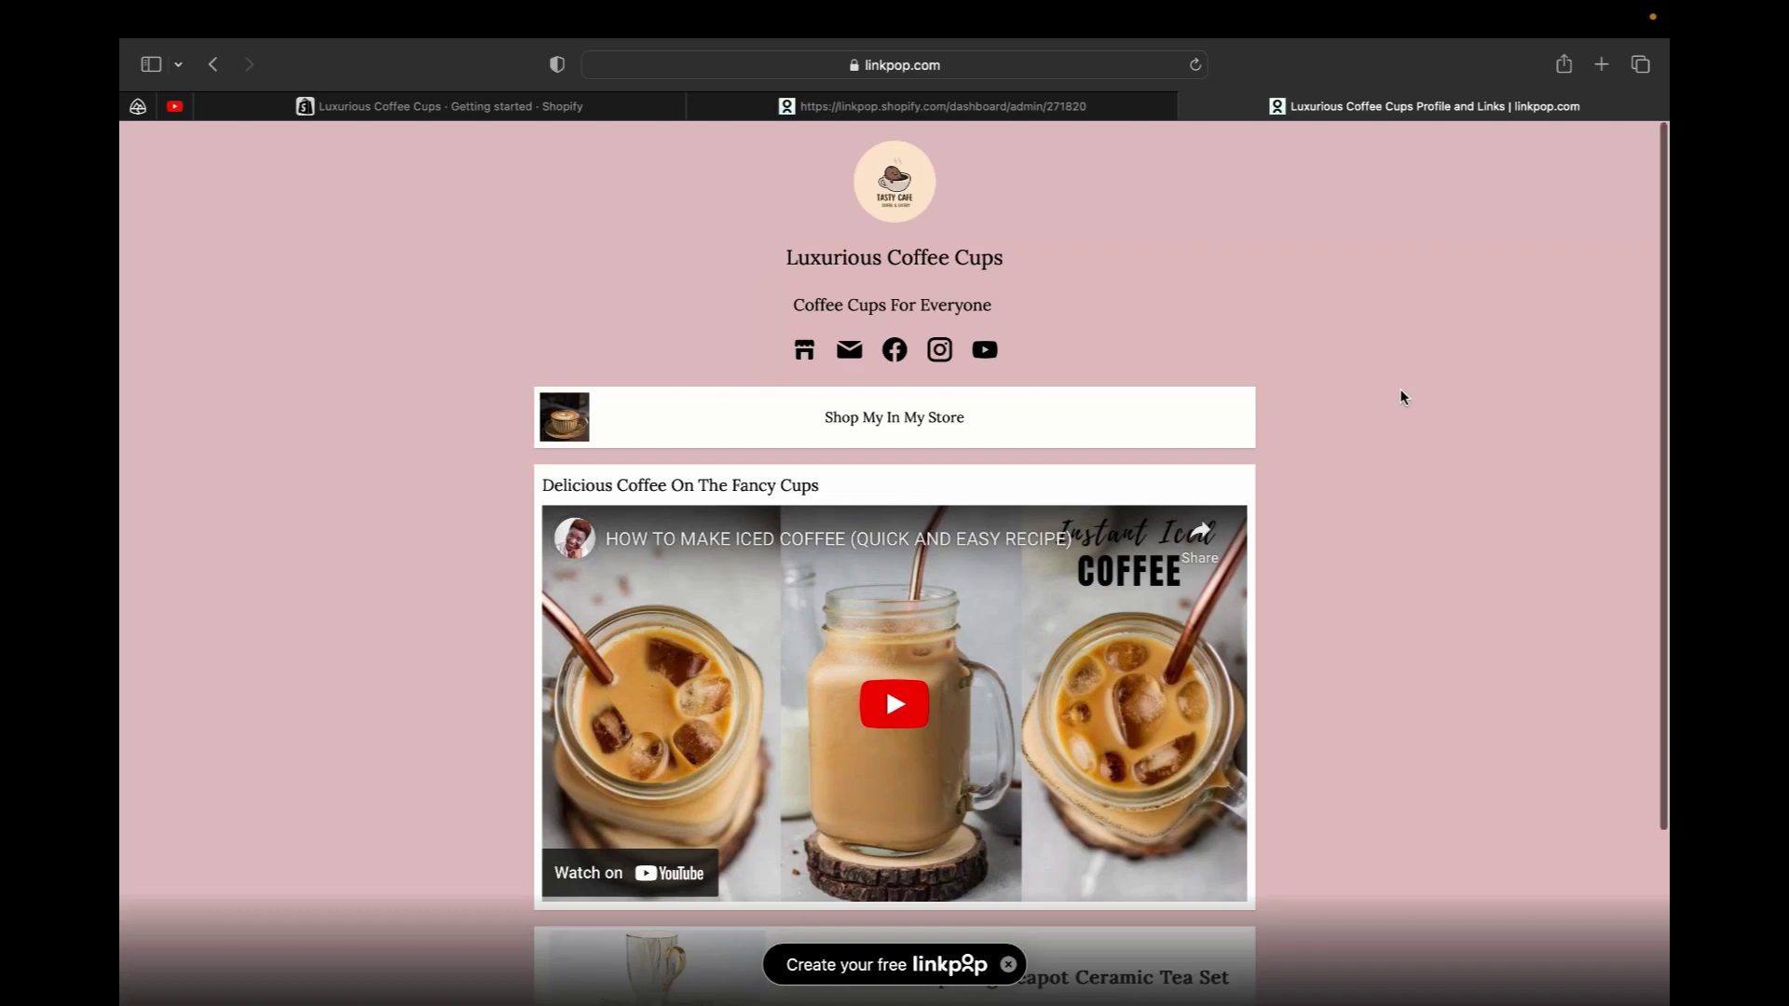
scroll(1400, 391, down, 3)
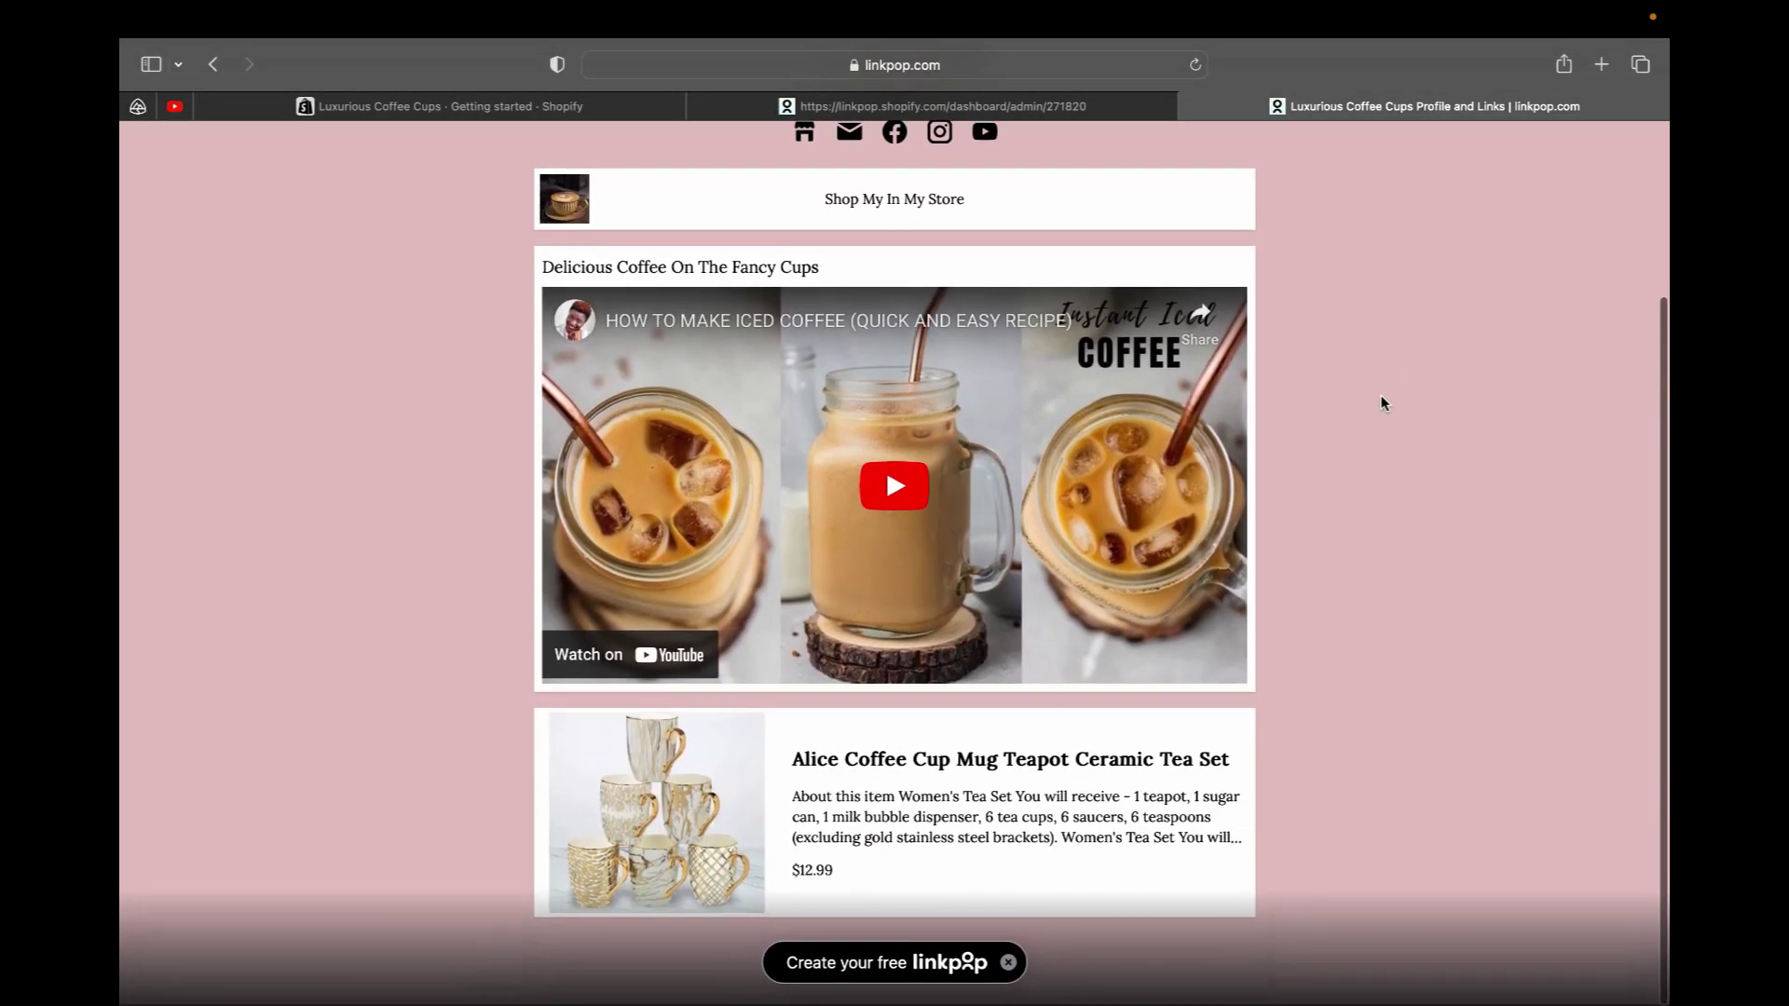
scroll(1381, 395, up, 5)
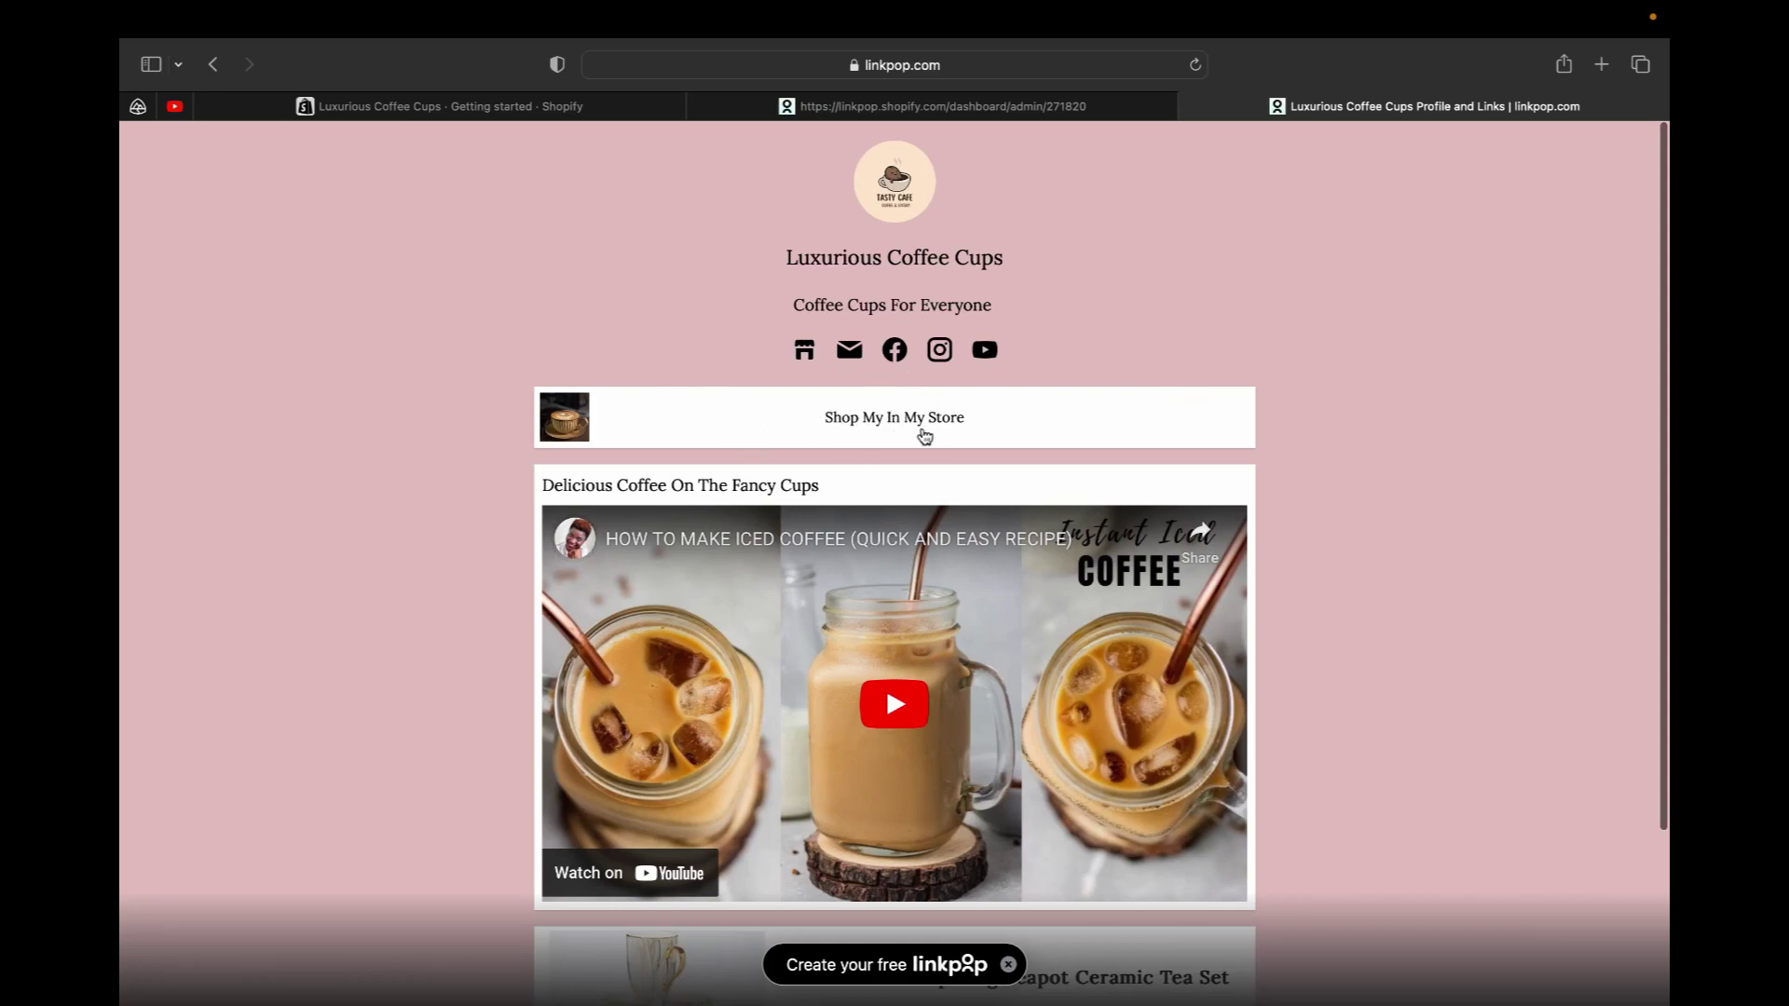
scroll(922, 438, down, 3)
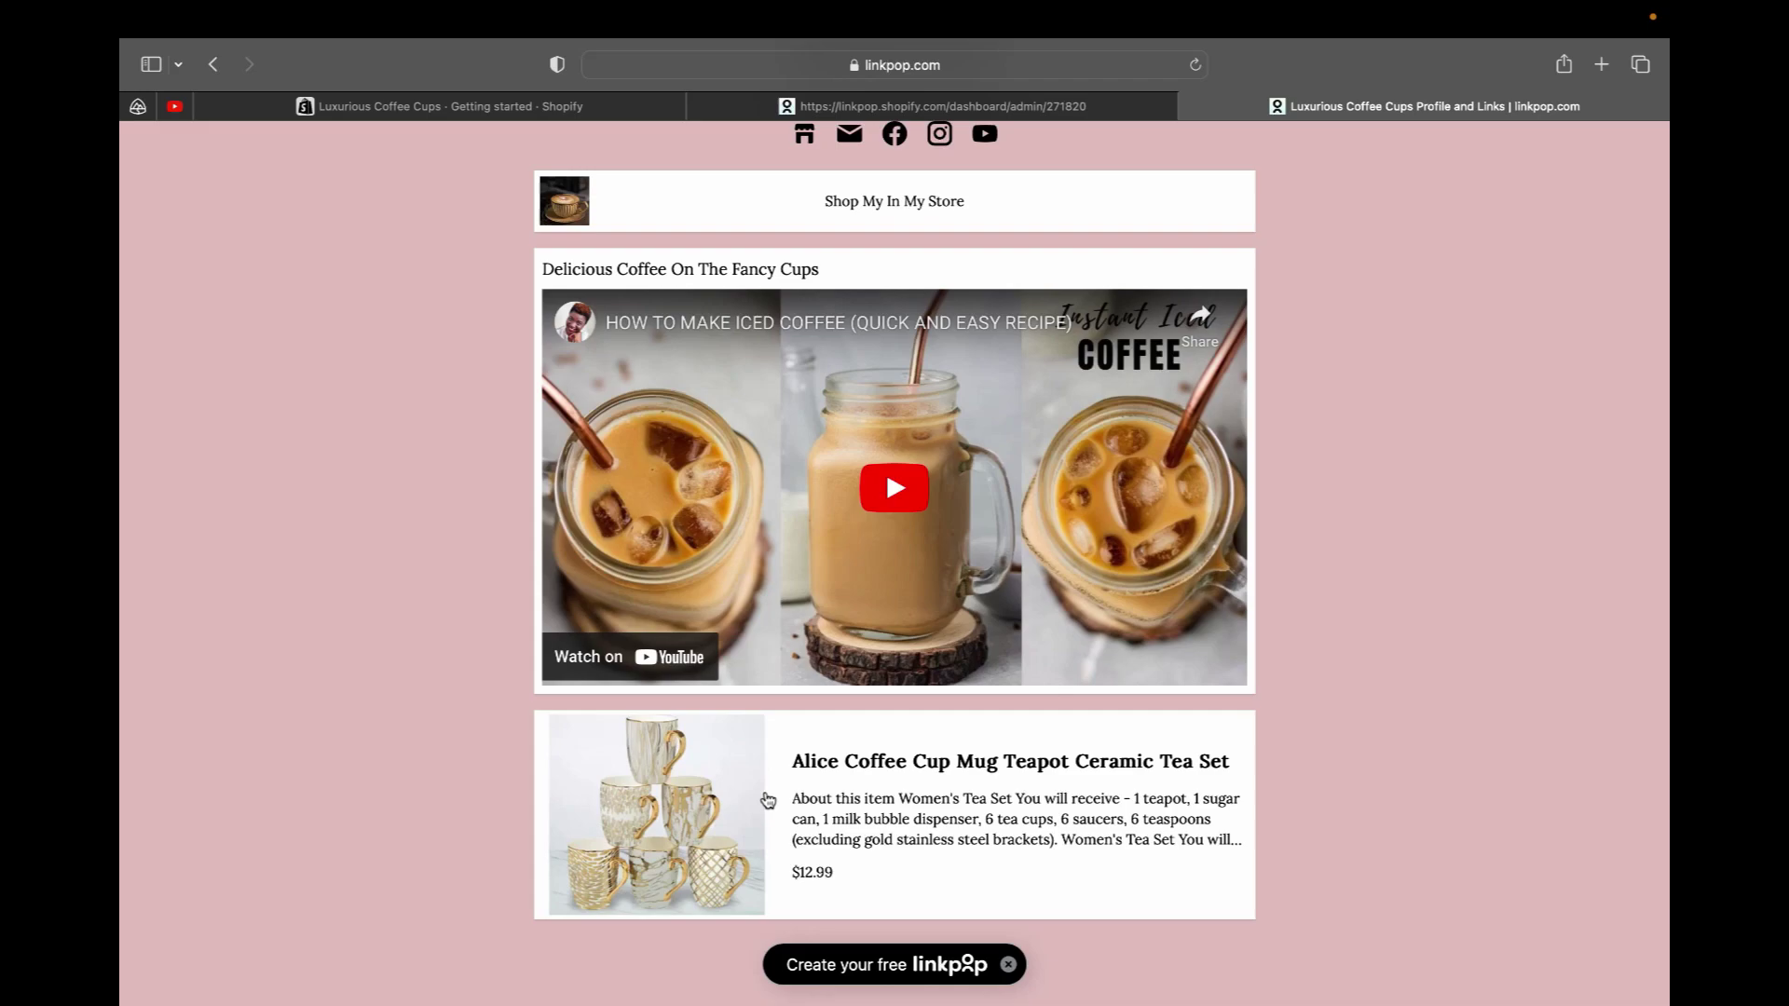
scroll(797, 850, up, 5)
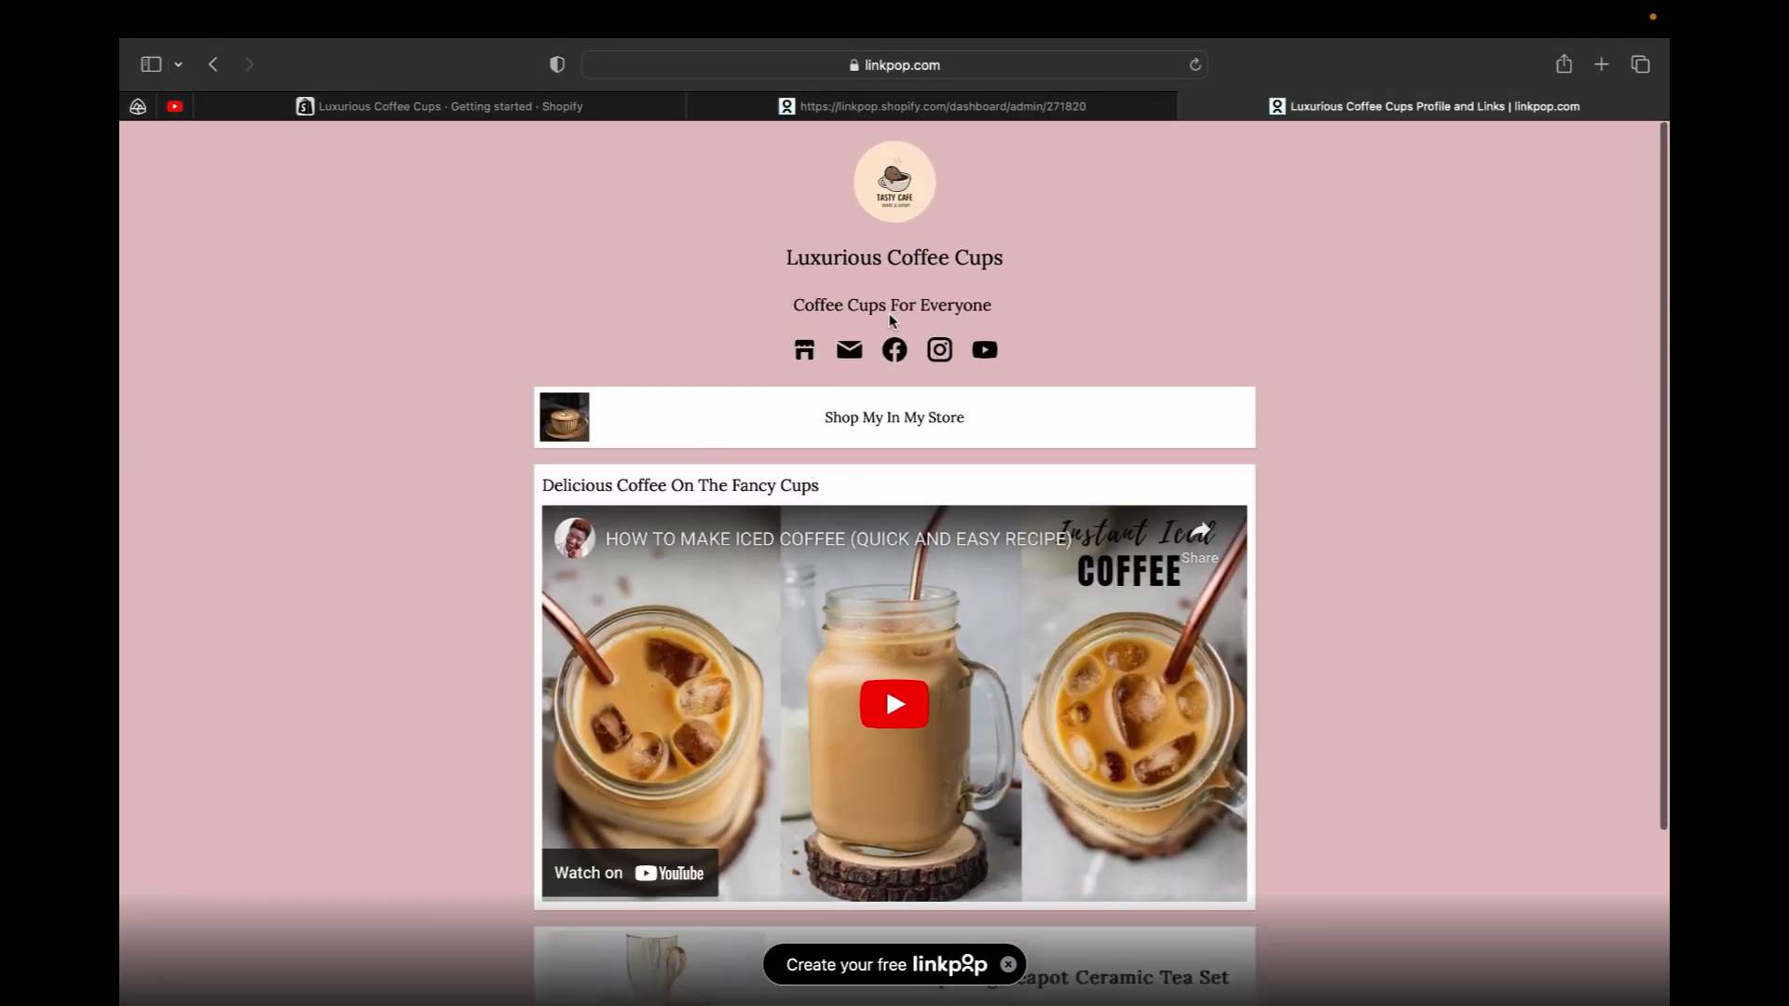
Verify the store icon opens the Luxurious Coffee Cups storefront, then return to the live page
click(804, 355)
scroll(849, 398, down, 10)
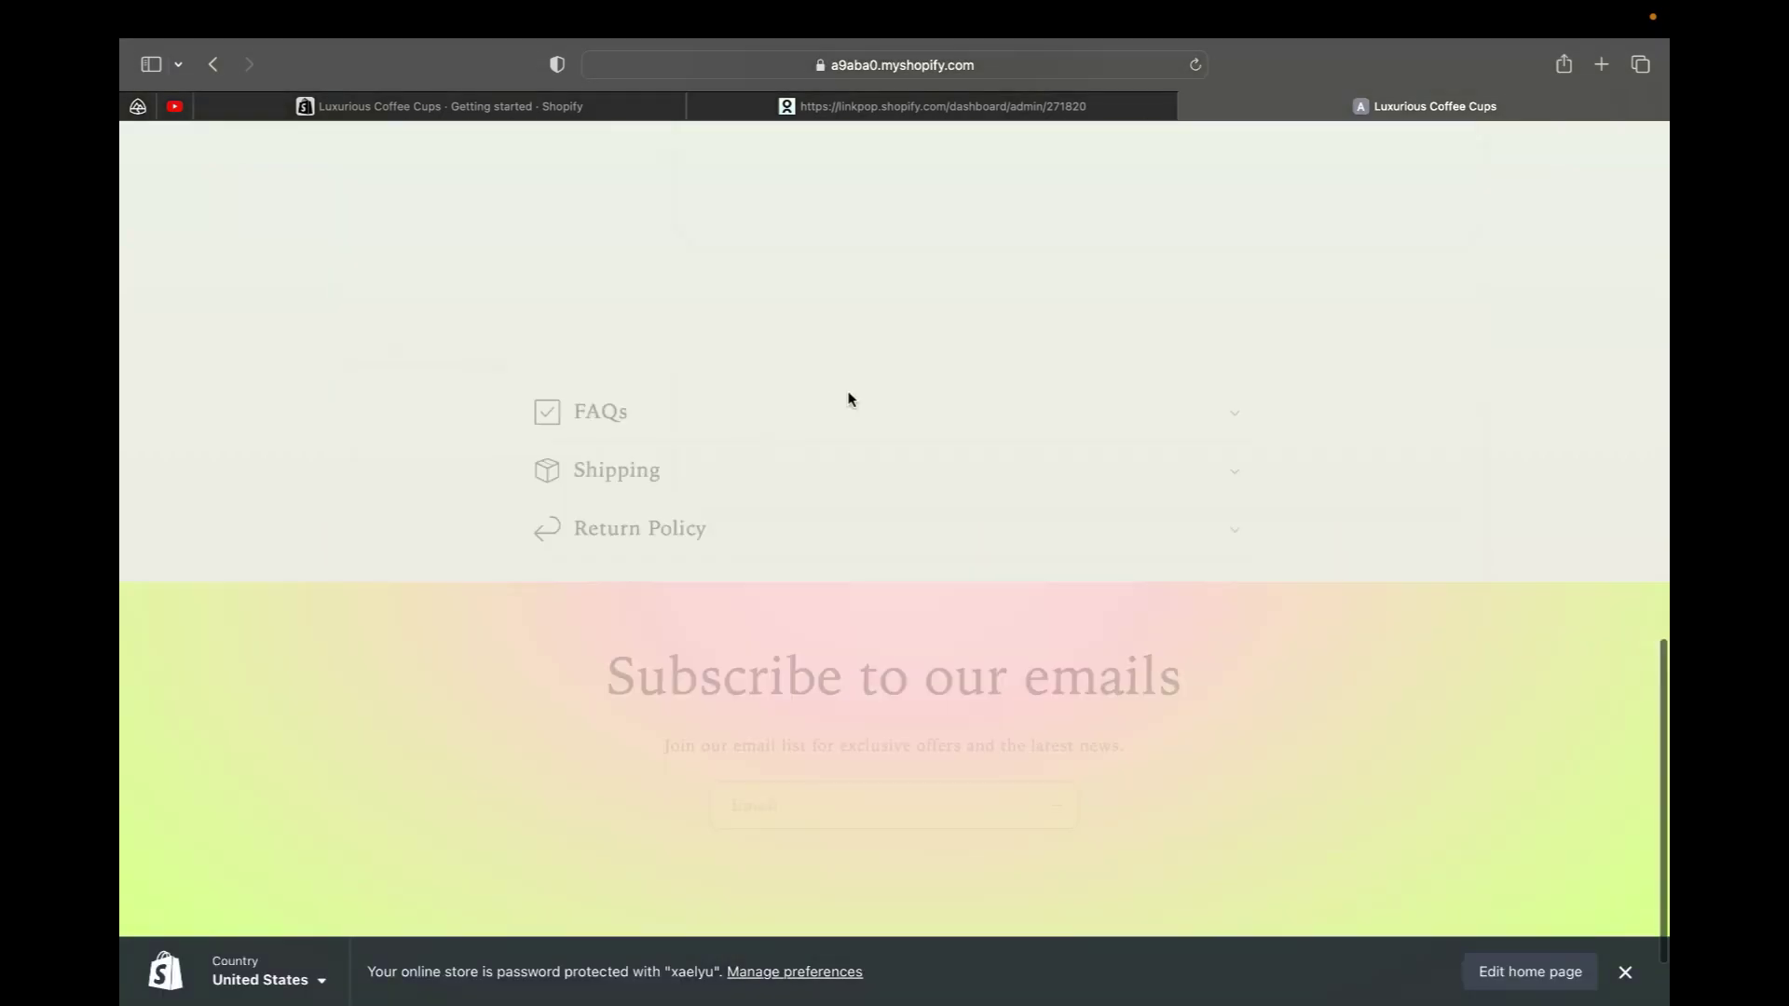
scroll(851, 400, up, 10)
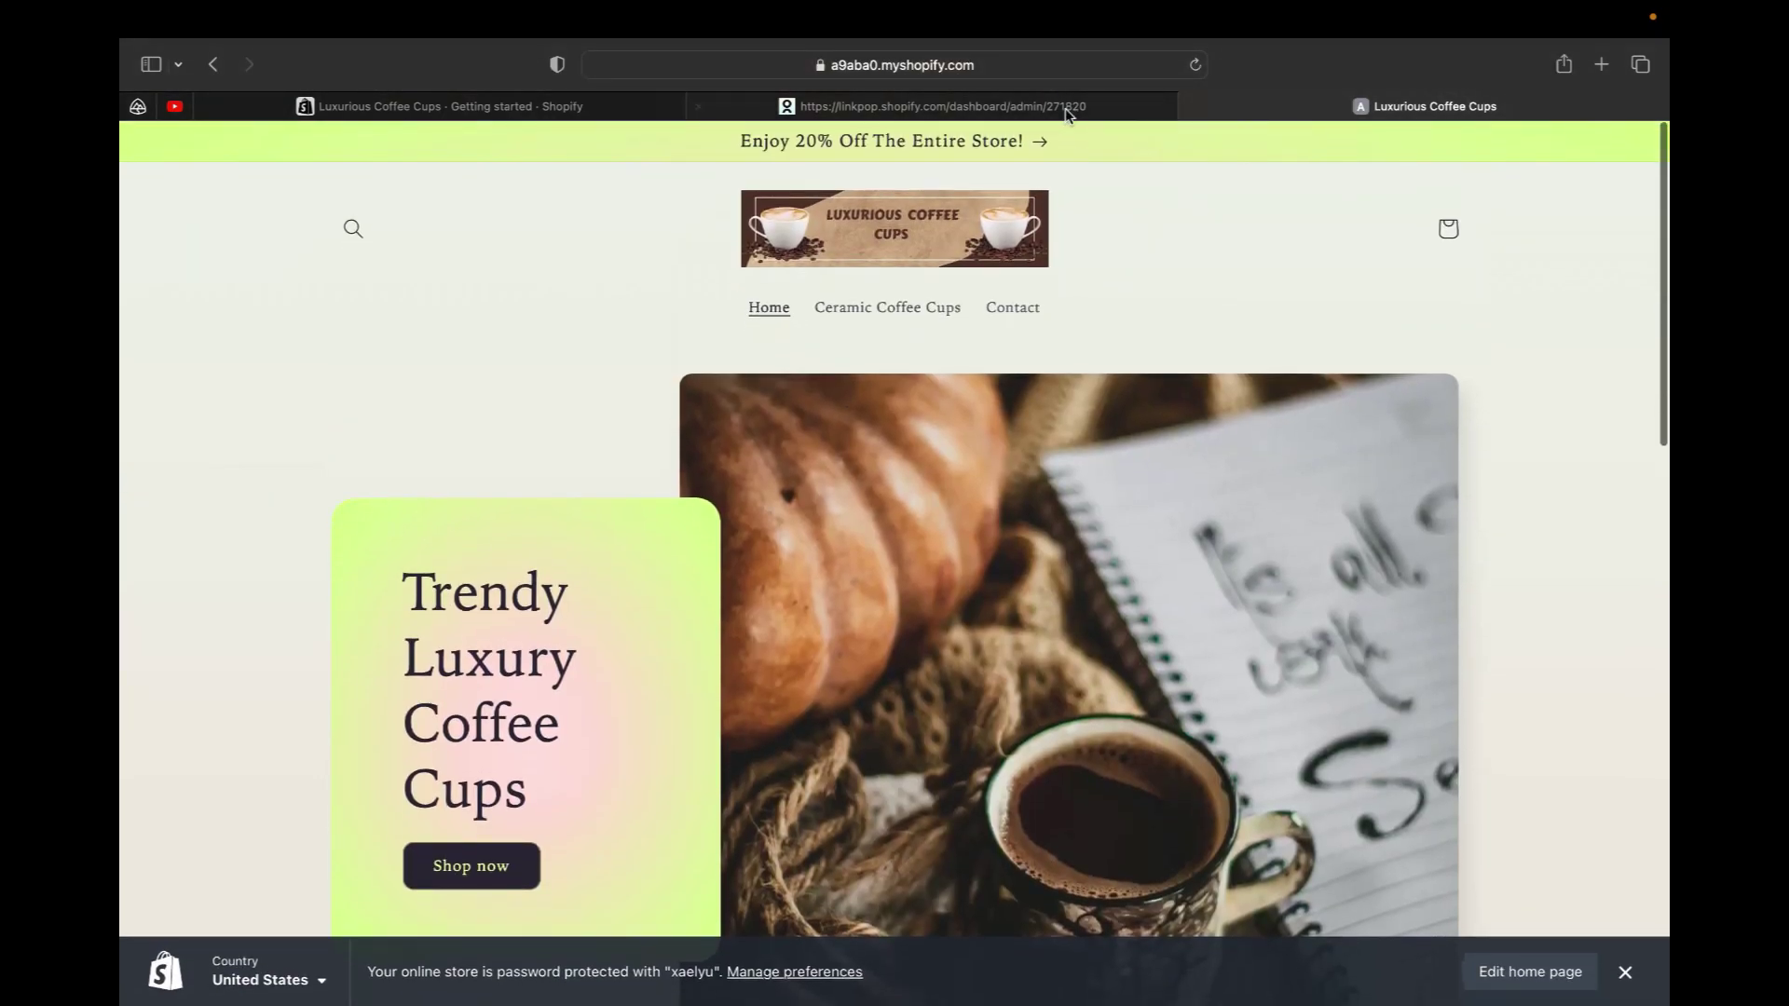
click(1058, 107)
click(1236, 109)
scroll(793, 643, down, 5)
click(215, 65)
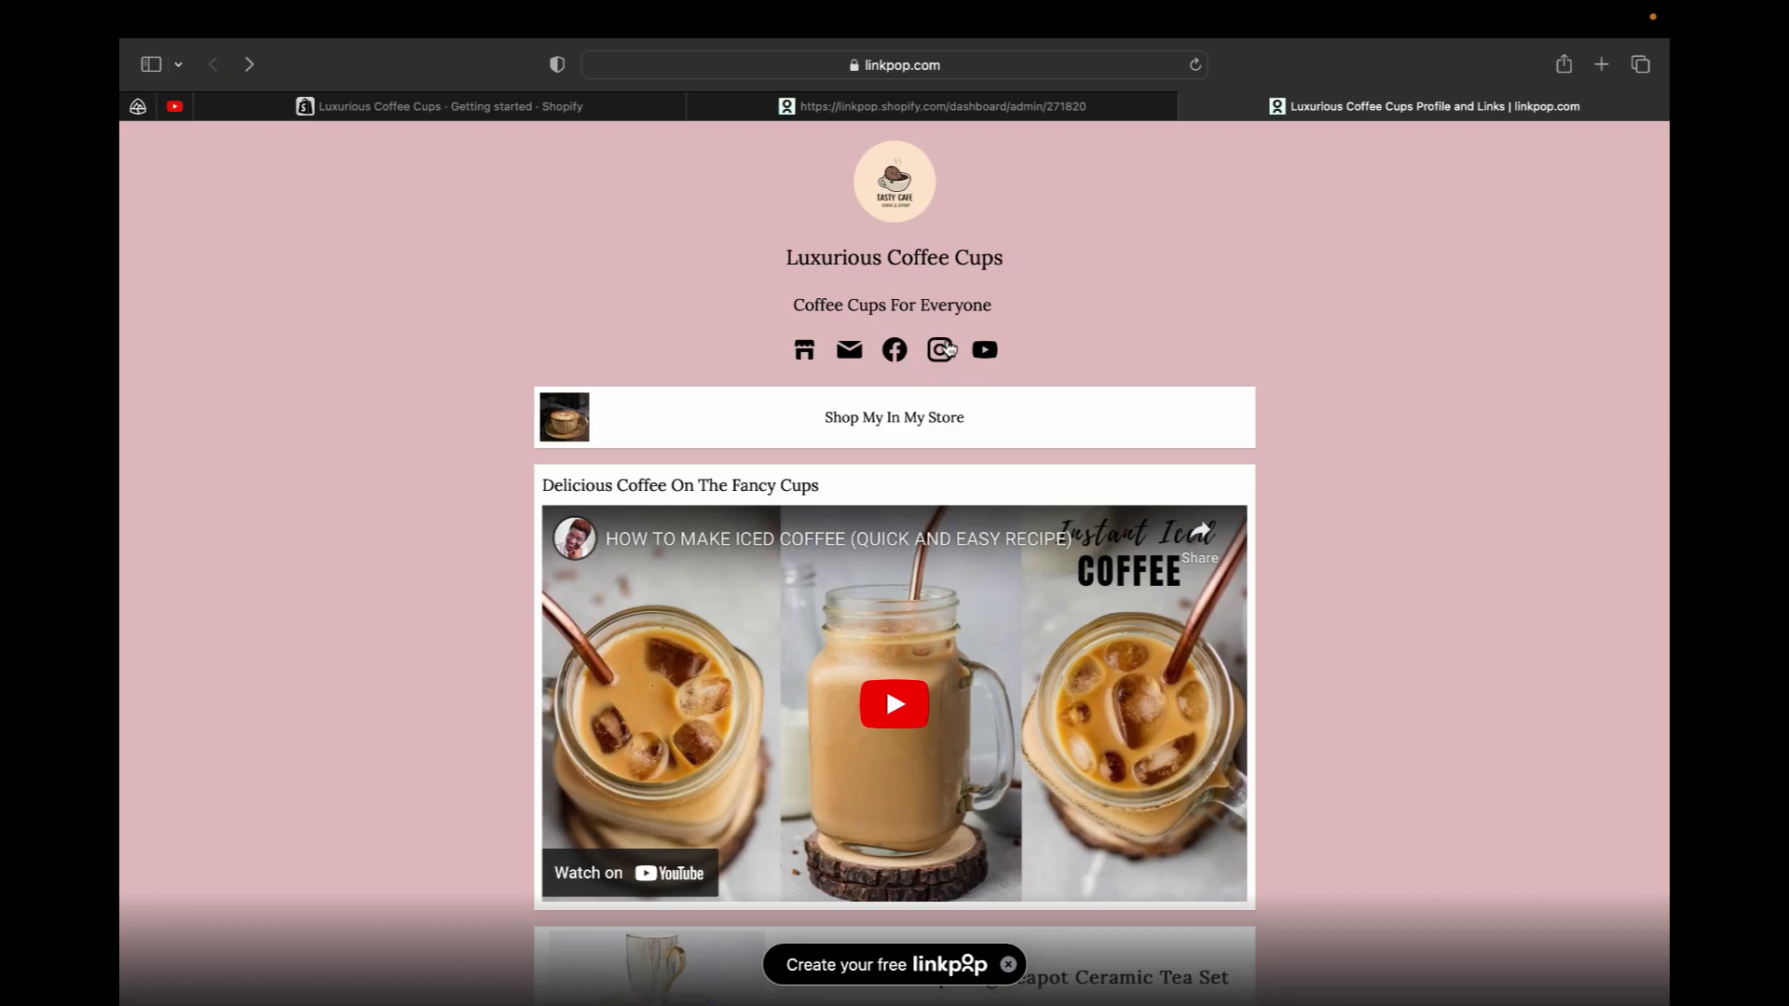
Verify the Shop My In My Store link opens the storefront, then return to the live page
click(871, 421)
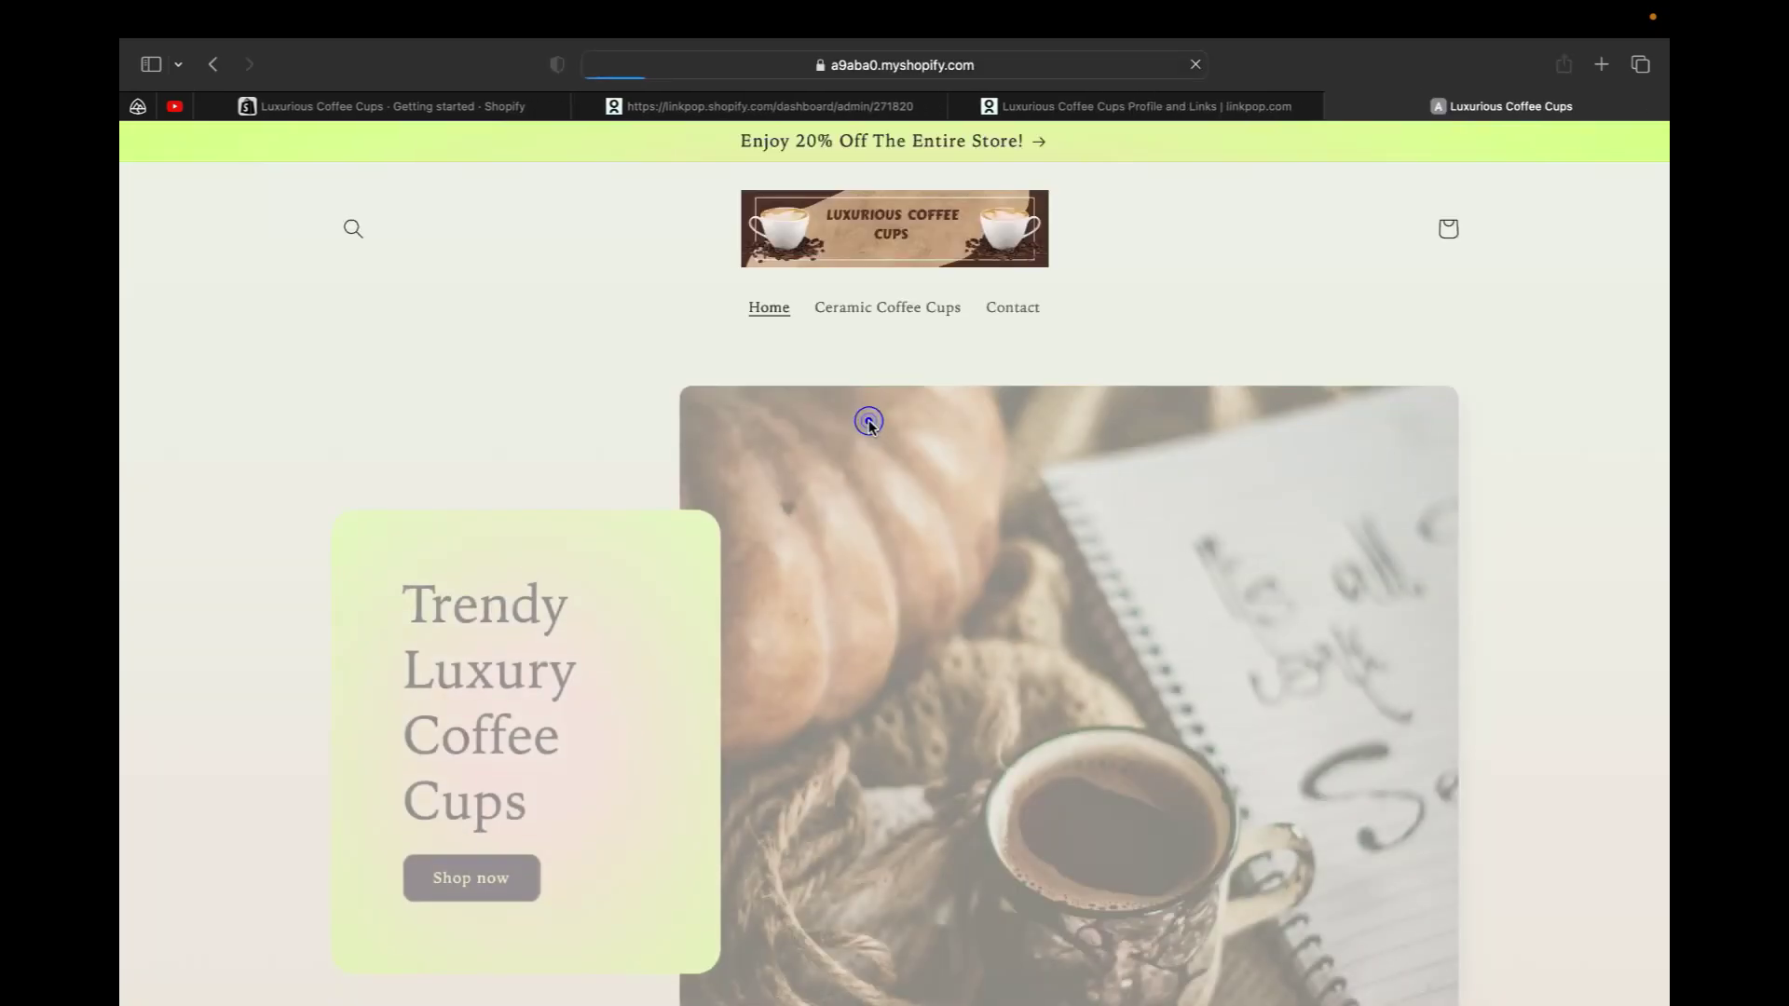
scroll(918, 370, down, 15)
scroll(918, 370, up, 15)
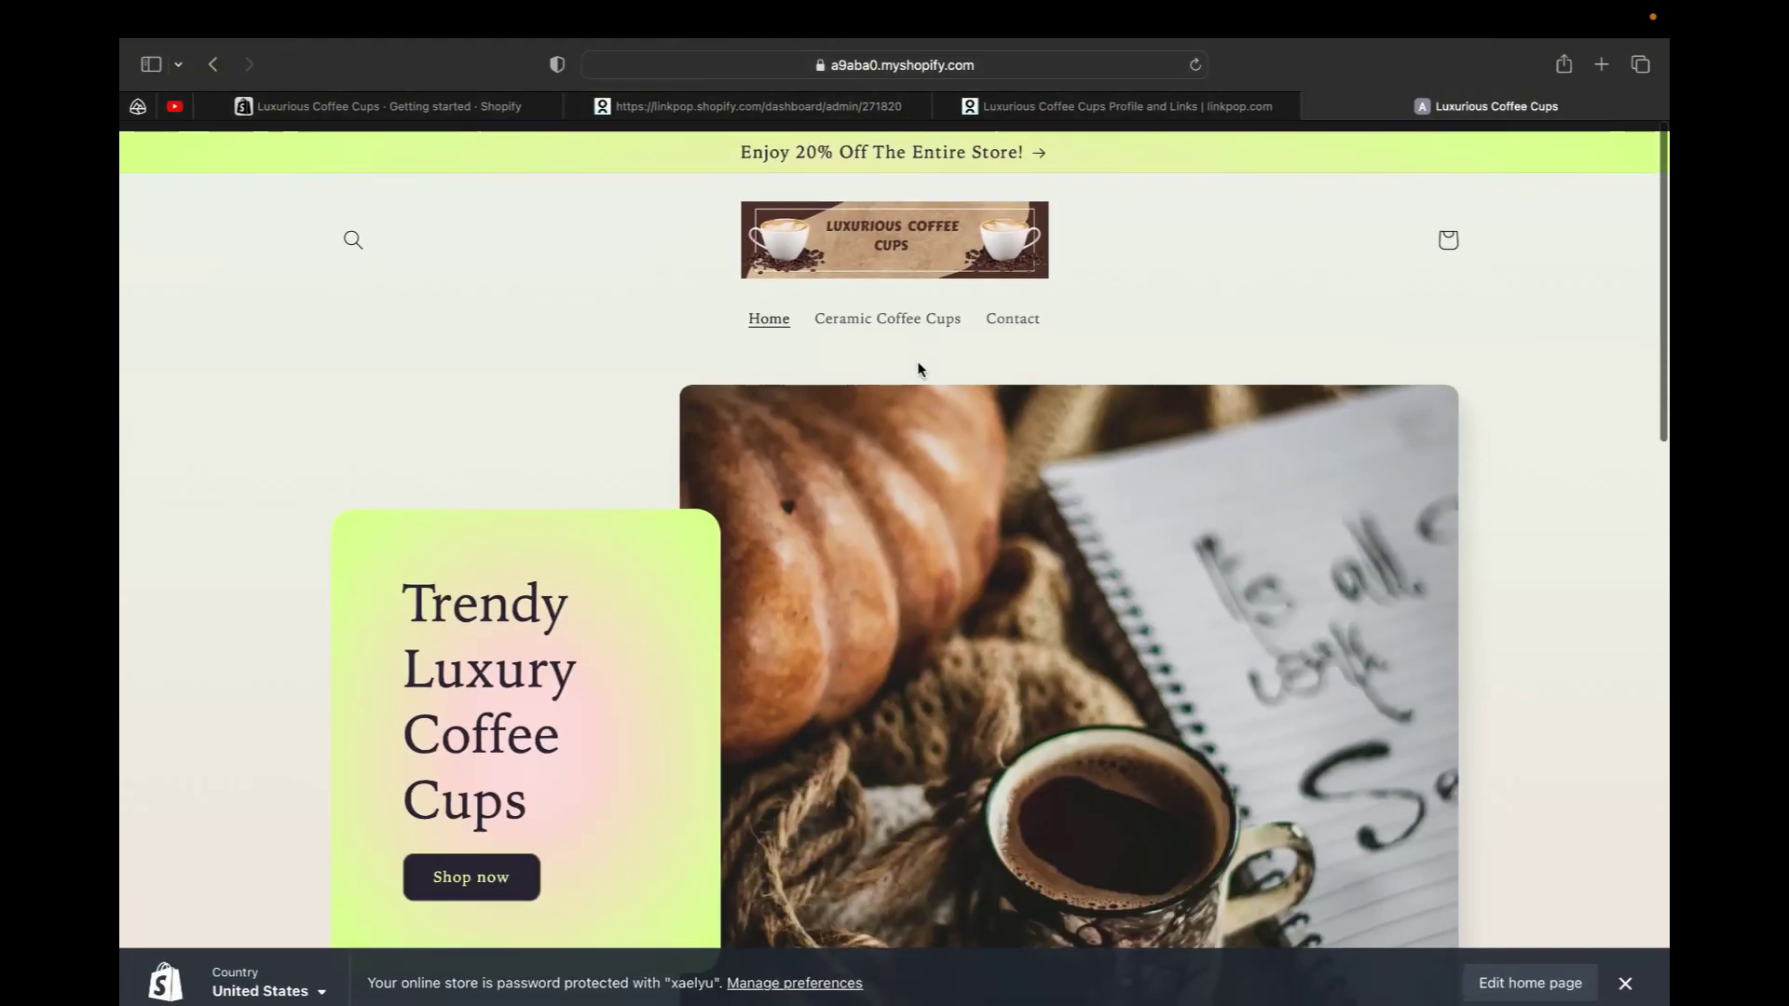
scroll(918, 370, down, 2)
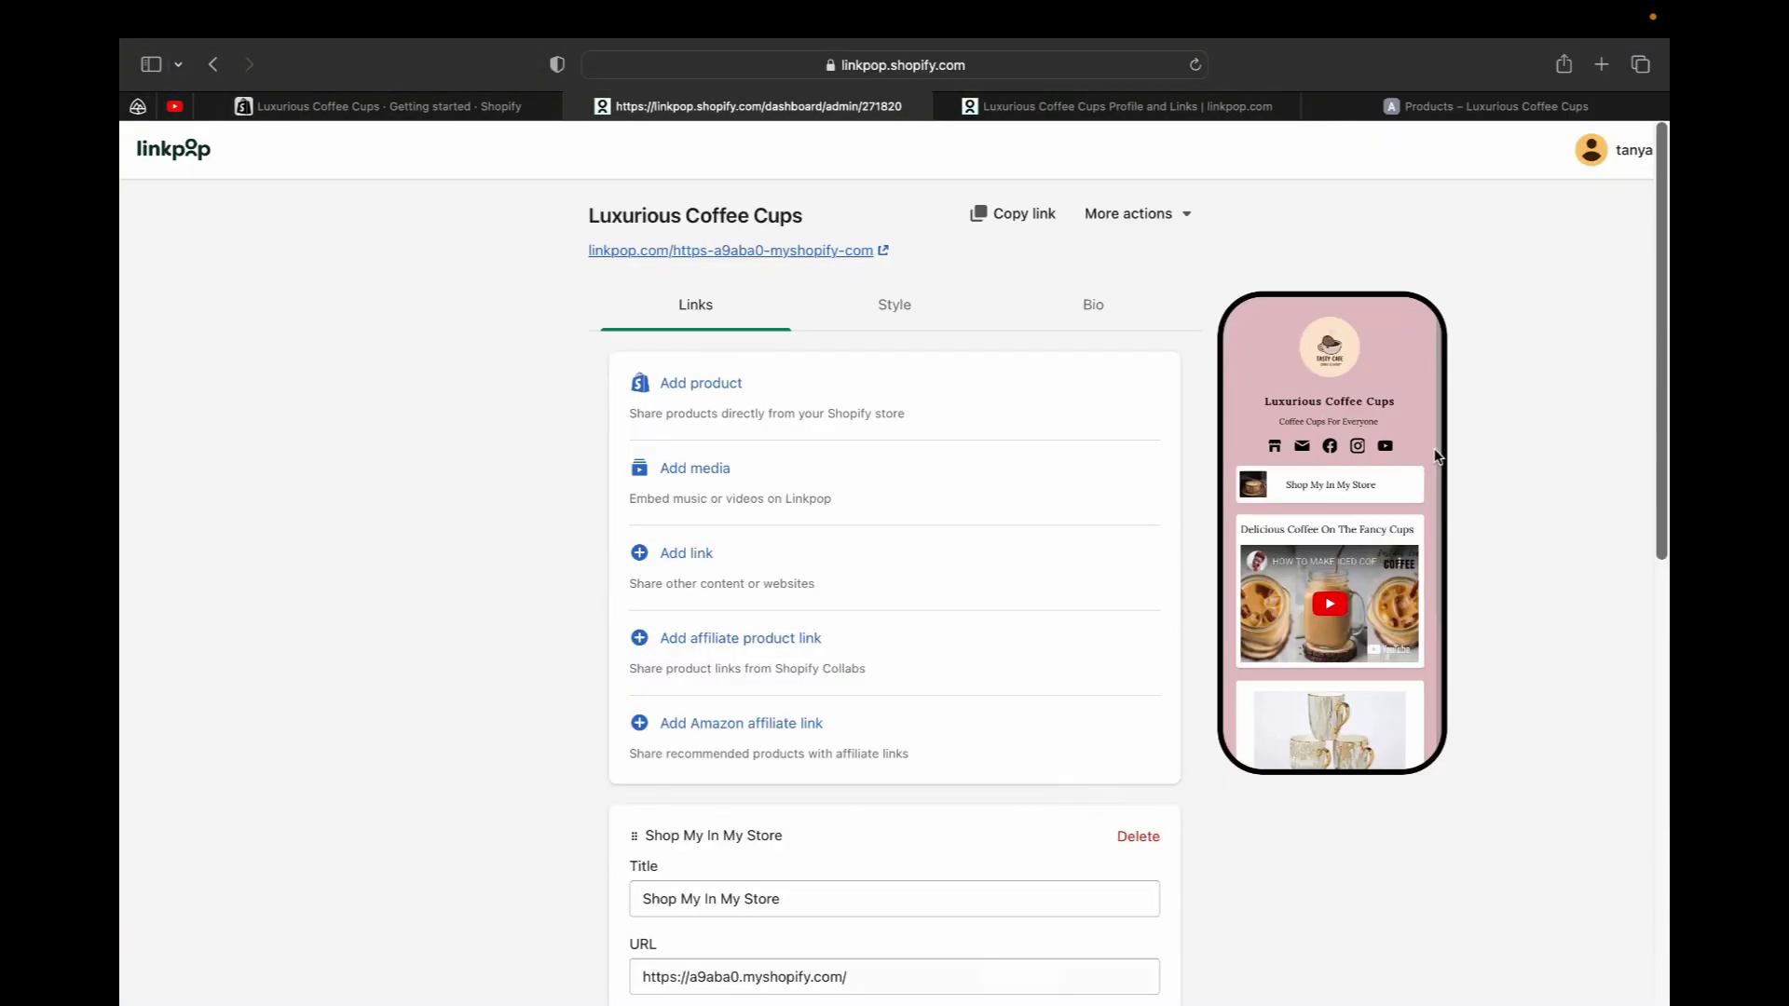
scroll(1435, 456, down, 1)
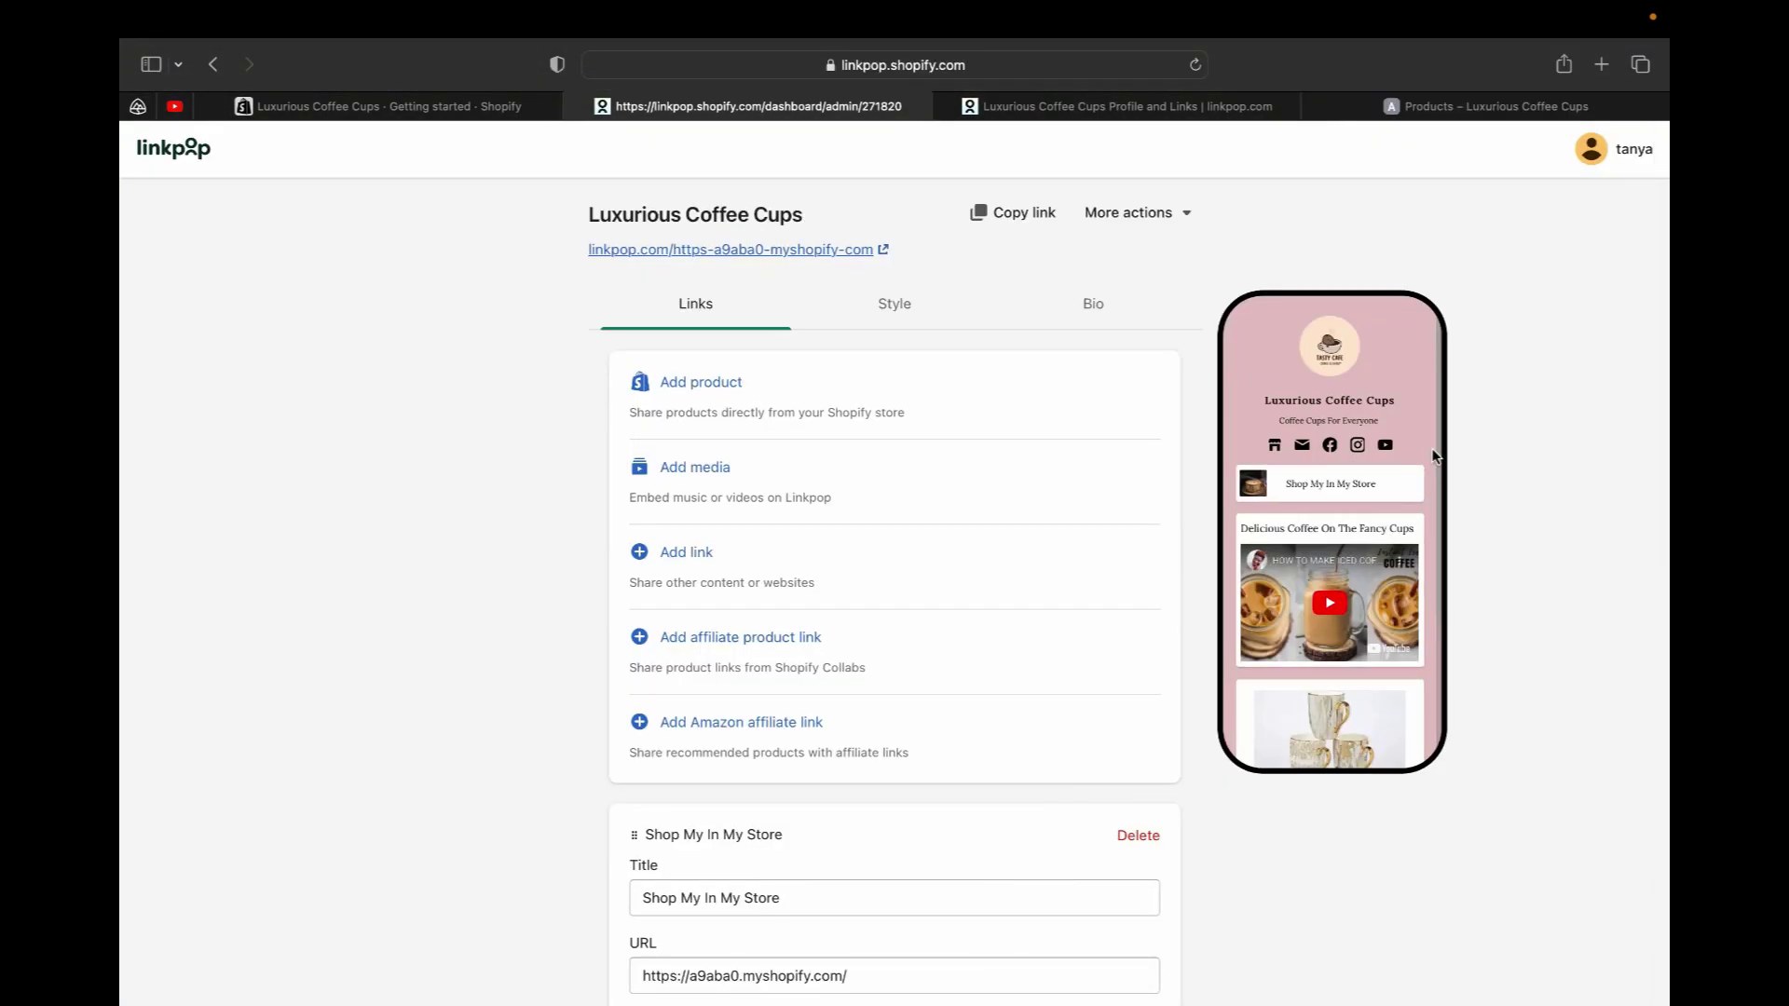
scroll(1435, 456, down, 5)
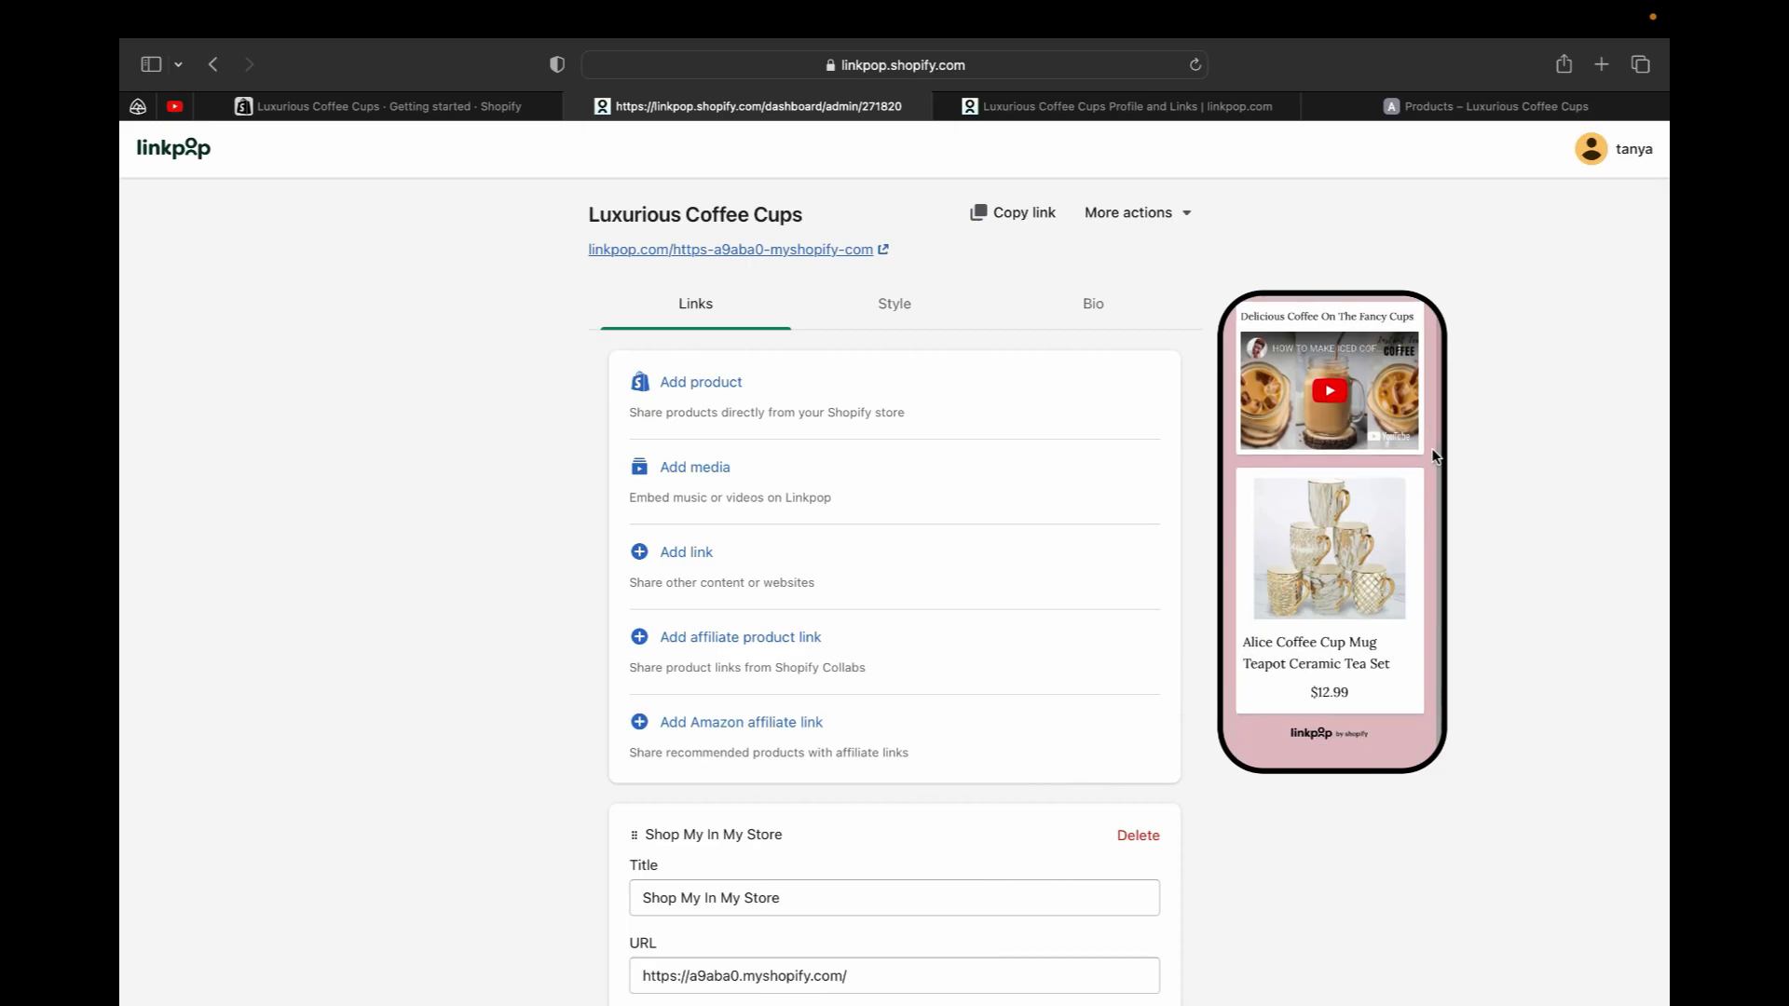
scroll(1435, 456, up, 3)
scroll(1435, 456, up, 3)
click(1088, 106)
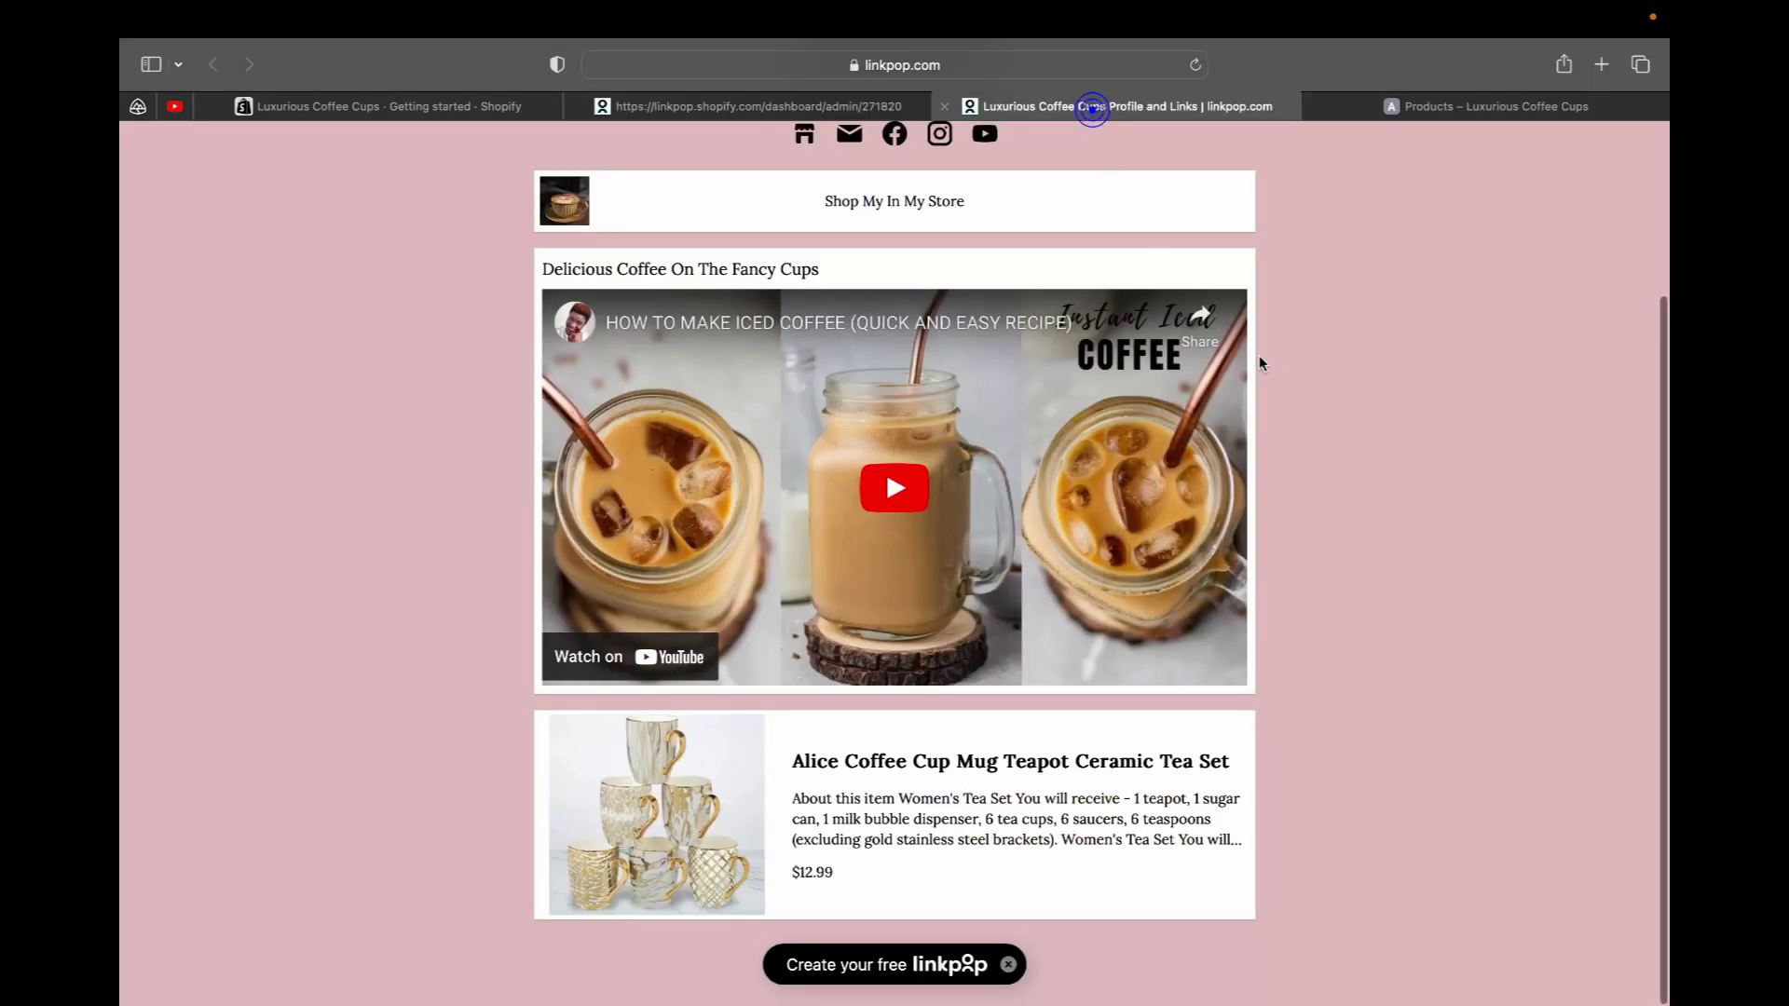
scroll(1424, 630, up, 3)
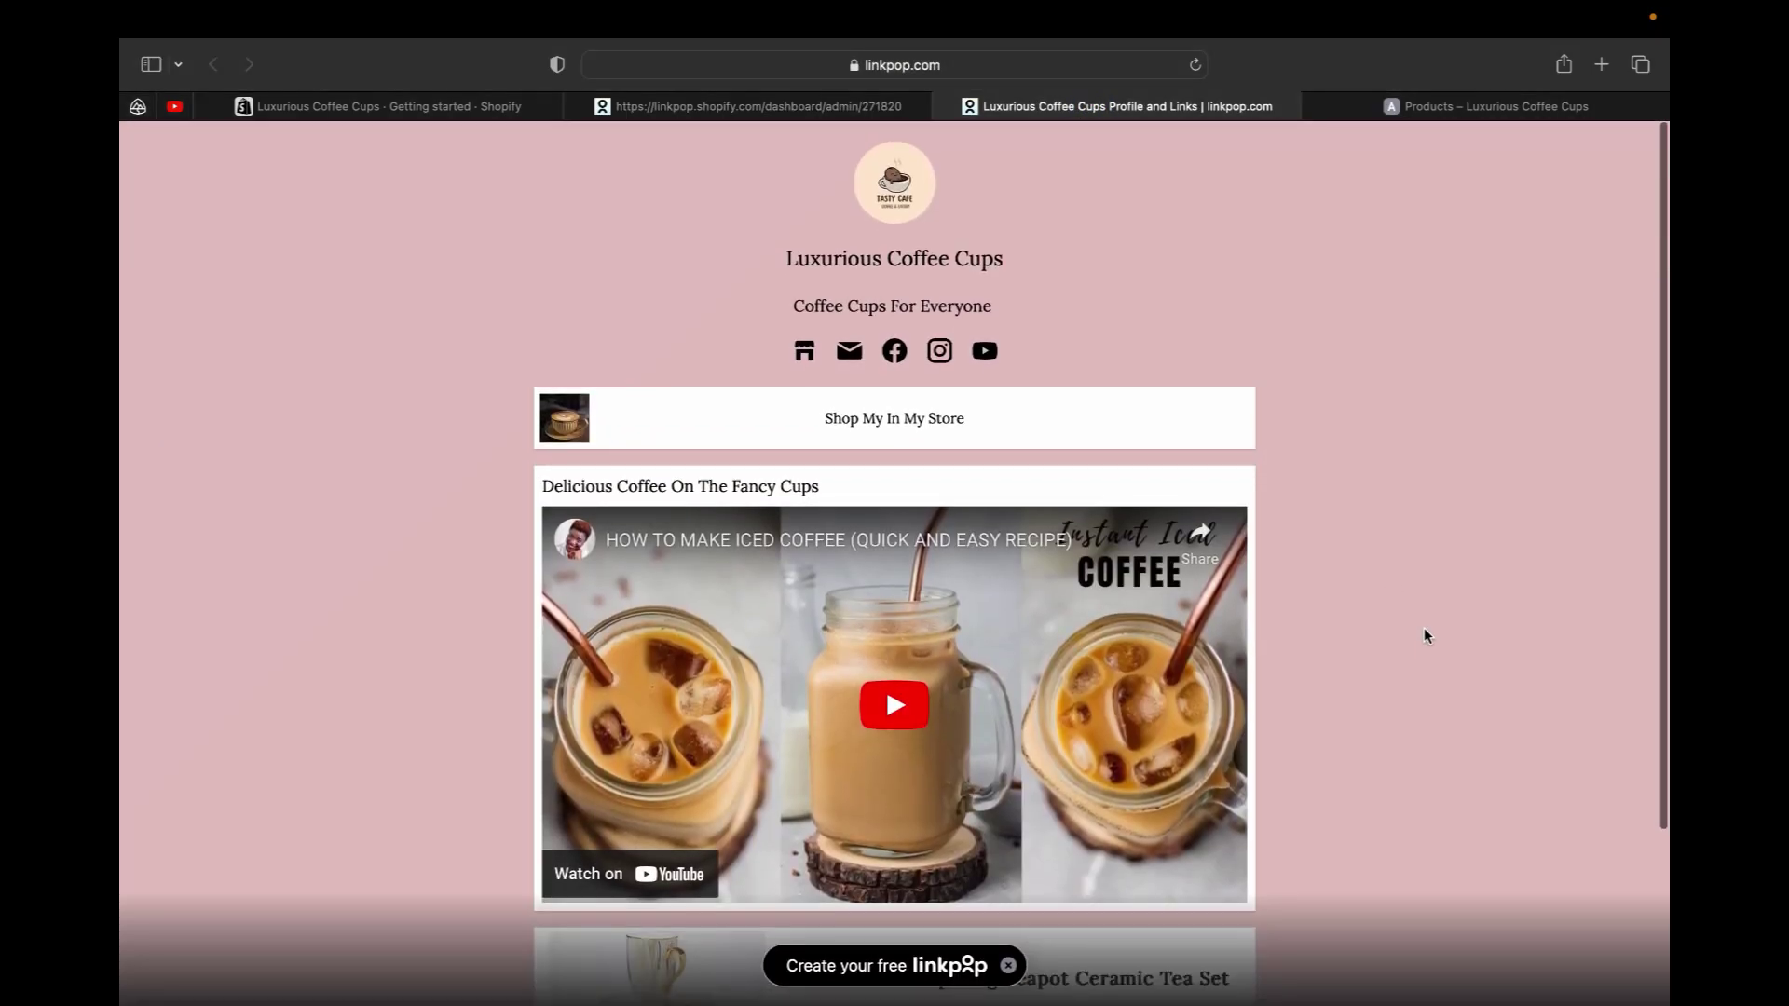
scroll(1423, 630, down, 2)
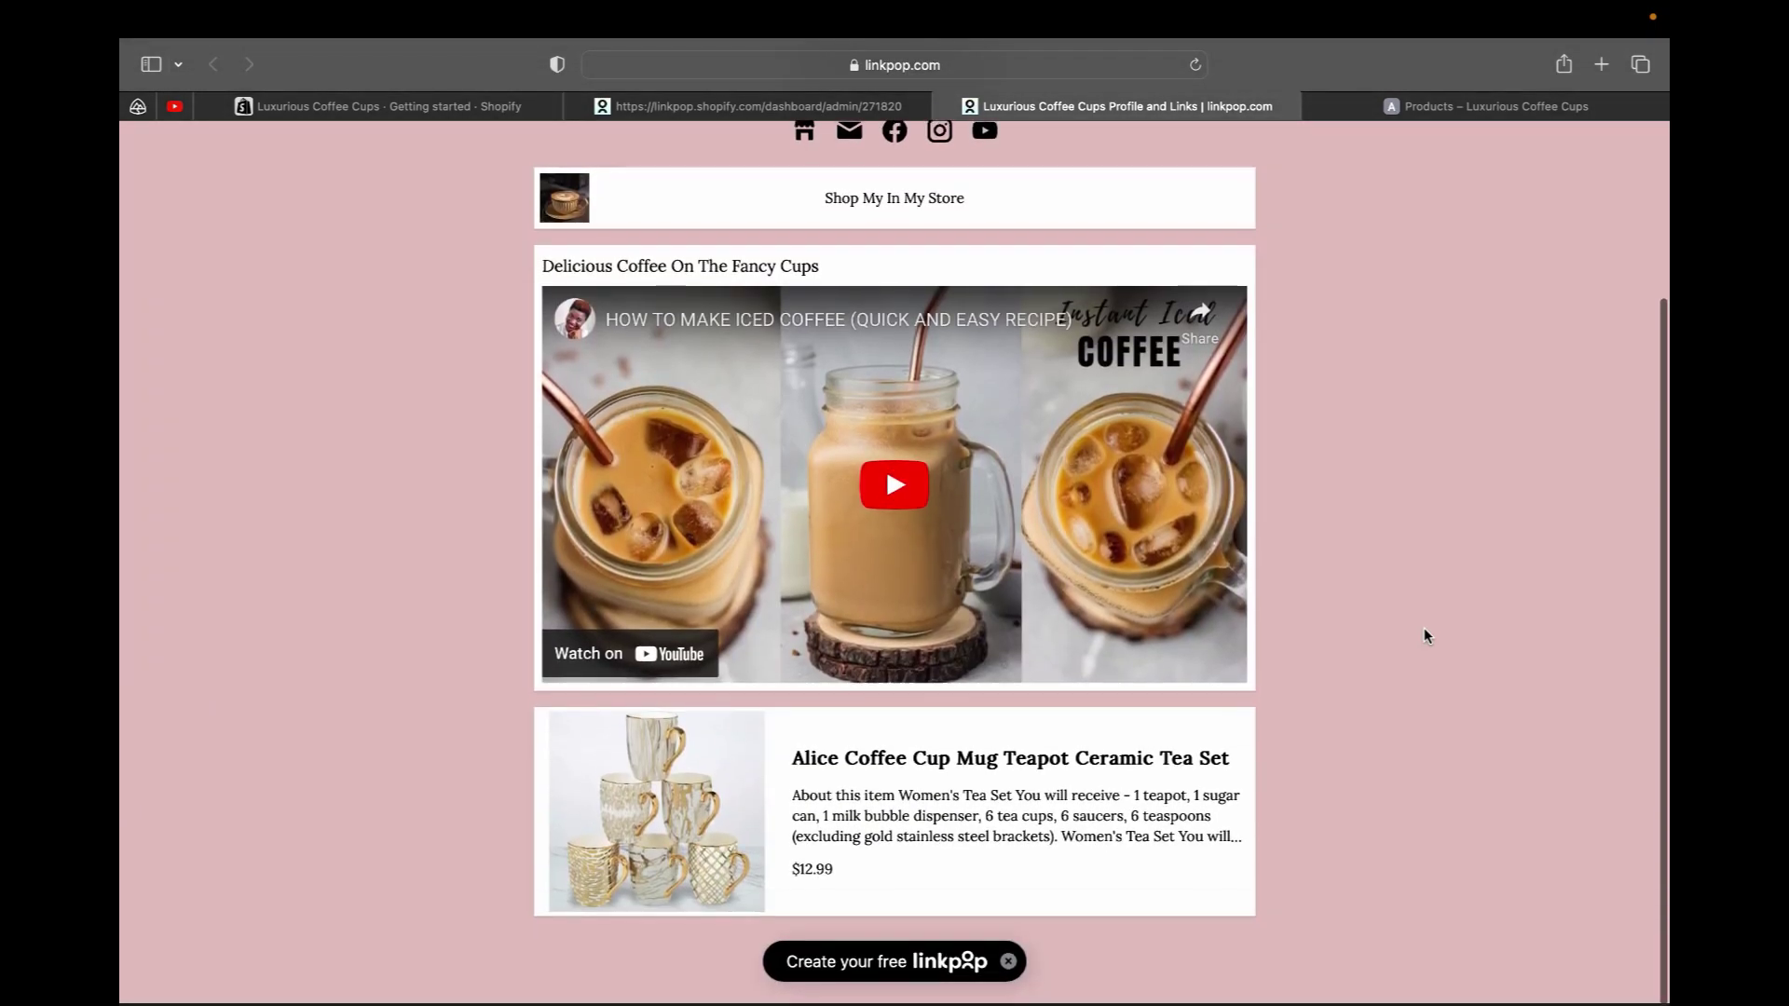